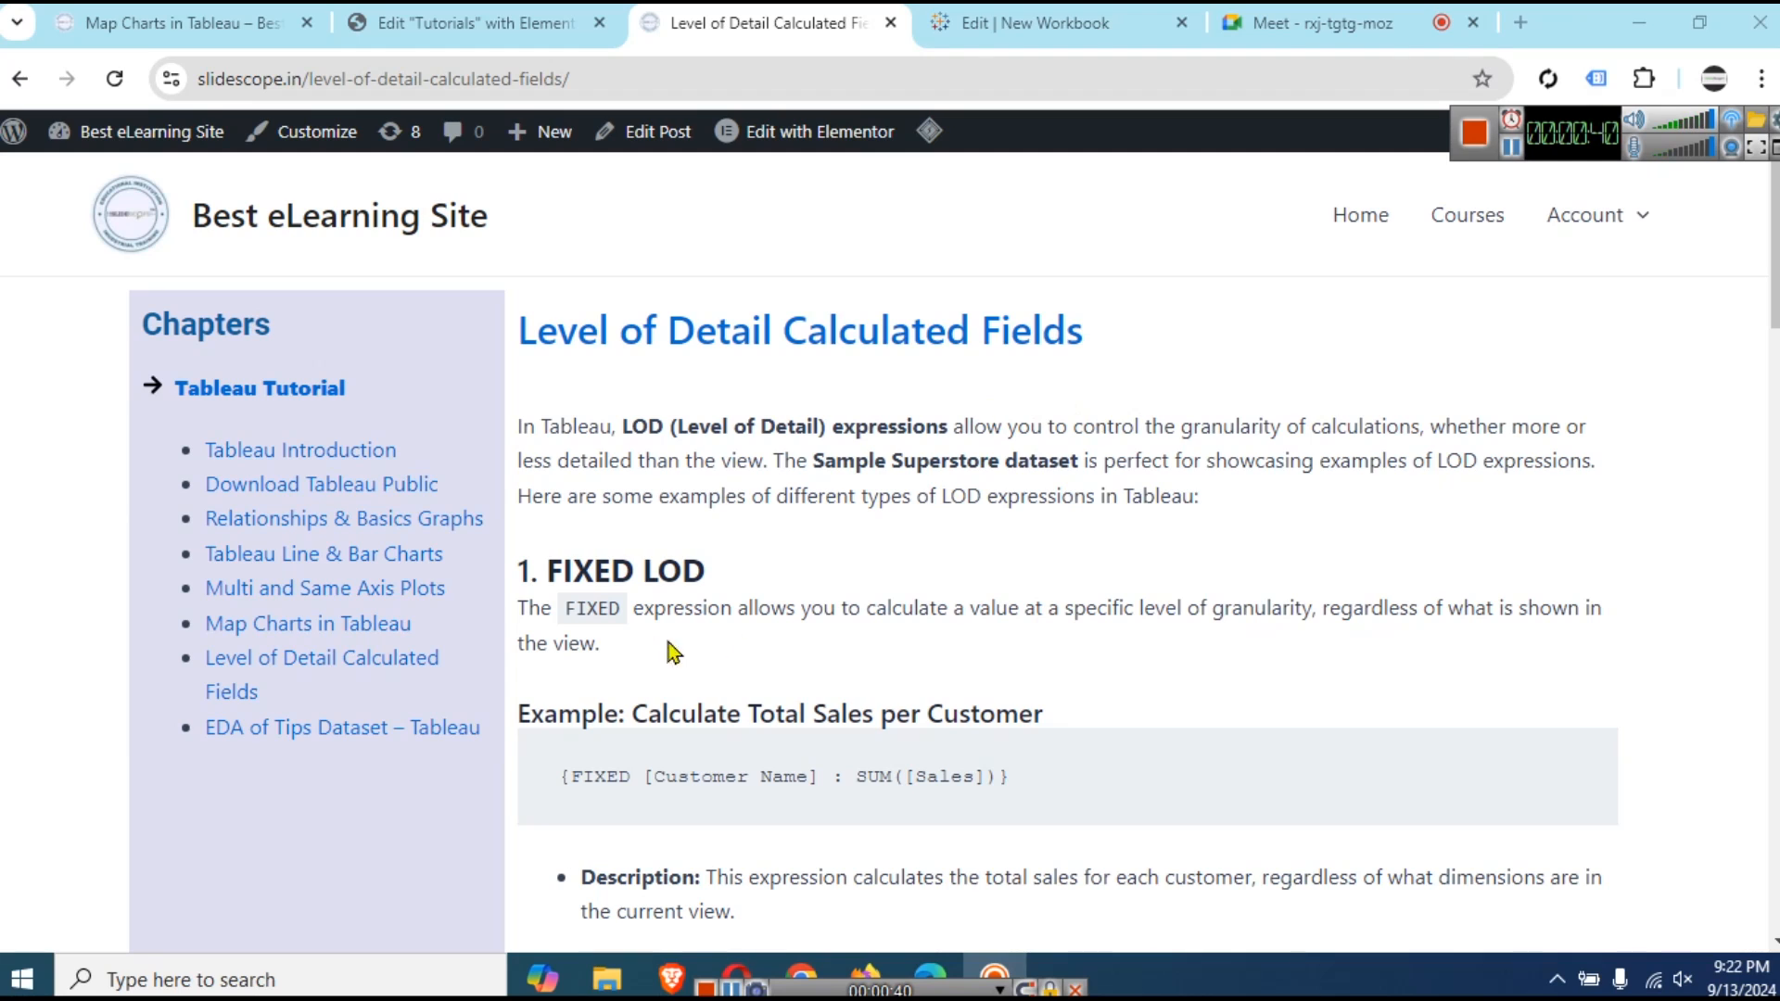
- Review the FIXED, INCLUDE and EXCLUDE LOD sections of the Level of Detail Calculated Fields page
{"action": "left_click_drag", "start_coordinate": [555, 572], "coordinate": [736, 577]}
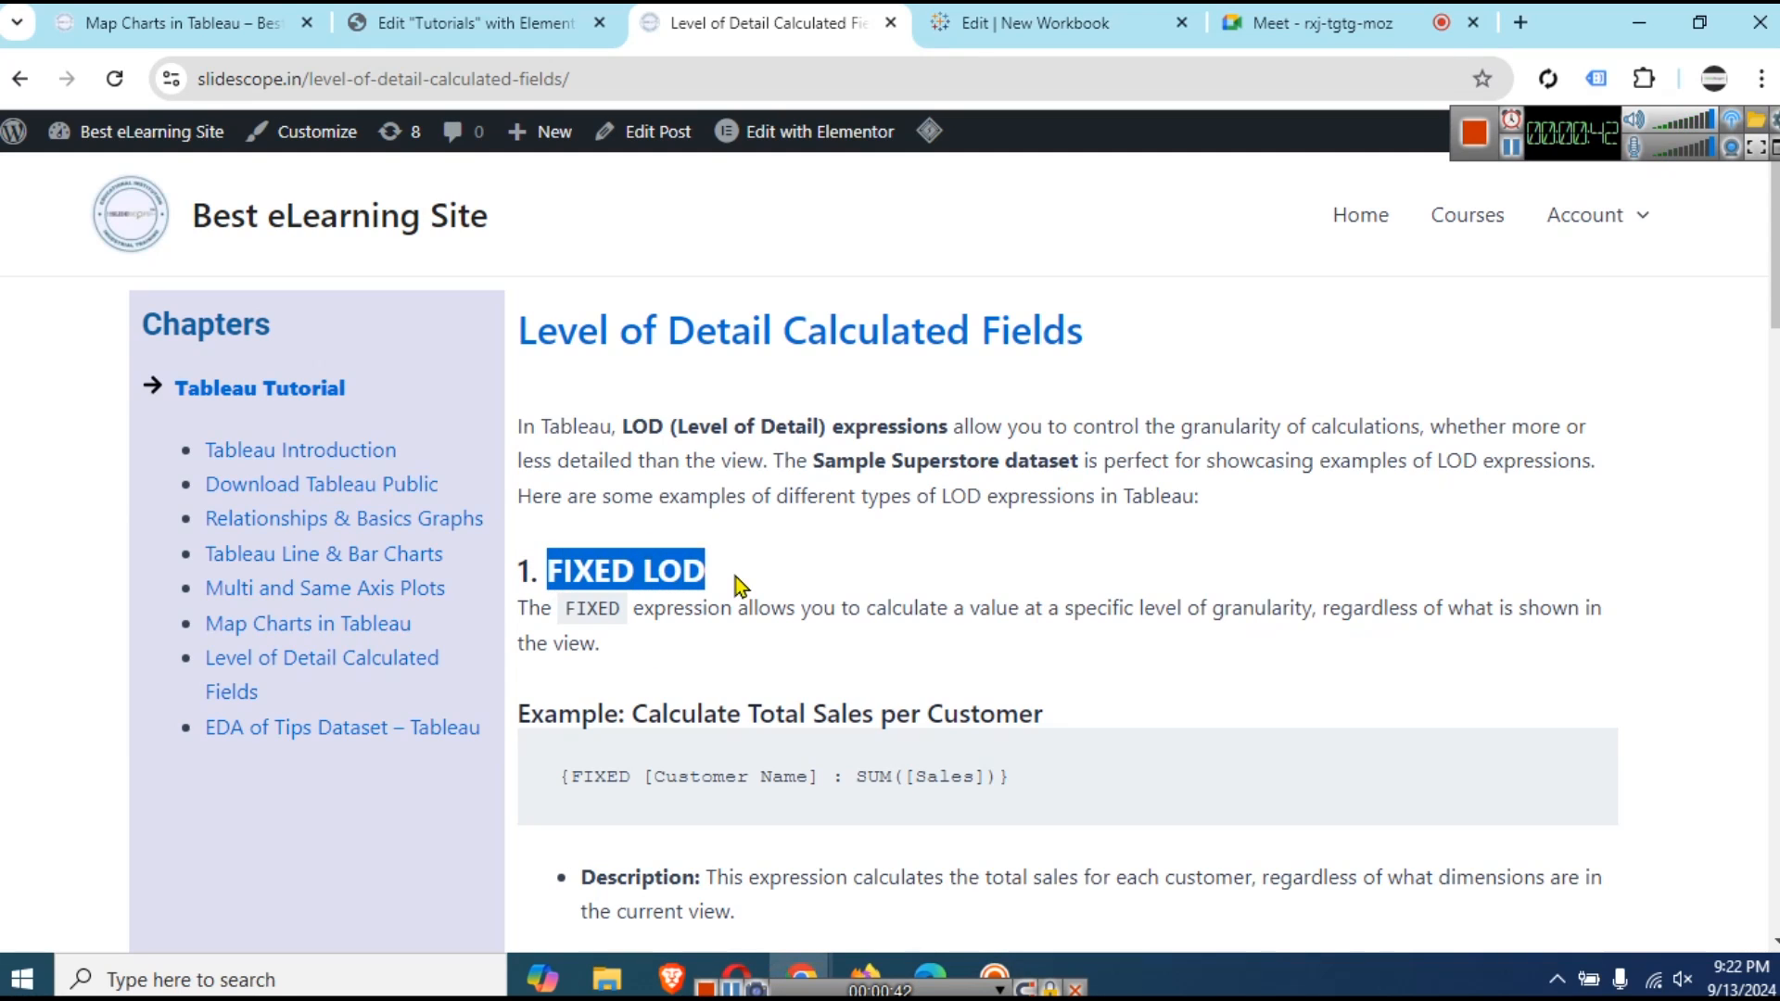
{"action": "left_click", "coordinate": [828, 576]}
{"action": "scroll", "coordinate": [835, 506], "scroll_direction": "down", "scroll_amount": 7}
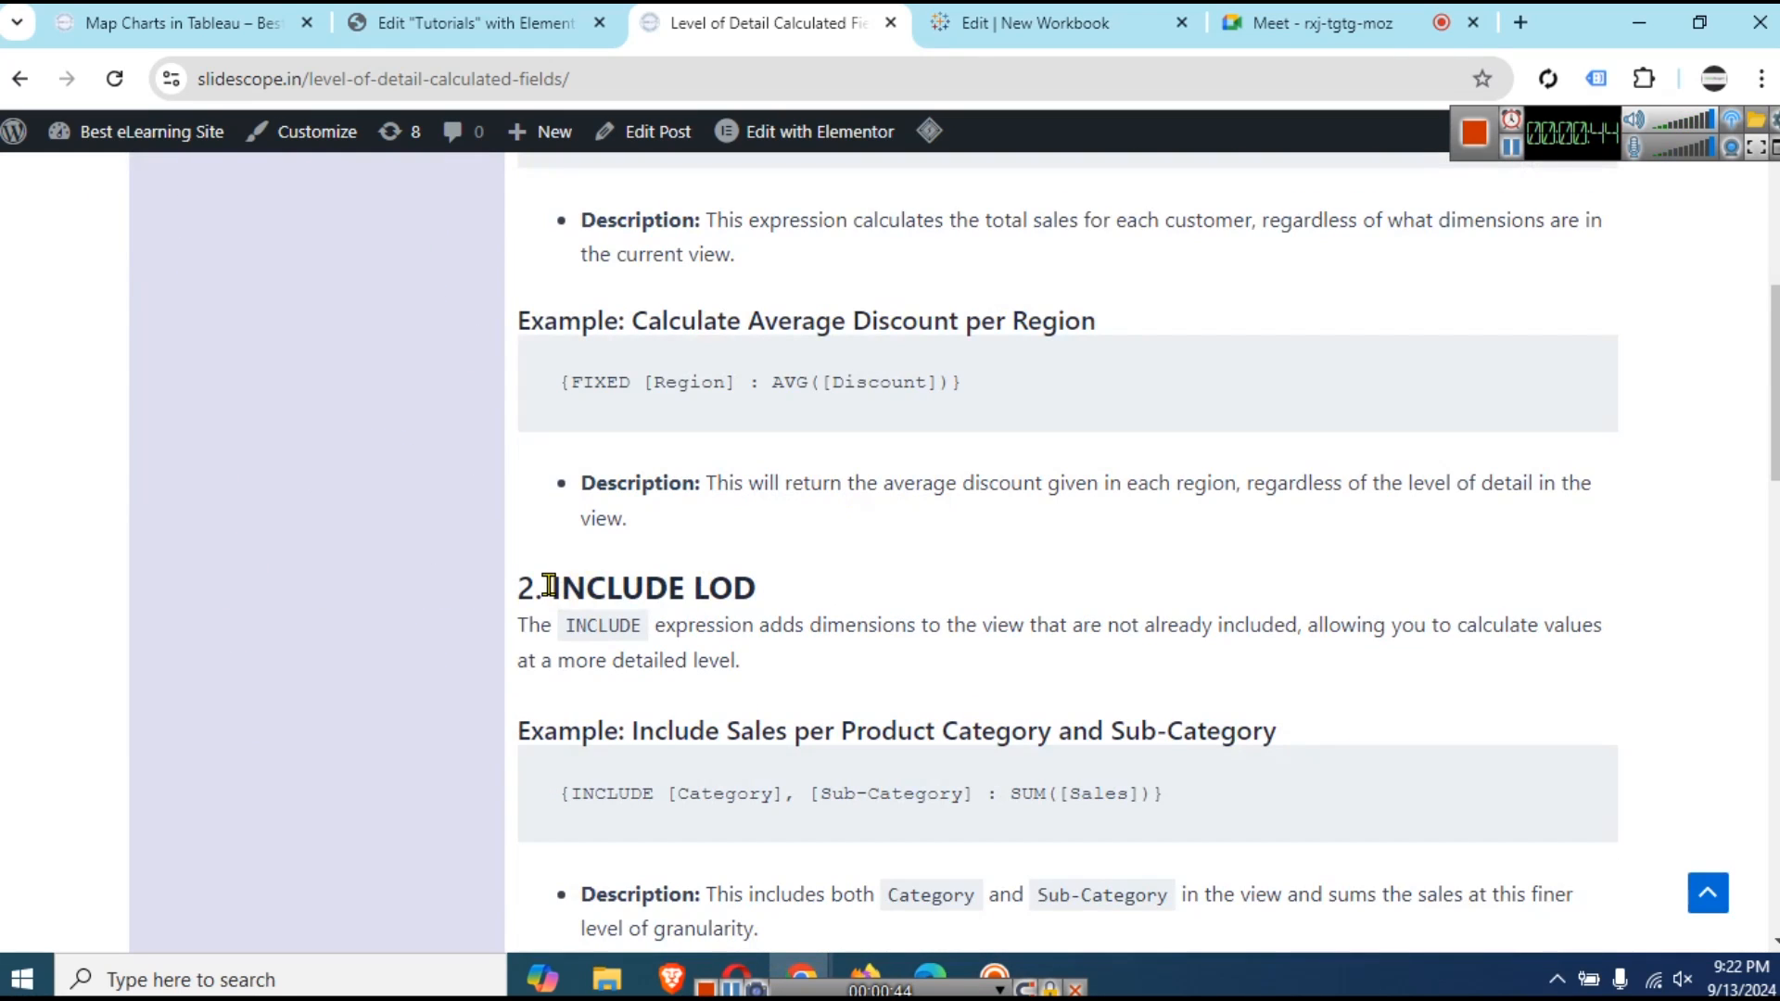
{"action": "left_click_drag", "start_coordinate": [550, 585], "coordinate": [796, 579]}
{"action": "scroll", "coordinate": [849, 547], "scroll_direction": "down", "scroll_amount": 6}
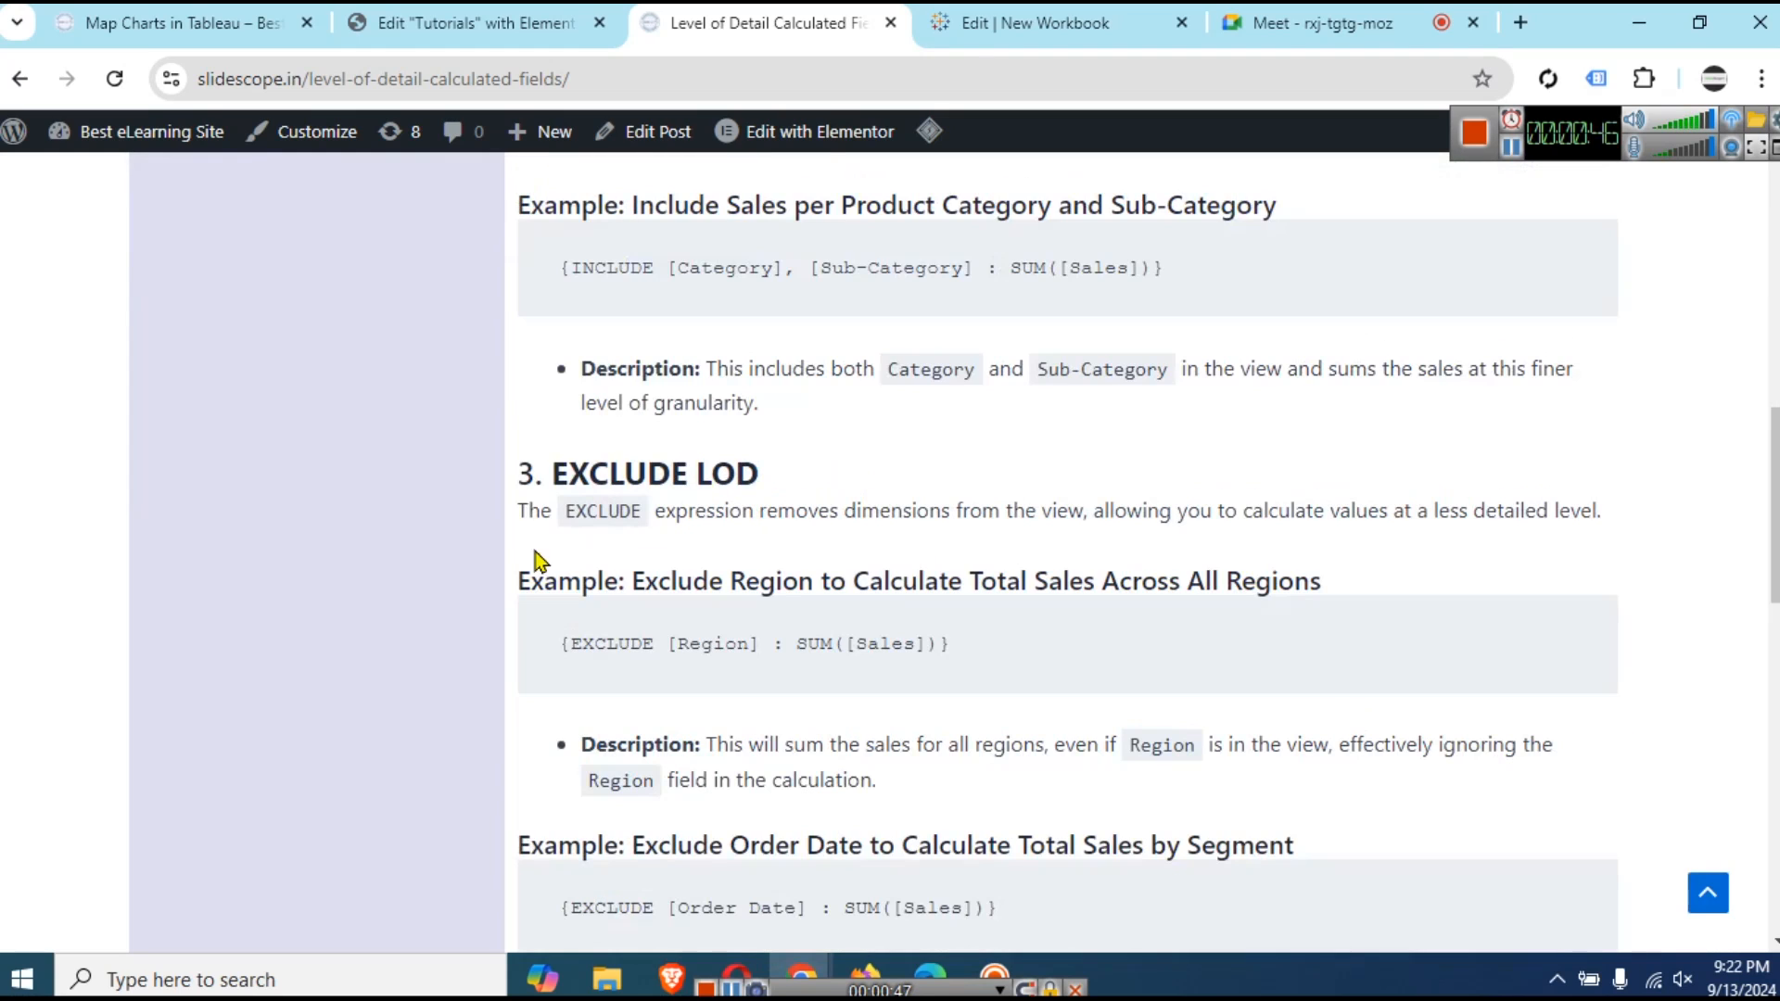
{"action": "left_click_drag", "start_coordinate": [551, 473], "coordinate": [811, 473]}
{"action": "left_click", "coordinate": [839, 510]}
{"action": "scroll", "coordinate": [934, 554], "scroll_direction": "up", "scroll_amount": 20}
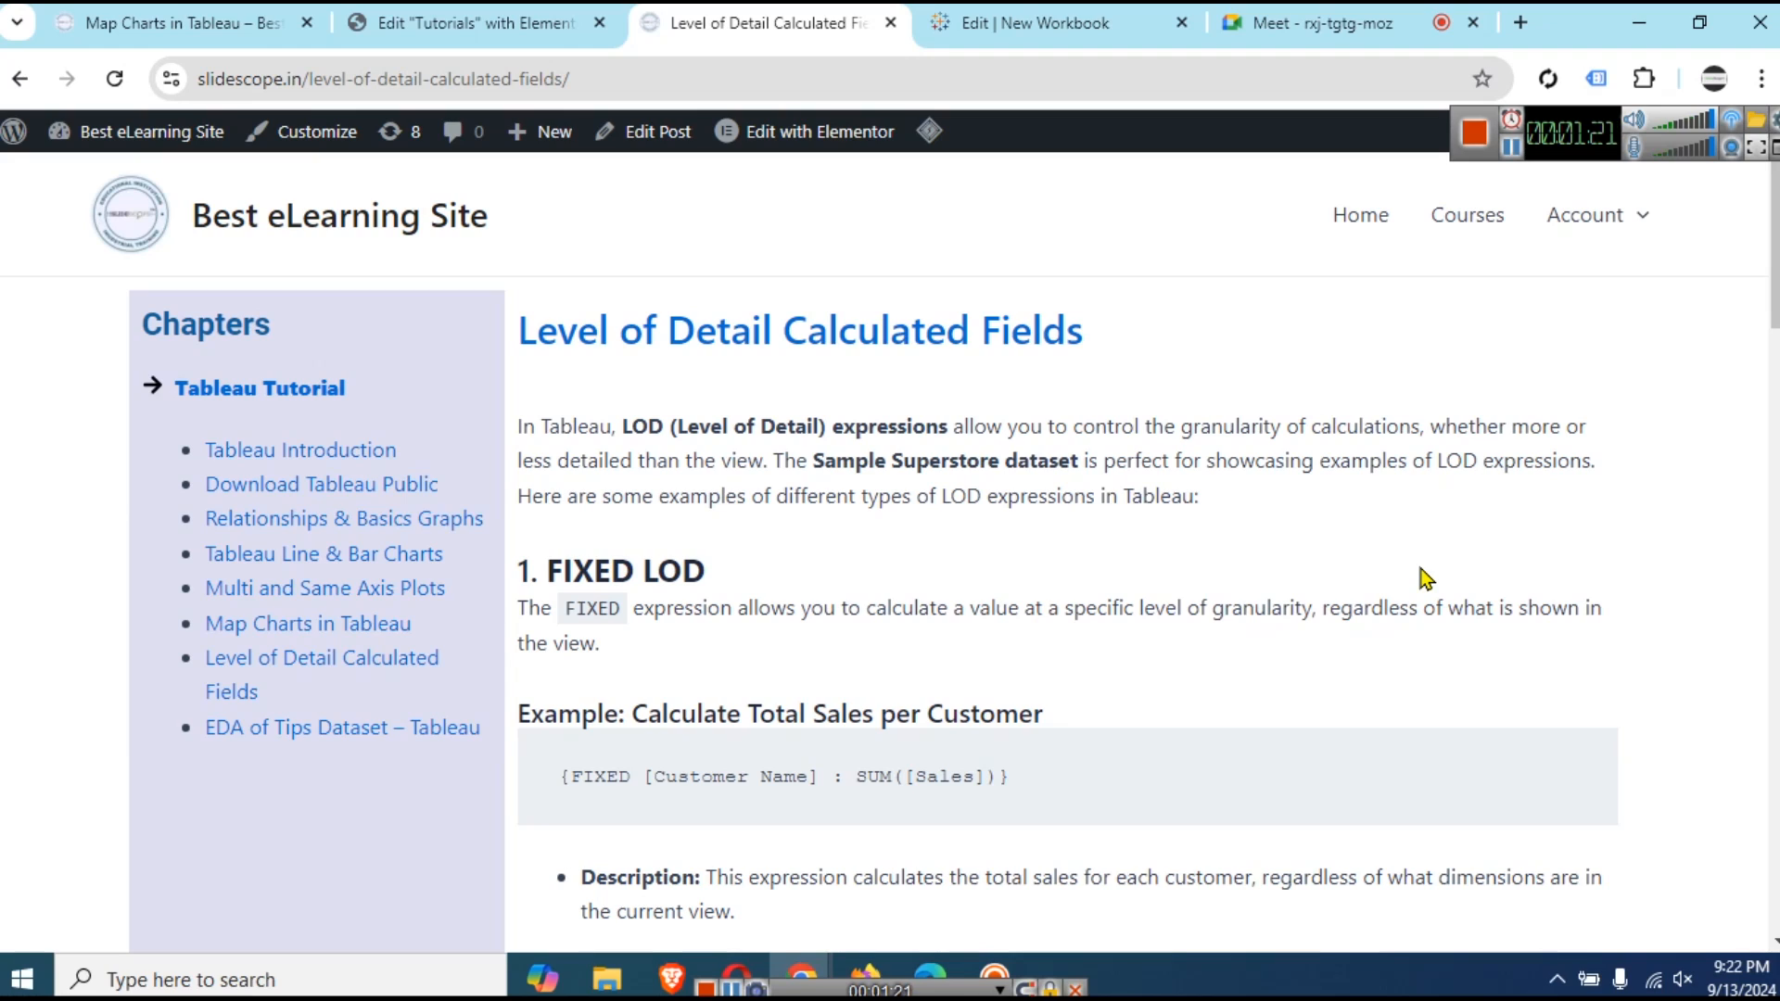
- Switch to the new Tableau Public workbook and upload Sample-Superstore.xls from the computer as its data source
{"action": "left_click", "coordinate": [1021, 31]}
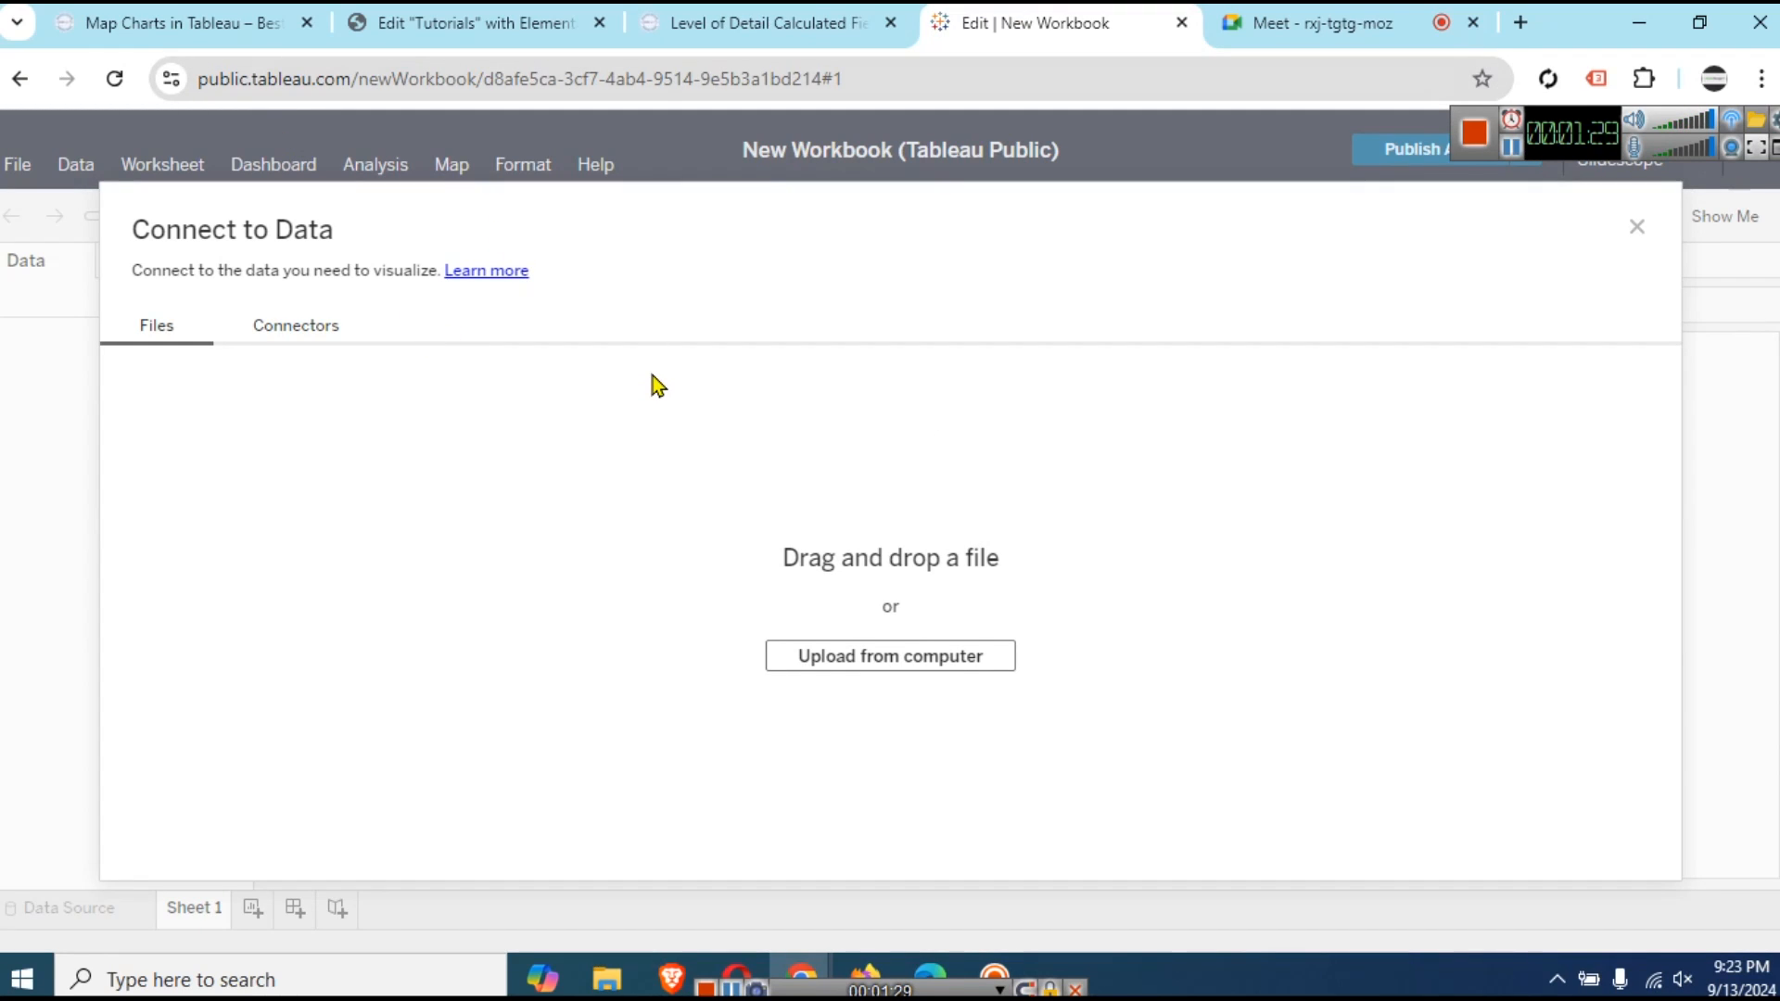
{"action": "left_click", "coordinate": [850, 658]}
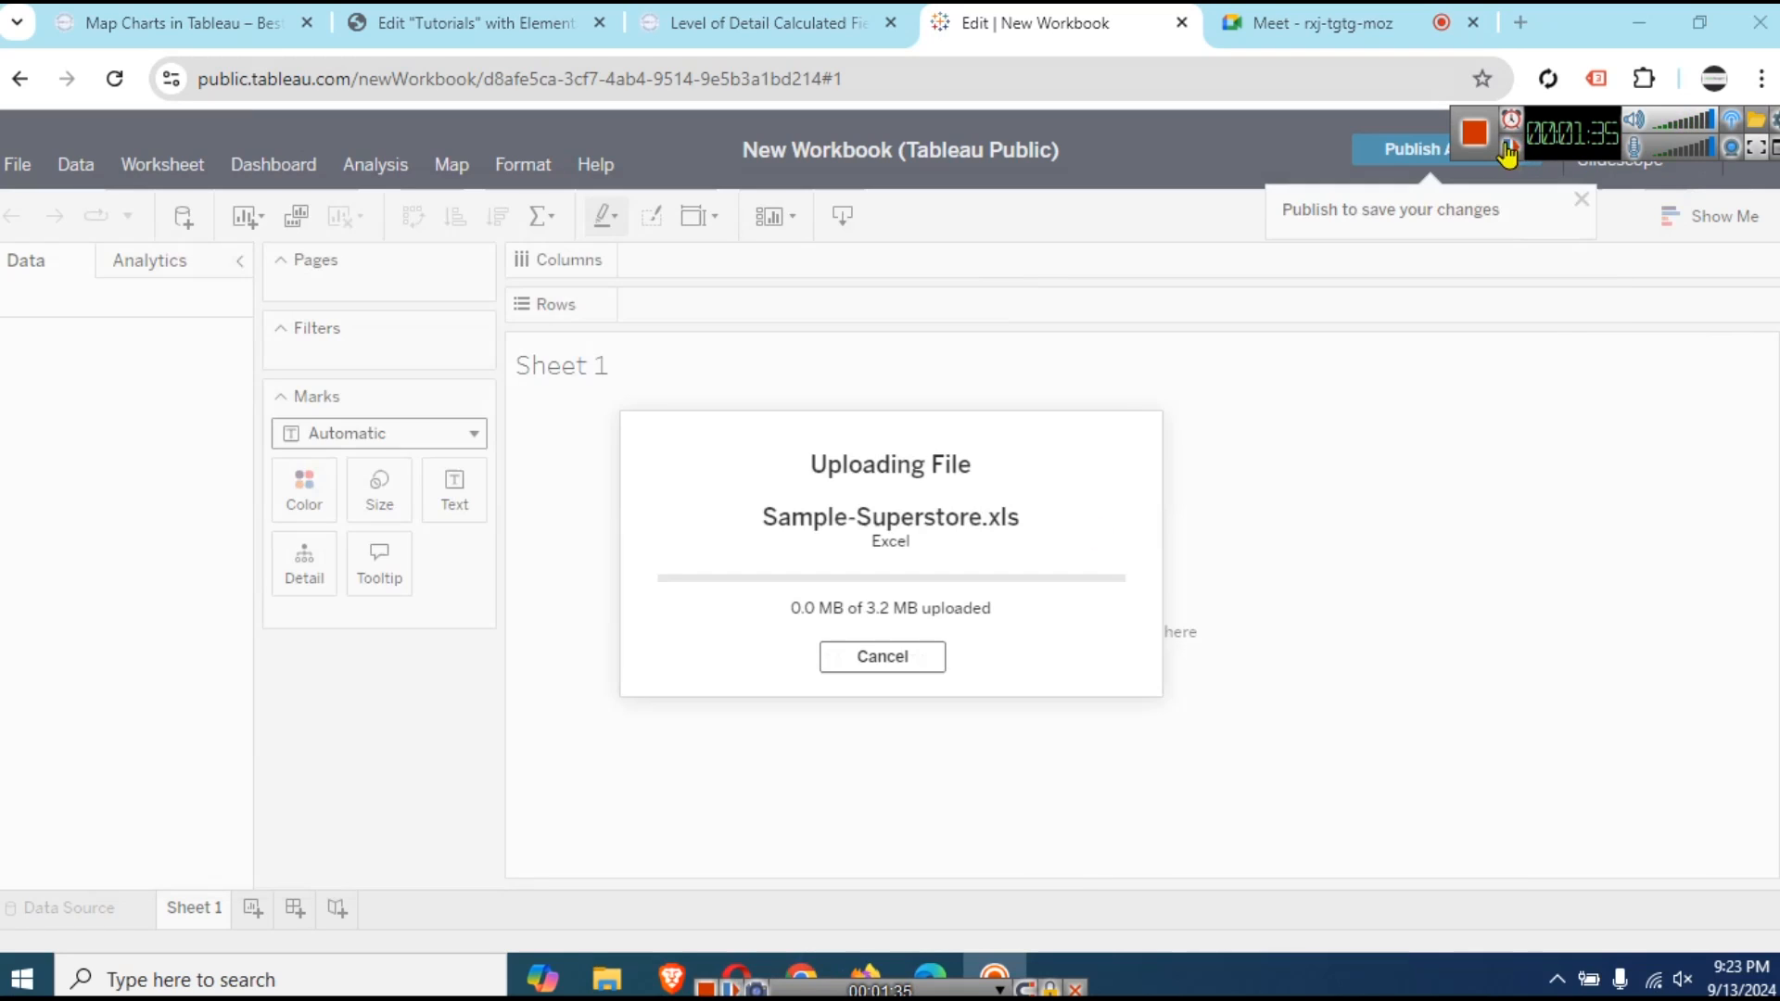
{"action": "left_click", "coordinate": [1512, 149]}
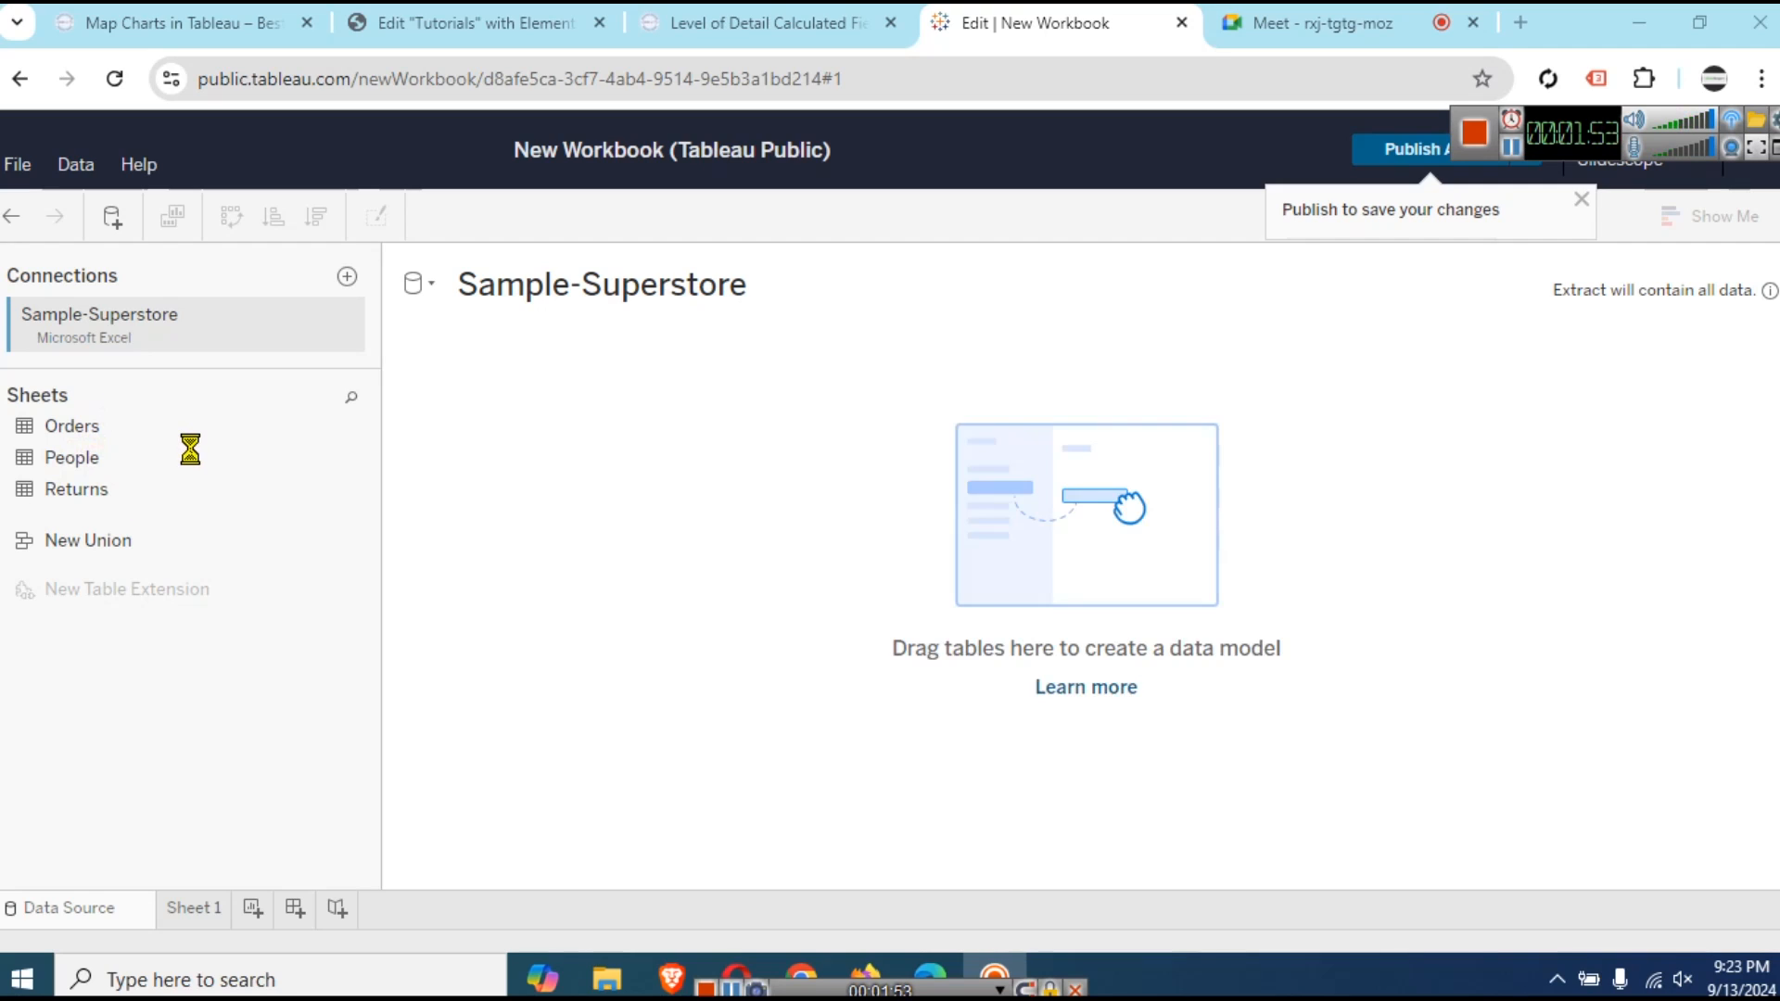
- Add the Orders table to the data model and load its data preview
{"action": "left_click_drag", "start_coordinate": [107, 429], "coordinate": [1046, 482]}
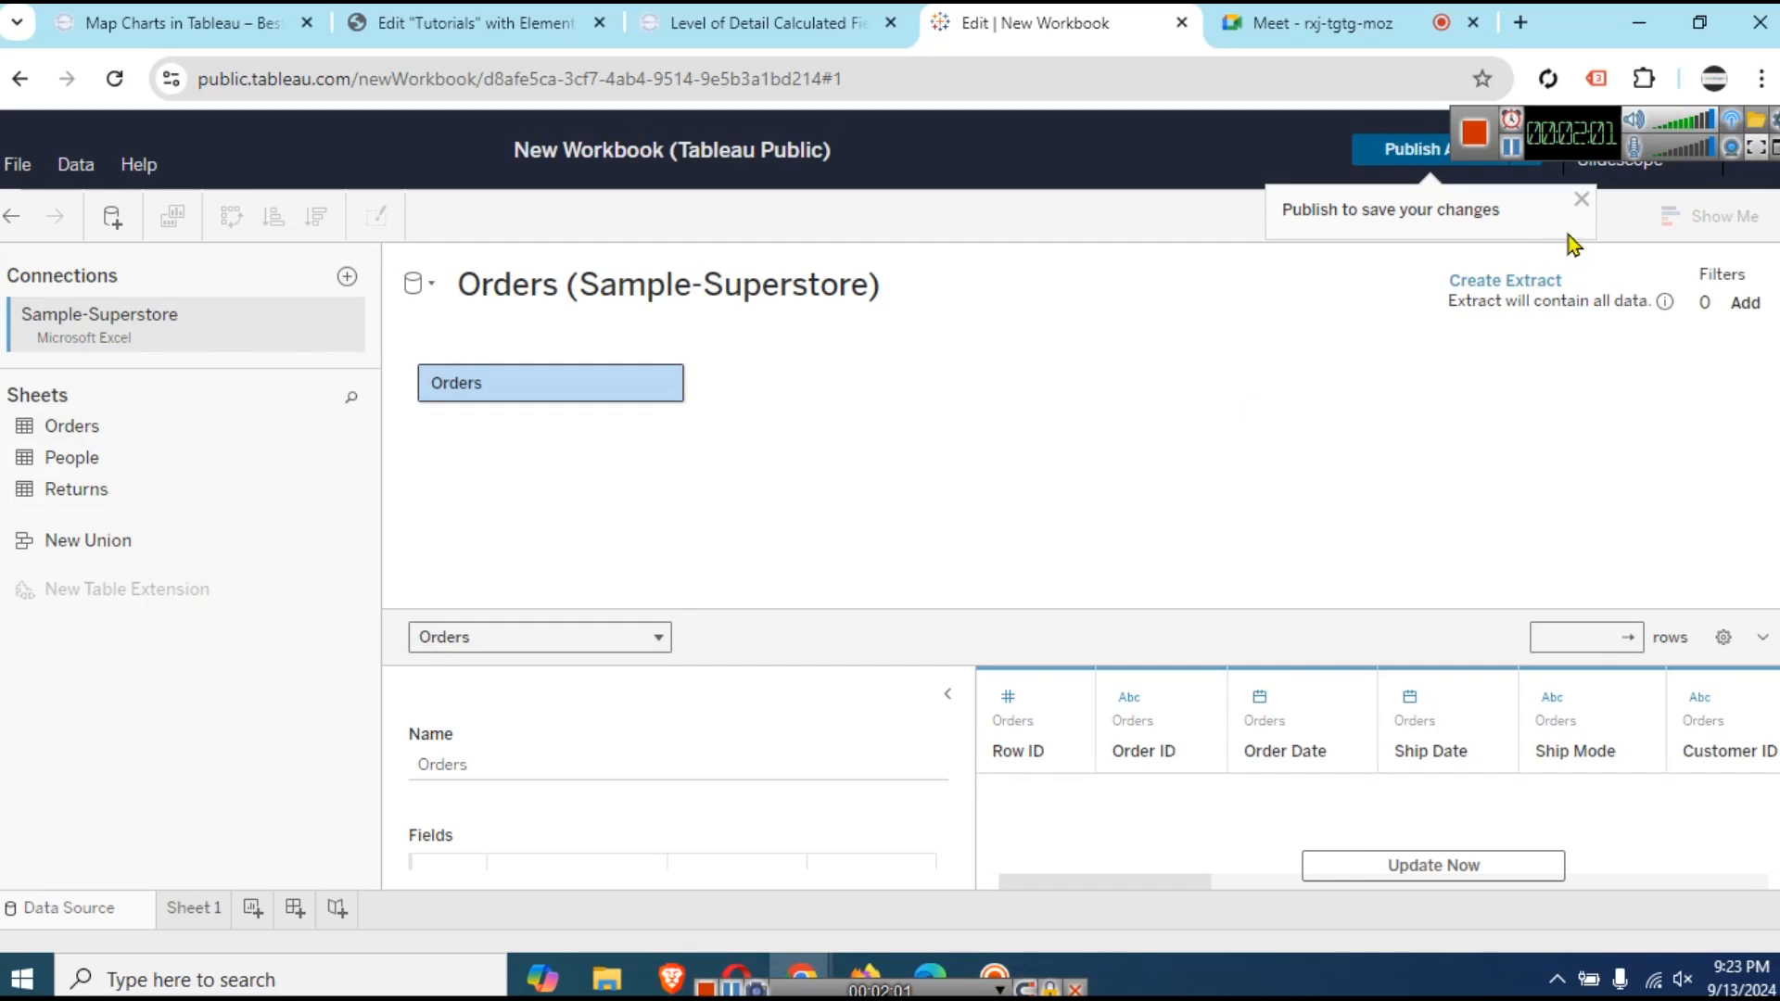
{"action": "left_click", "coordinate": [1581, 198]}
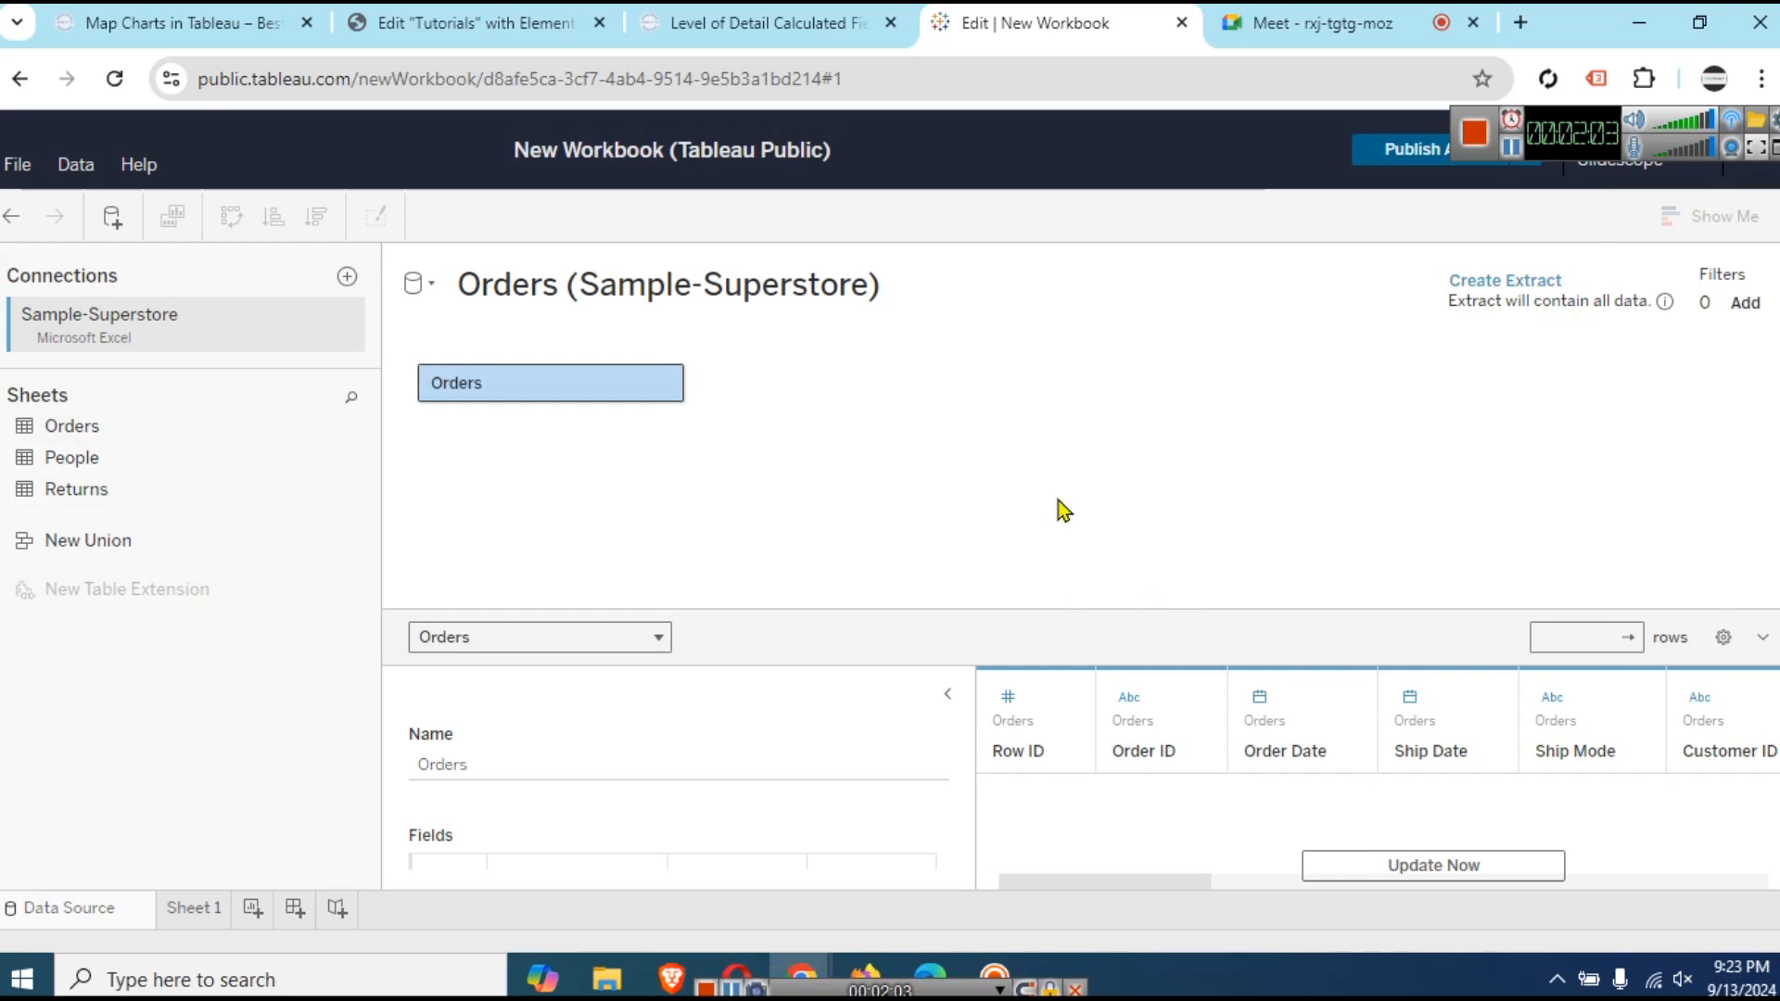
{"action": "left_click", "coordinate": [1399, 672]}
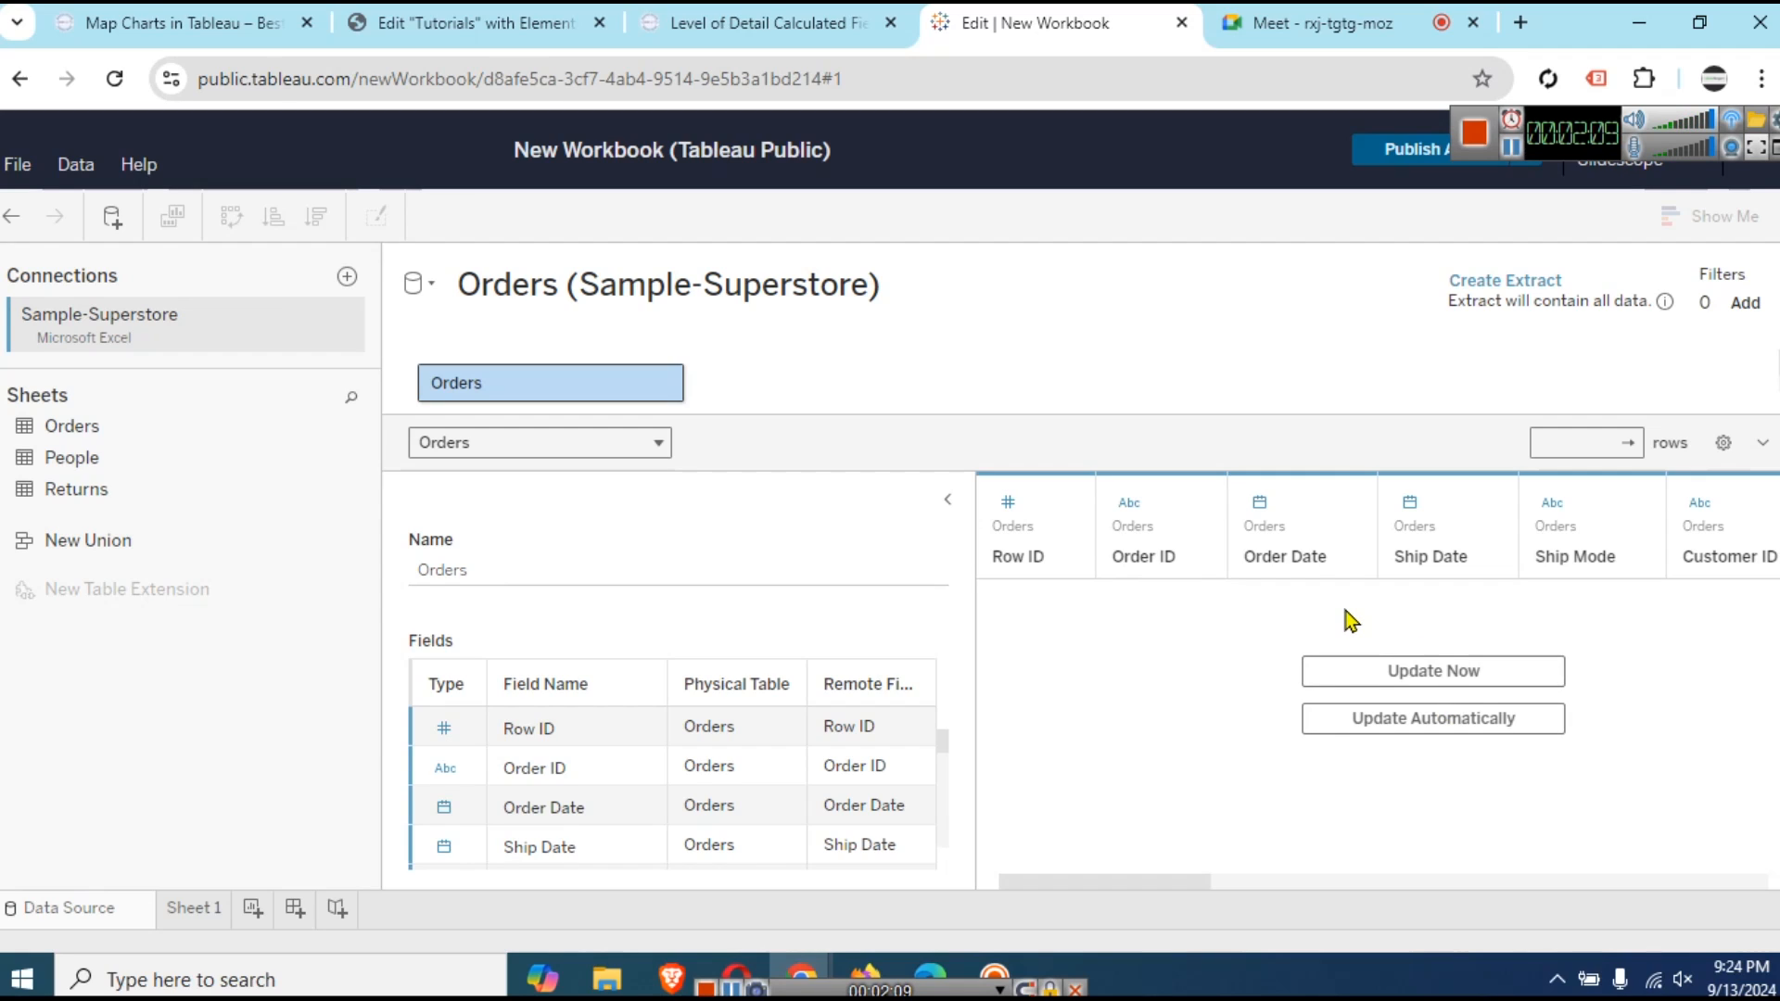
{"action": "left_click", "coordinate": [1433, 670]}
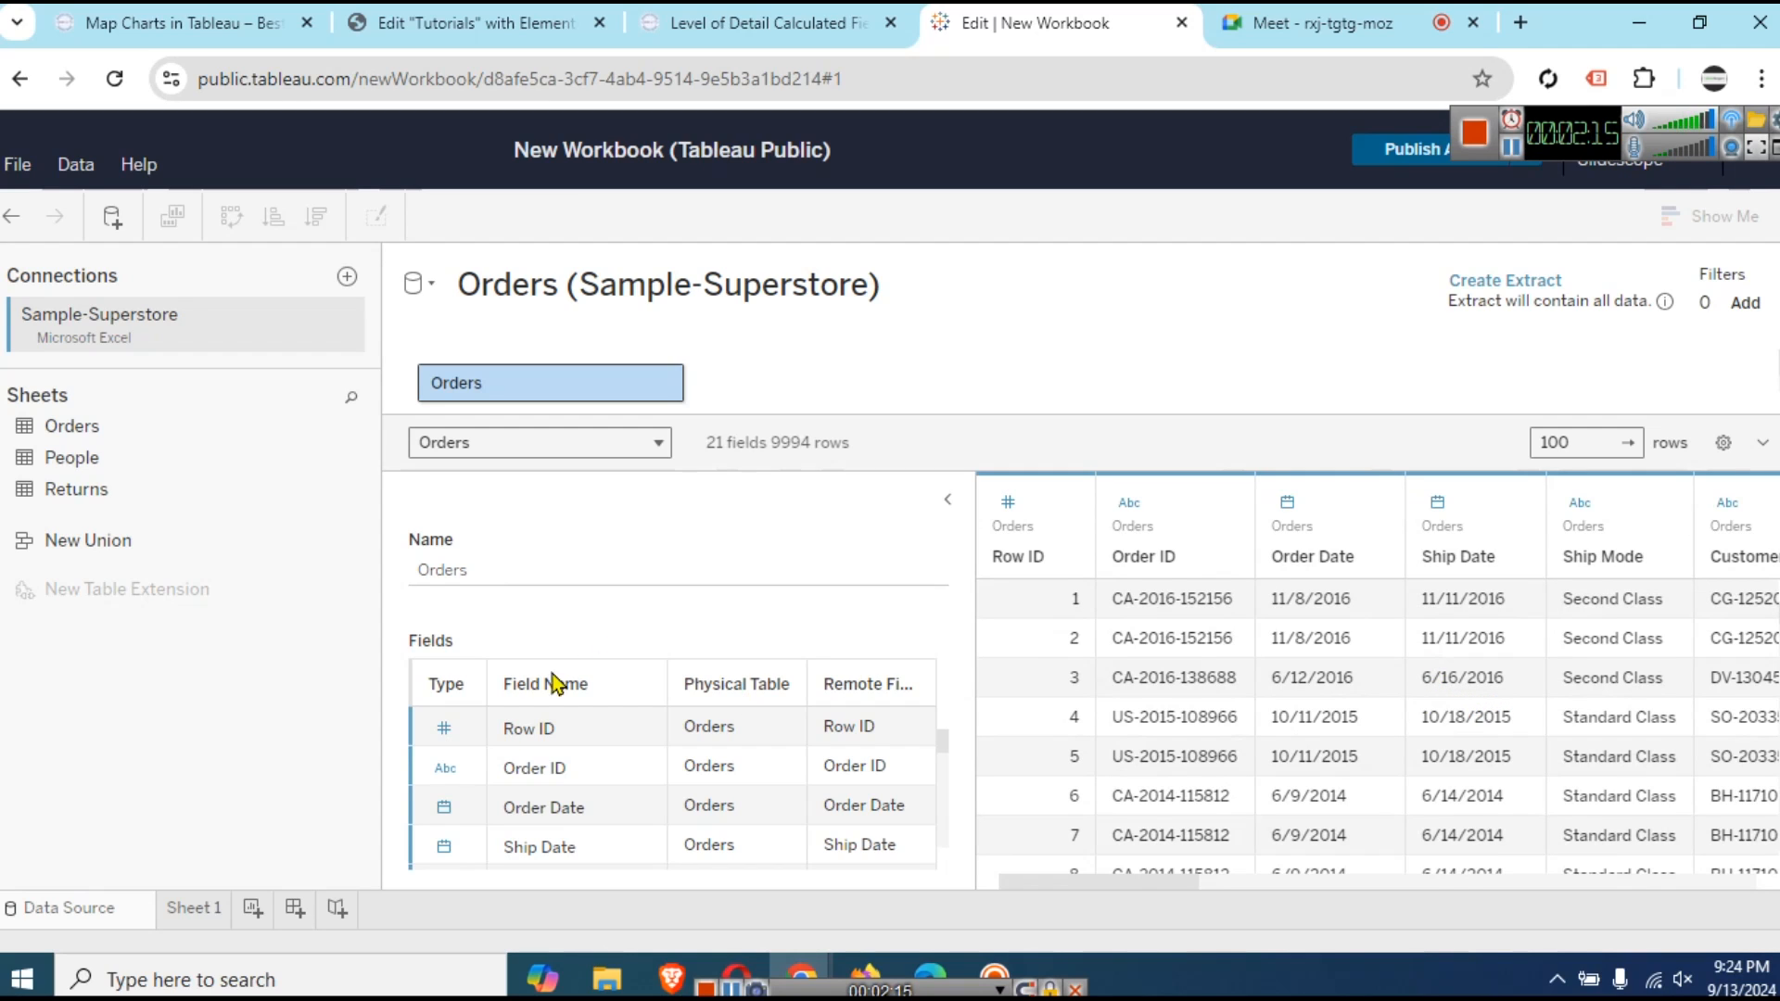
- Open Sheet 1 and place Customer ID on Rows
{"action": "left_click", "coordinate": [194, 907]}
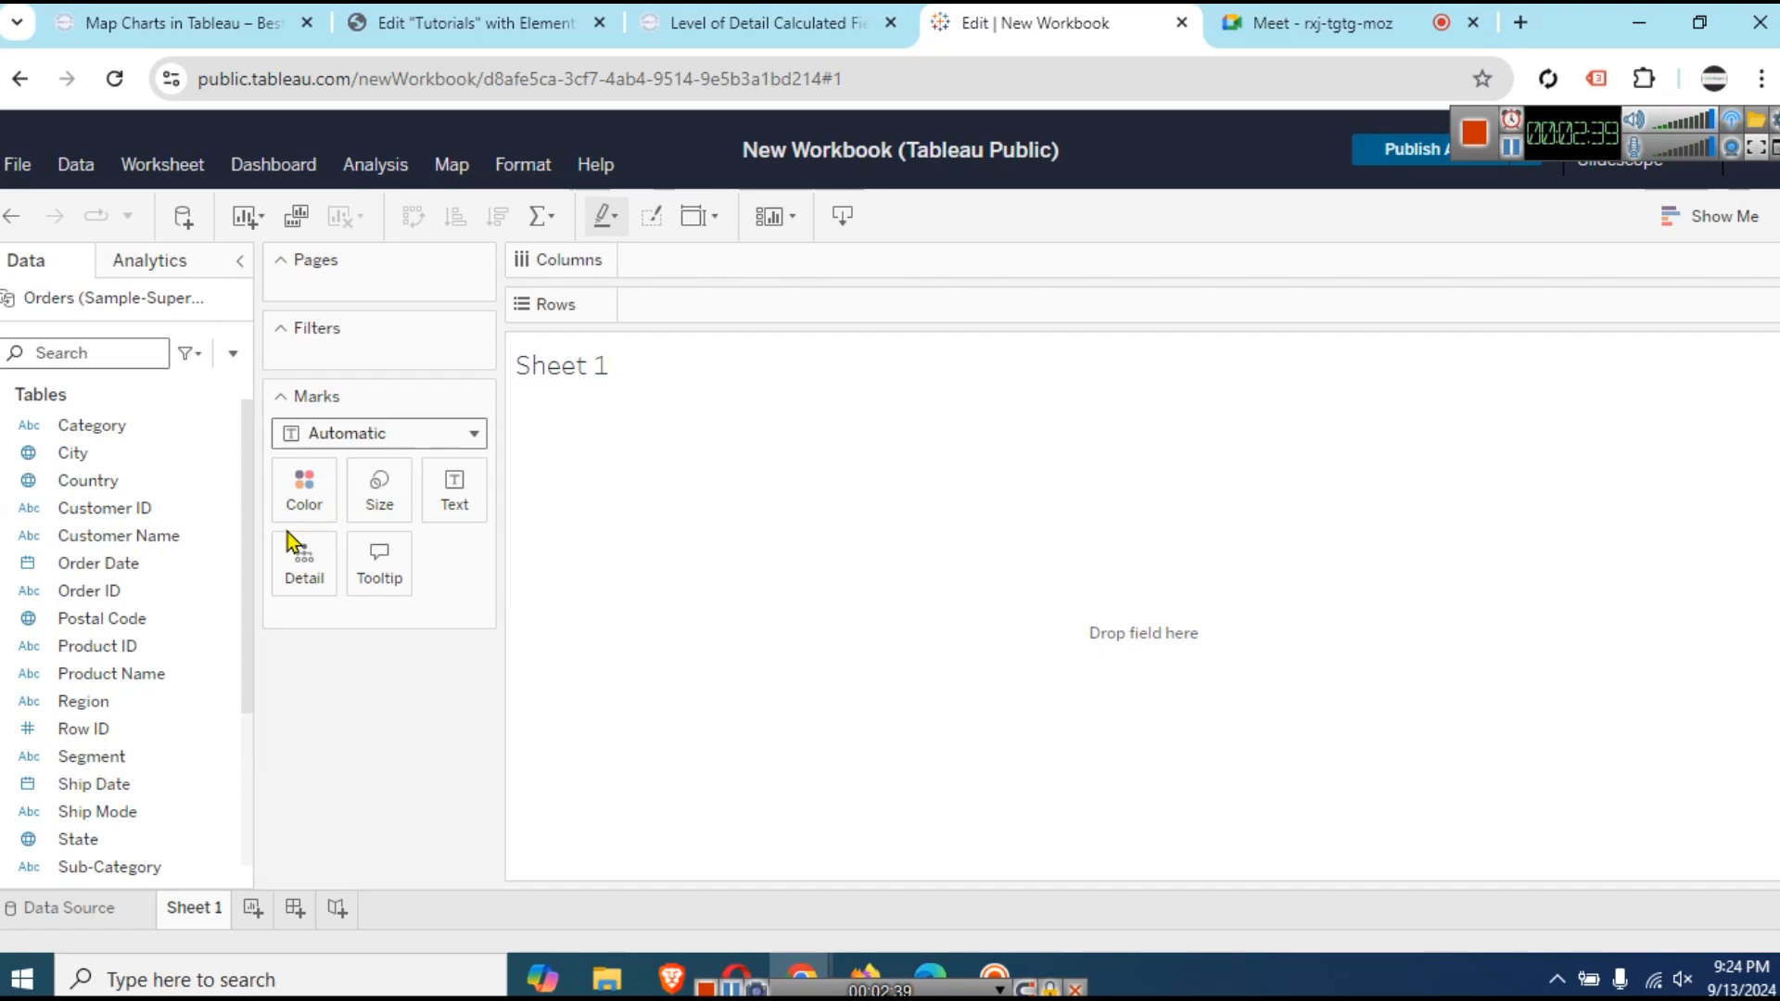
{"action": "mouse_move", "coordinate": [245, 436]}
{"action": "left_mouse_down"}
{"action": "mouse_move", "coordinate": [219, 644]}
{"action": "mouse_move", "coordinate": [252, 423]}
{"action": "mouse_move", "coordinate": [271, 584]}
{"action": "mouse_move", "coordinate": [226, 567]}
{"action": "mouse_move", "coordinate": [246, 416]}
{"action": "left_mouse_up"}
{"action": "left_click_drag", "start_coordinate": [131, 508], "coordinate": [721, 301]}
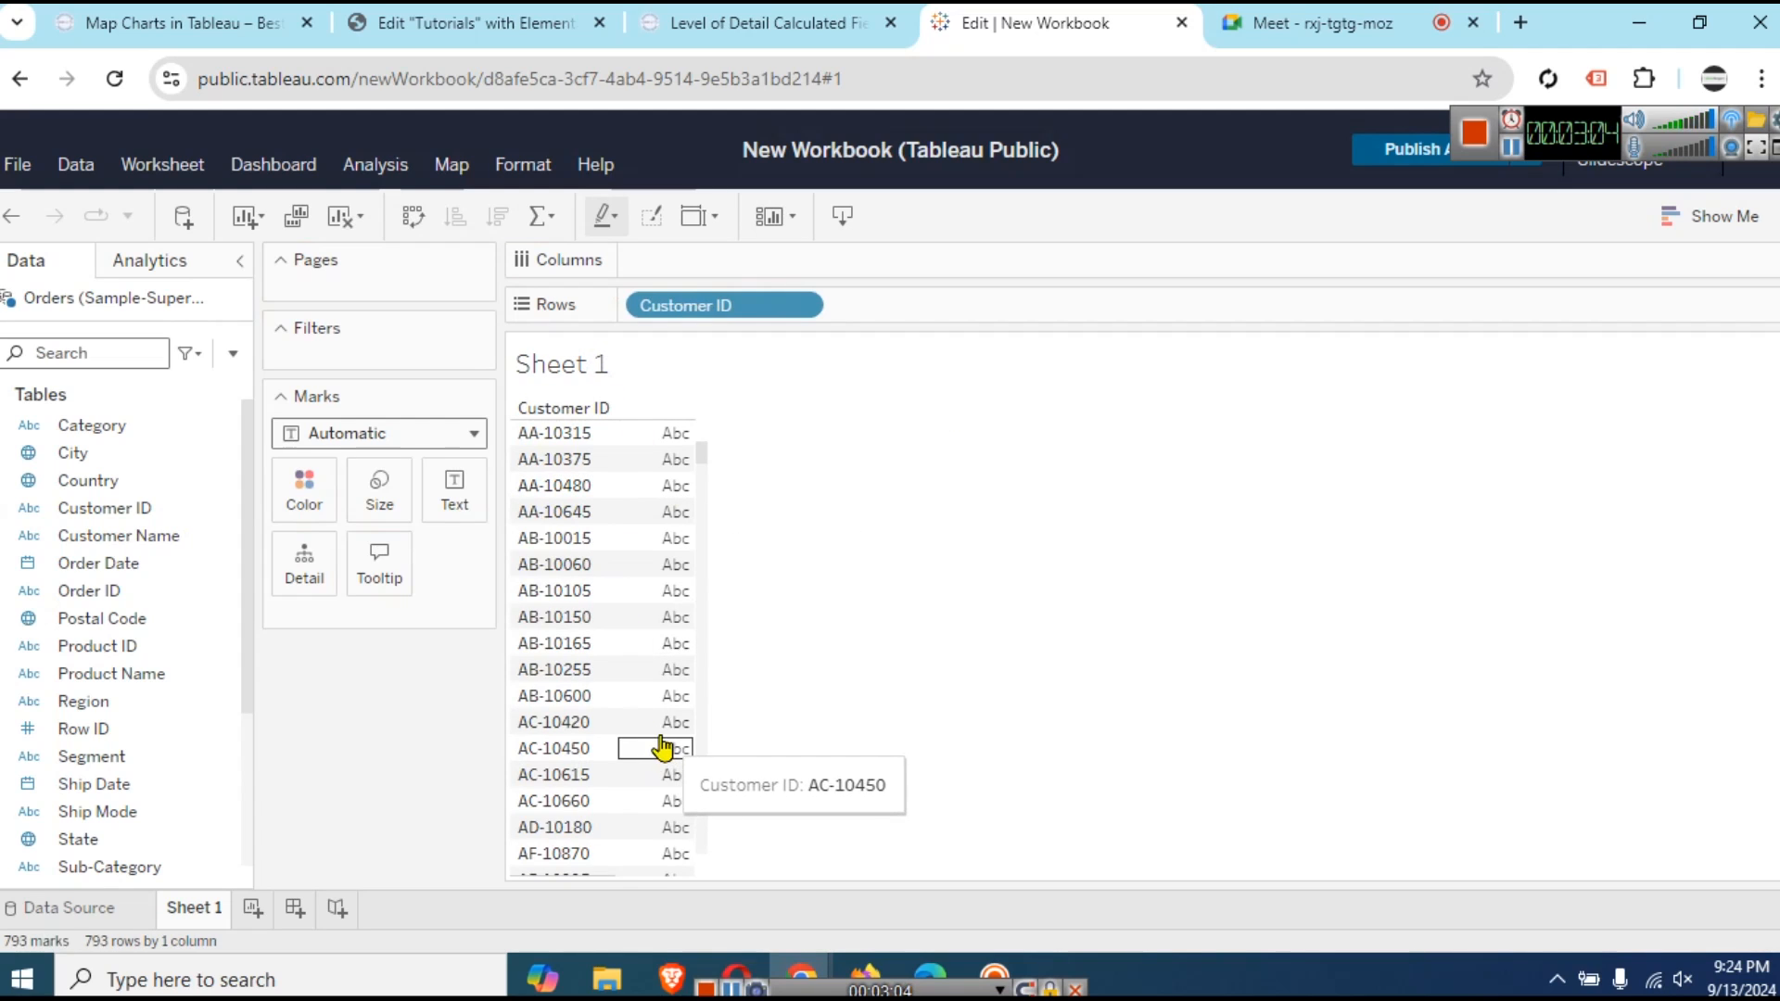
- Add Region and Segment to Rows after Customer ID
{"action": "left_click", "coordinate": [130, 677]}
{"action": "left_click_drag", "start_coordinate": [137, 700], "coordinate": [998, 322]}
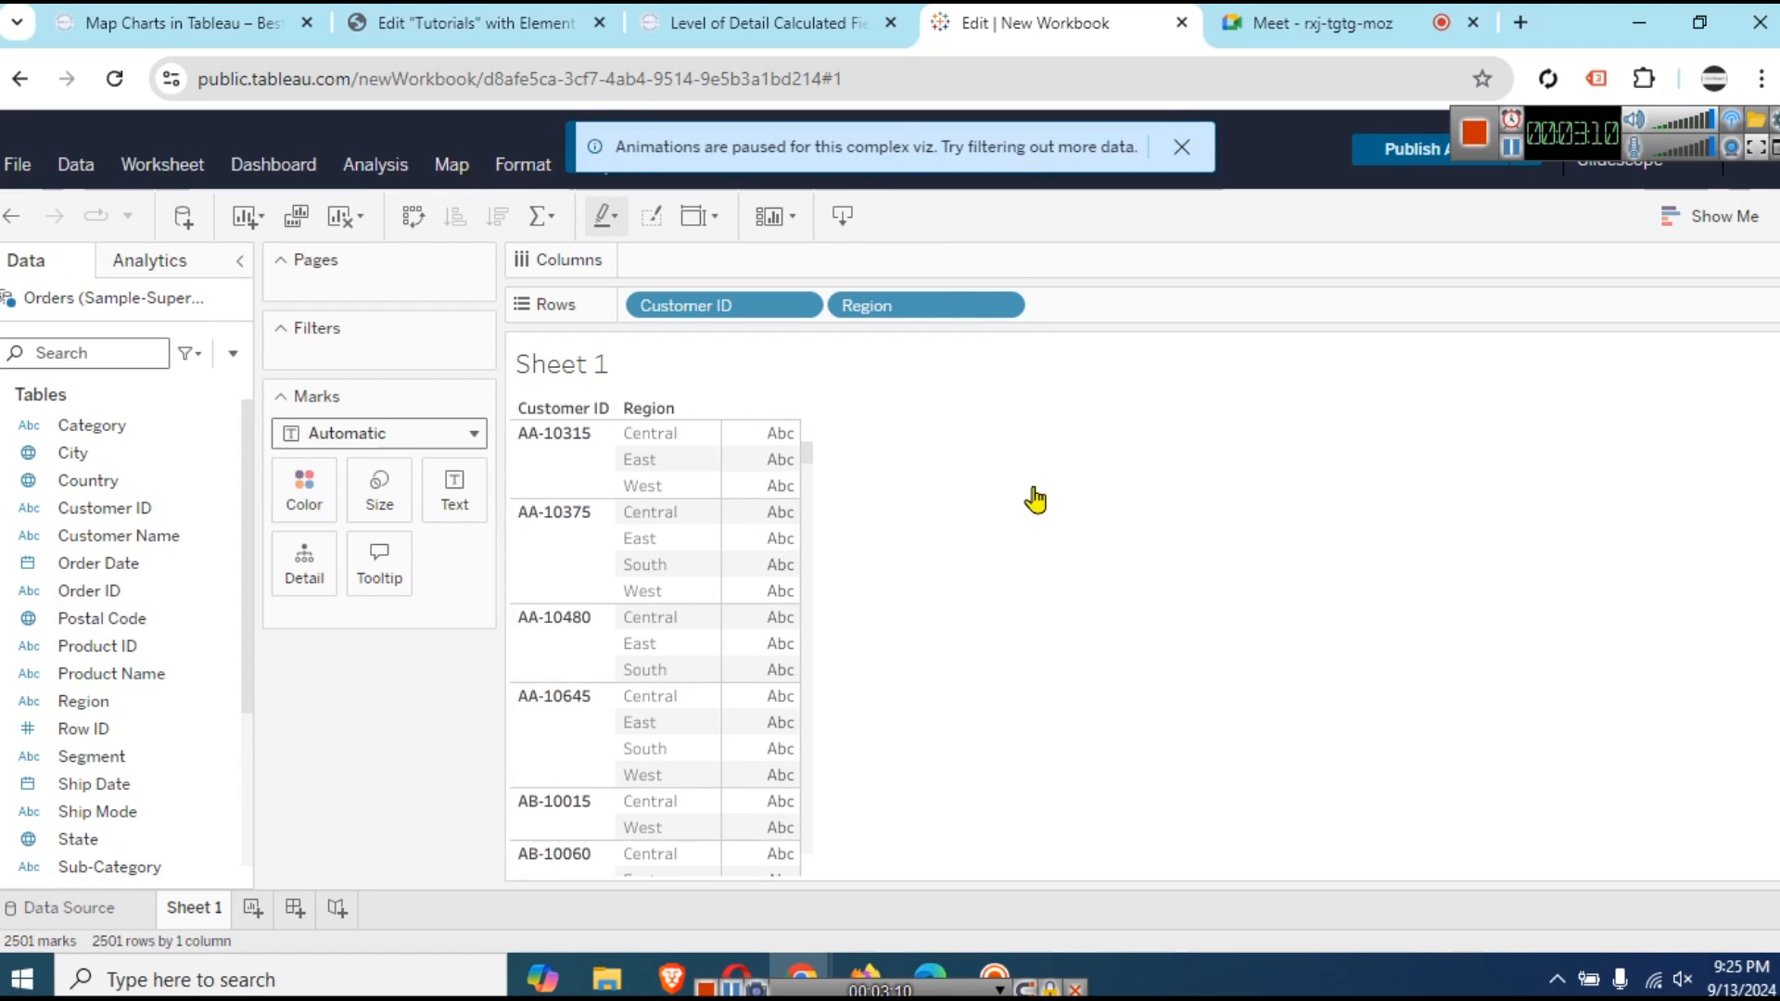
{"action": "left_click", "coordinate": [1184, 148]}
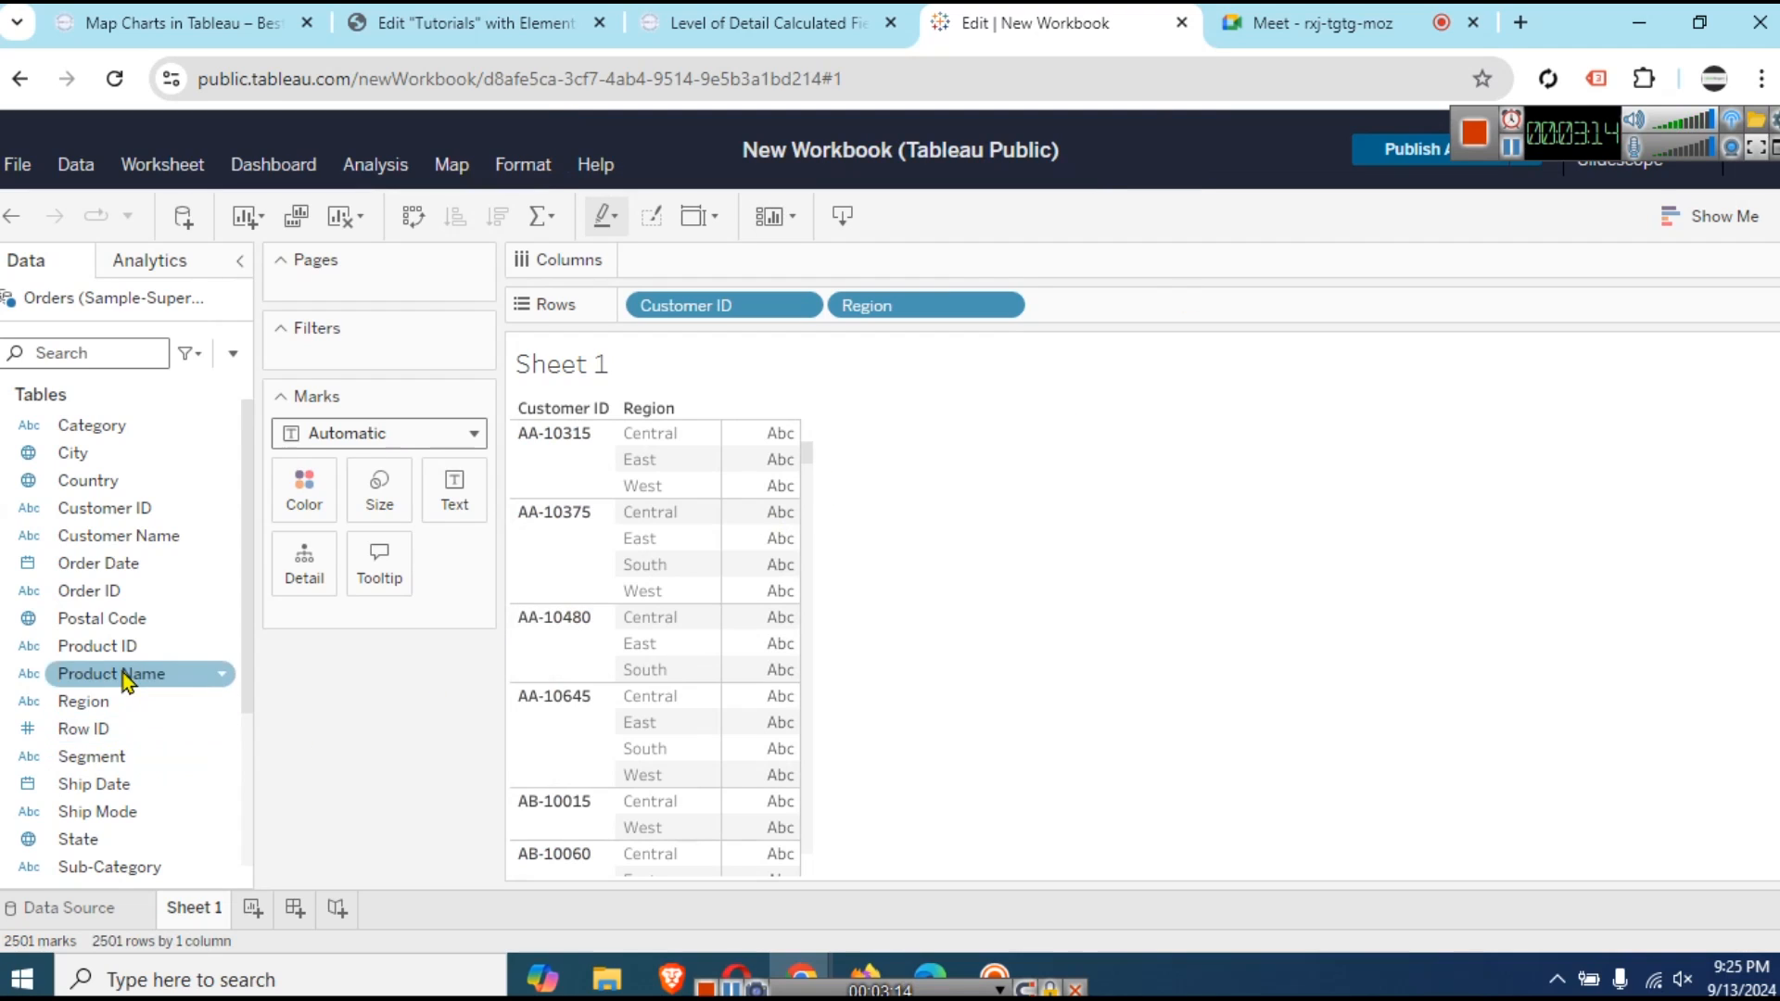
{"action": "scroll", "coordinate": [159, 727], "scroll_direction": "down", "scroll_amount": 2}
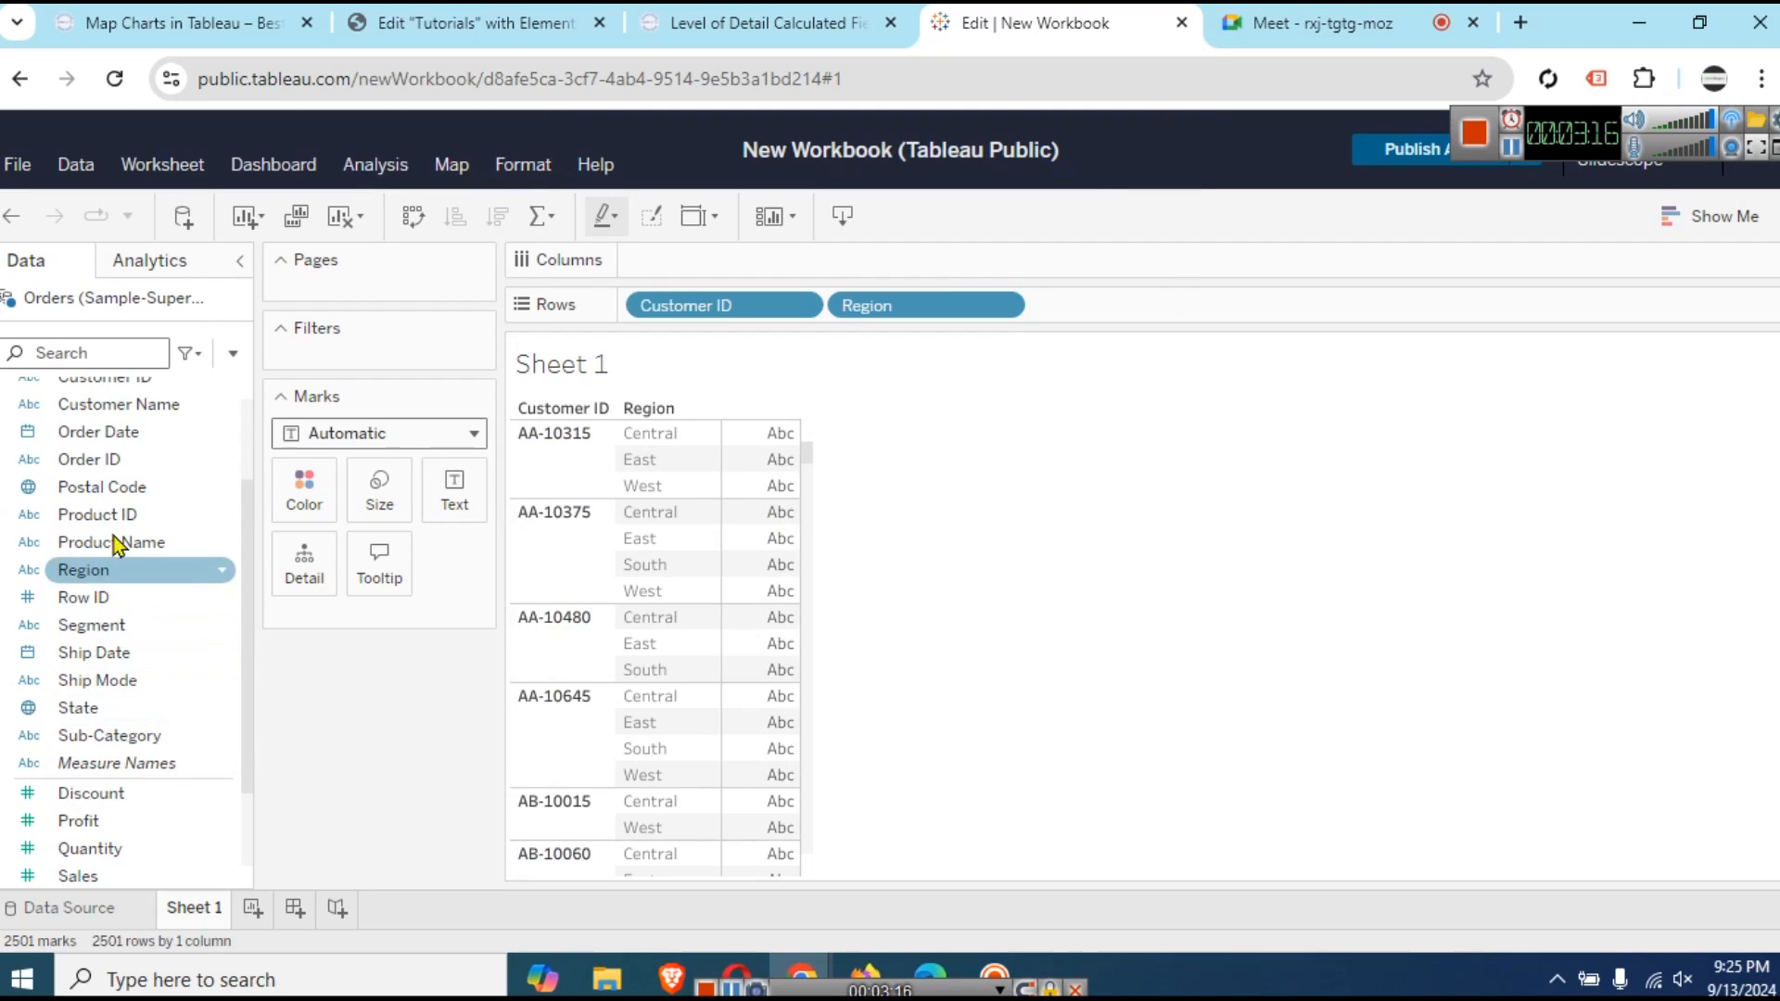
{"action": "left_click_drag", "start_coordinate": [183, 630], "coordinate": [1215, 325]}
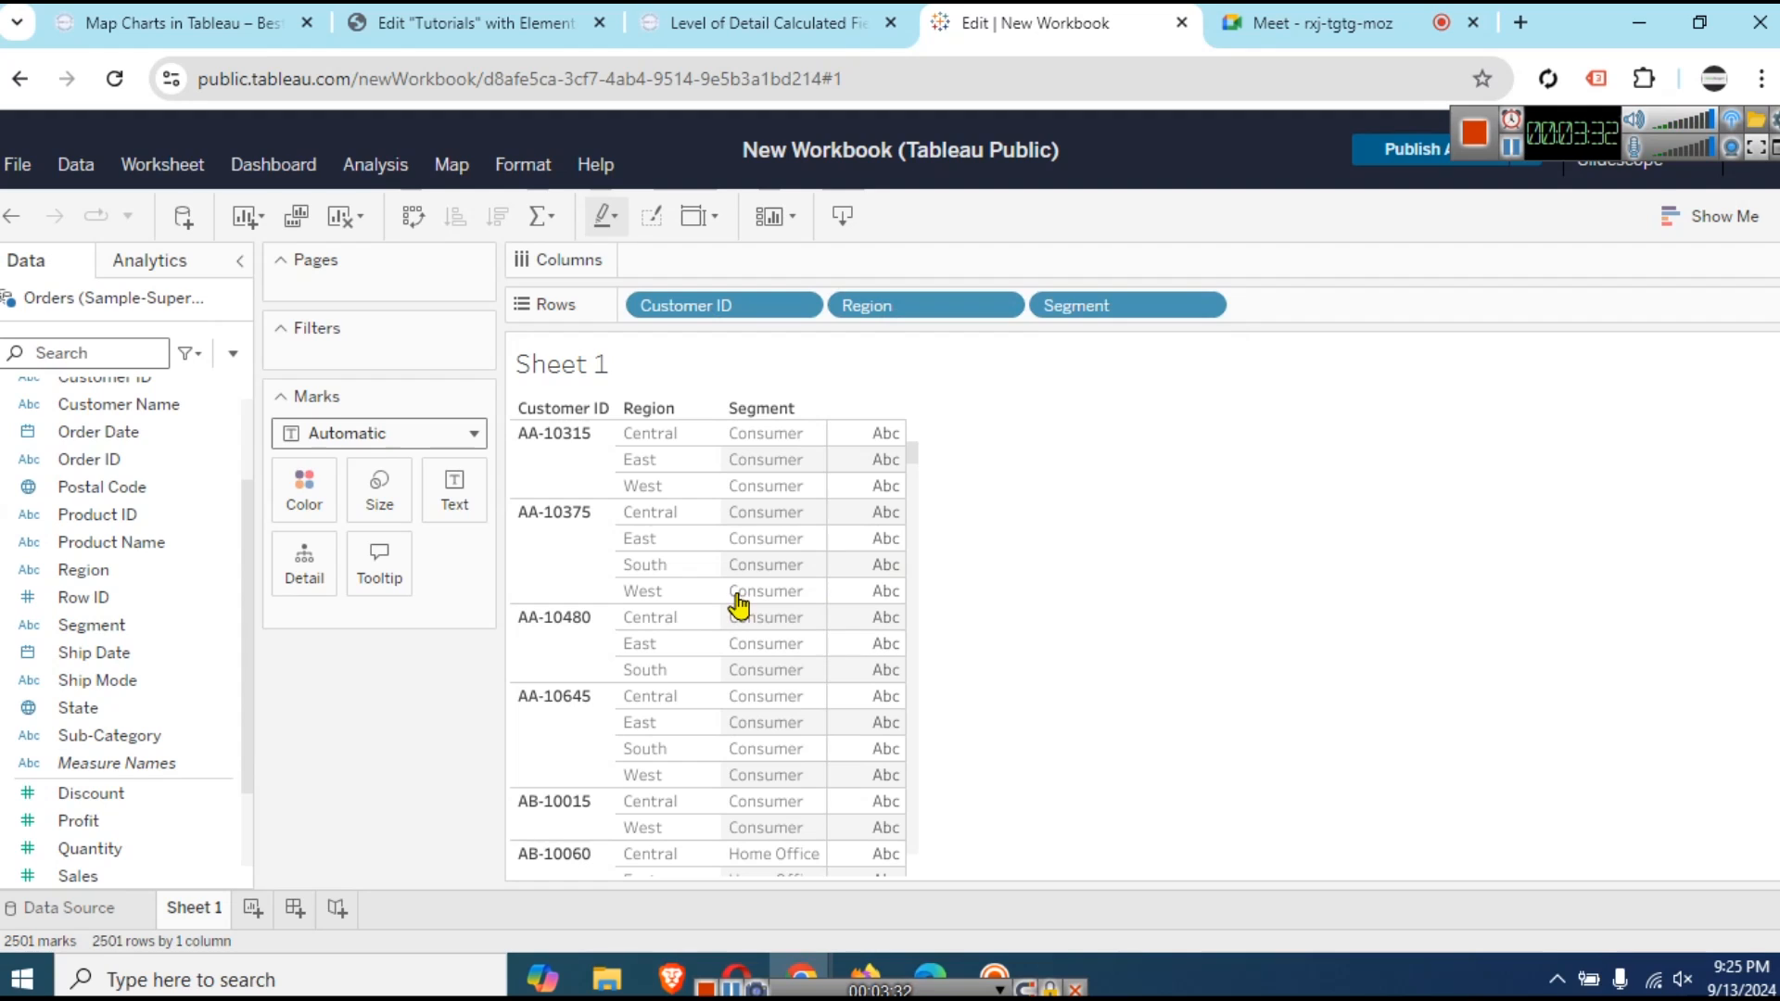
- Try Category as an additional dimension on Rows after Segment, and remove it again
{"action": "scroll", "coordinate": [174, 621], "scroll_direction": "up", "scroll_amount": 3}
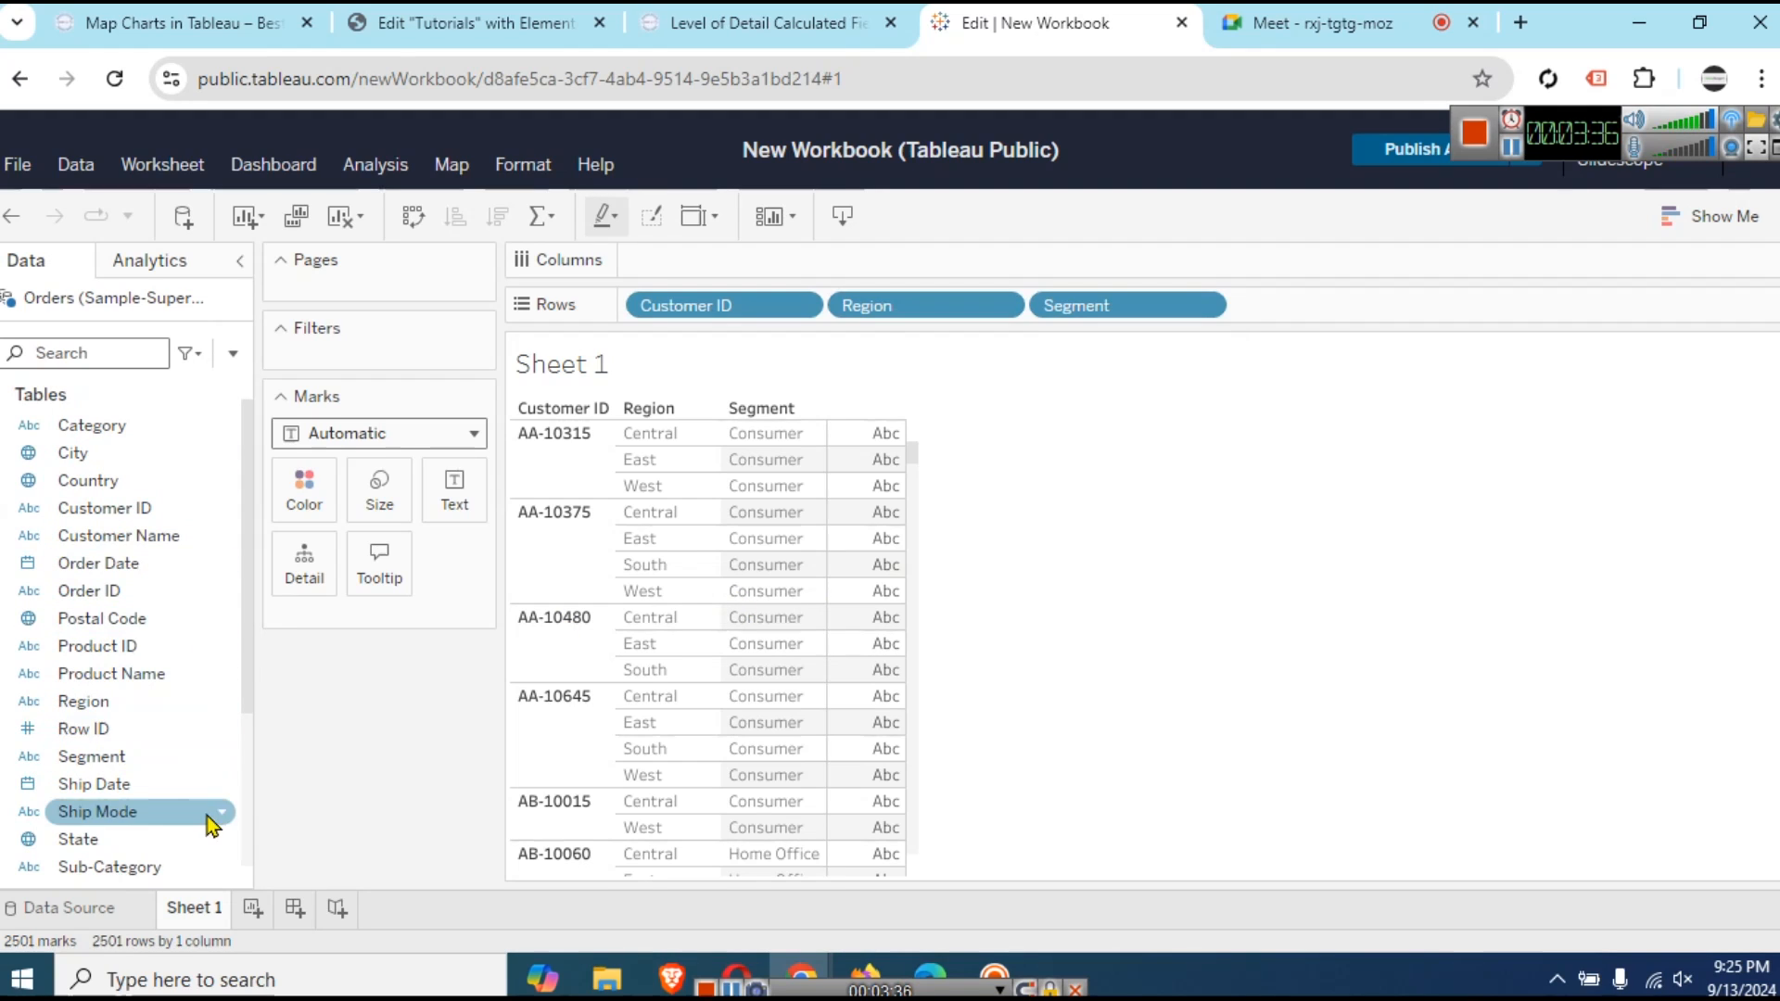
{"action": "scroll", "coordinate": [163, 654], "scroll_direction": "down", "scroll_amount": 3}
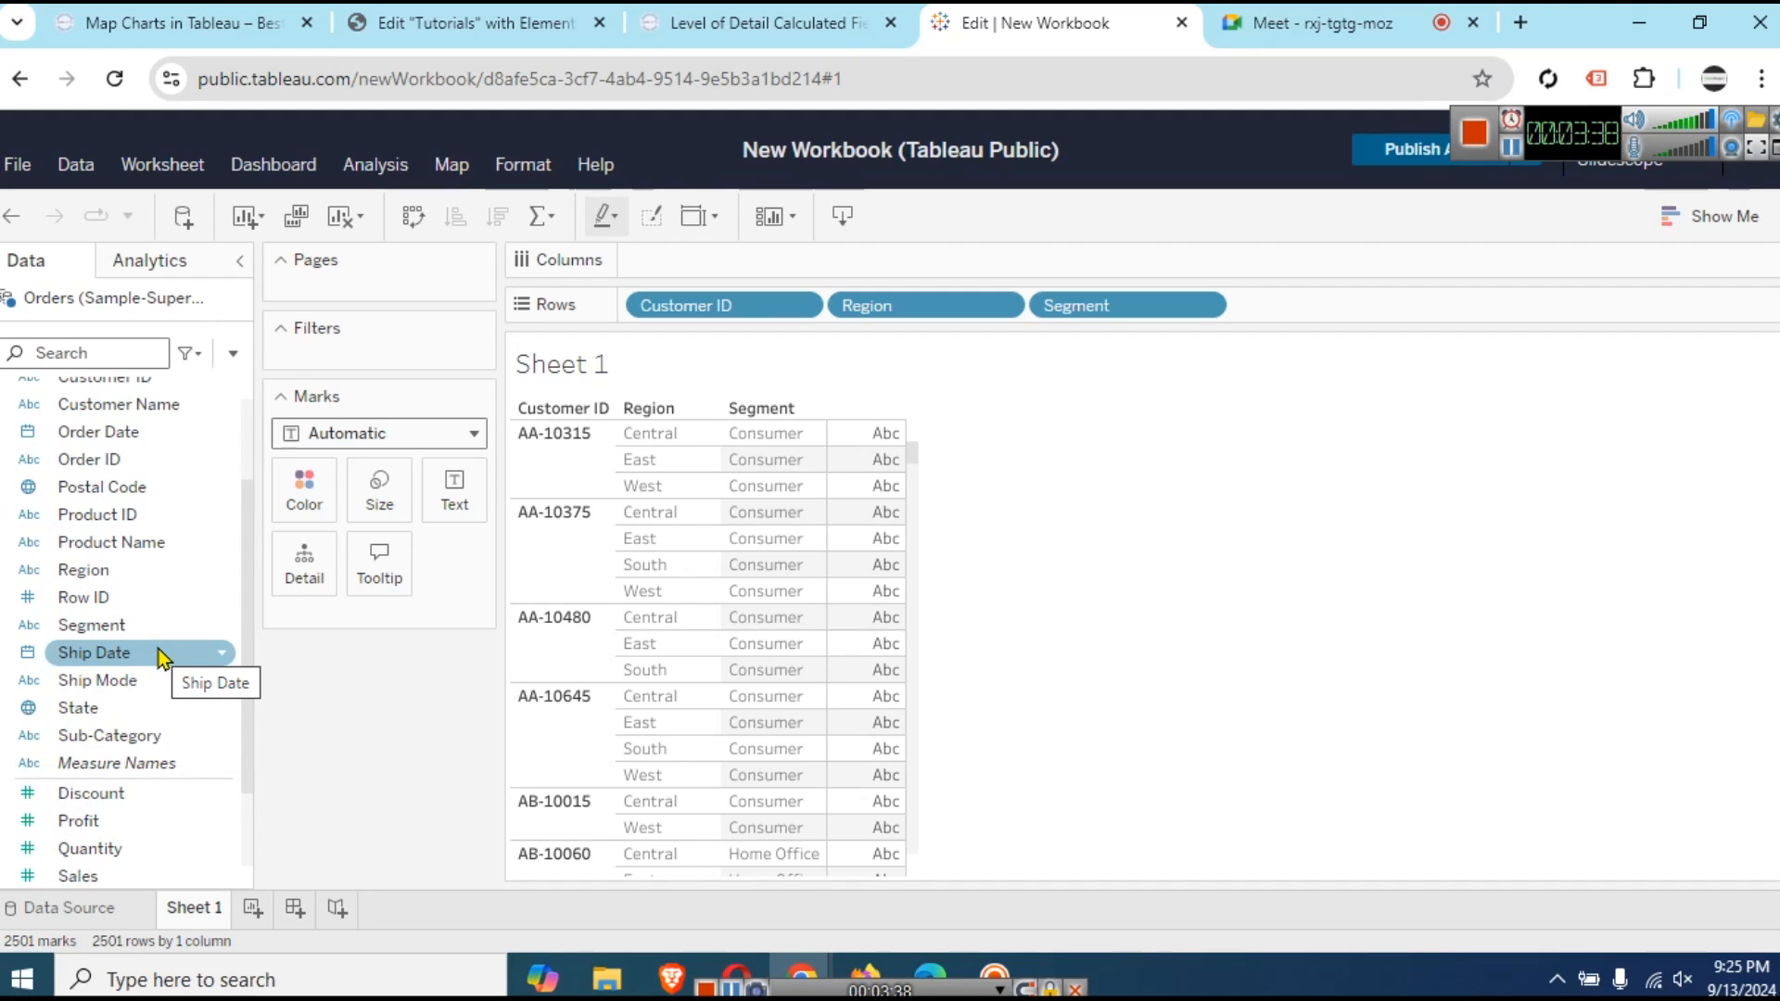
{"action": "scroll", "coordinate": [158, 651], "scroll_direction": "up", "scroll_amount": 3}
{"action": "left_click_drag", "start_coordinate": [111, 428], "coordinate": [1418, 301]}
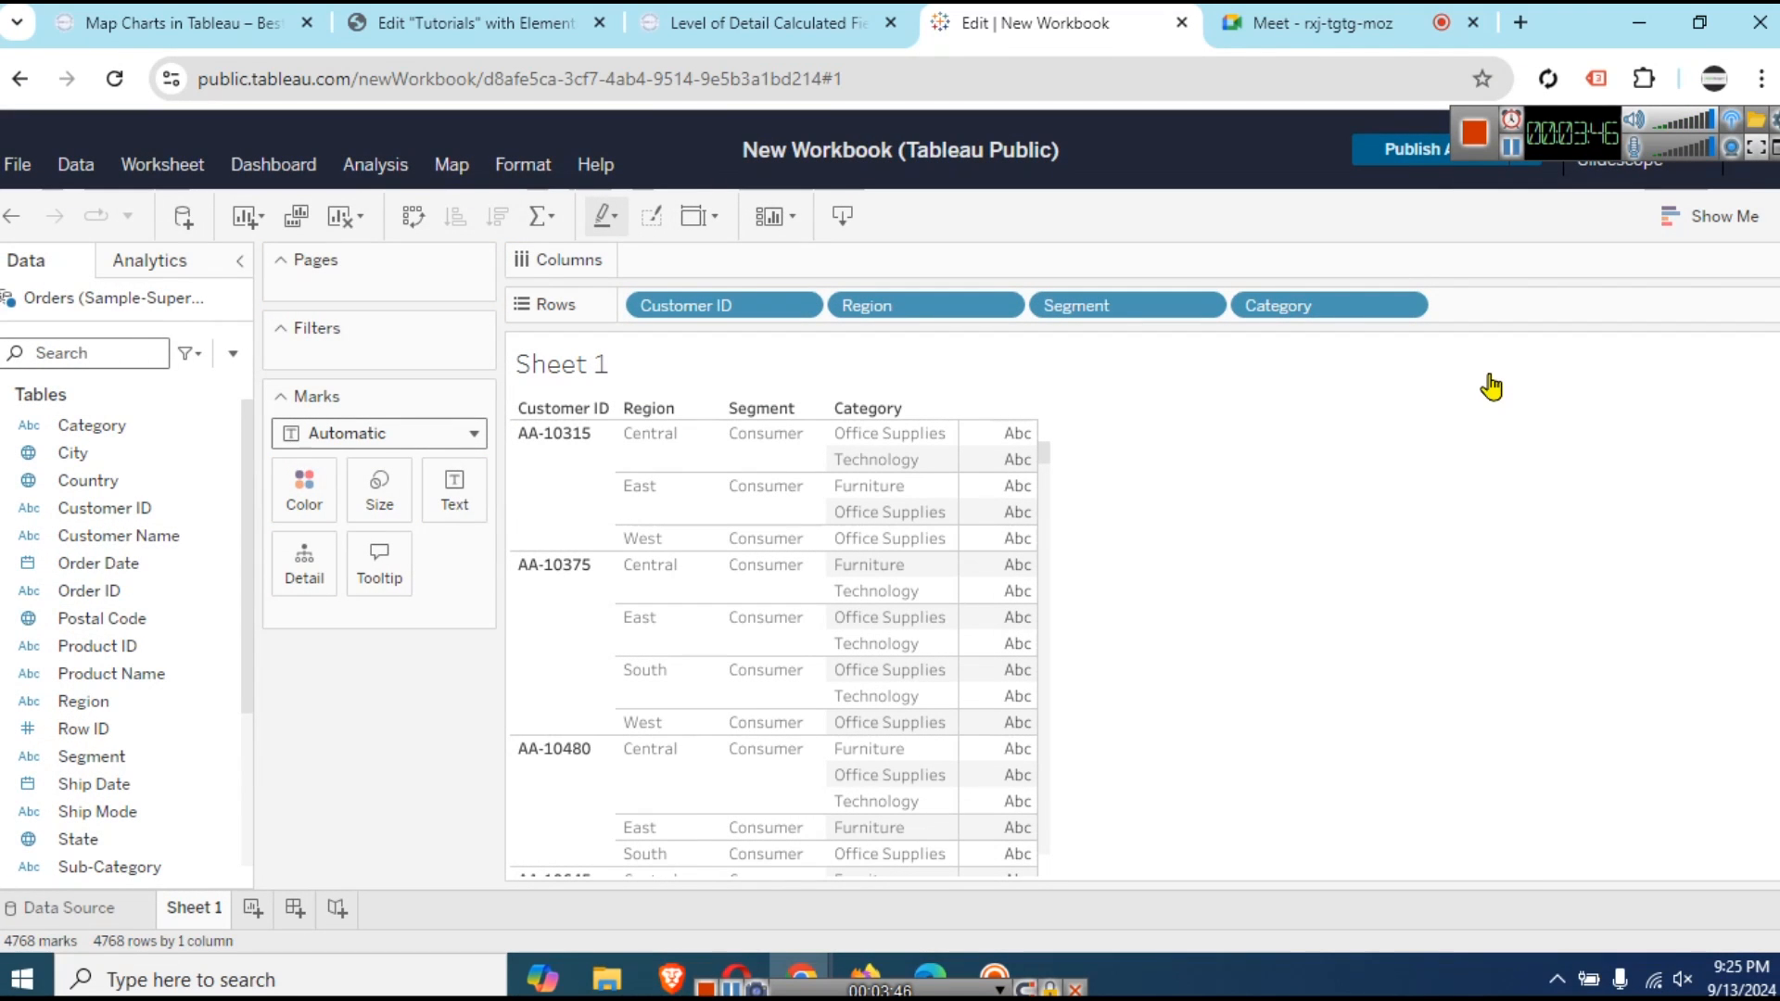
{"action": "left_click", "coordinate": [1414, 306]}
{"action": "left_click", "coordinate": [1344, 825]}
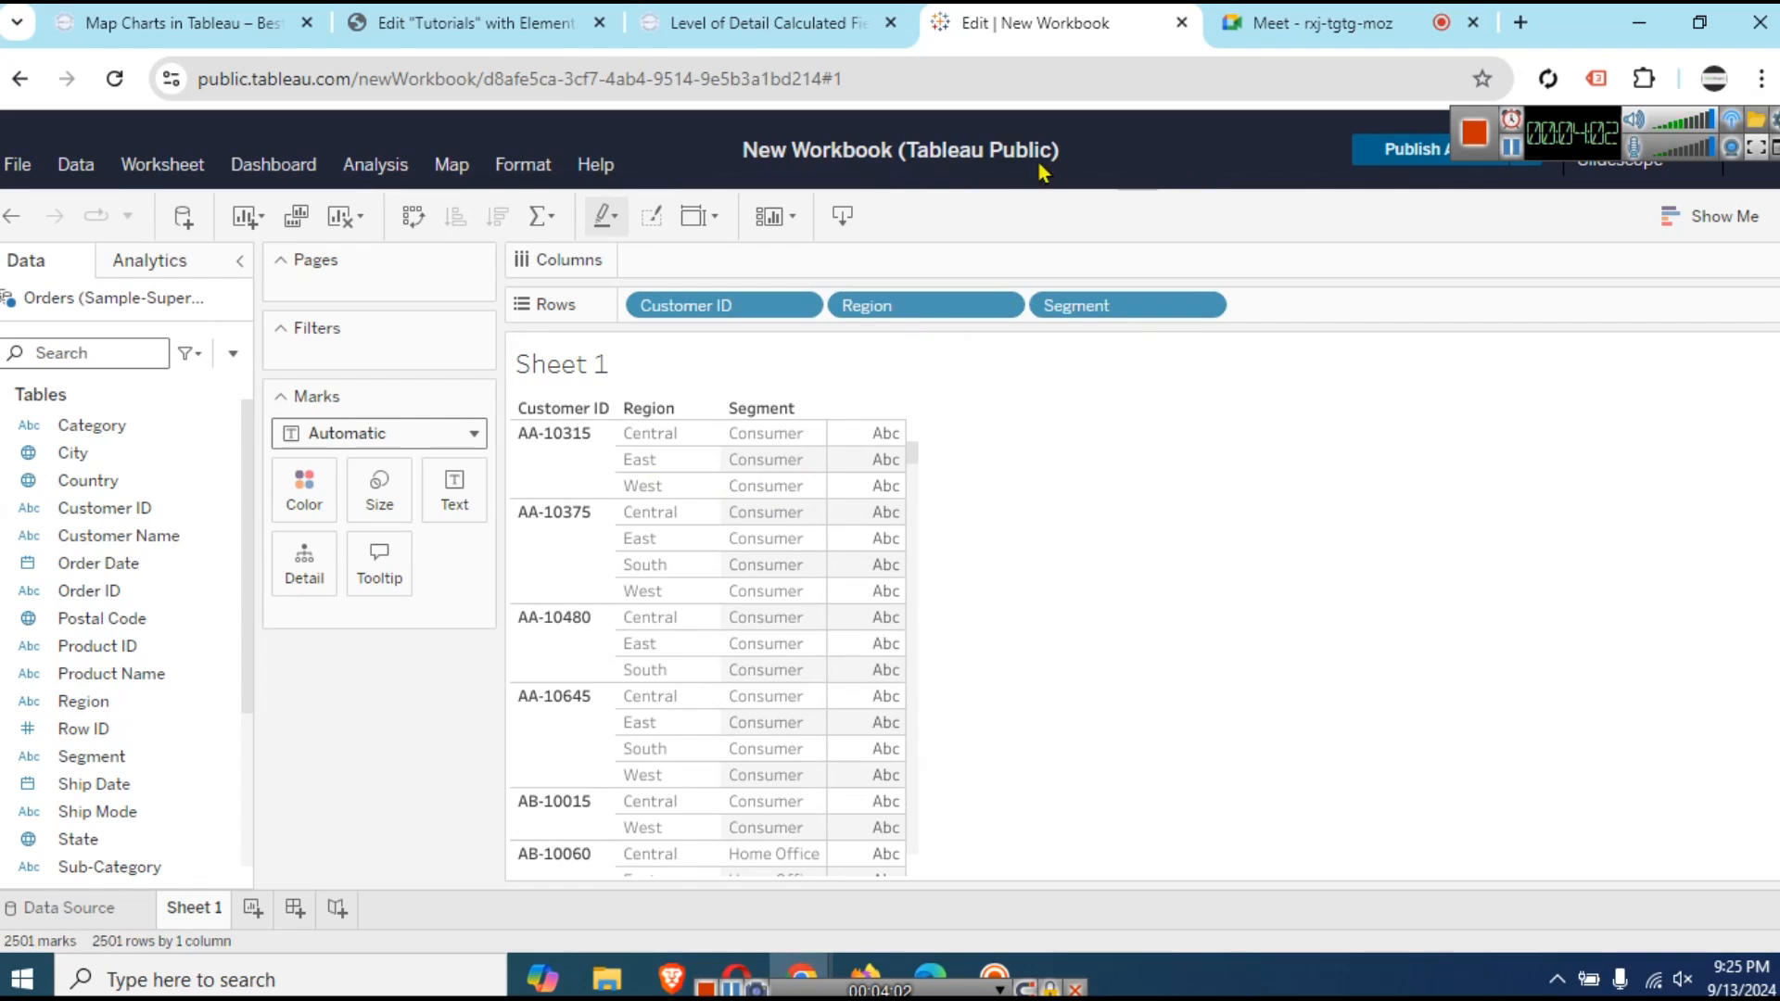
- Switch to the tutorial page and read the introduction on the granularity of calculations relative to the view
{"action": "left_click", "coordinate": [753, 33]}
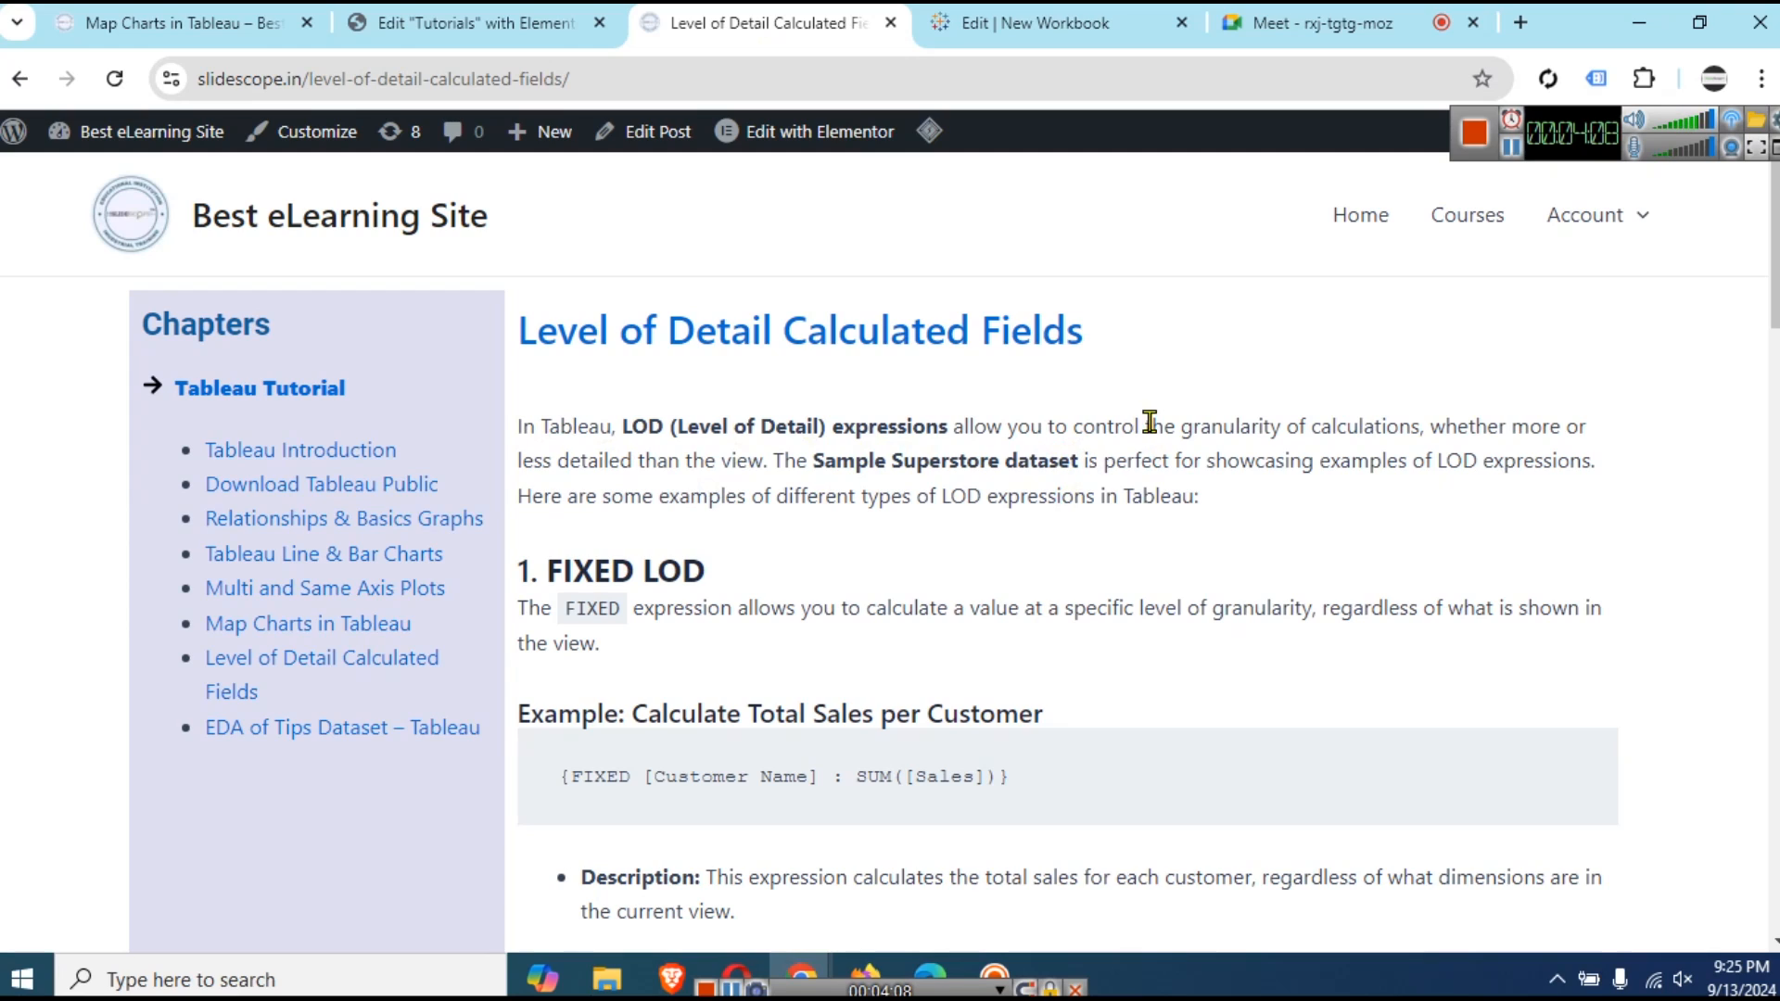
{"action": "left_click_drag", "start_coordinate": [1180, 426], "coordinate": [1428, 427]}
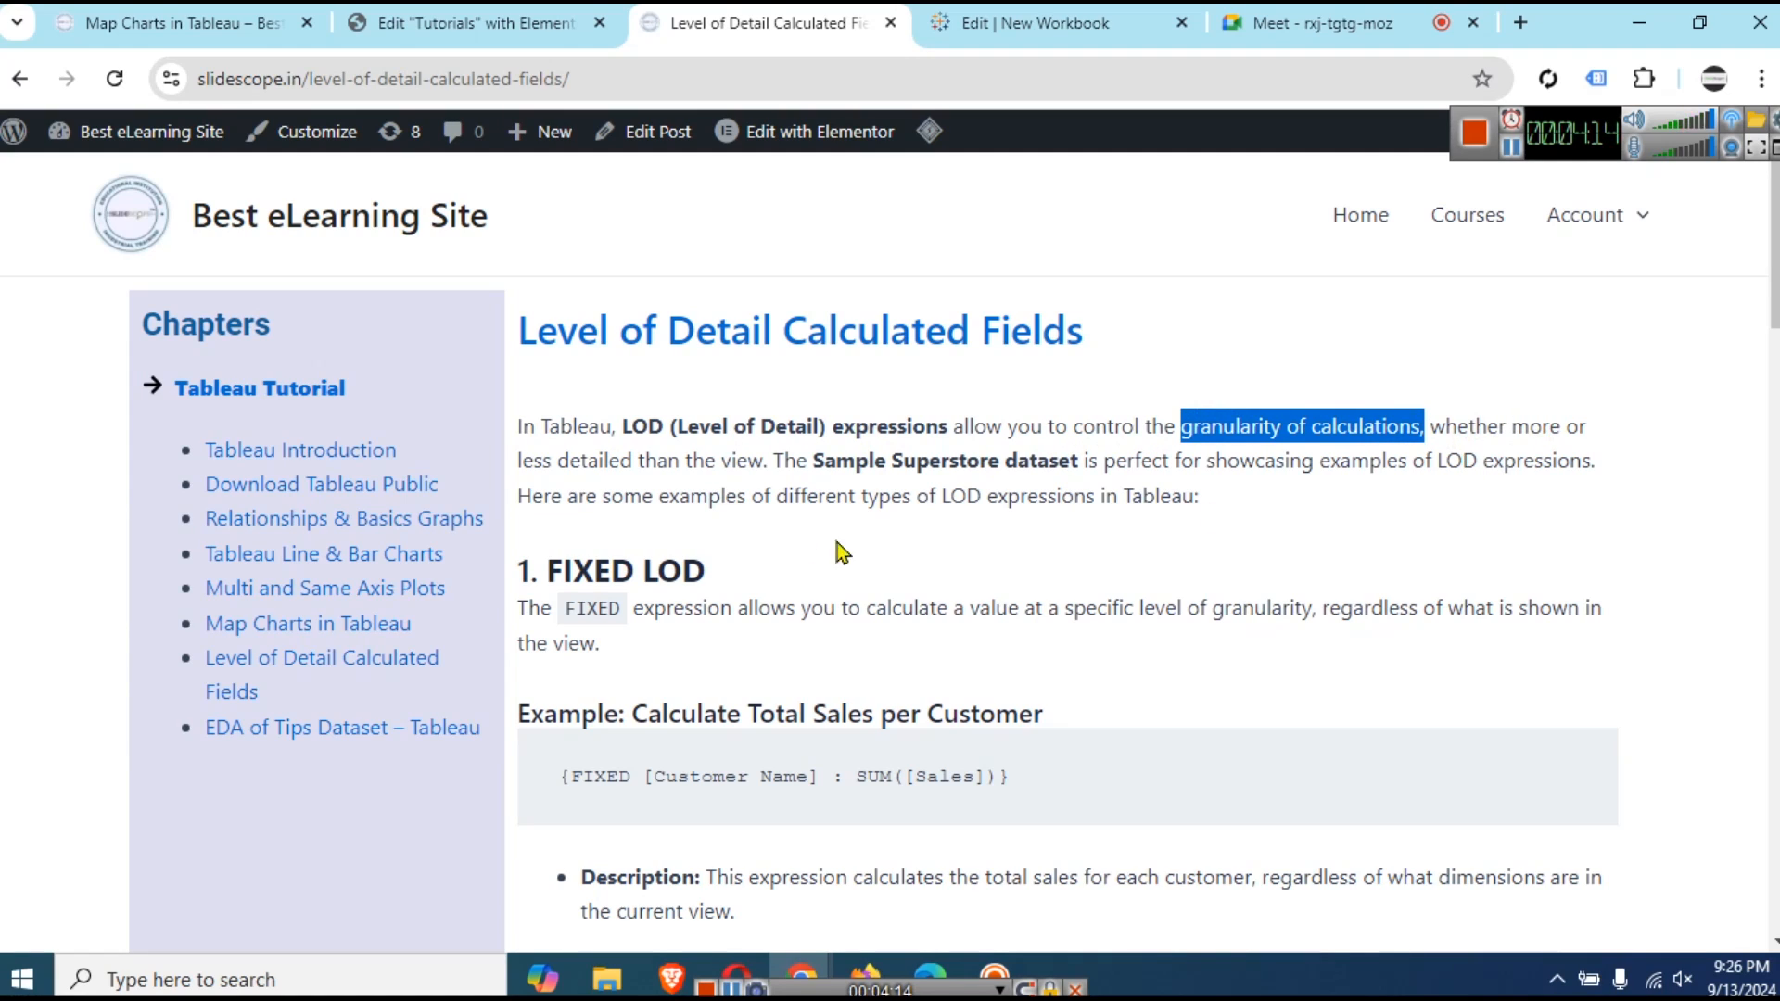
{"action": "left_click_drag", "start_coordinate": [768, 461], "coordinate": [619, 460]}
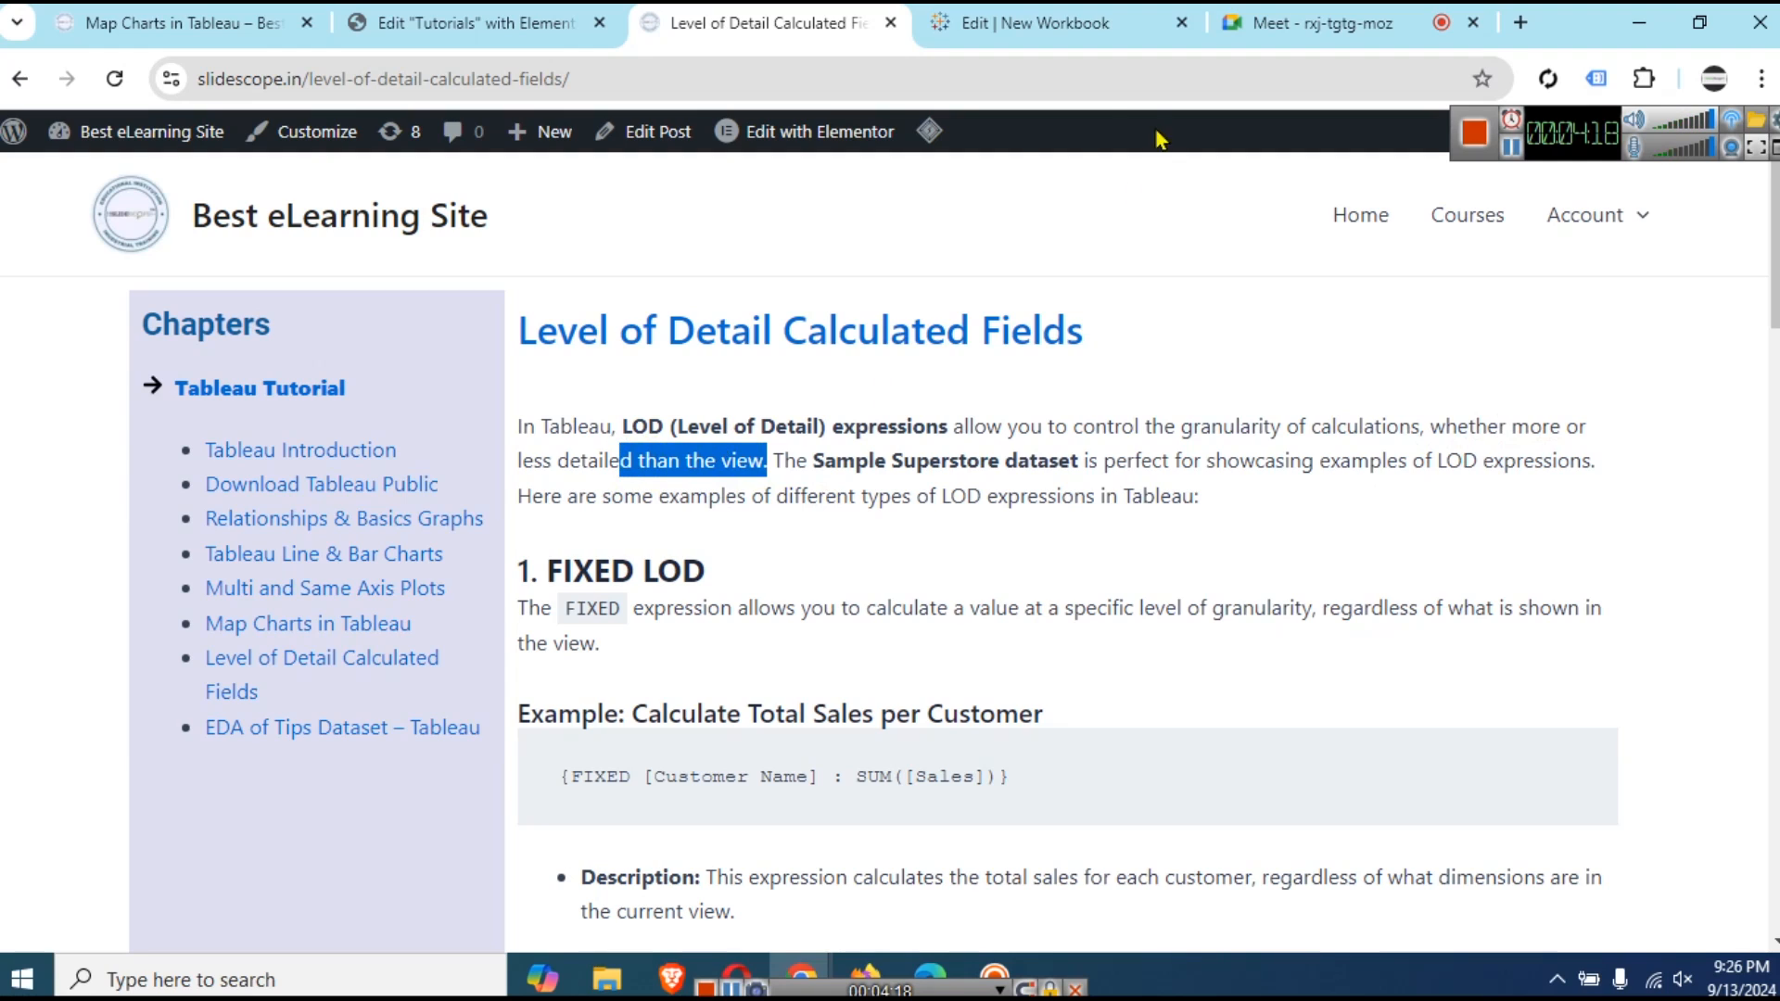
- Return to the Tableau workbook and add the Sales measure to Rows after Segment
{"action": "left_click", "coordinate": [1090, 20]}
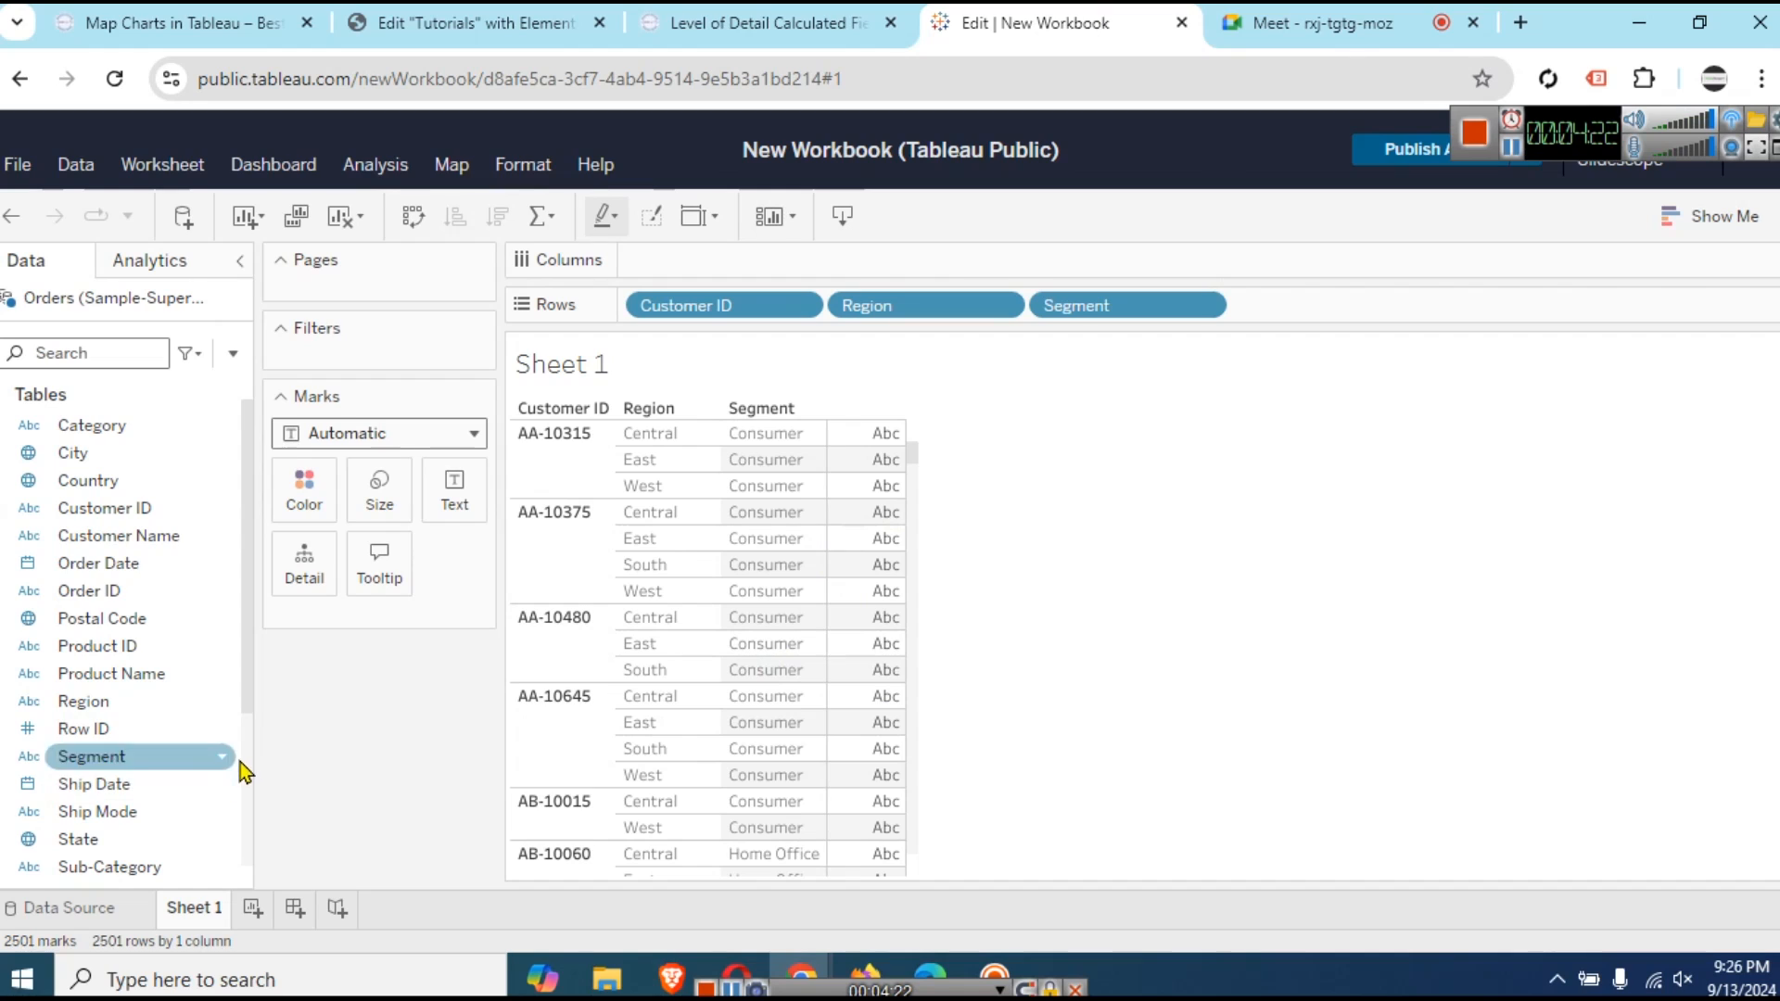
{"action": "scroll", "coordinate": [243, 771], "scroll_direction": "down", "scroll_amount": 3}
{"action": "left_click_drag", "start_coordinate": [215, 759], "coordinate": [1355, 303]}
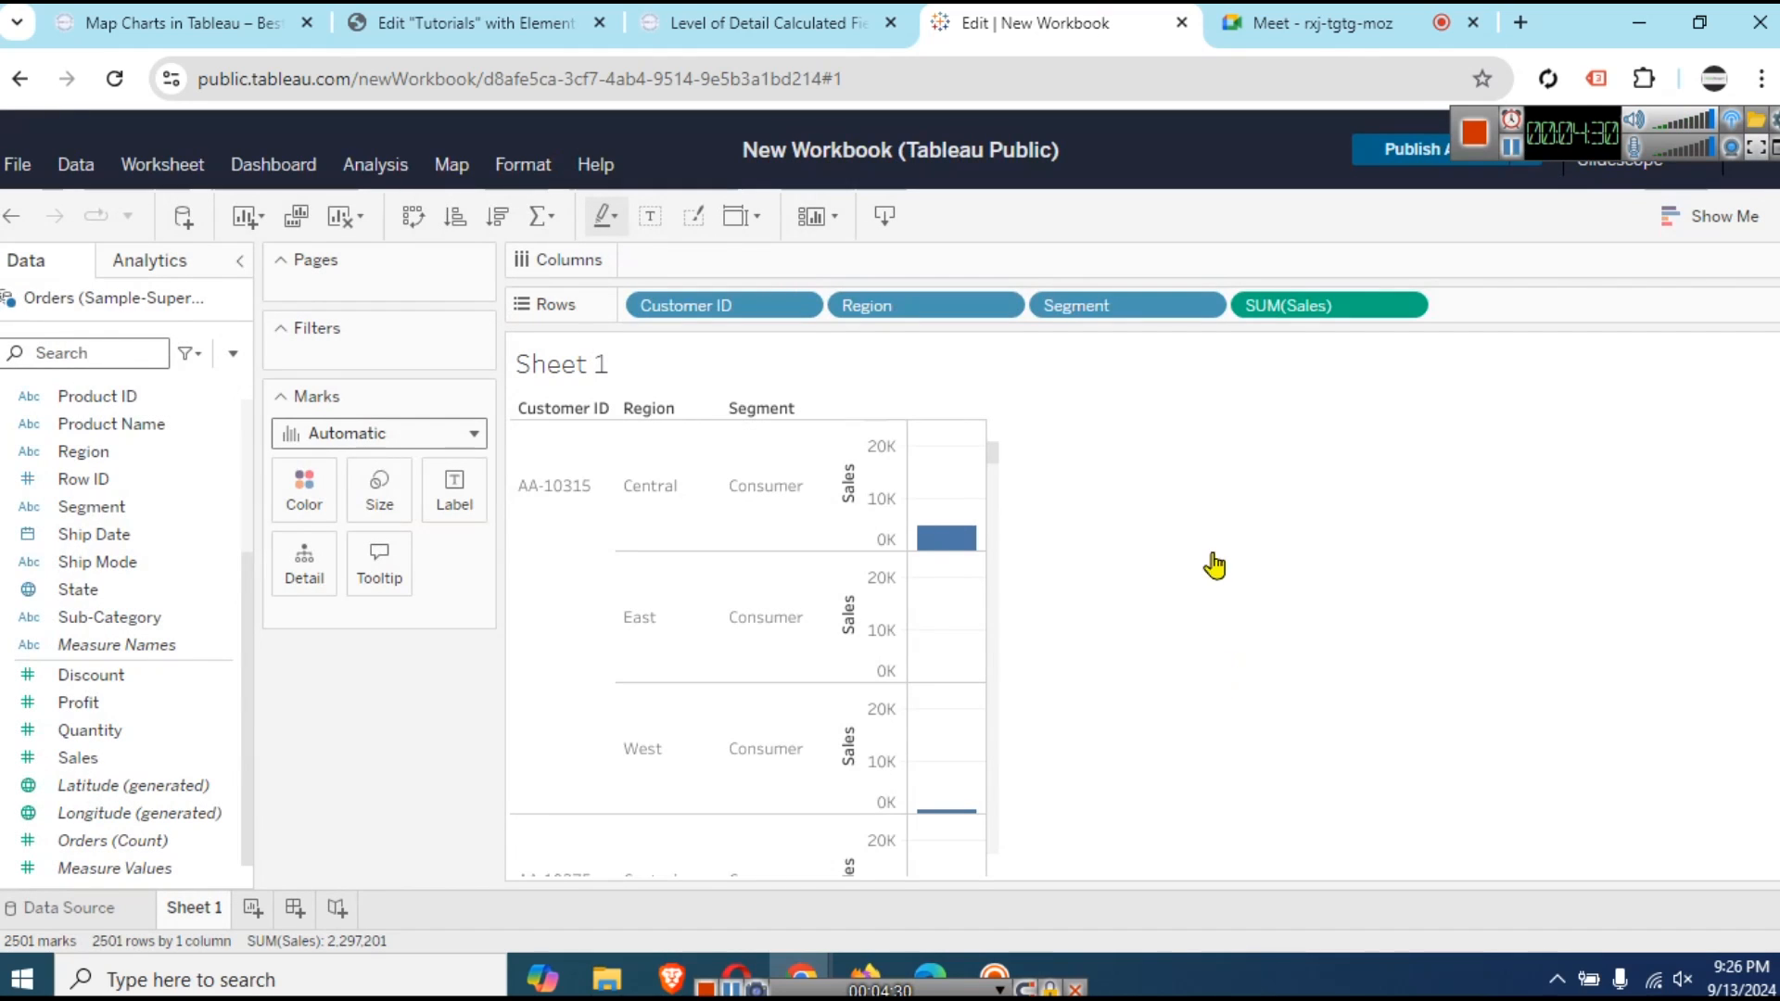
- Convert the view to a text table and arrange Rows as Customer ID, Region, Segment
{"action": "left_click", "coordinate": [1719, 220]}
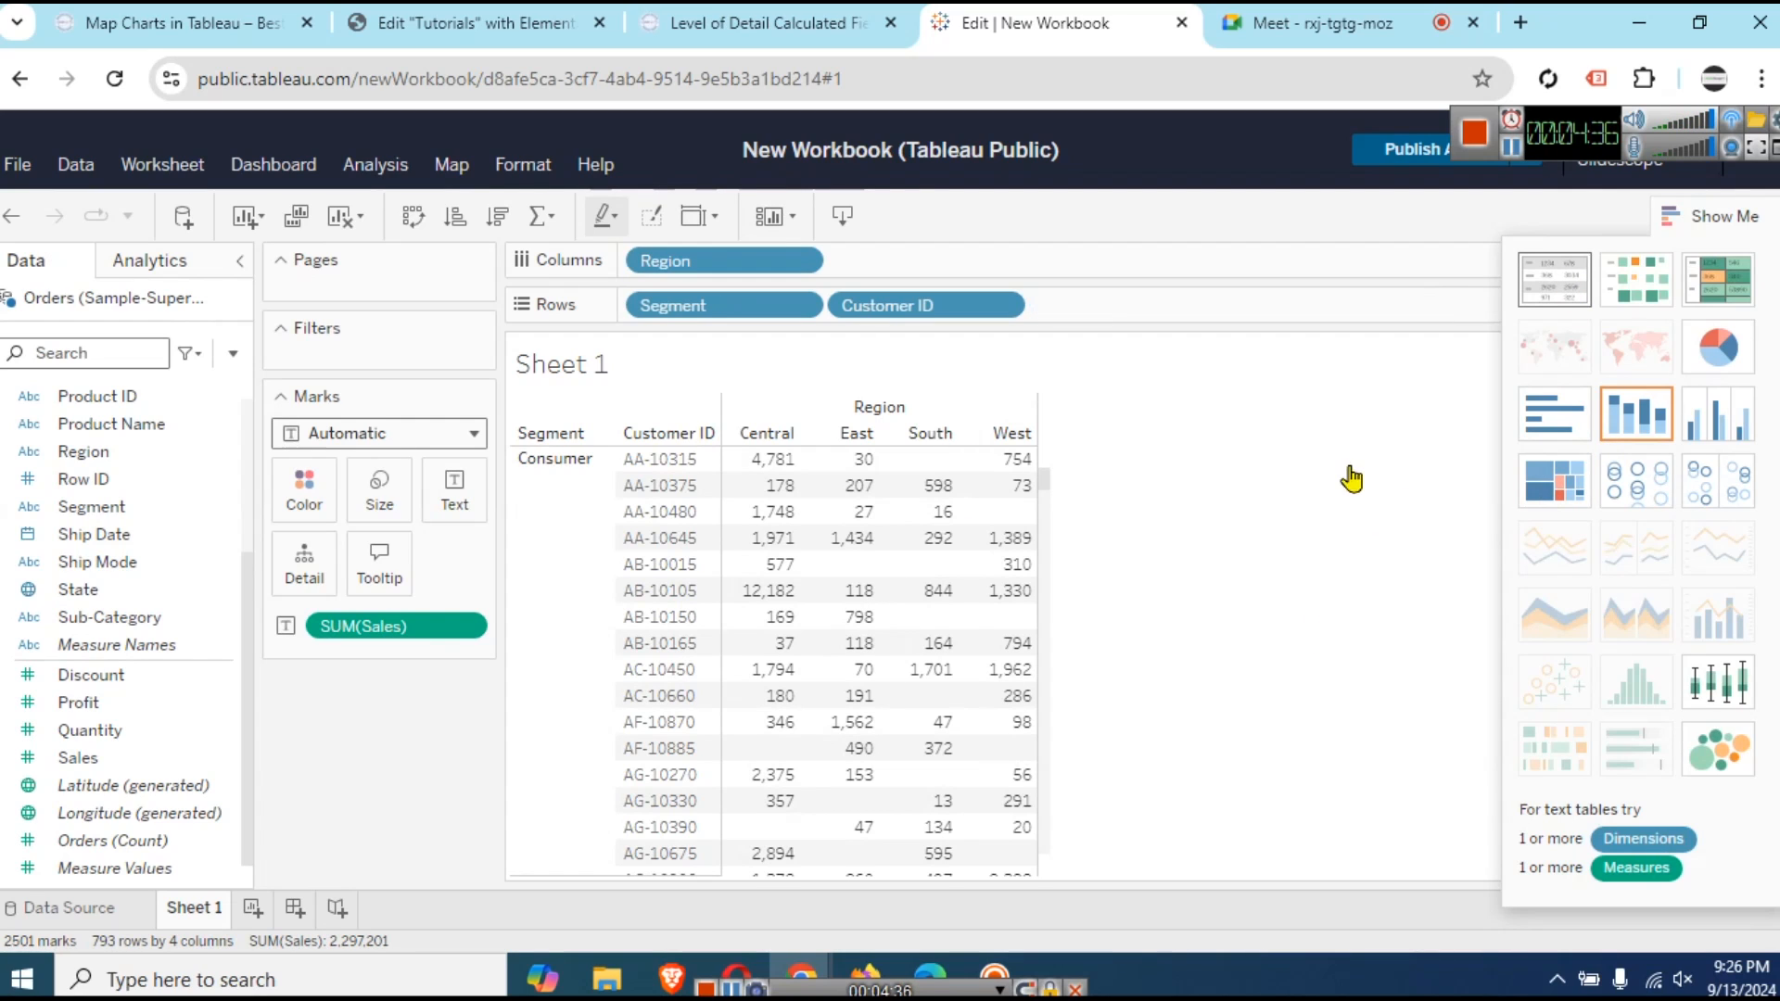
{"action": "left_click", "coordinate": [1723, 219]}
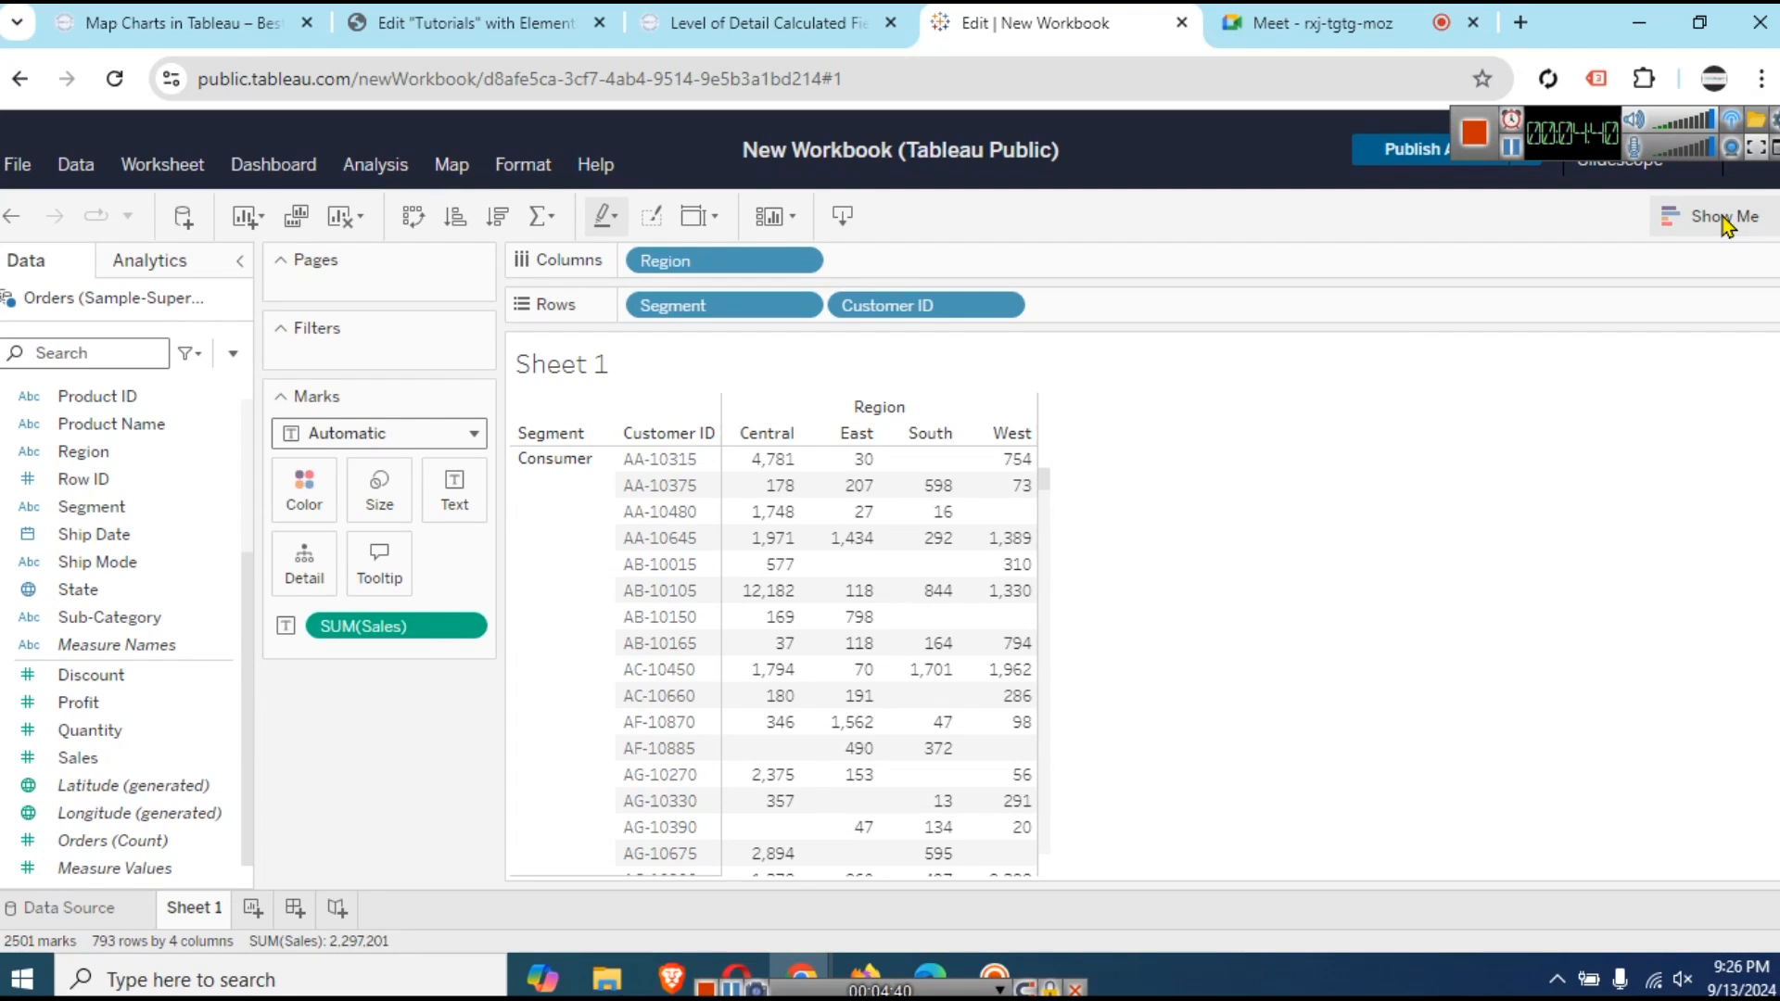
{"action": "left_click_drag", "start_coordinate": [802, 260], "coordinate": [619, 302]}
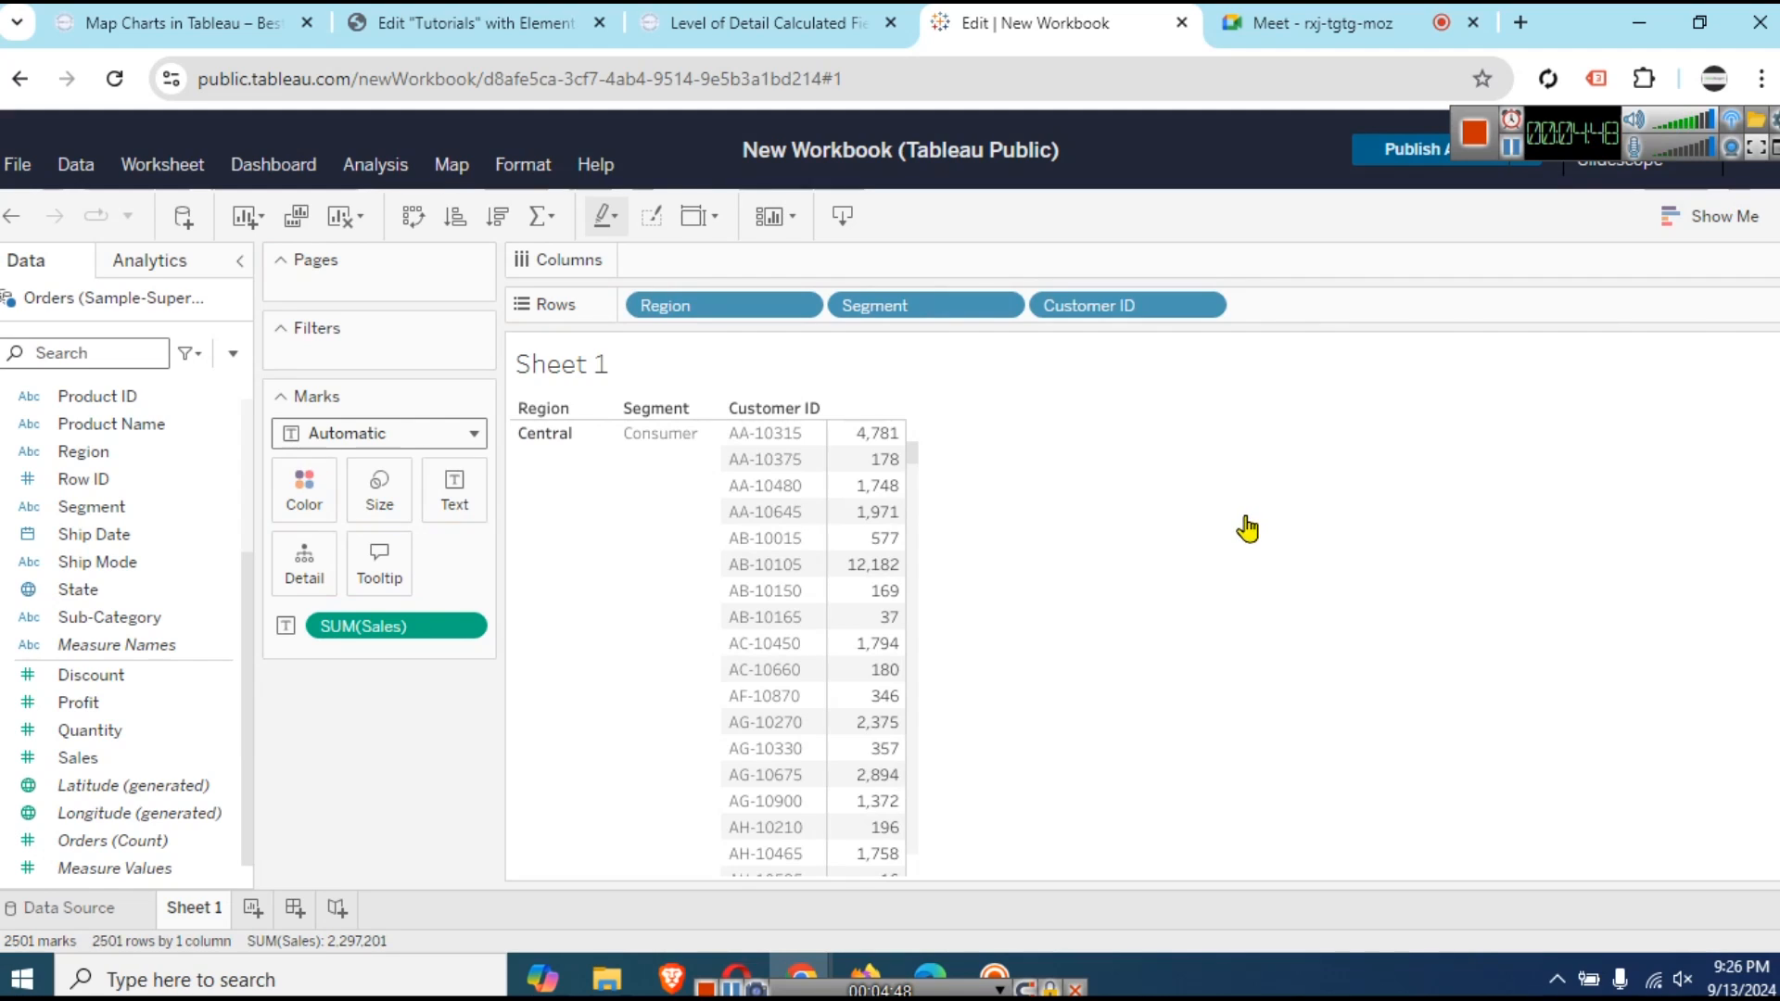
{"action": "mouse_move", "coordinate": [1108, 308]}
{"action": "left_mouse_down"}
{"action": "mouse_move", "coordinate": [1013, 330]}
{"action": "mouse_move", "coordinate": [591, 325]}
{"action": "mouse_move", "coordinate": [638, 307]}
{"action": "left_mouse_up"}
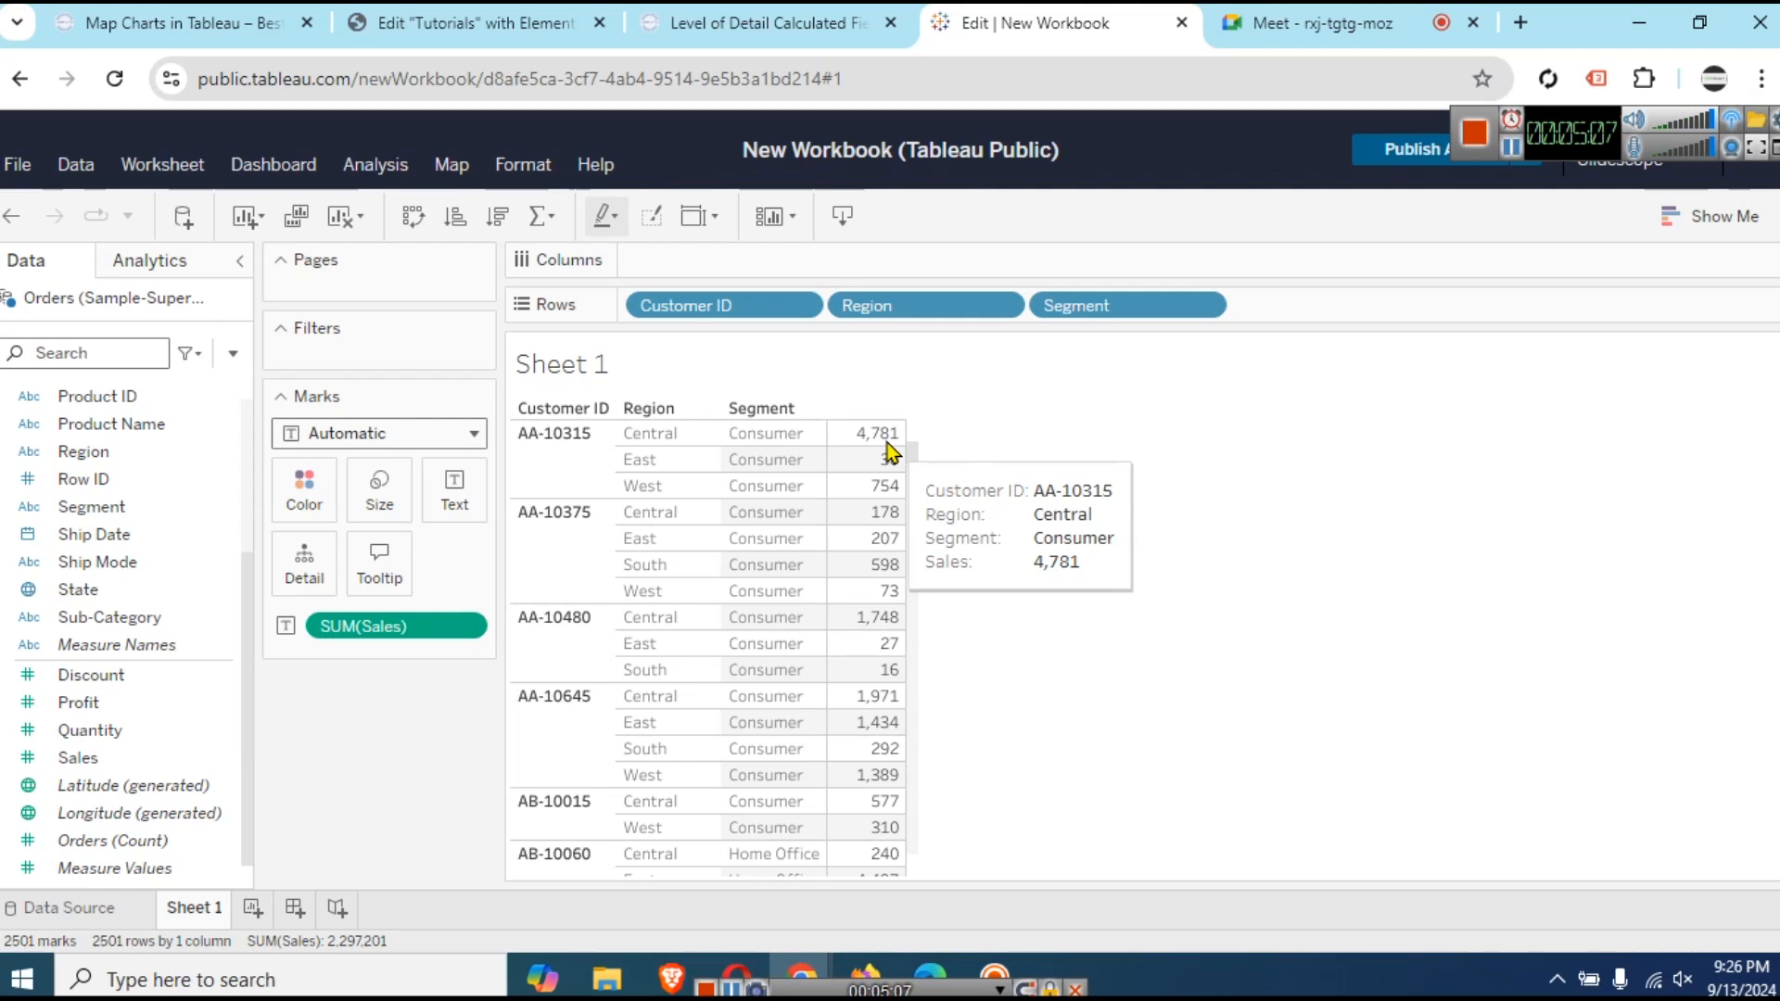
- Examine the Sales values broken down by customer, region and segment in the table
{"action": "key", "text": "ctrl+plus"}
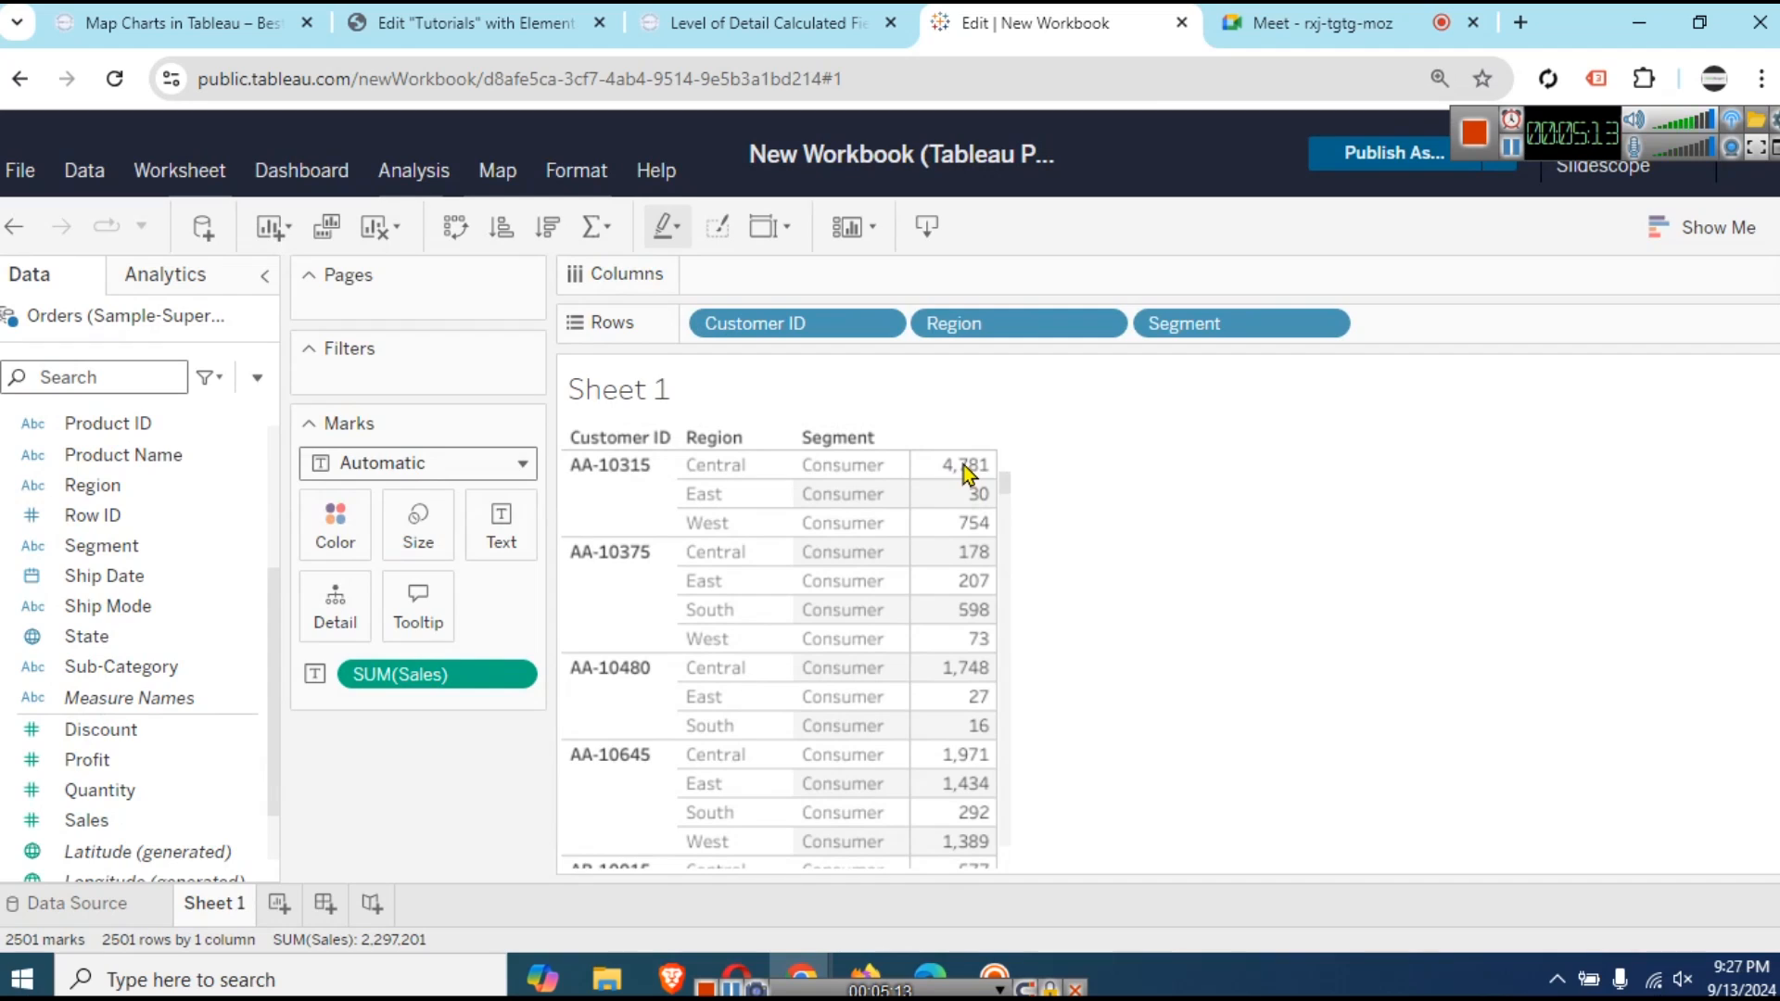
{"action": "mouse_move", "coordinate": [969, 475]}
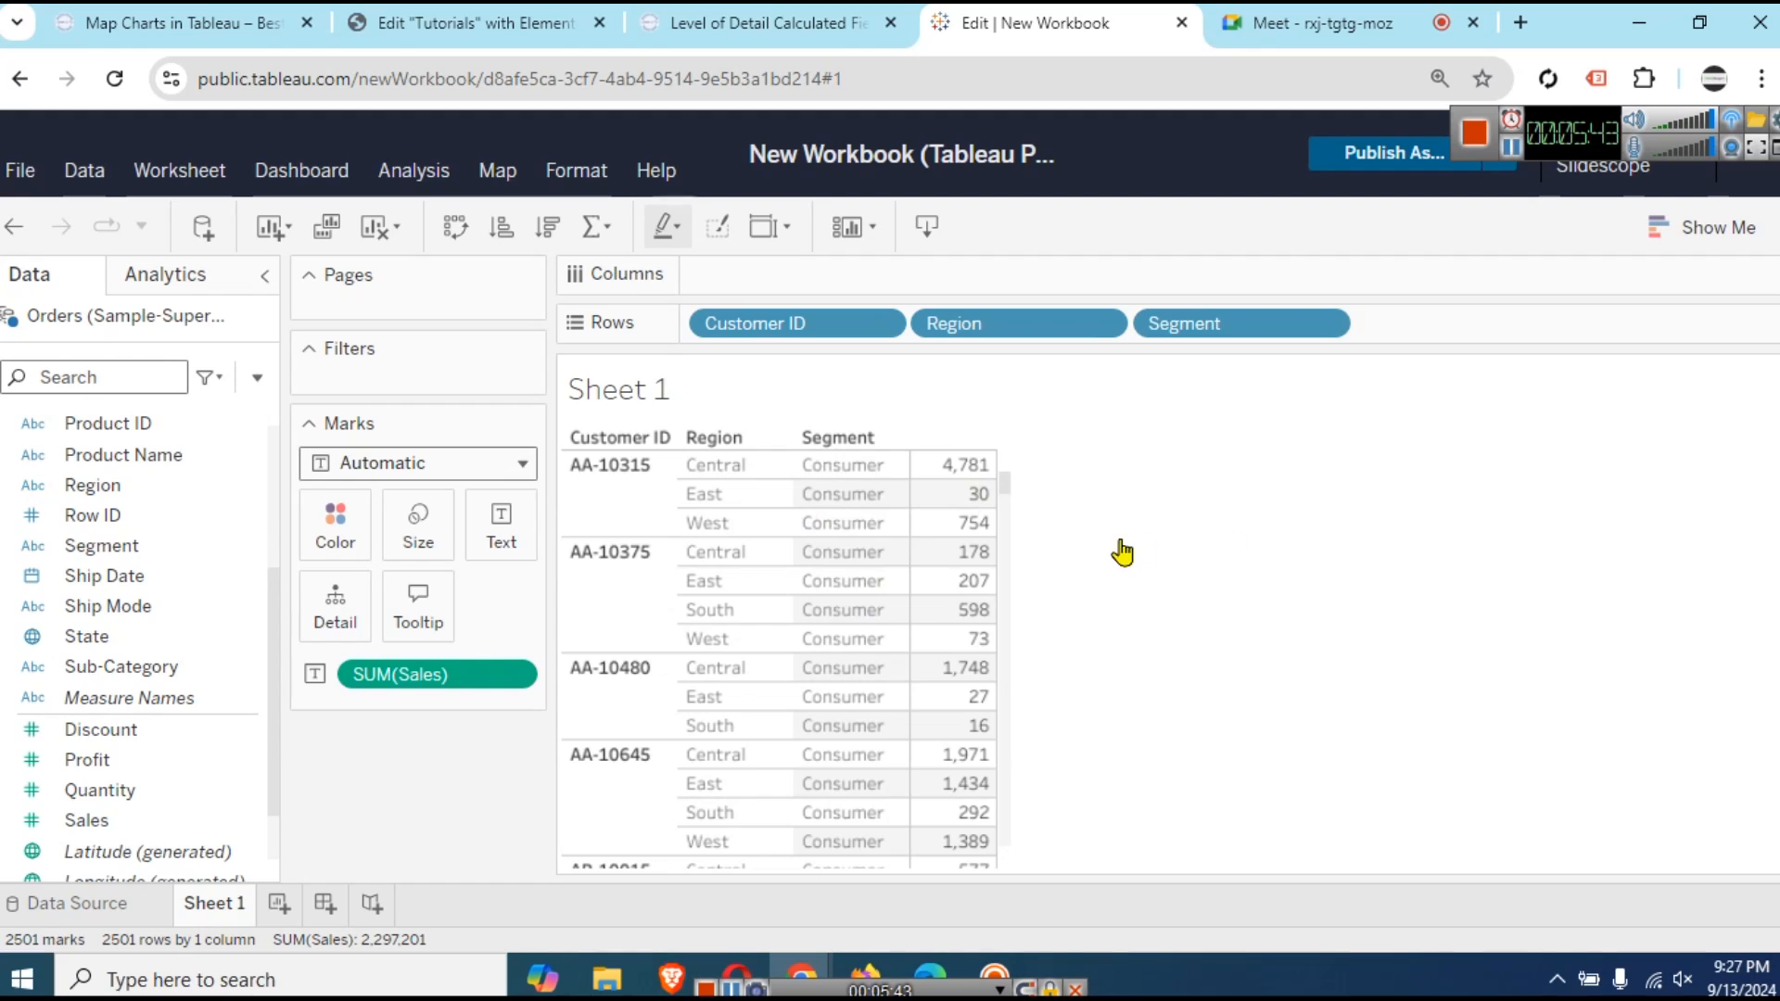
{"action": "key", "text": "ctrl+minus"}
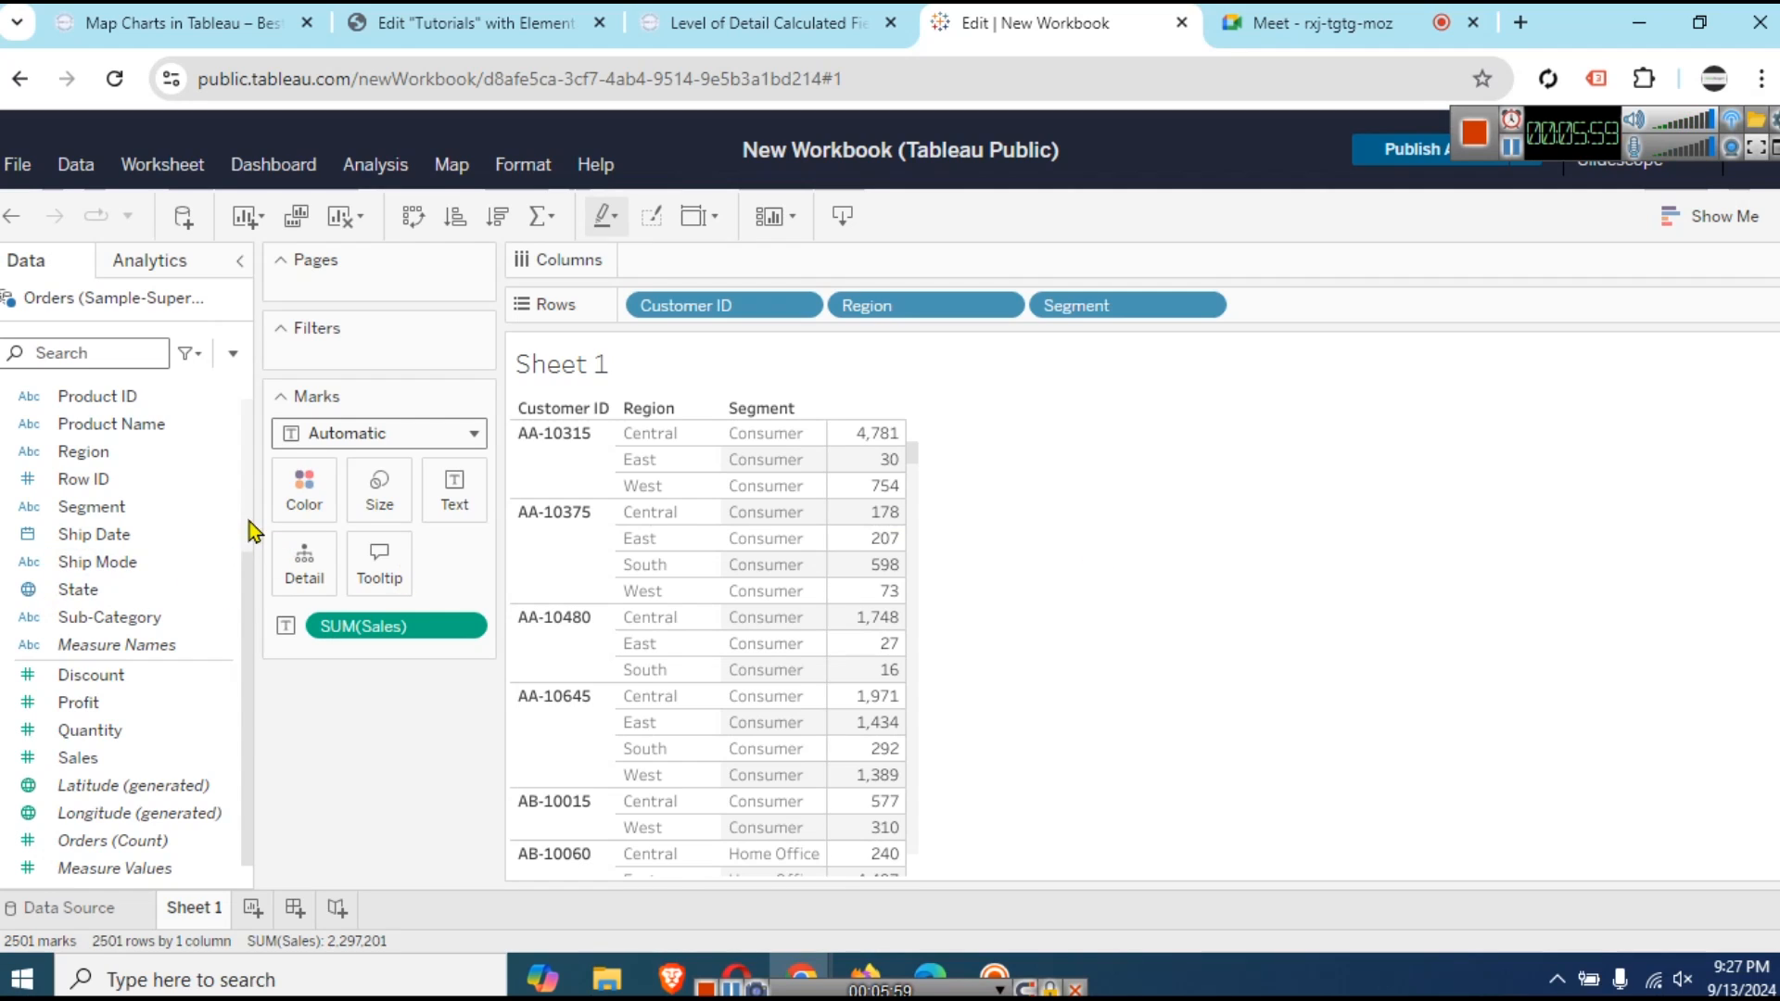
- Add Category to Rows after Segment to break the sales down further
{"action": "scroll", "coordinate": [250, 532], "scroll_direction": "up", "scroll_amount": 3}
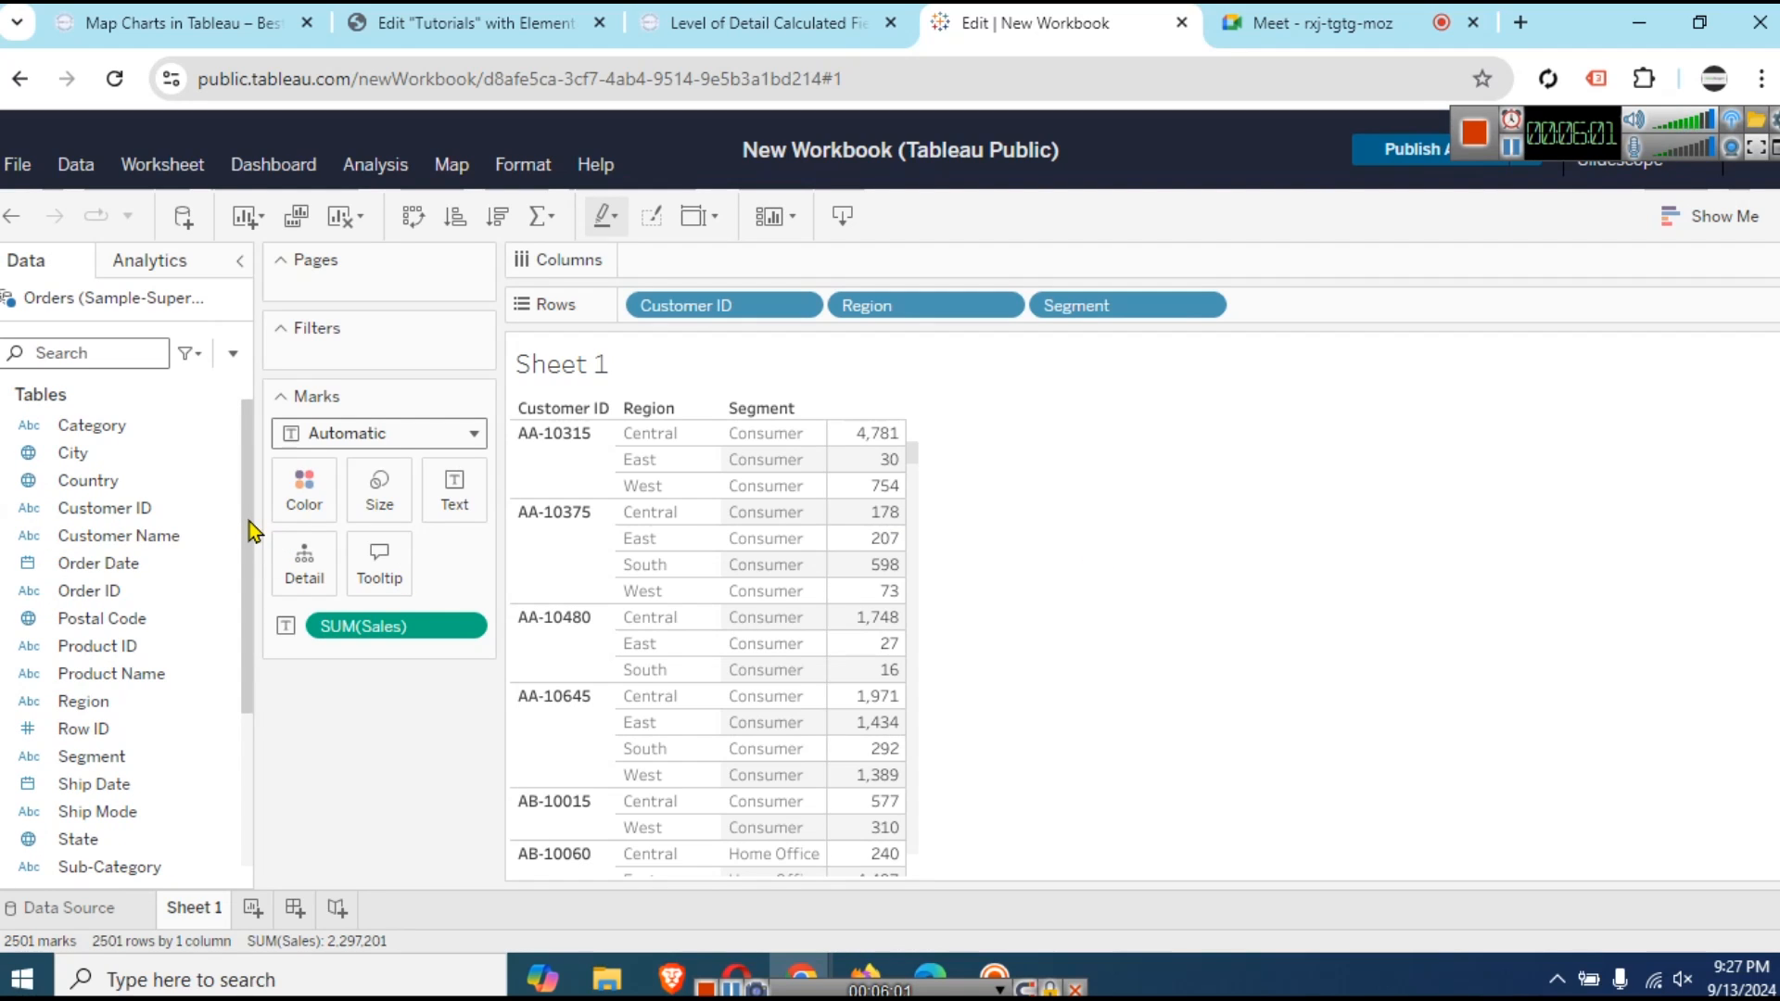
{"action": "left_click", "coordinate": [69, 424]}
{"action": "left_click_drag", "start_coordinate": [150, 449], "coordinate": [1350, 303]}
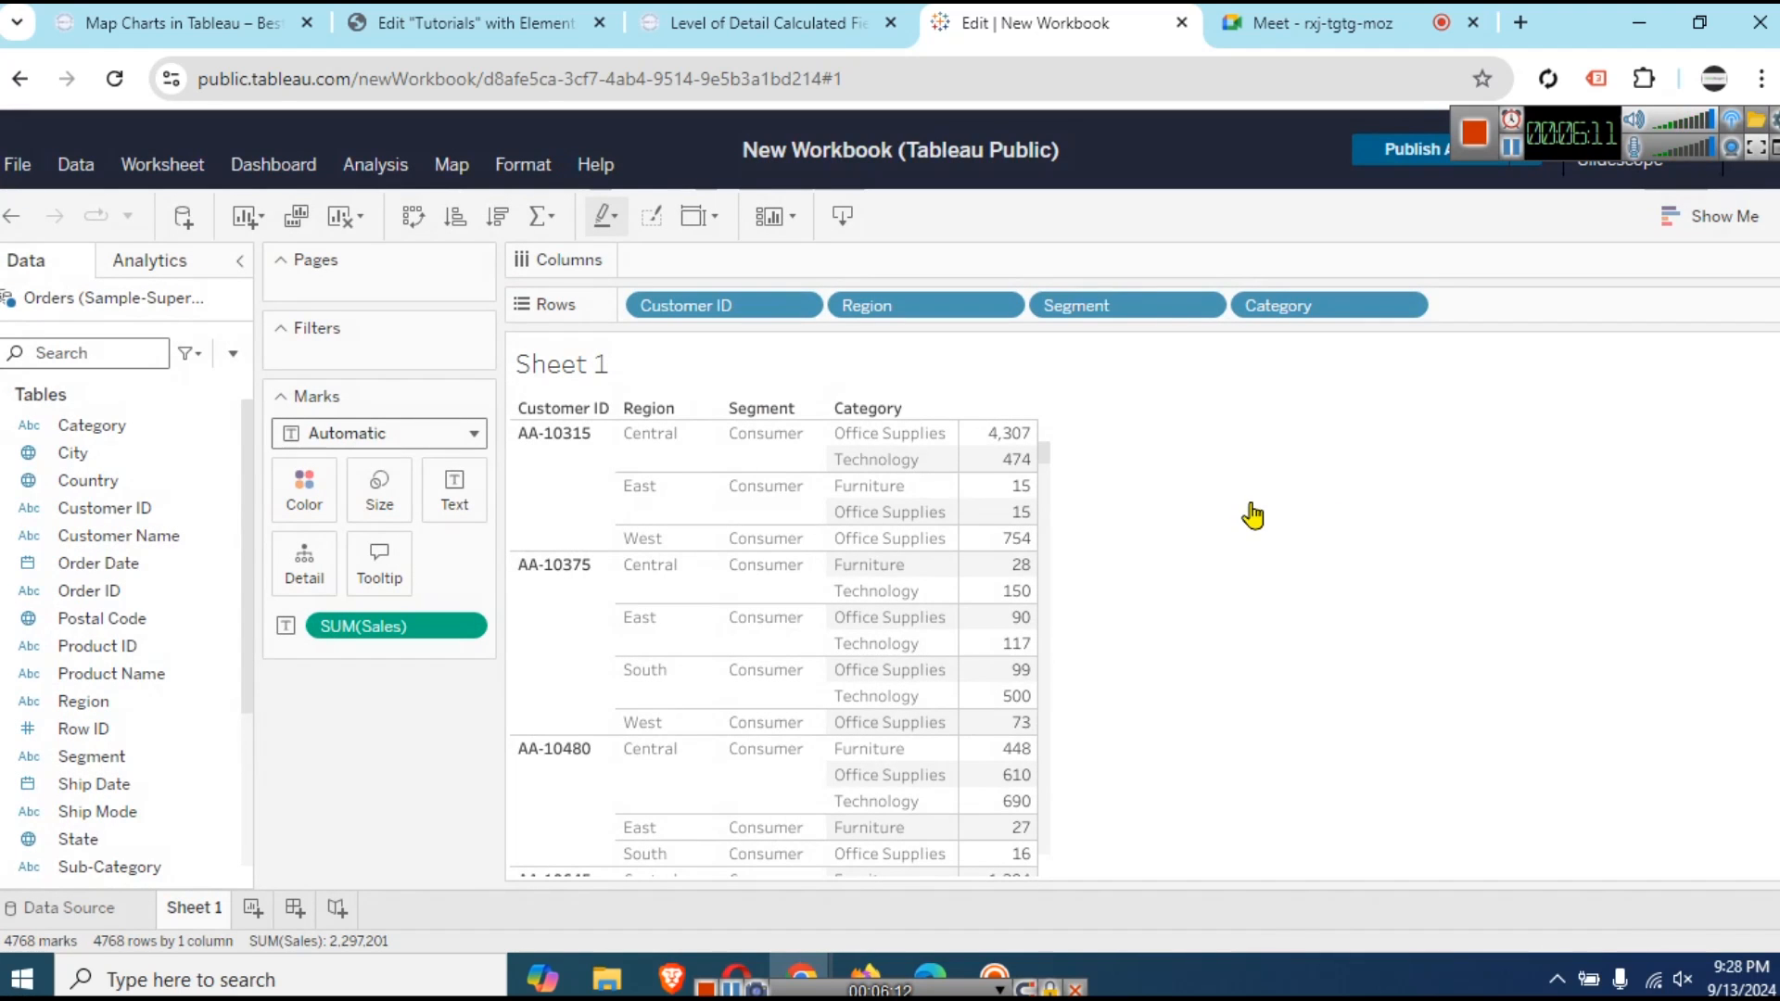
- Remove Category from Rows and add it back after Segment to compare how Sales is broken down
{"action": "mouse_move", "coordinate": [995, 443]}
{"action": "mouse_move", "coordinate": [1019, 471]}
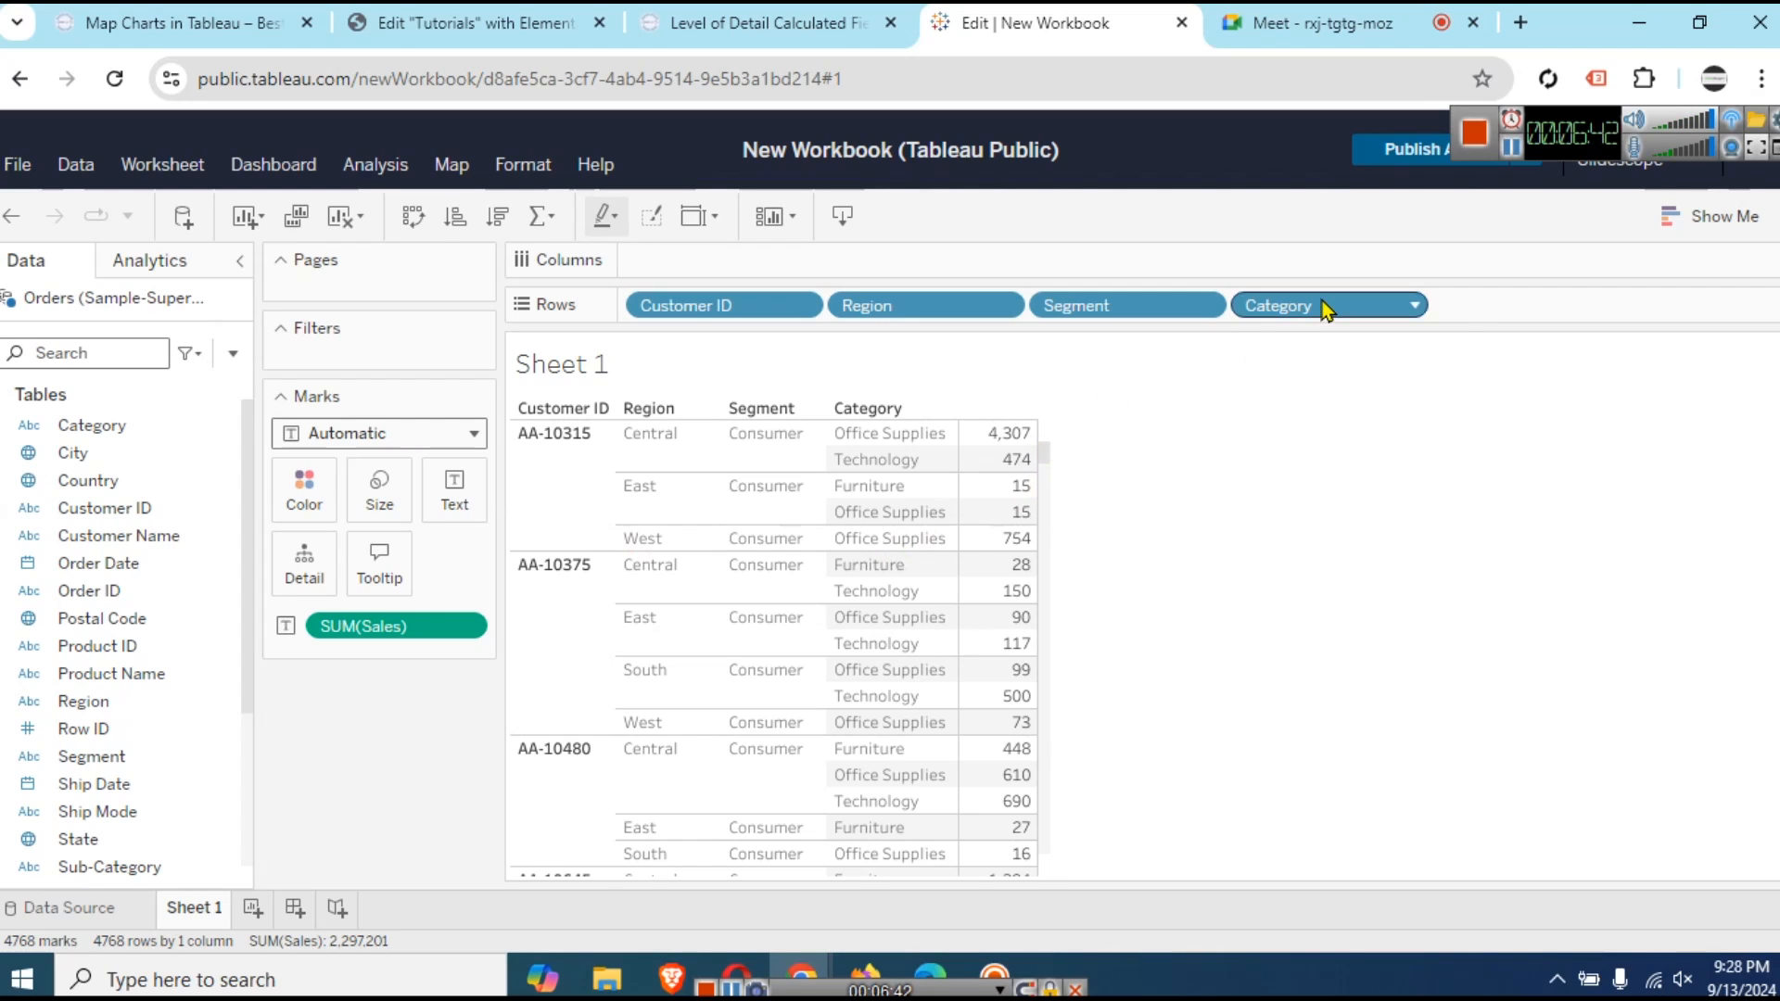
{"action": "left_click_drag", "start_coordinate": [1316, 308], "coordinate": [119, 536]}
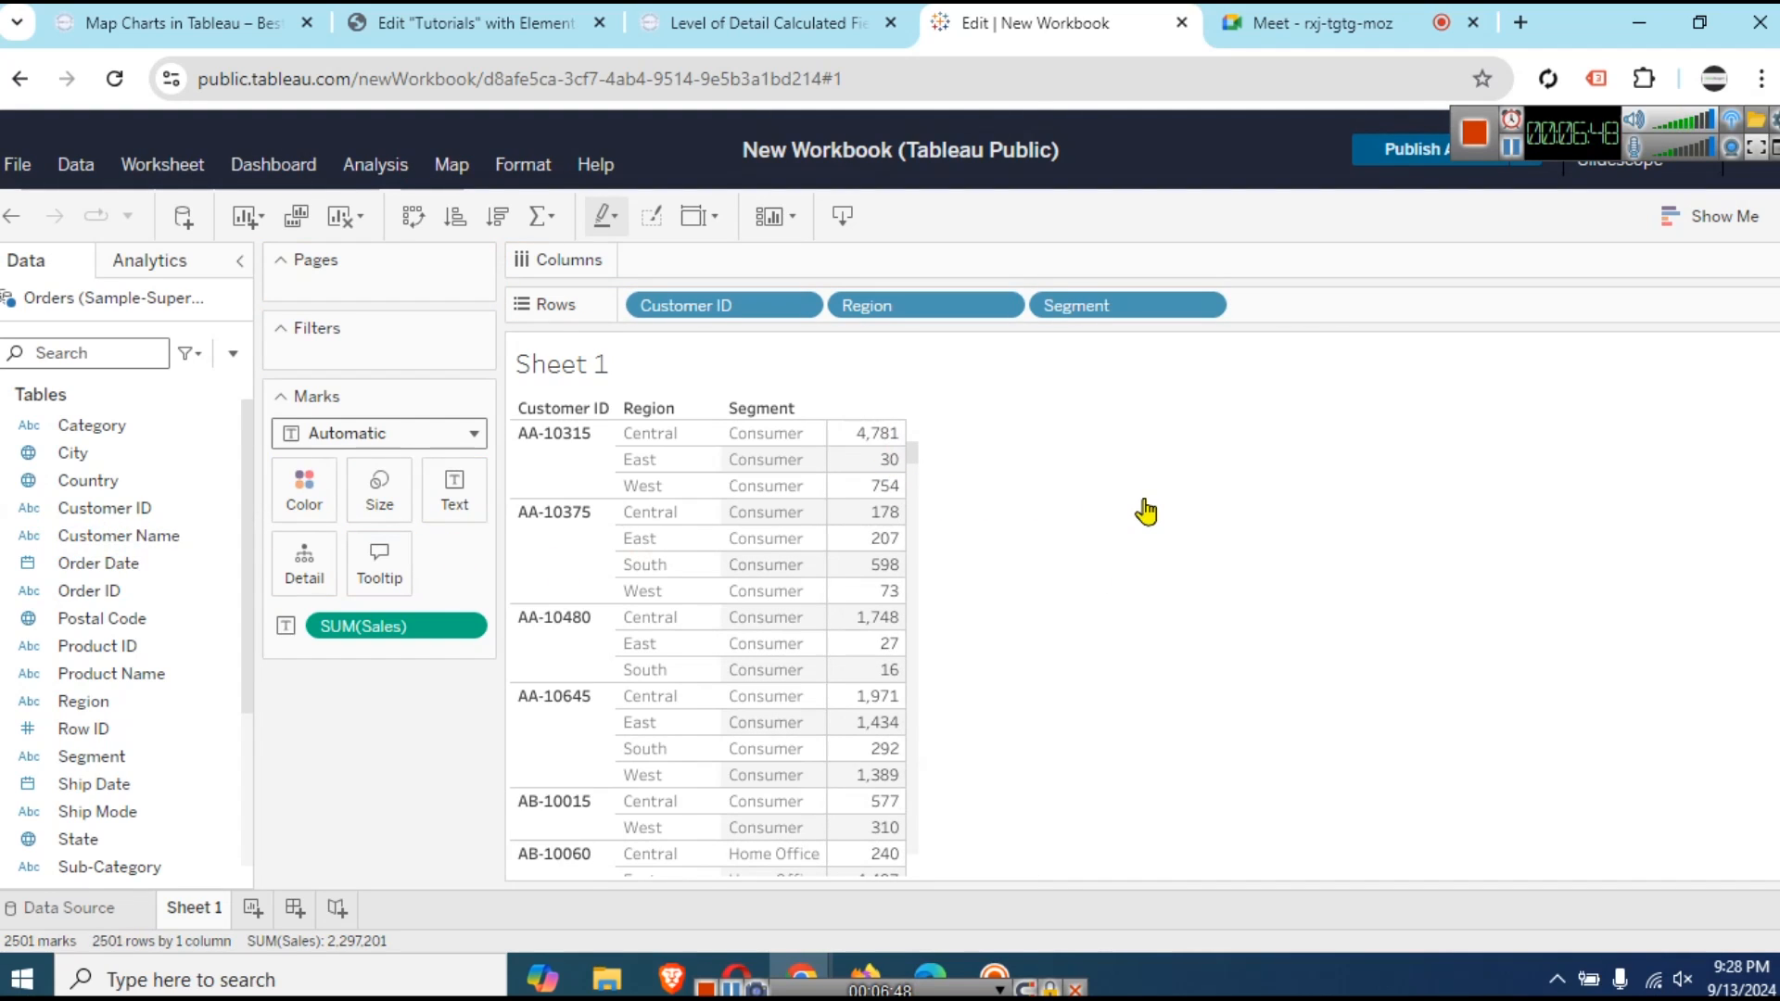
{"action": "left_click_drag", "start_coordinate": [131, 431], "coordinate": [1400, 298]}
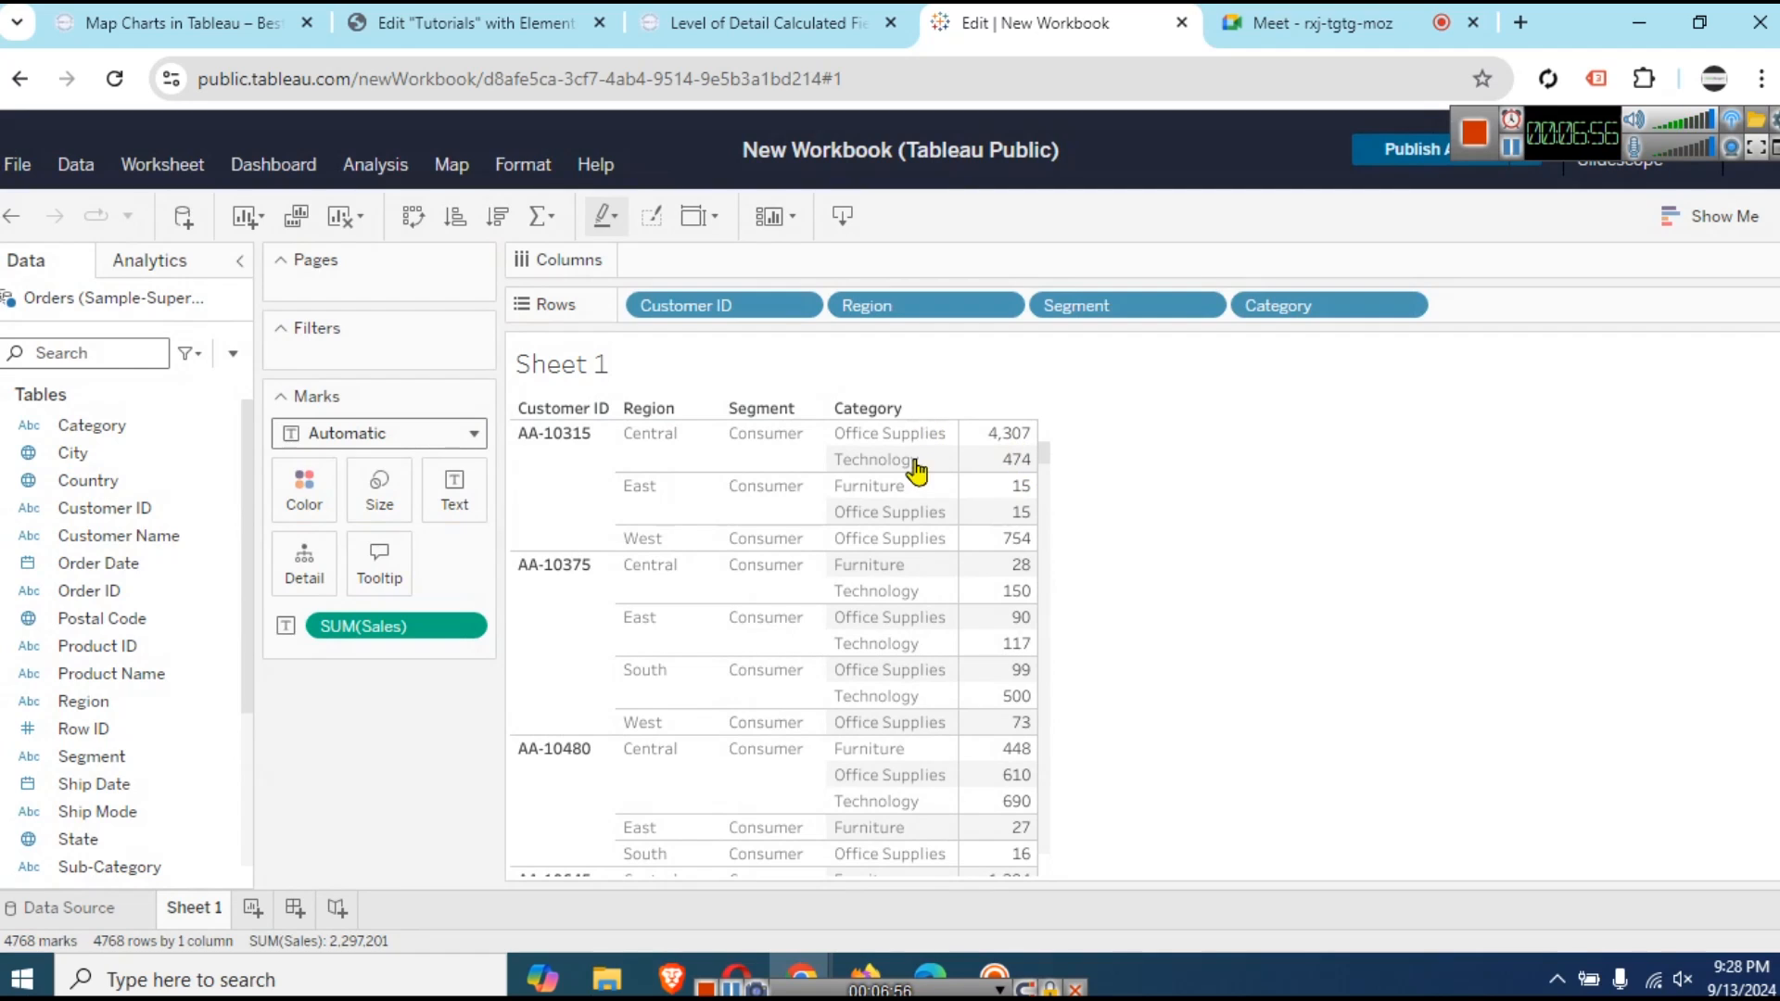
{"action": "mouse_move", "coordinate": [1022, 464]}
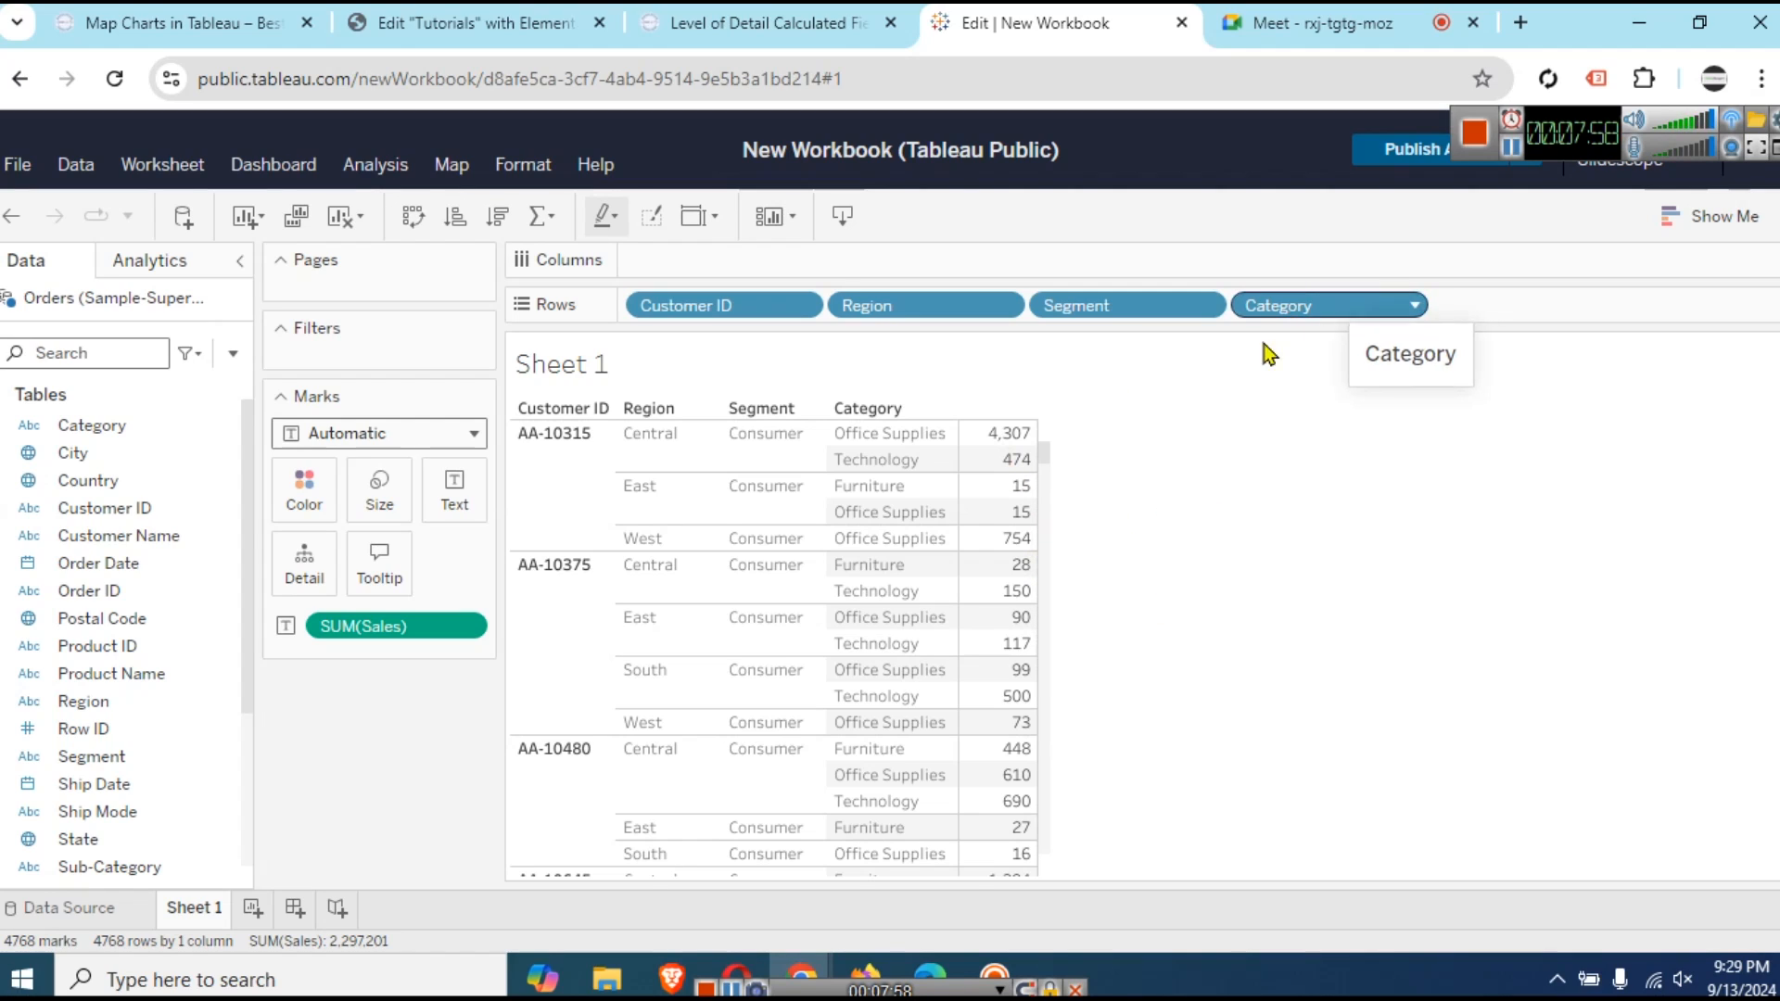
{"action": "mouse_move", "coordinate": [969, 498]}
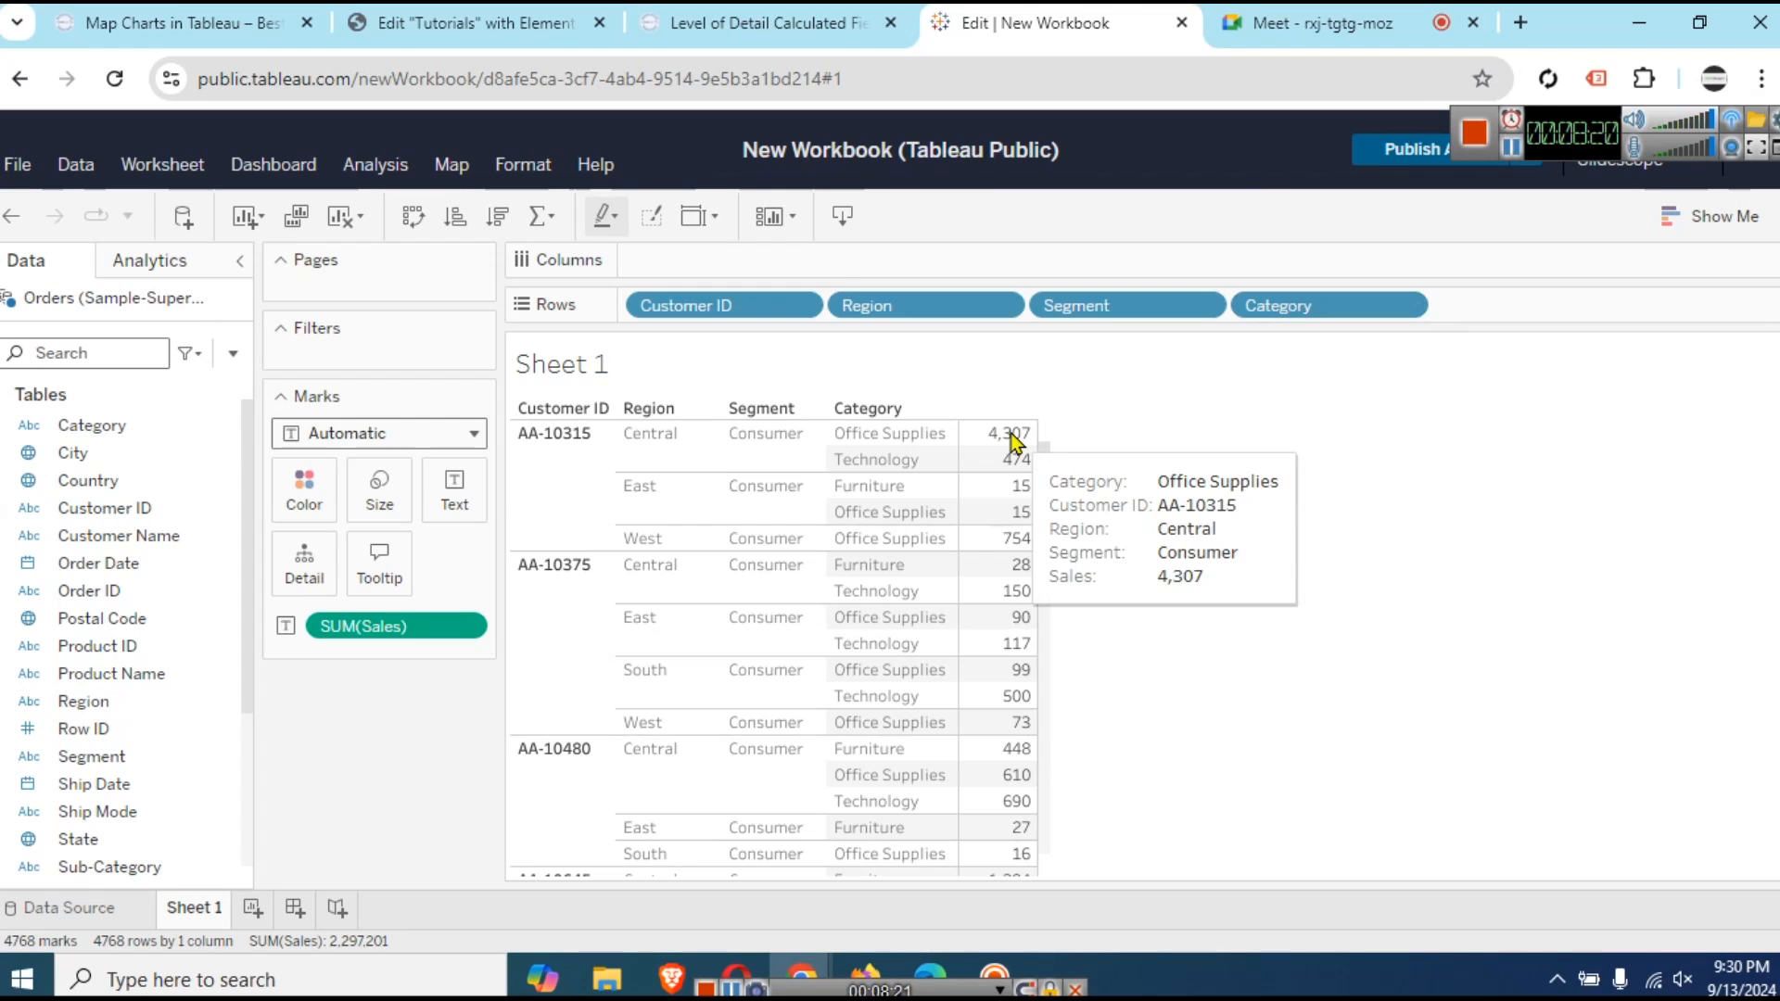
- Create a new worksheet and show the overall Sales total as a text table
{"action": "left_click", "coordinate": [260, 902]}
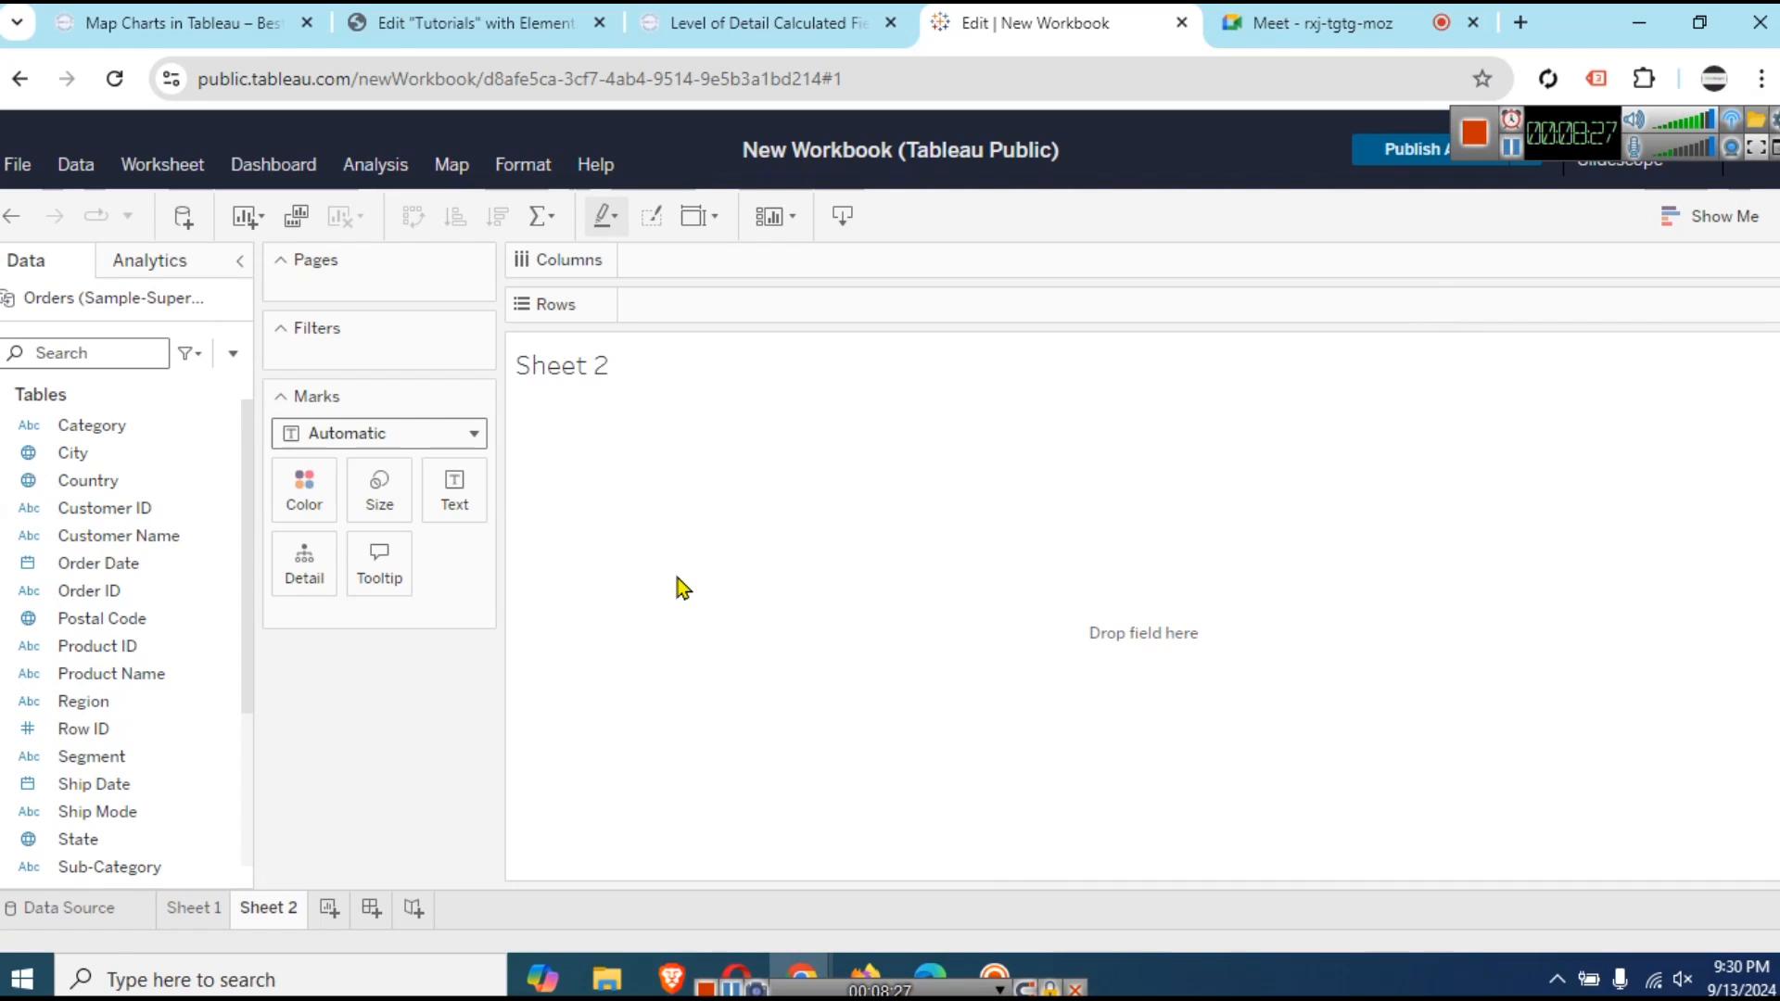
{"action": "left_click", "coordinate": [246, 764]}
{"action": "left_click_drag", "start_coordinate": [110, 757], "coordinate": [714, 310]}
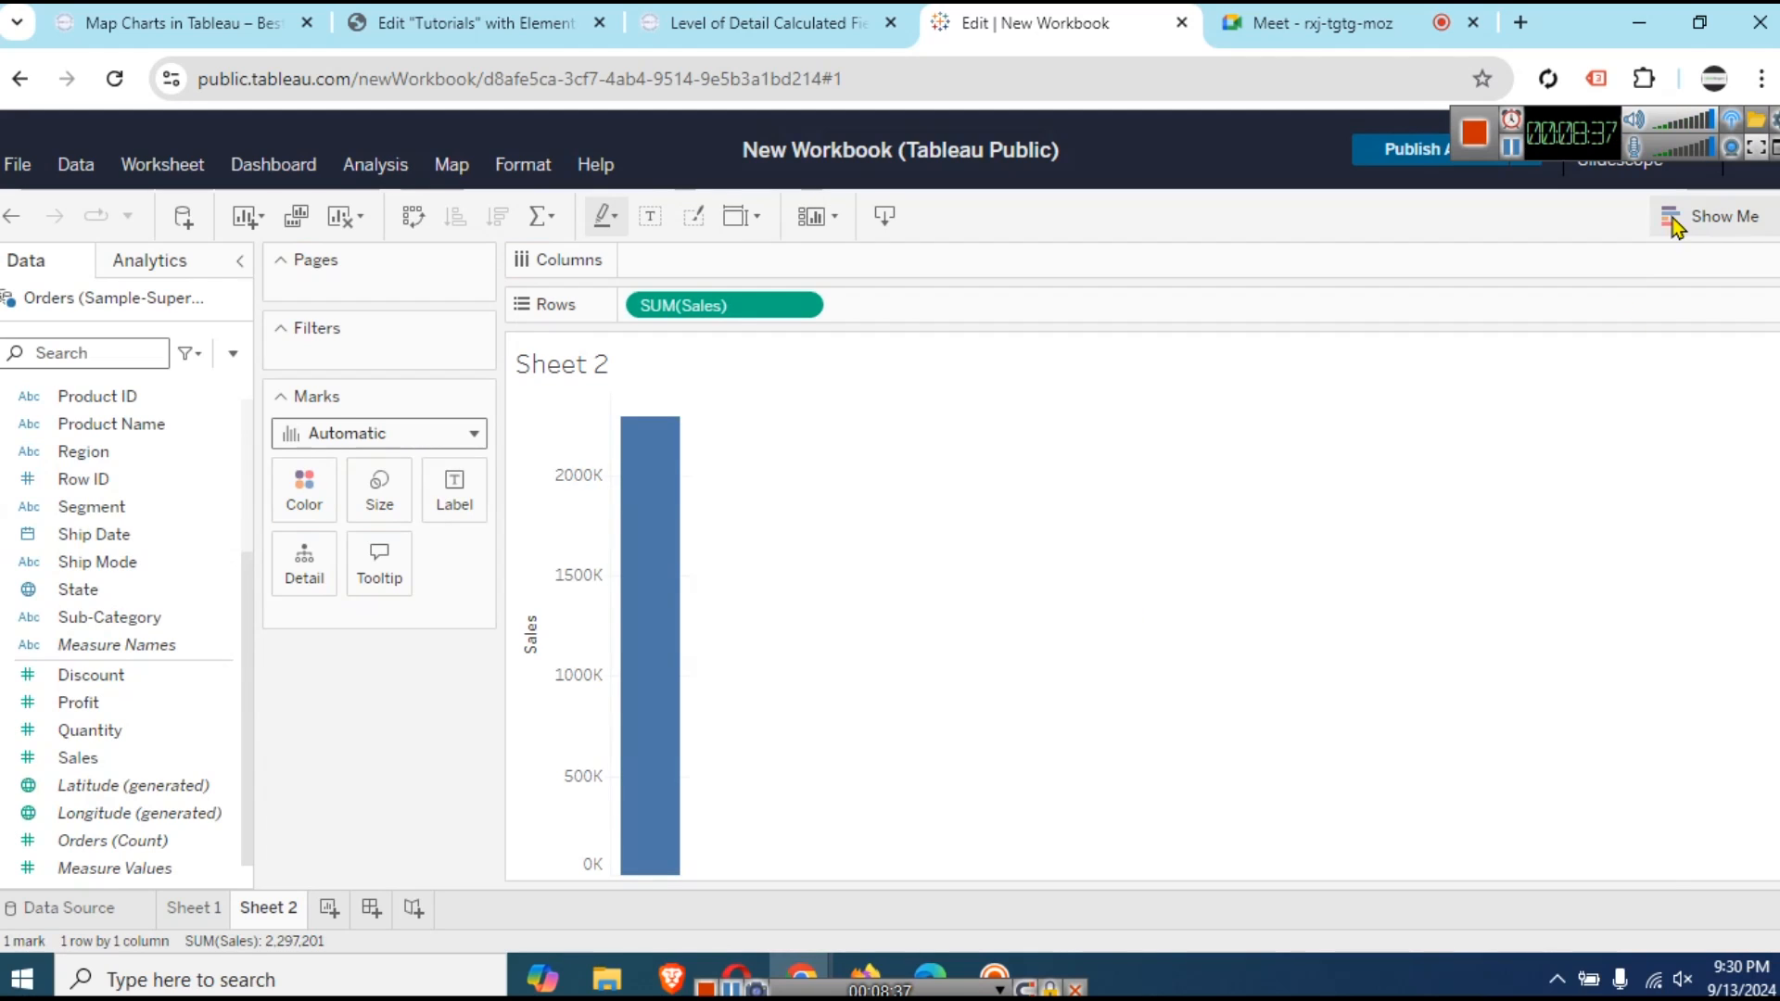
{"action": "left_click", "coordinate": [1715, 217]}
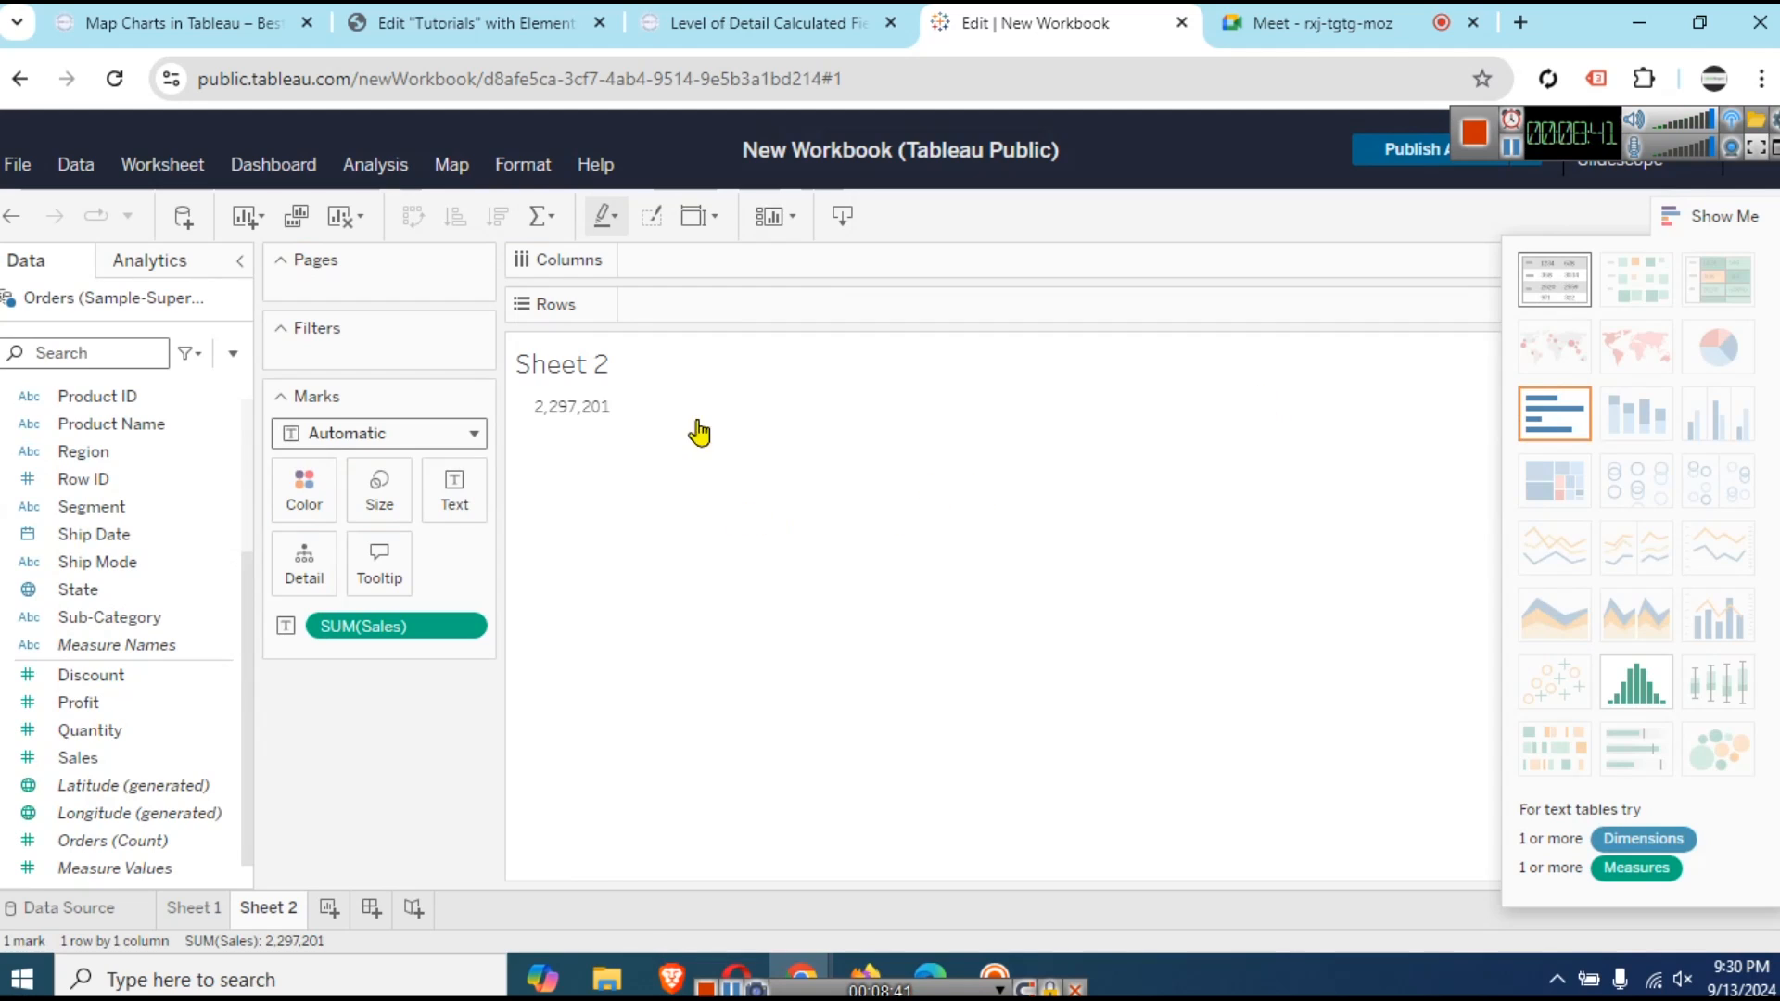
- Format the worksheet font of the Sales total to size 18 and bold
{"action": "left_click", "coordinate": [564, 421]}
{"action": "right_click", "coordinate": [562, 414]}
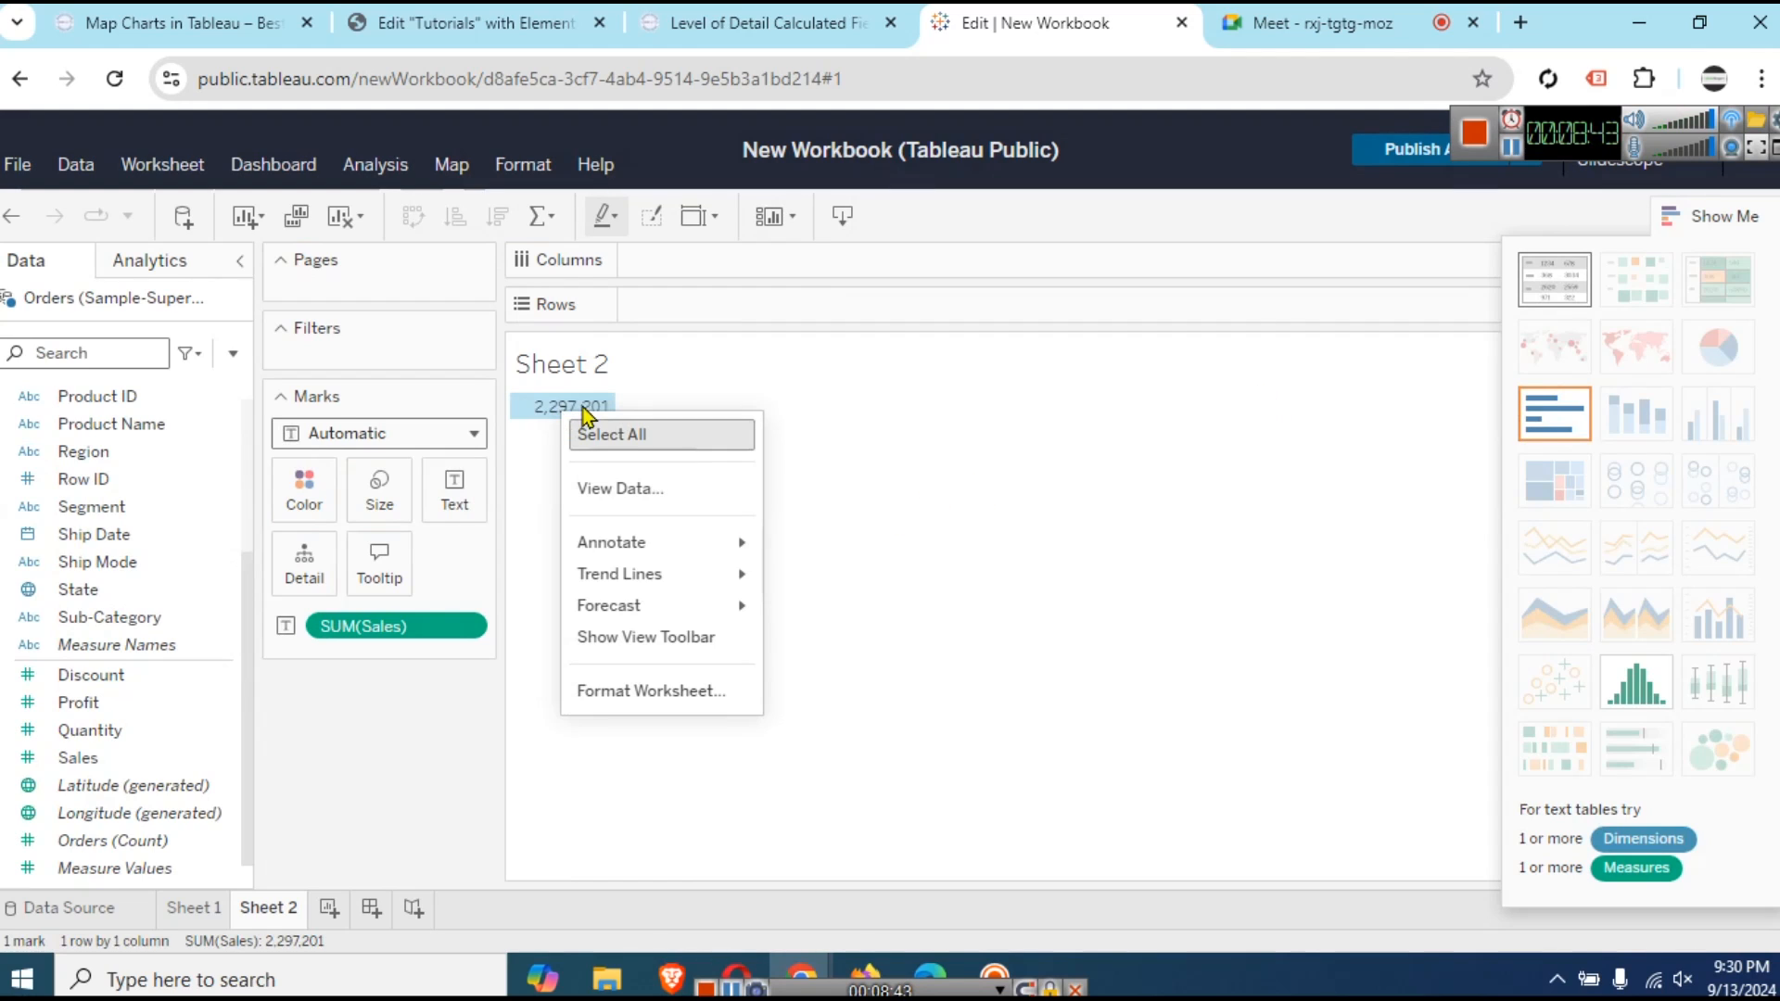
{"action": "left_click", "coordinate": [639, 695]}
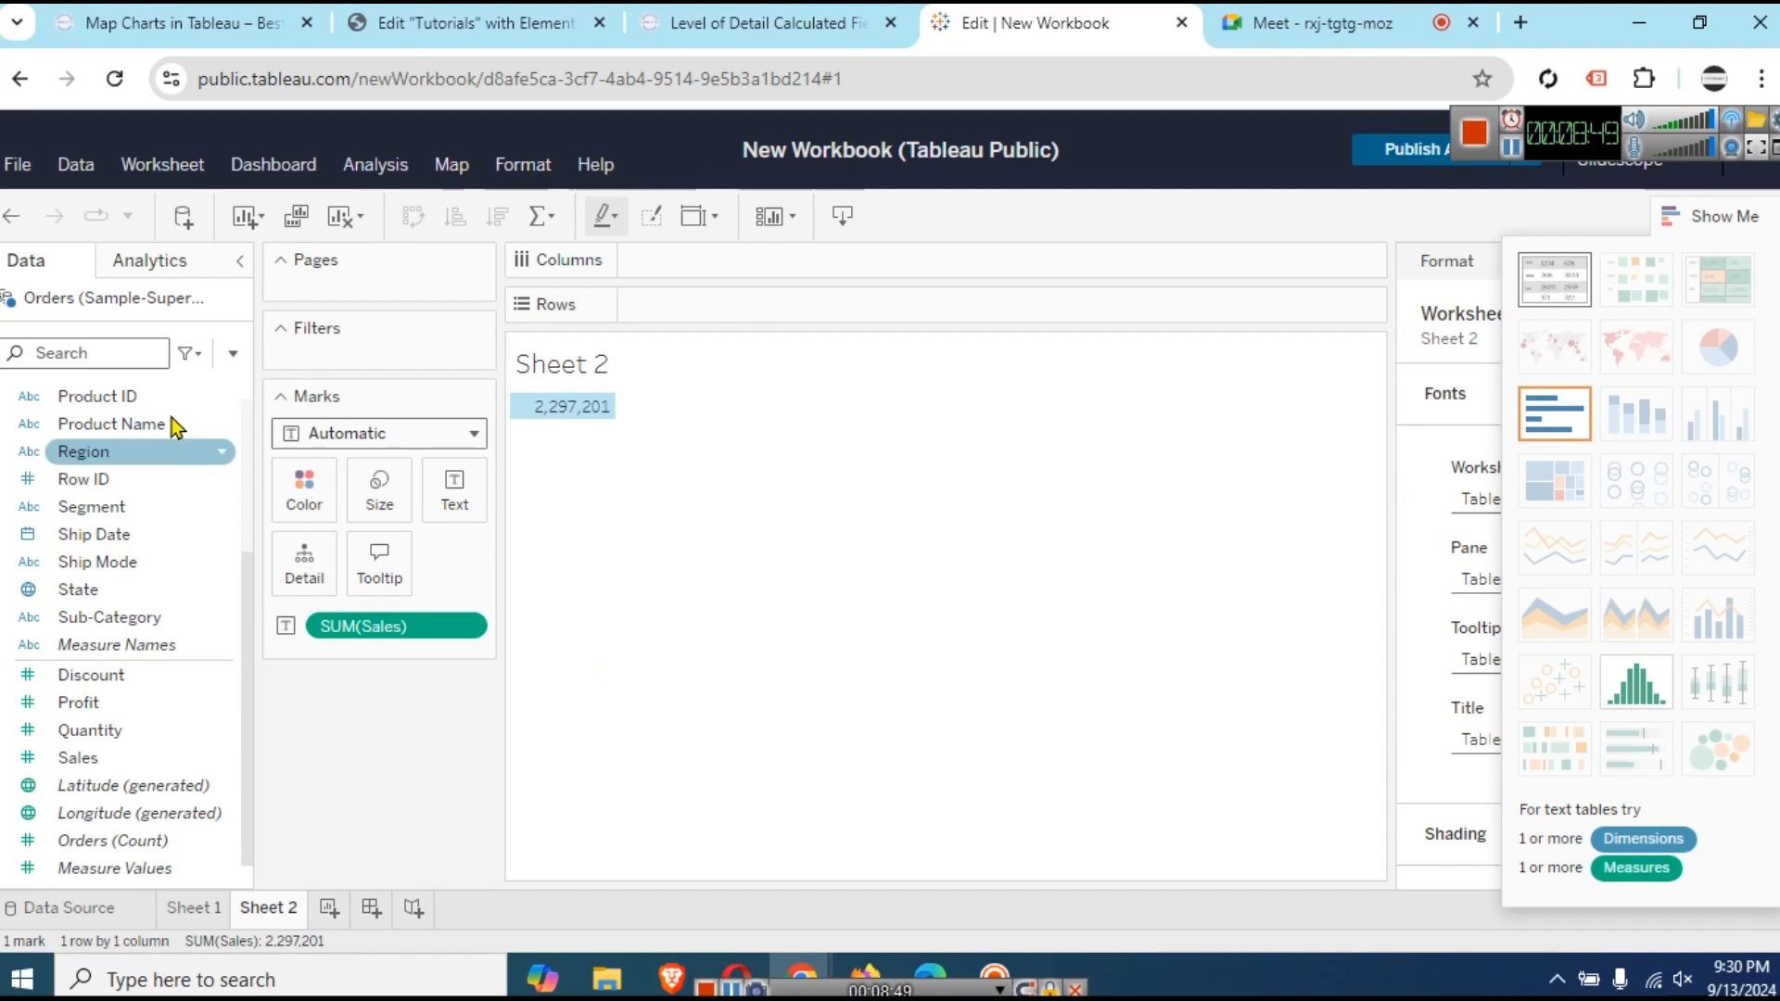
{"action": "left_click", "coordinate": [575, 424]}
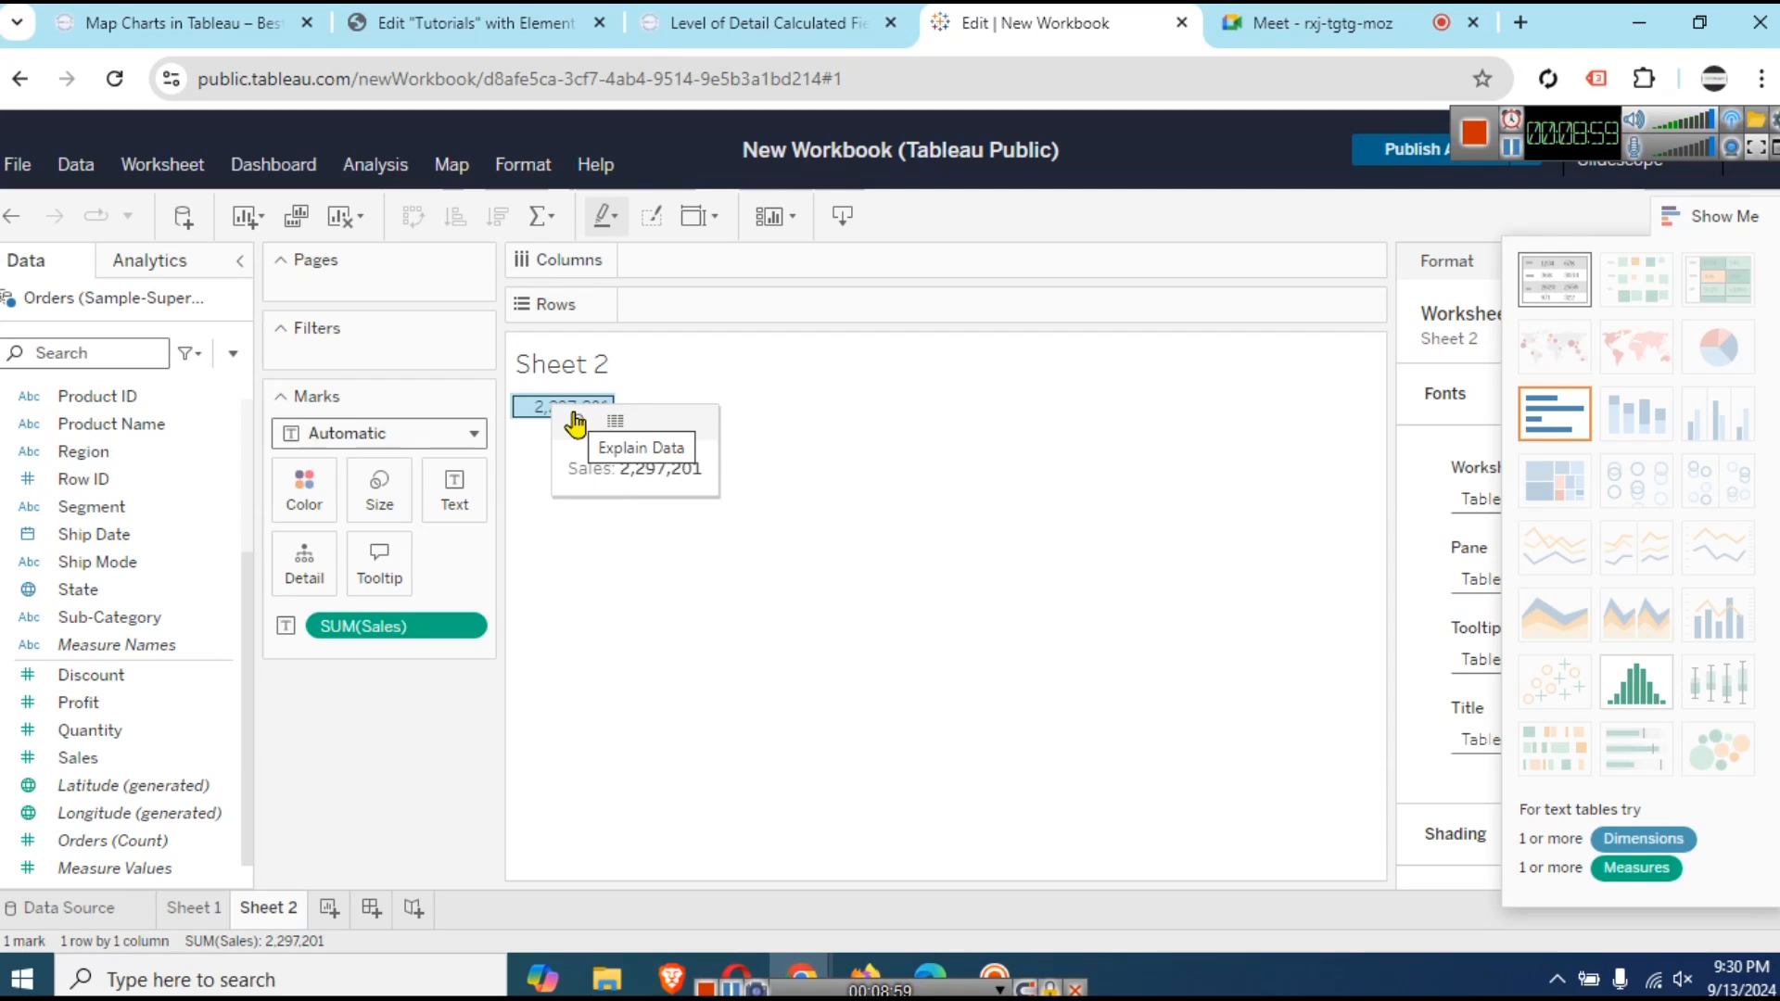
{"action": "right_click", "coordinate": [532, 397]}
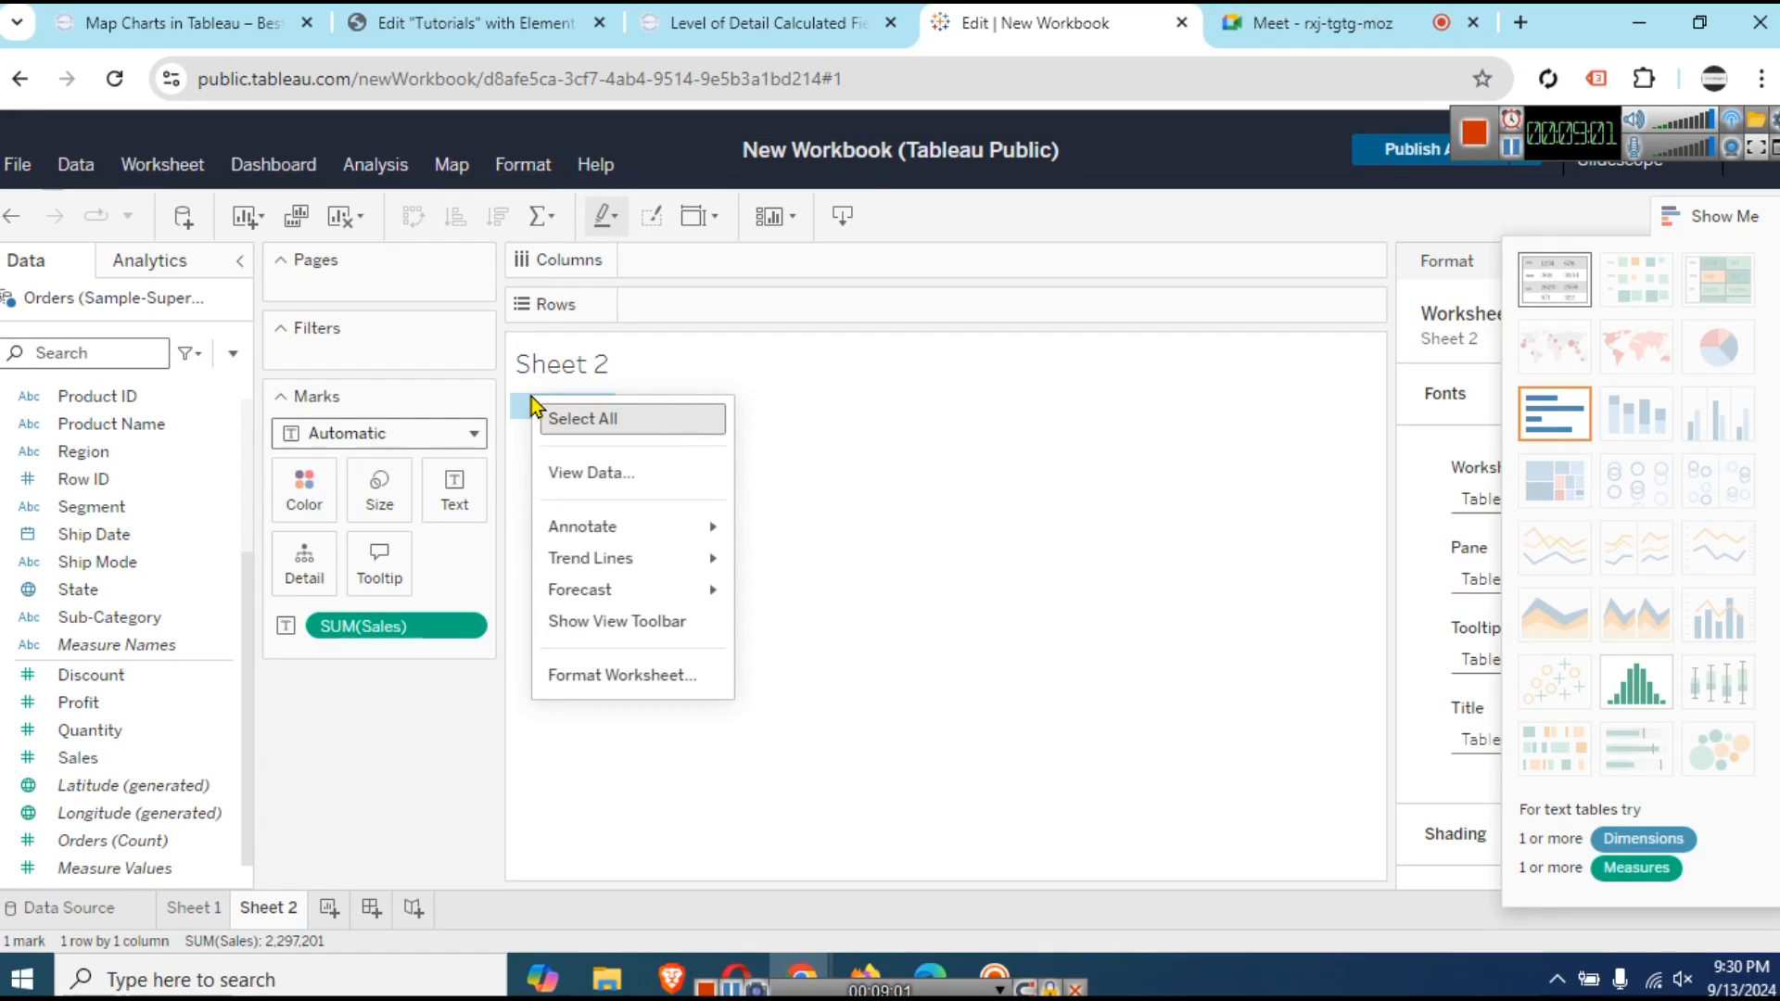
{"action": "left_click", "coordinate": [637, 674]}
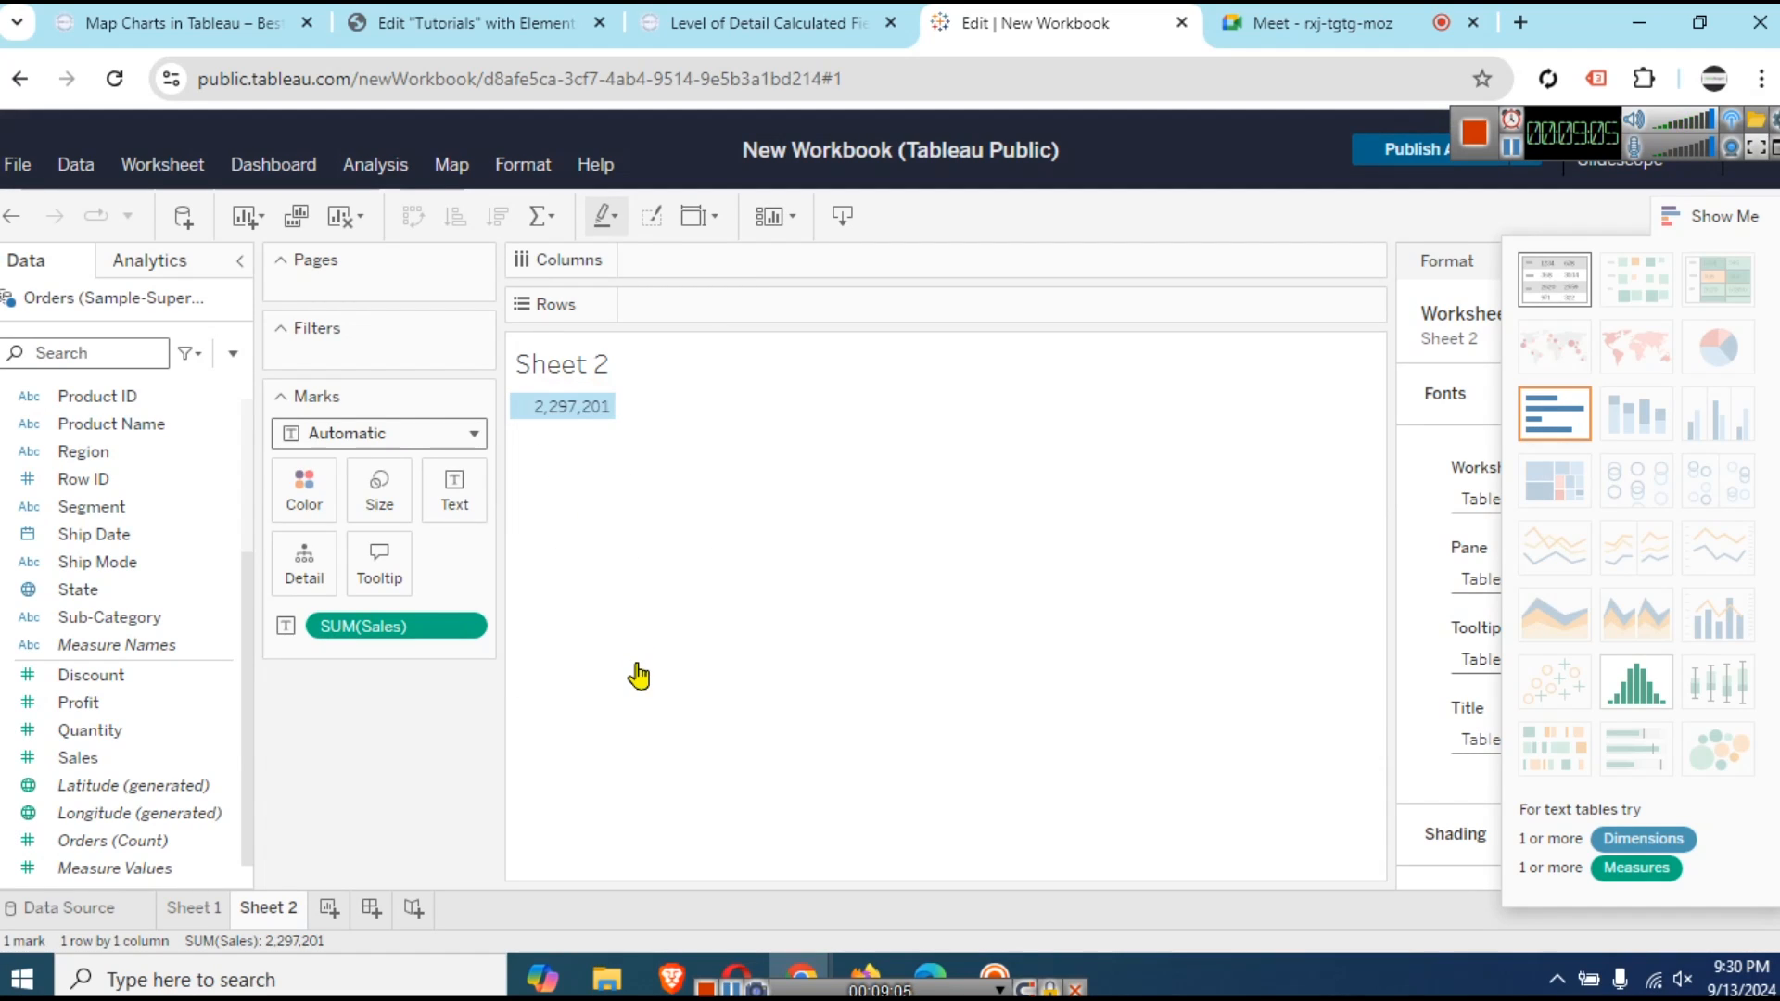
{"action": "left_click", "coordinate": [1722, 221]}
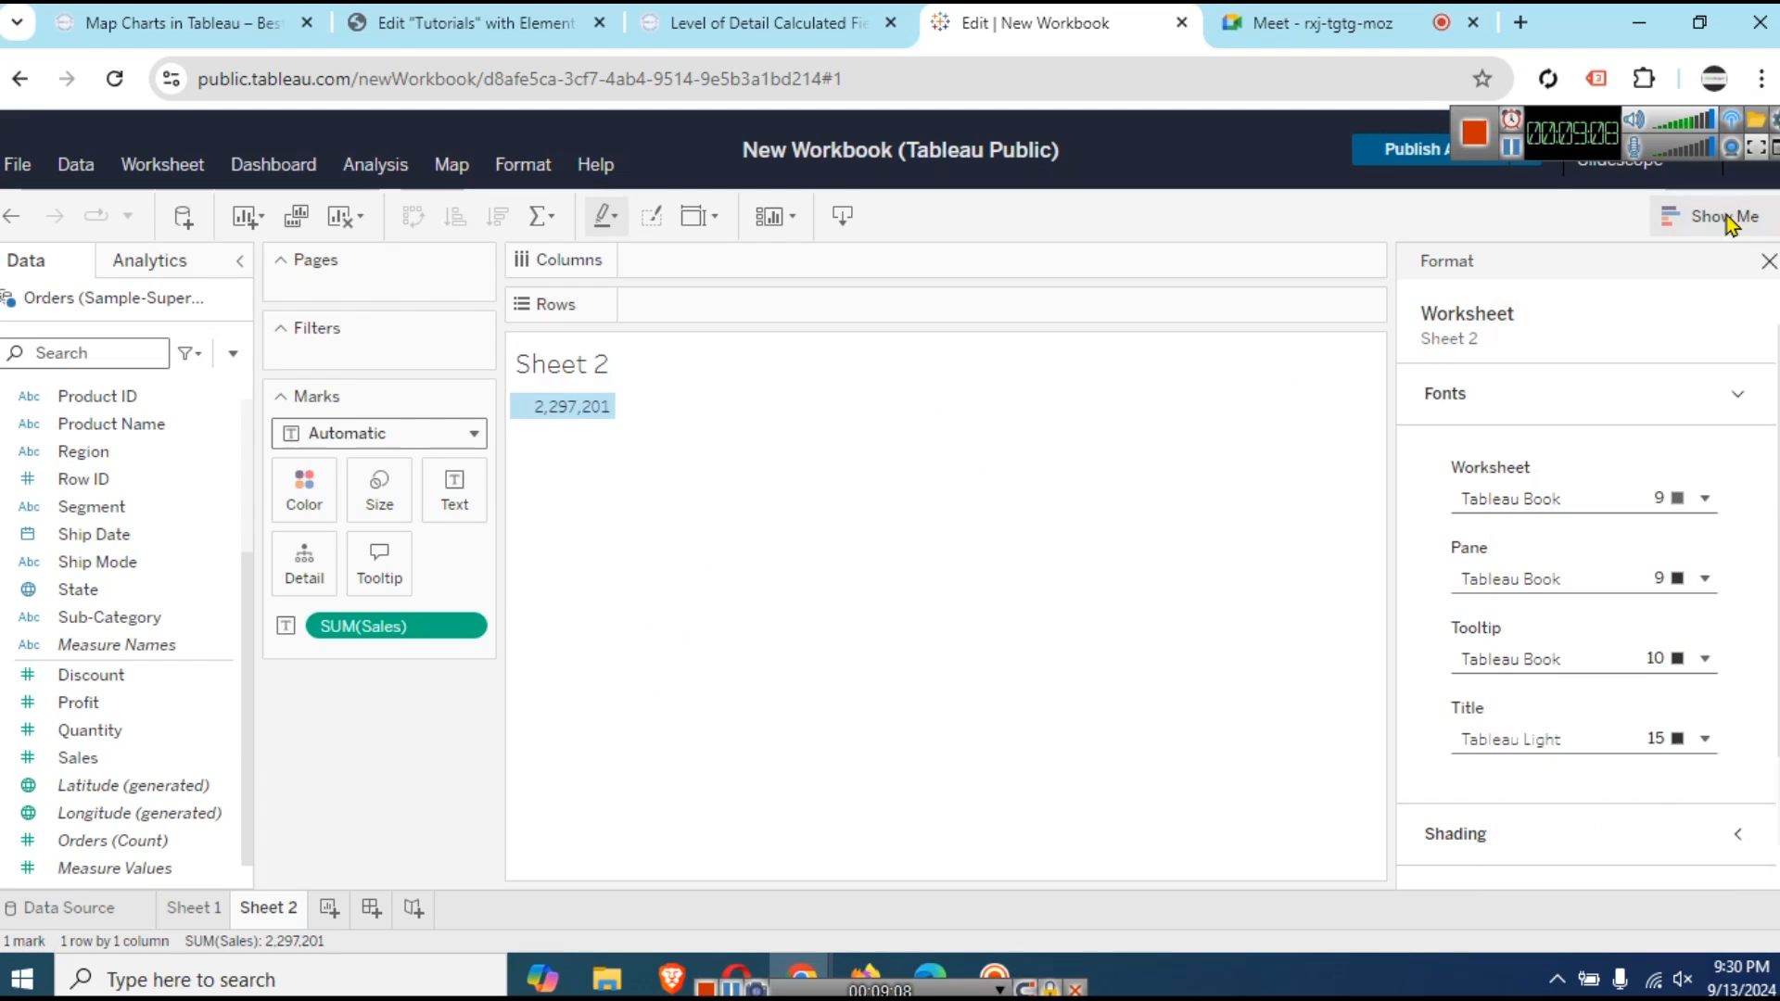
{"action": "left_click", "coordinate": [1704, 501]}
{"action": "left_click", "coordinate": [1699, 559]}
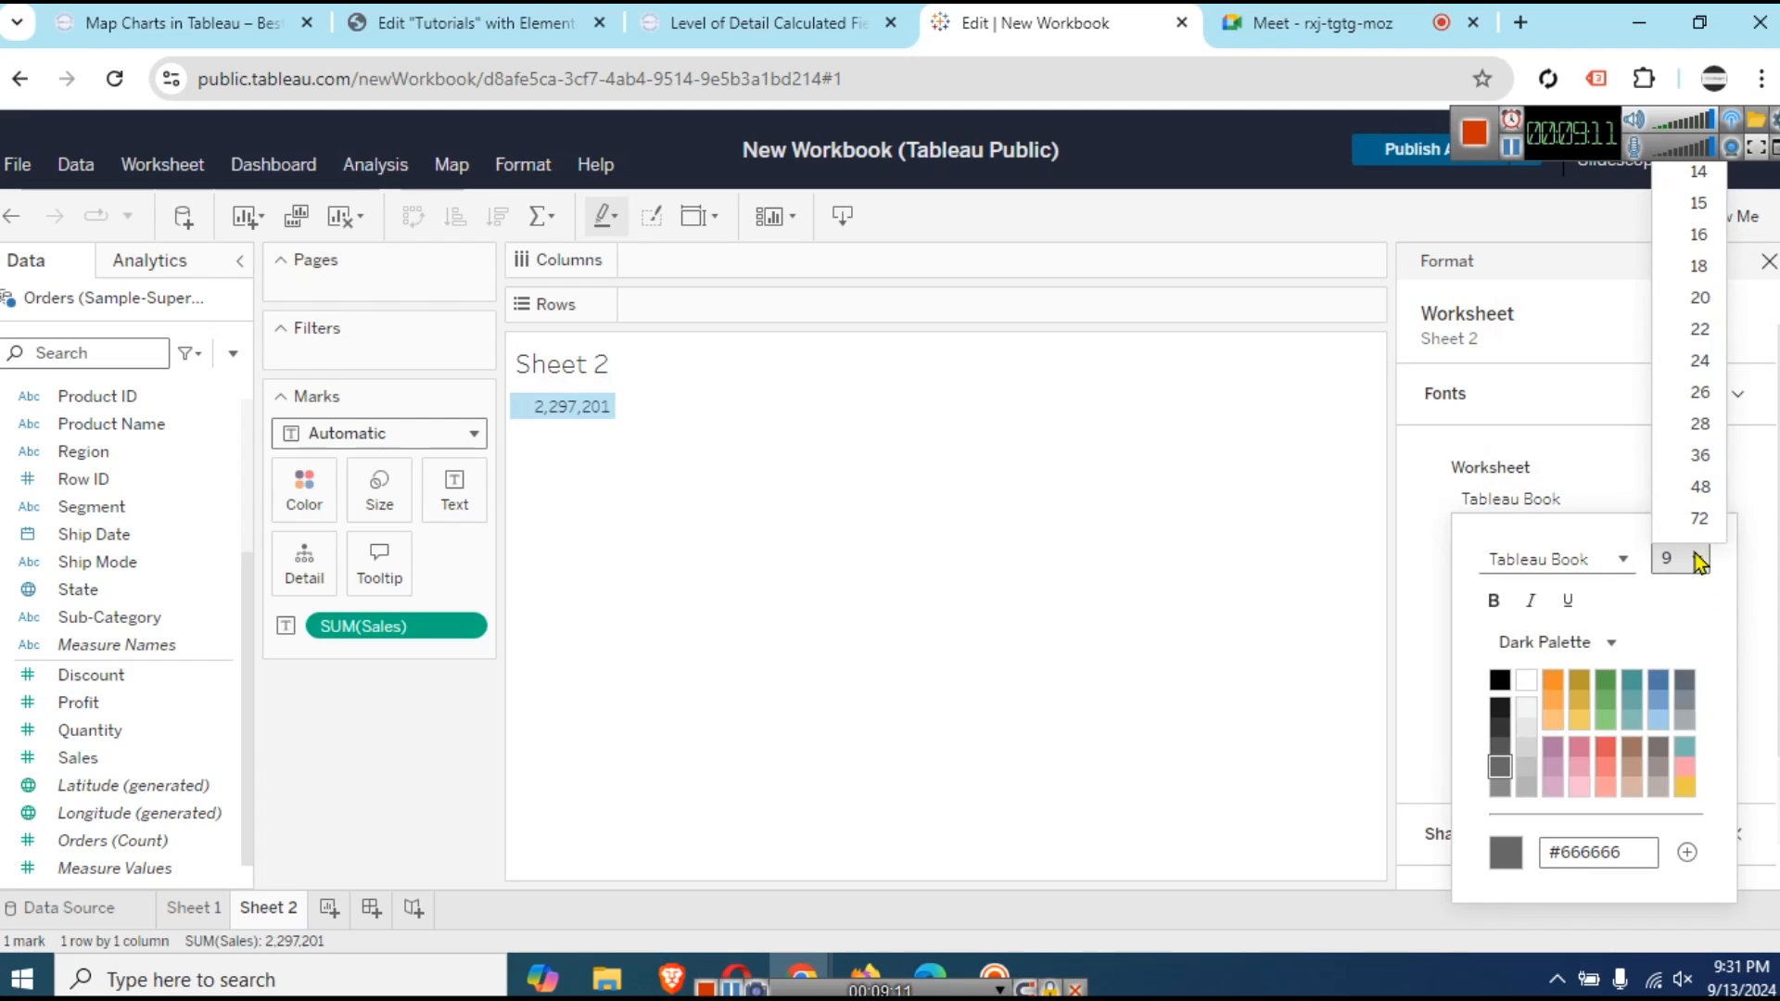
{"action": "left_click", "coordinate": [1700, 267]}
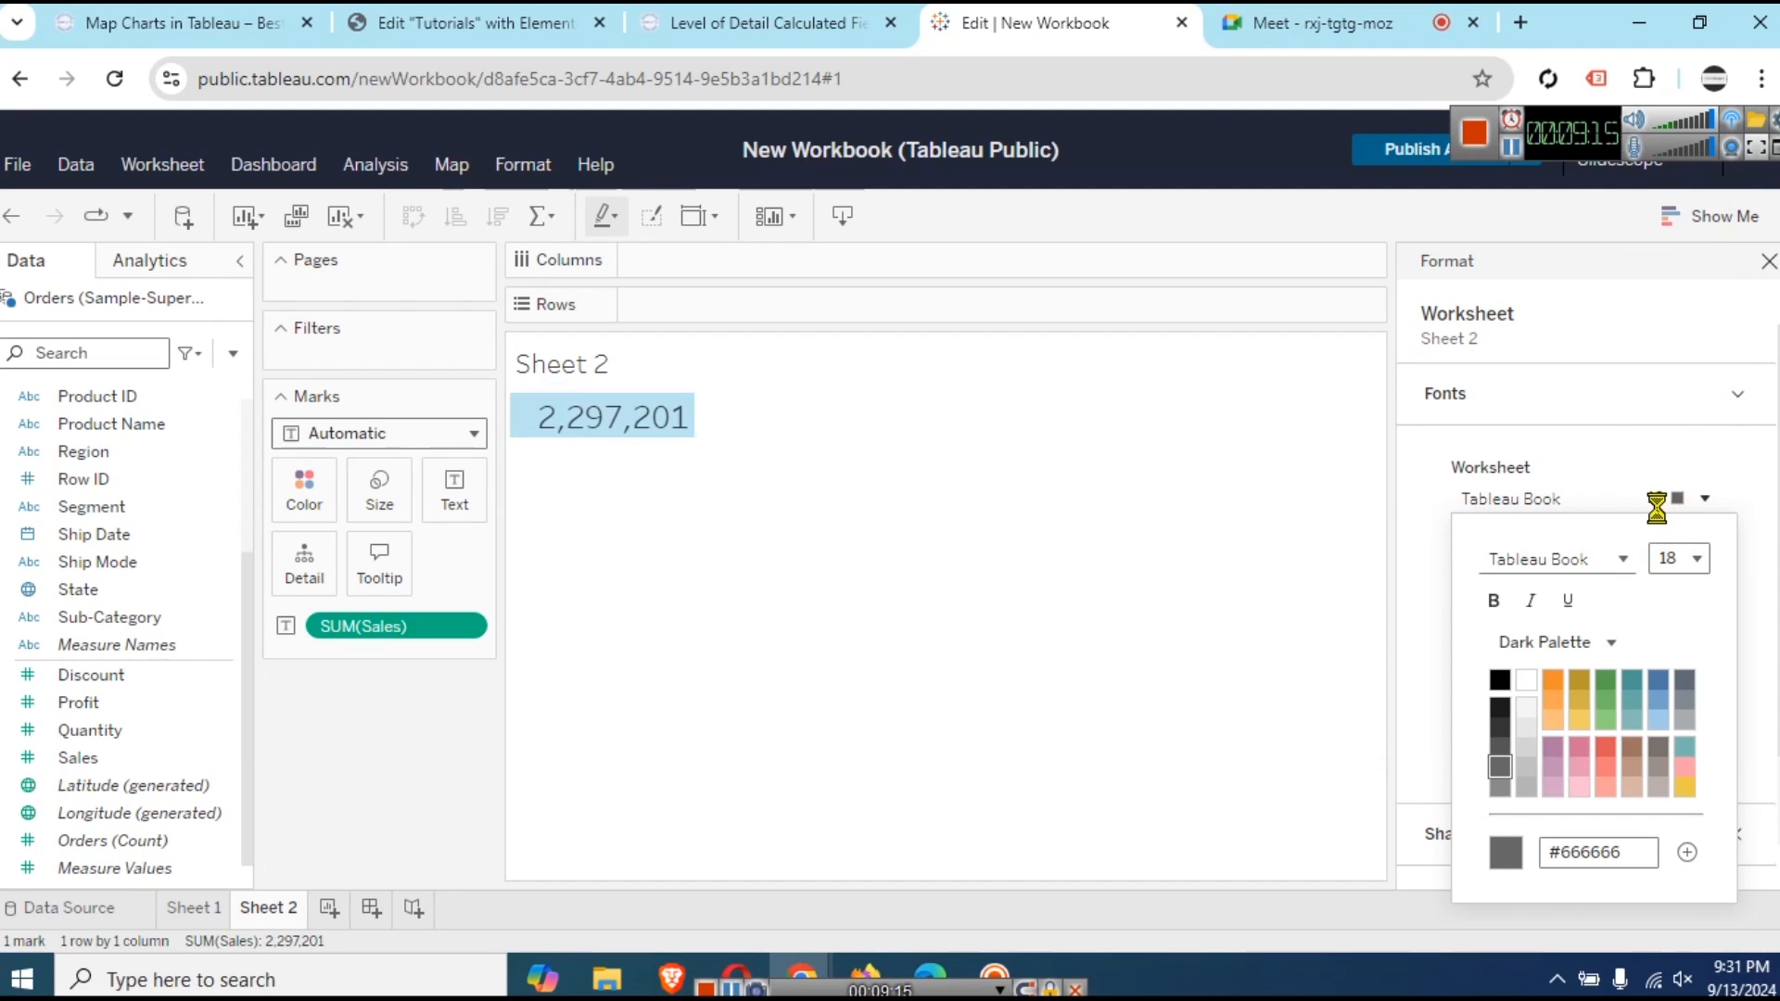
{"action": "left_click", "coordinate": [1502, 611]}
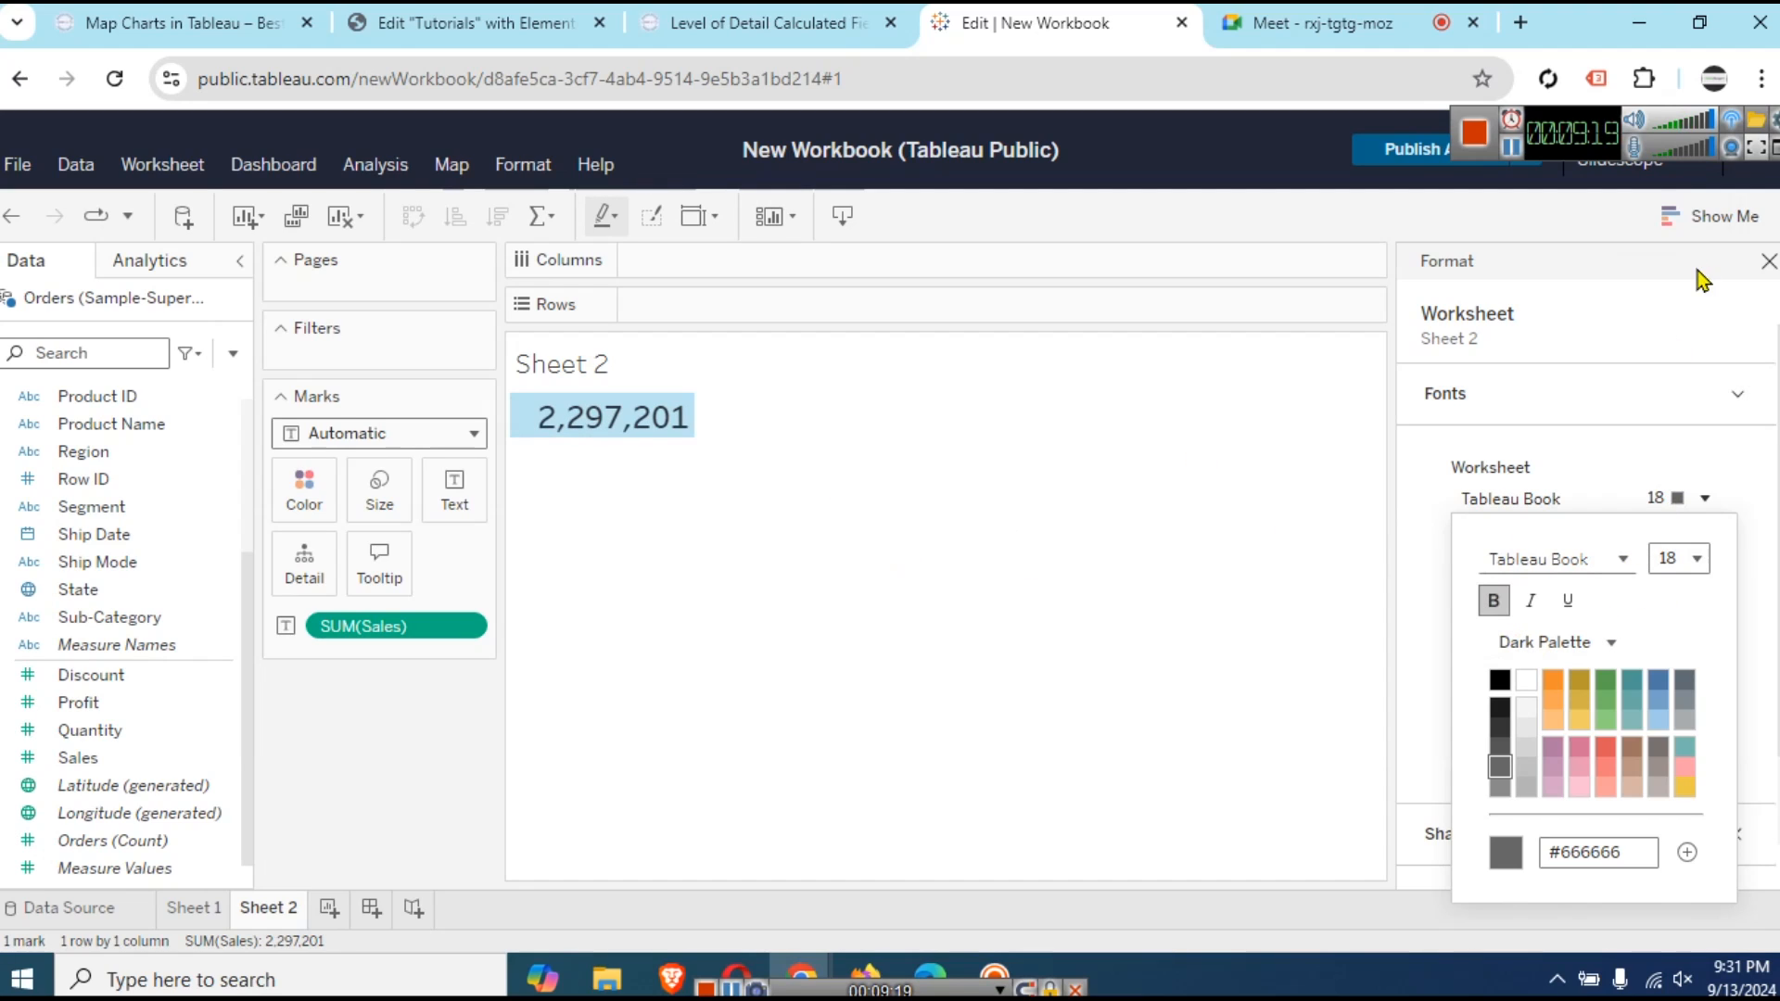
{"action": "left_click", "coordinate": [1768, 261]}
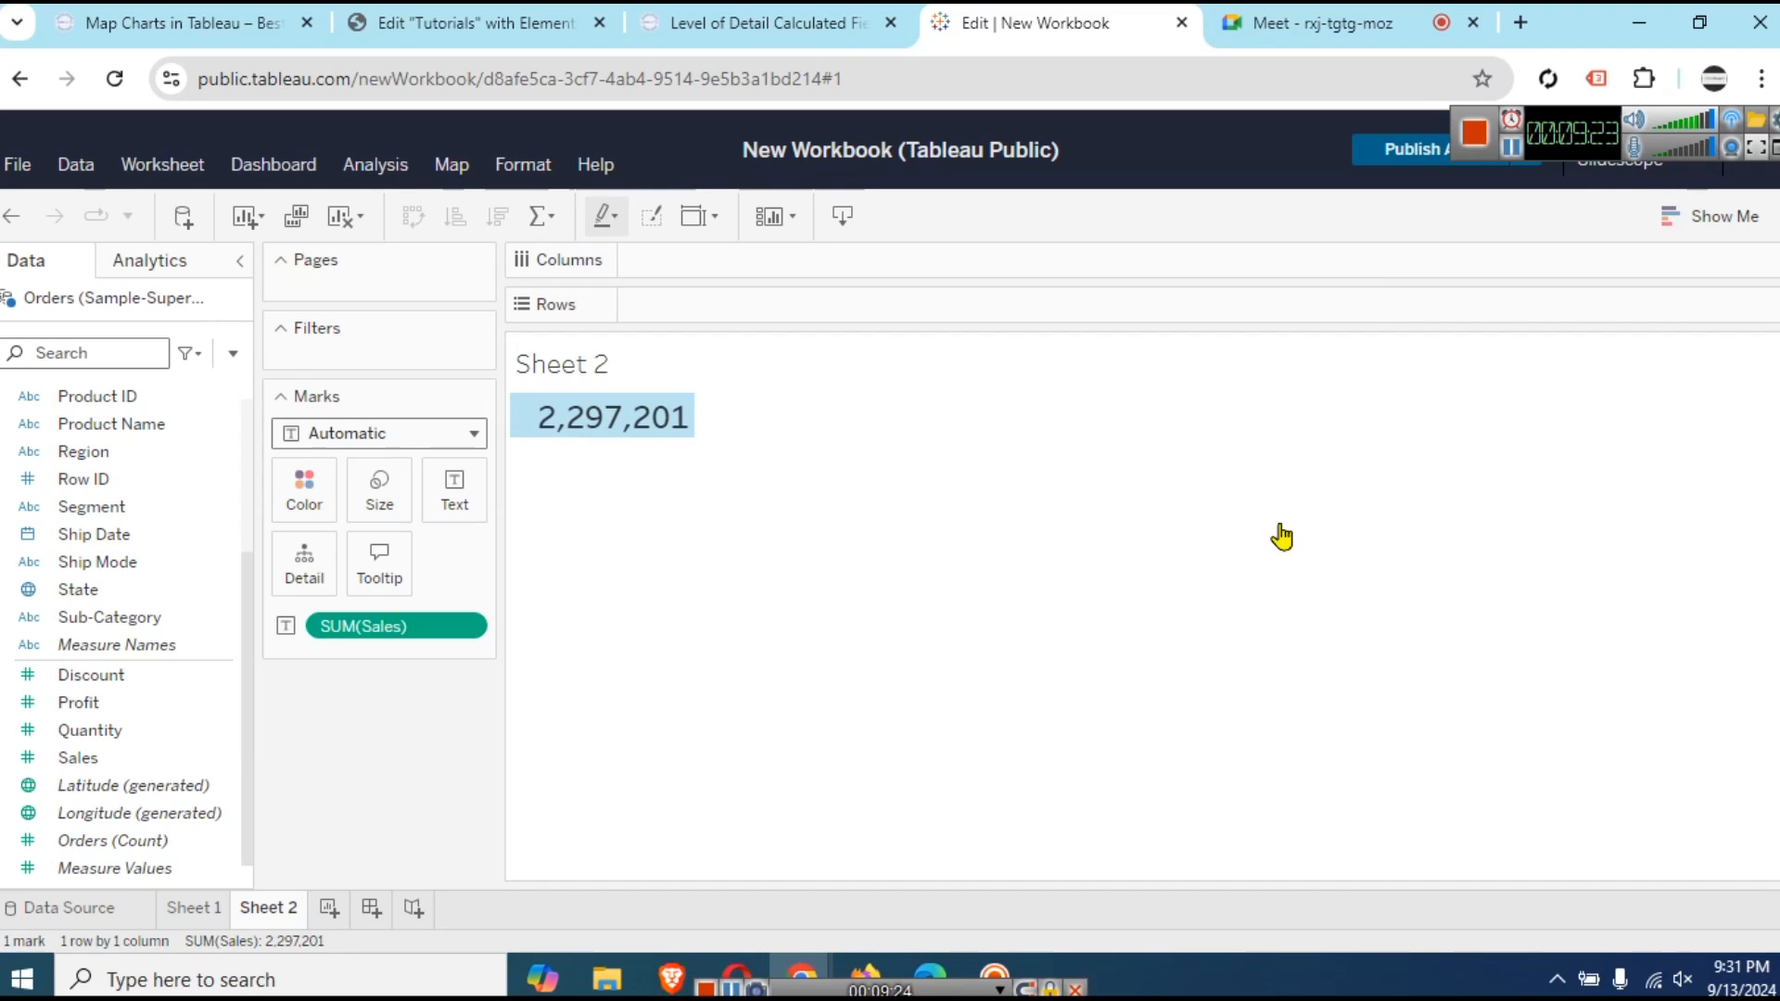
{"action": "left_click", "coordinate": [759, 509]}
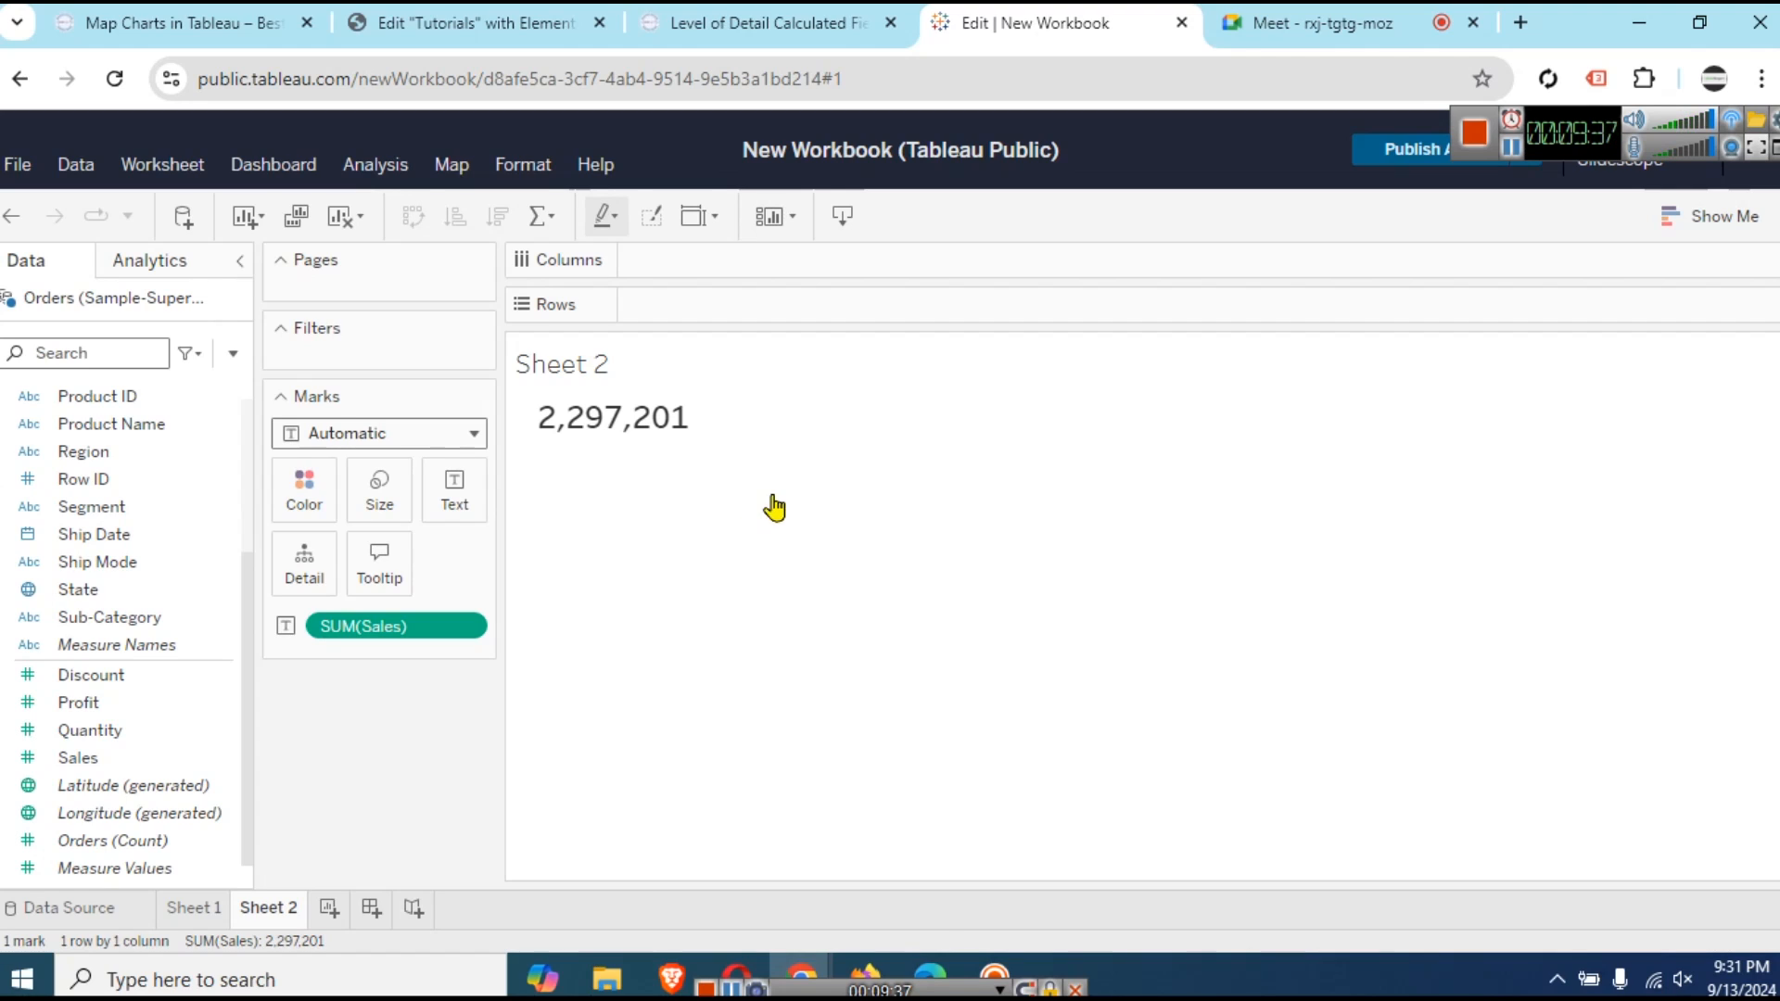
- Review the LOD expressions introduction in the Level of Detail Calculated Fields article and return to the Tableau workbook
{"action": "scroll", "coordinate": [238, 445], "scroll_direction": "up", "scroll_amount": 5}
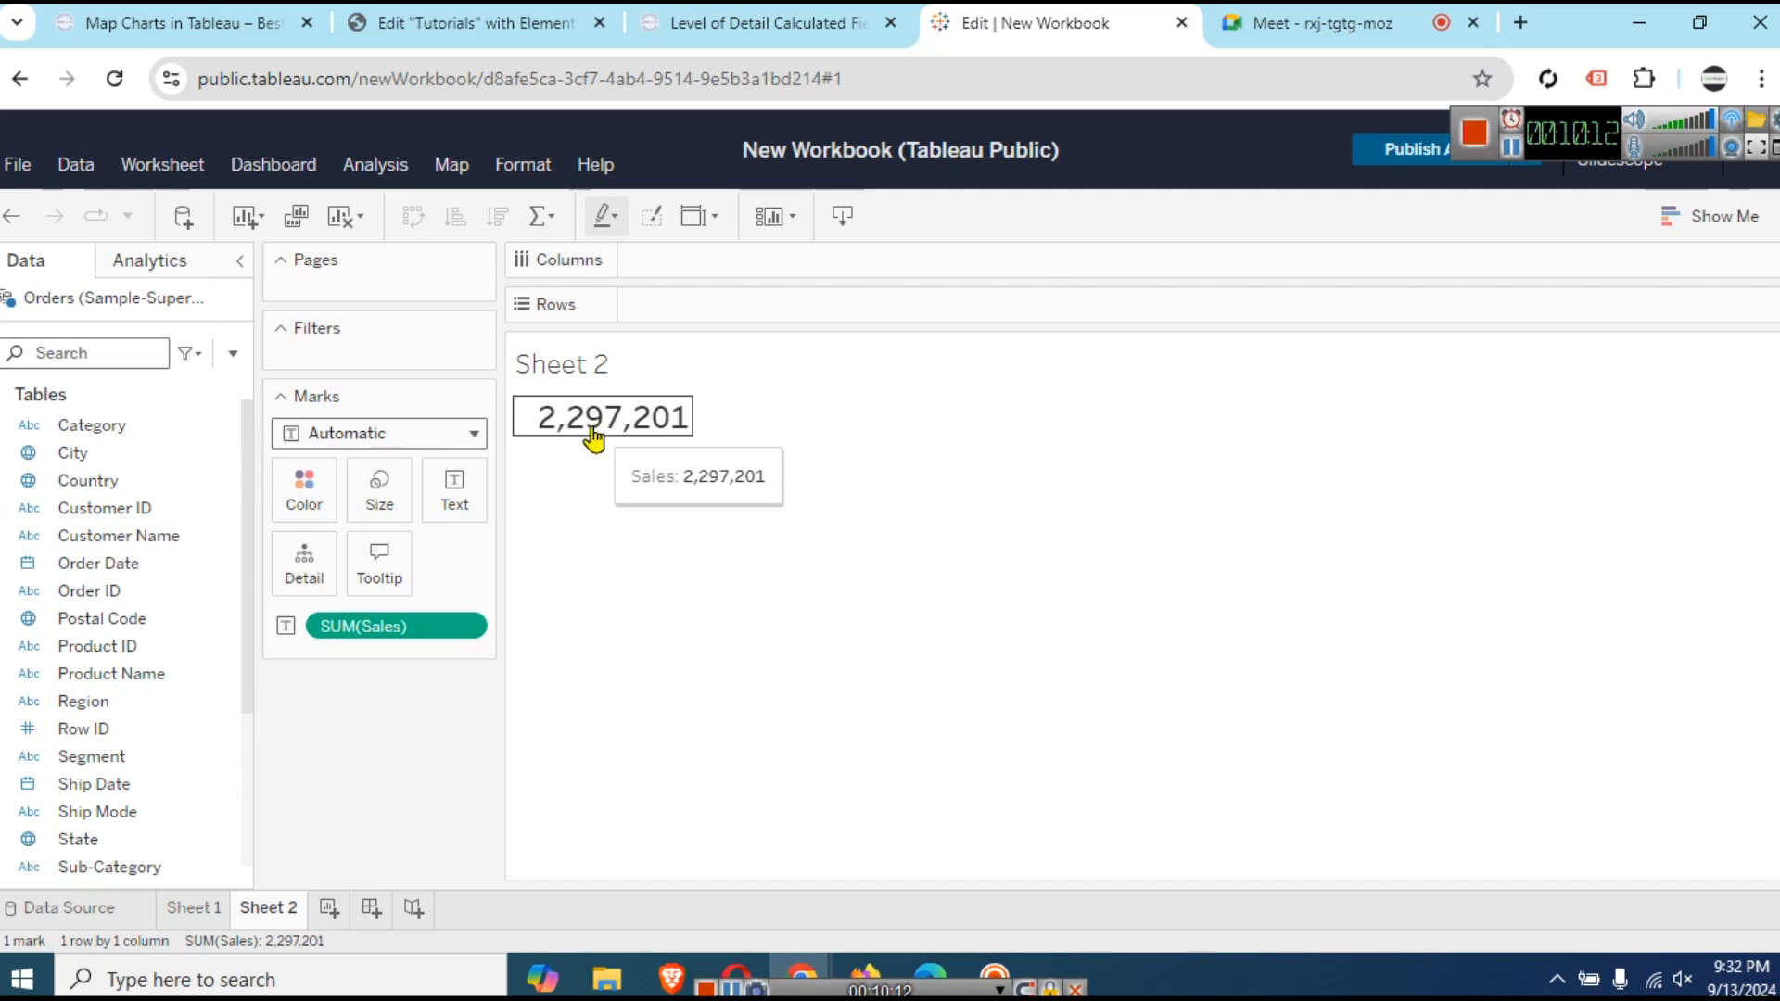
{"action": "left_click", "coordinate": [782, 24]}
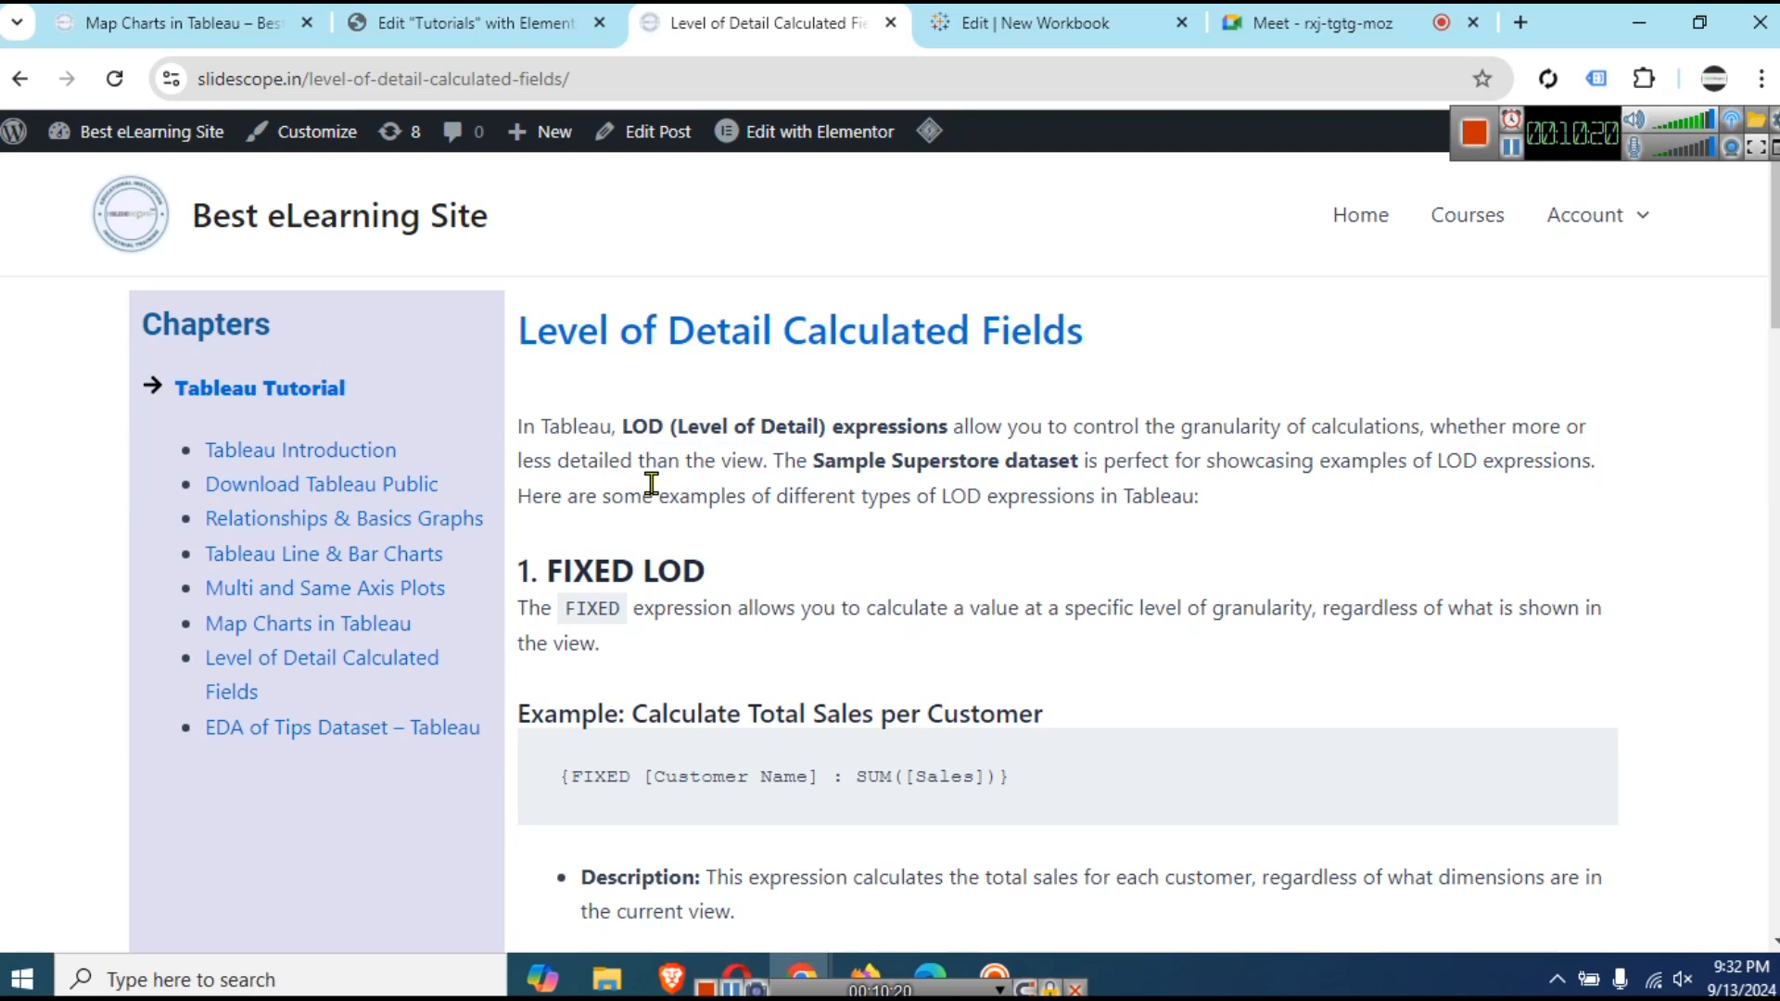
{"action": "left_click_drag", "start_coordinate": [778, 461], "coordinate": [717, 461]}
{"action": "left_click", "coordinate": [1001, 22]}
{"action": "mouse_move", "coordinate": [636, 428]}
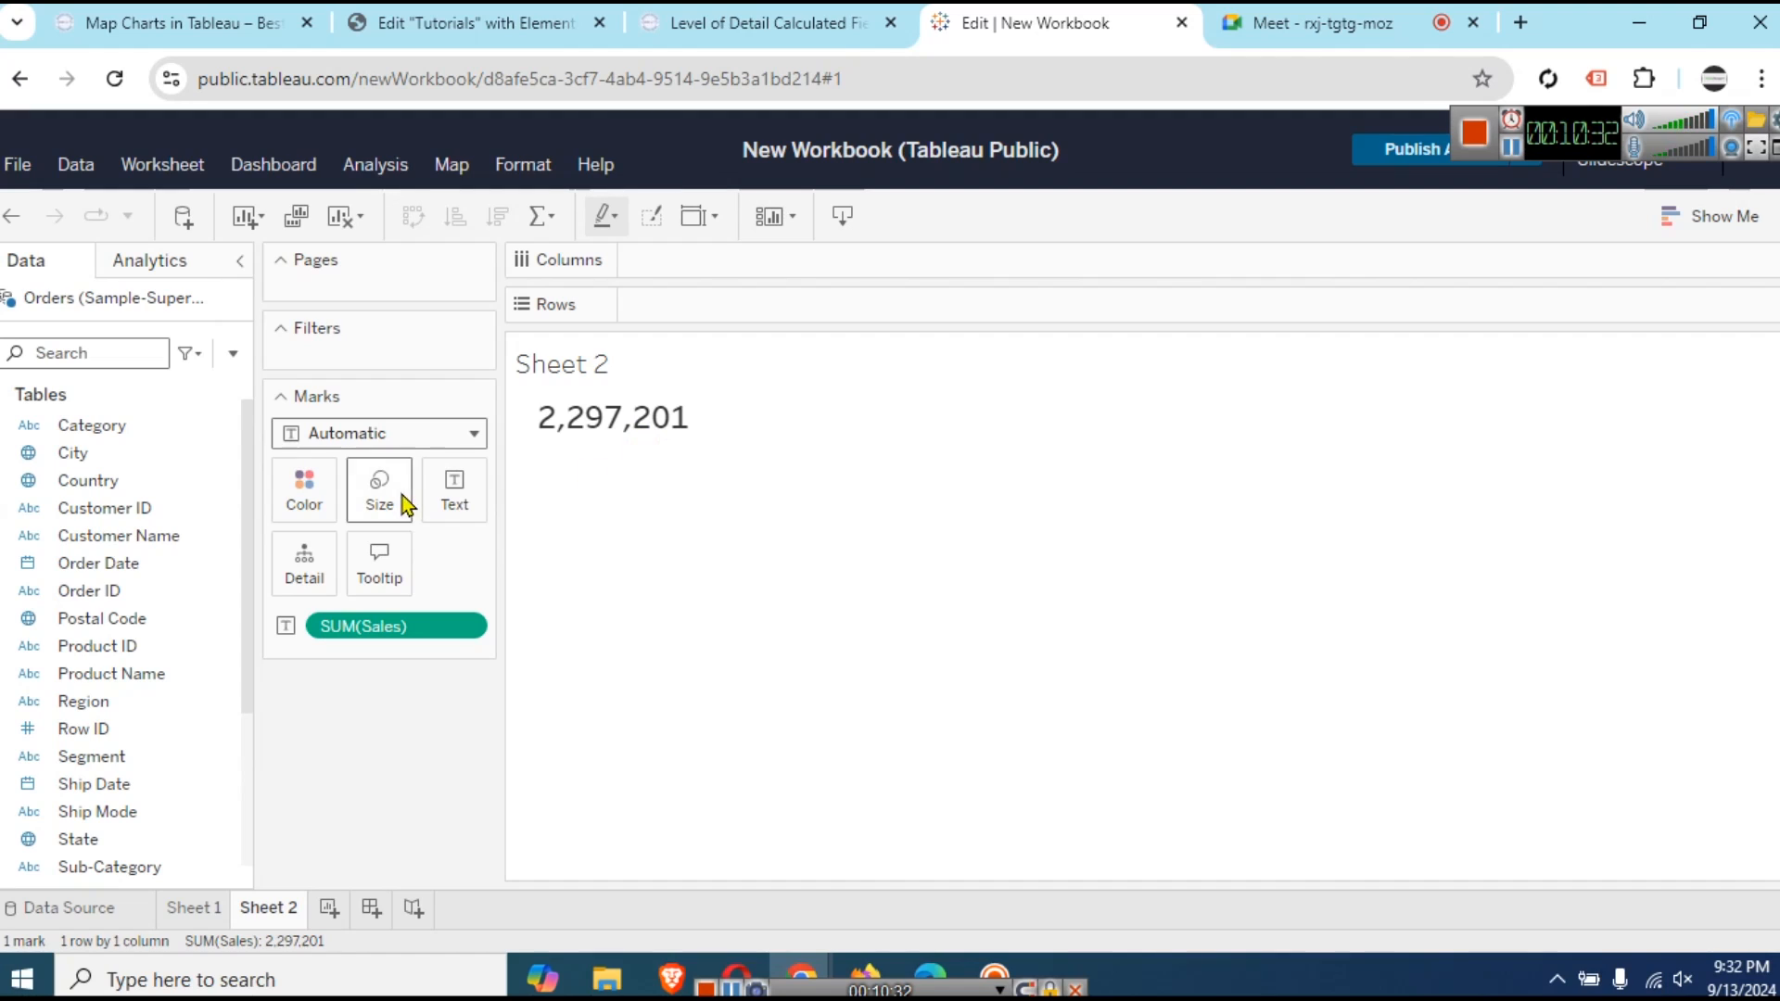
- Add Category to Rows to break the Sales total down by category
{"action": "left_click_drag", "start_coordinate": [63, 443], "coordinate": [753, 310]}
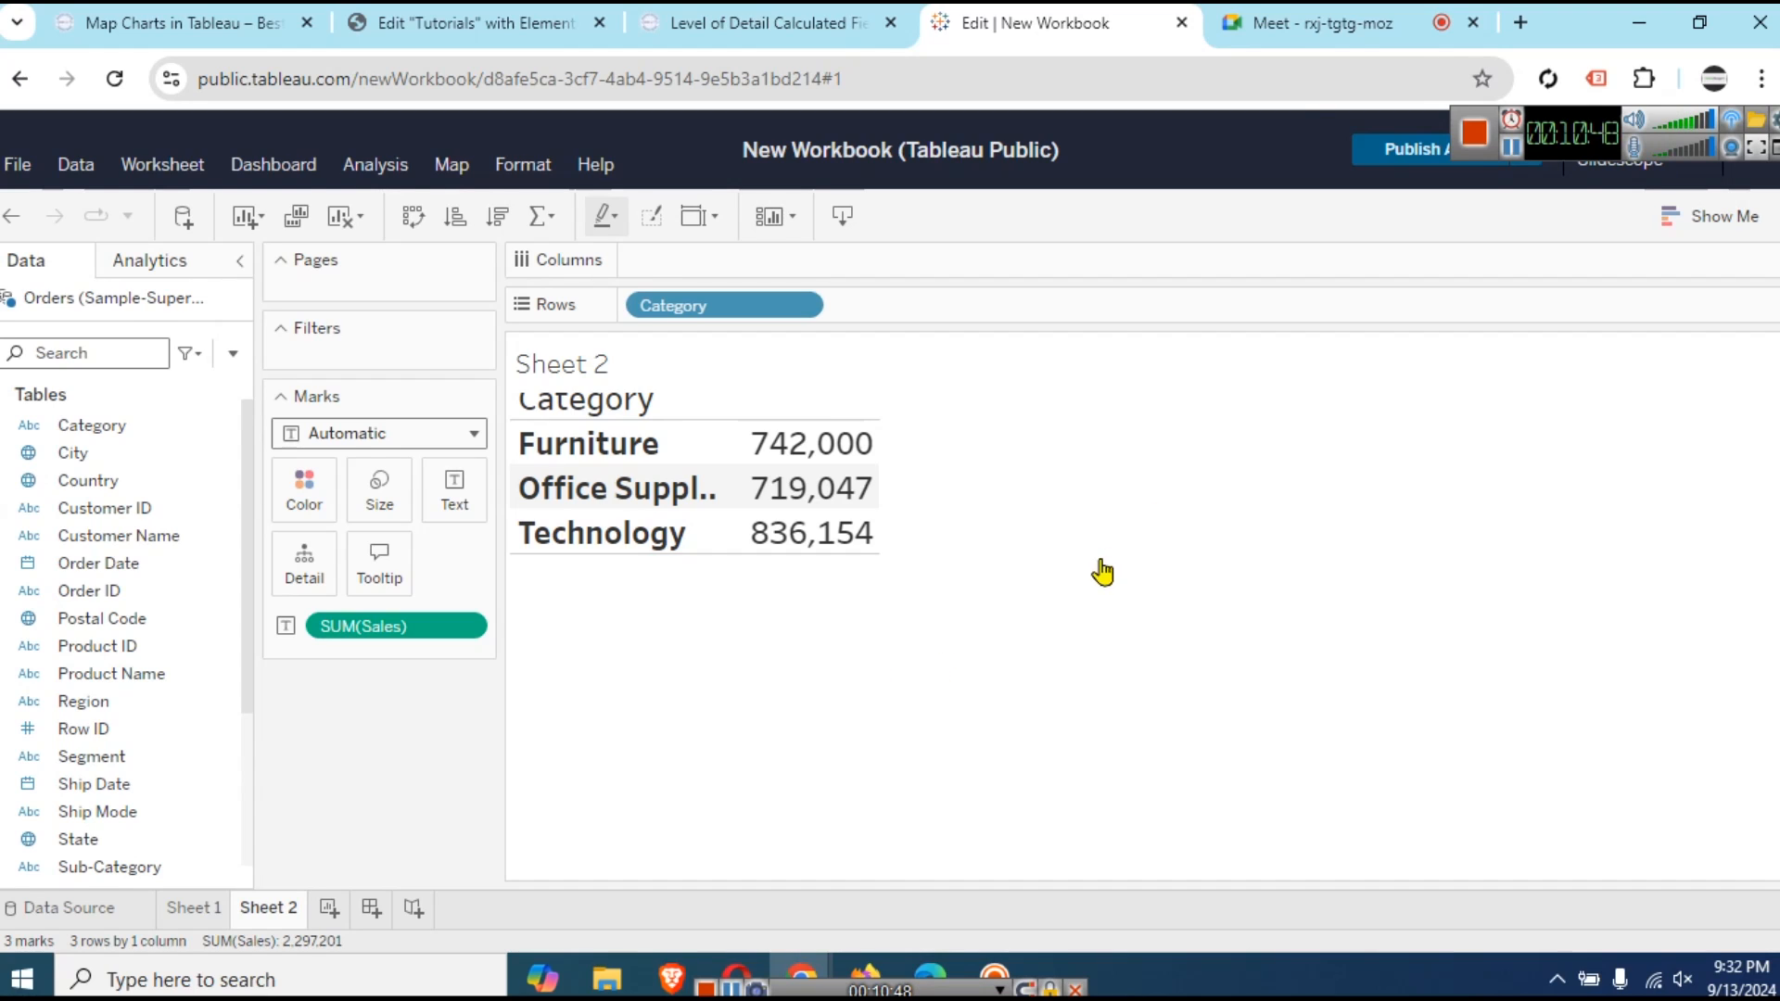
{"action": "key", "text": "ctrl+minus"}
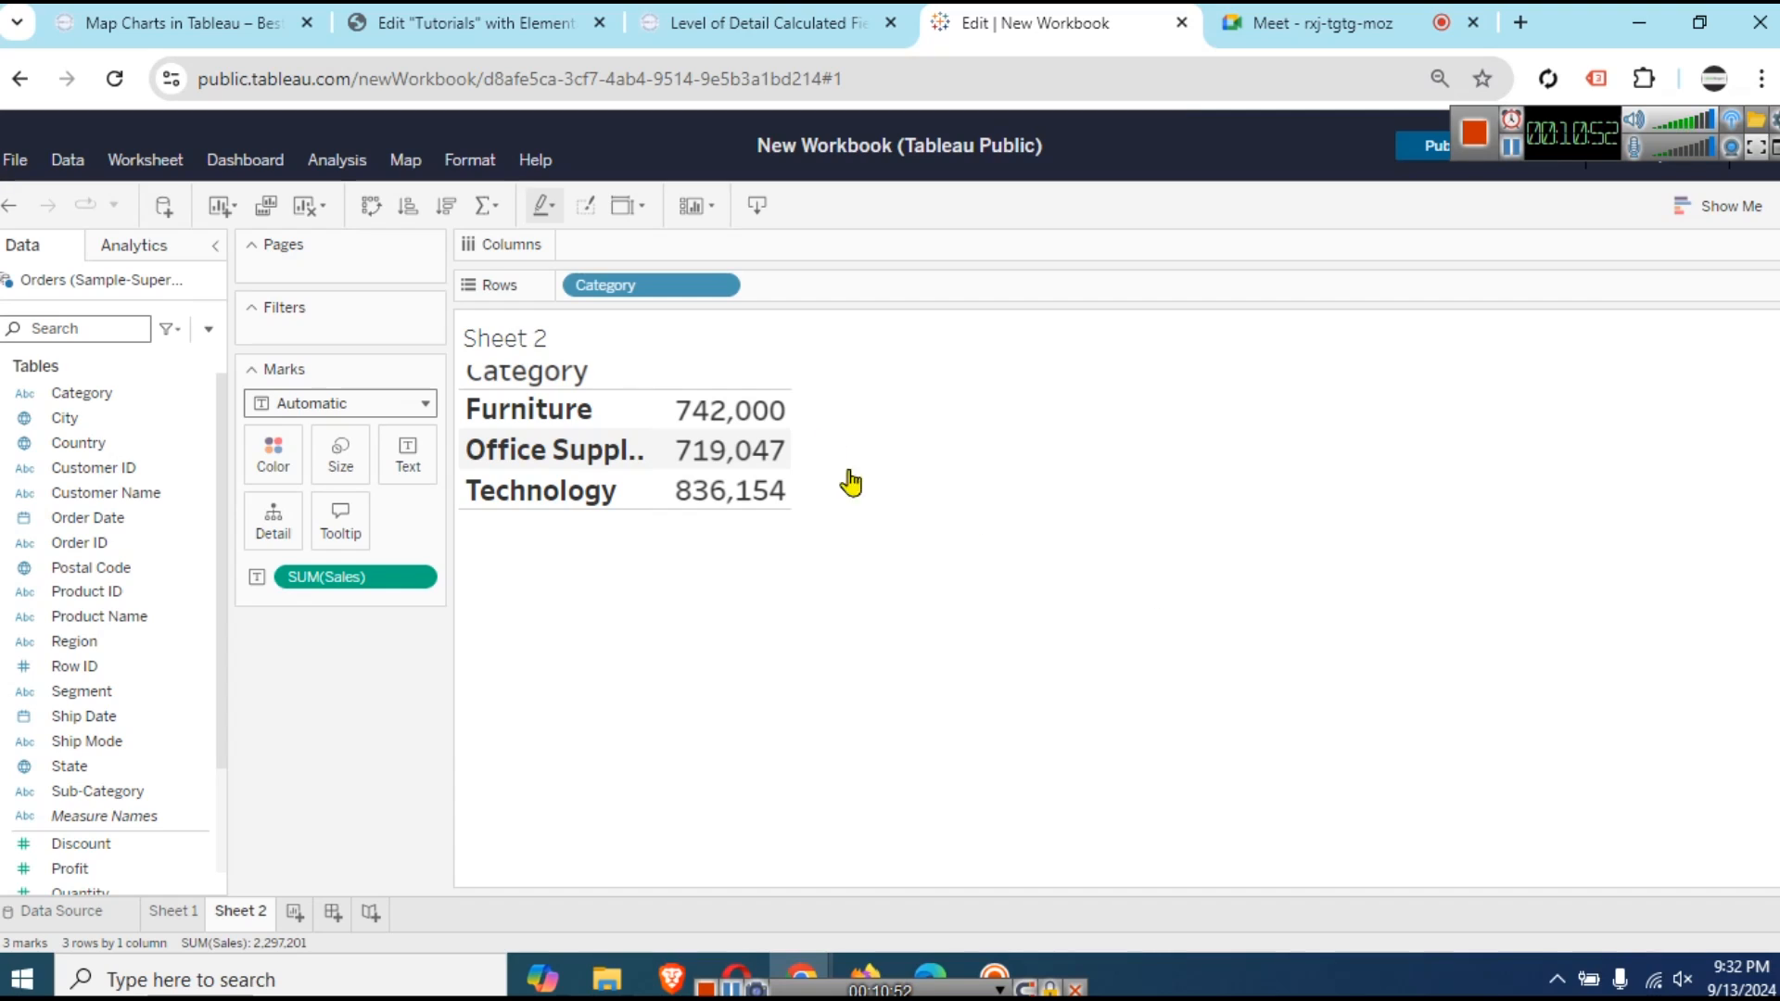
{"action": "mouse_move", "coordinate": [723, 498]}
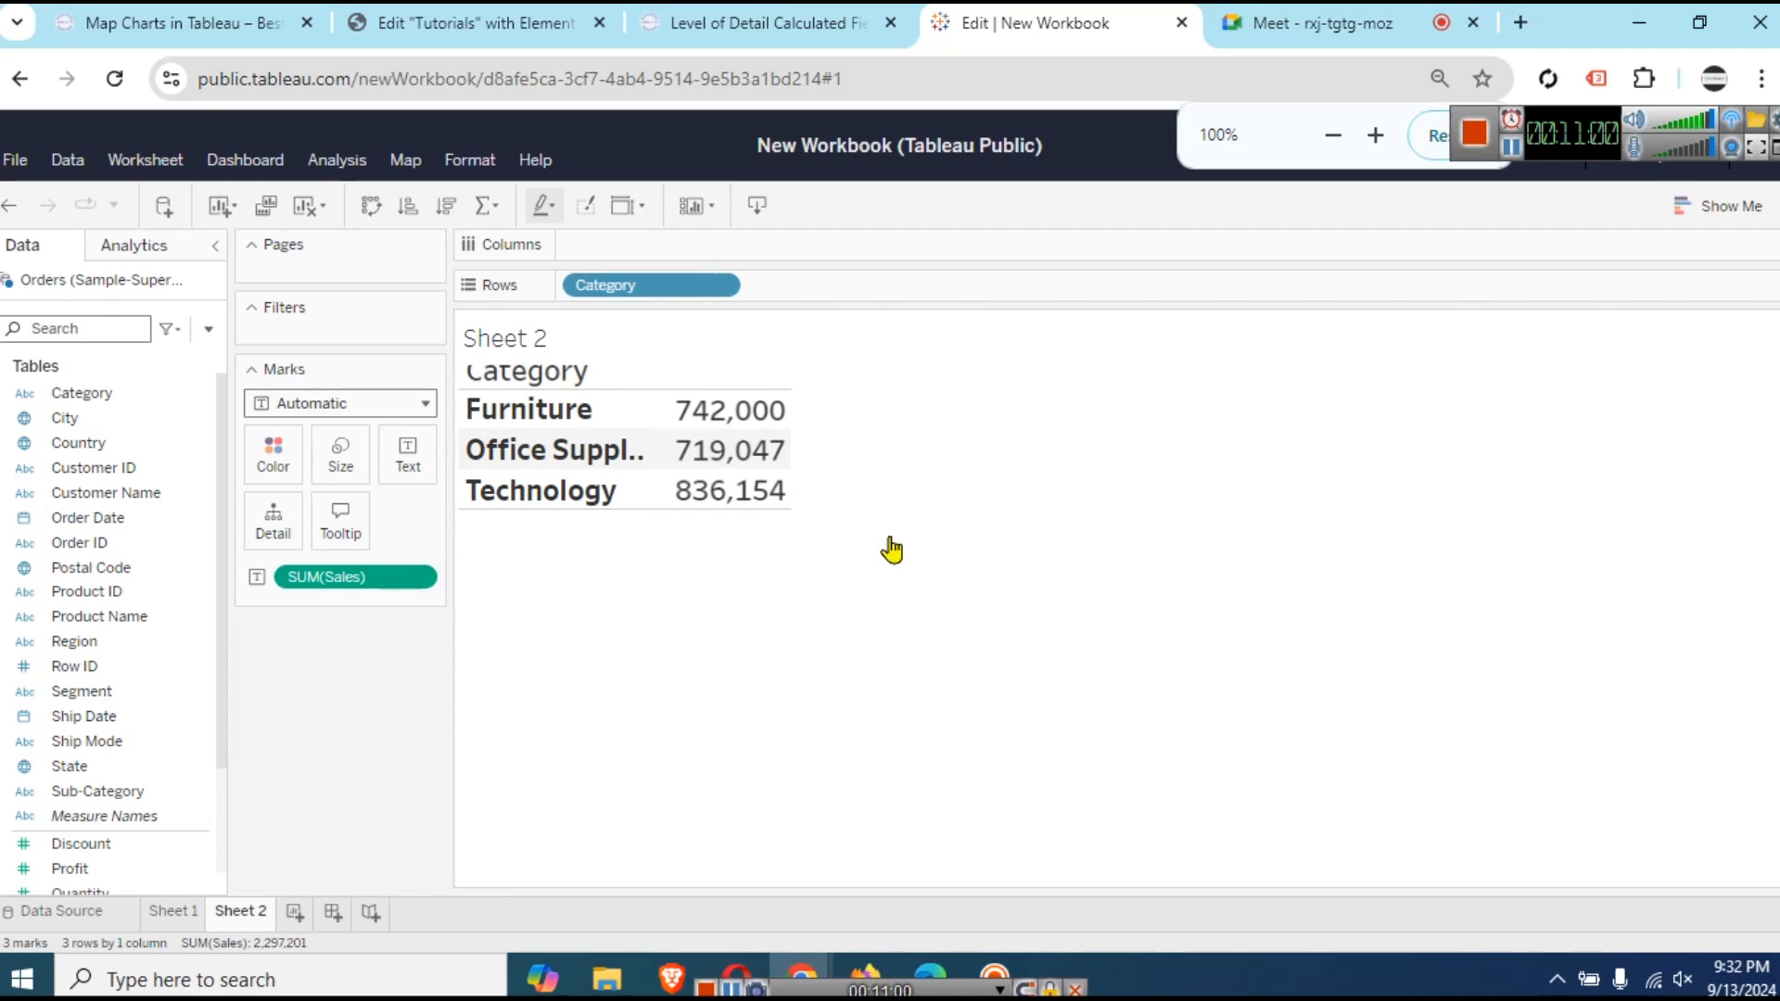
{"action": "key", "text": "ctrl+plus"}
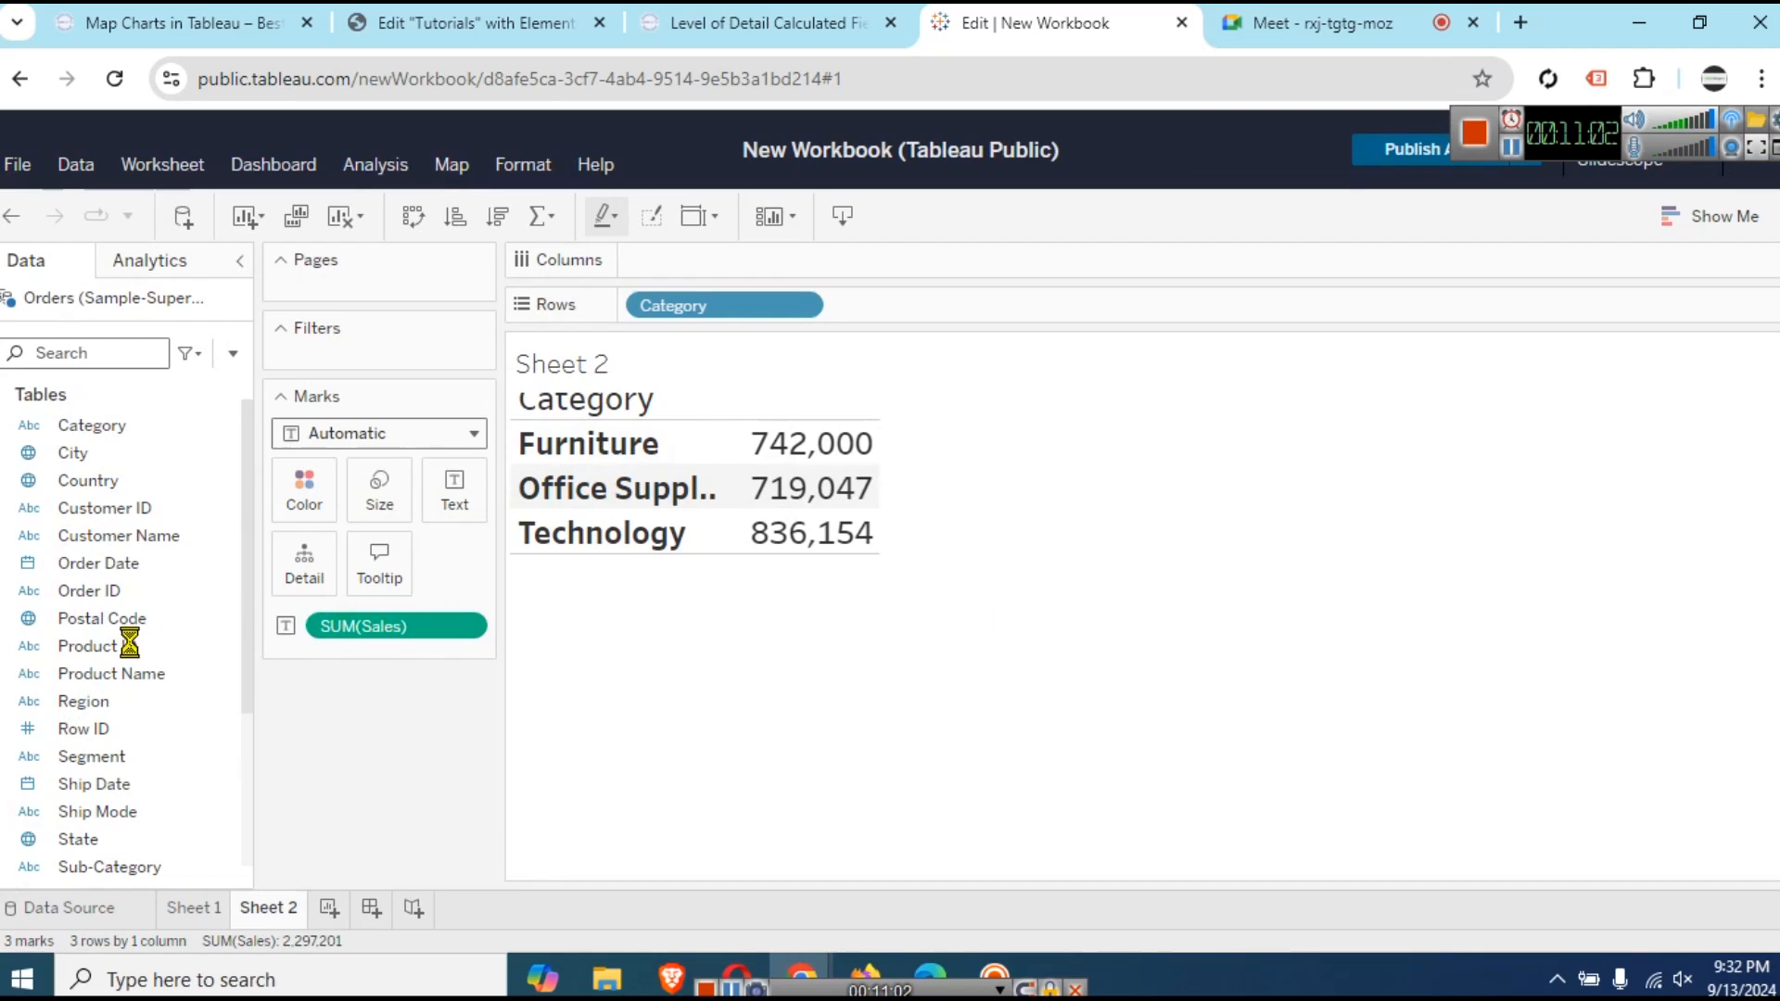
- Add Sales to Rows after Category and convert the view back to a text table
{"action": "scroll", "coordinate": [156, 652], "scroll_direction": "down", "scroll_amount": 3}
{"action": "left_click_drag", "start_coordinate": [78, 757], "coordinate": [1002, 298]}
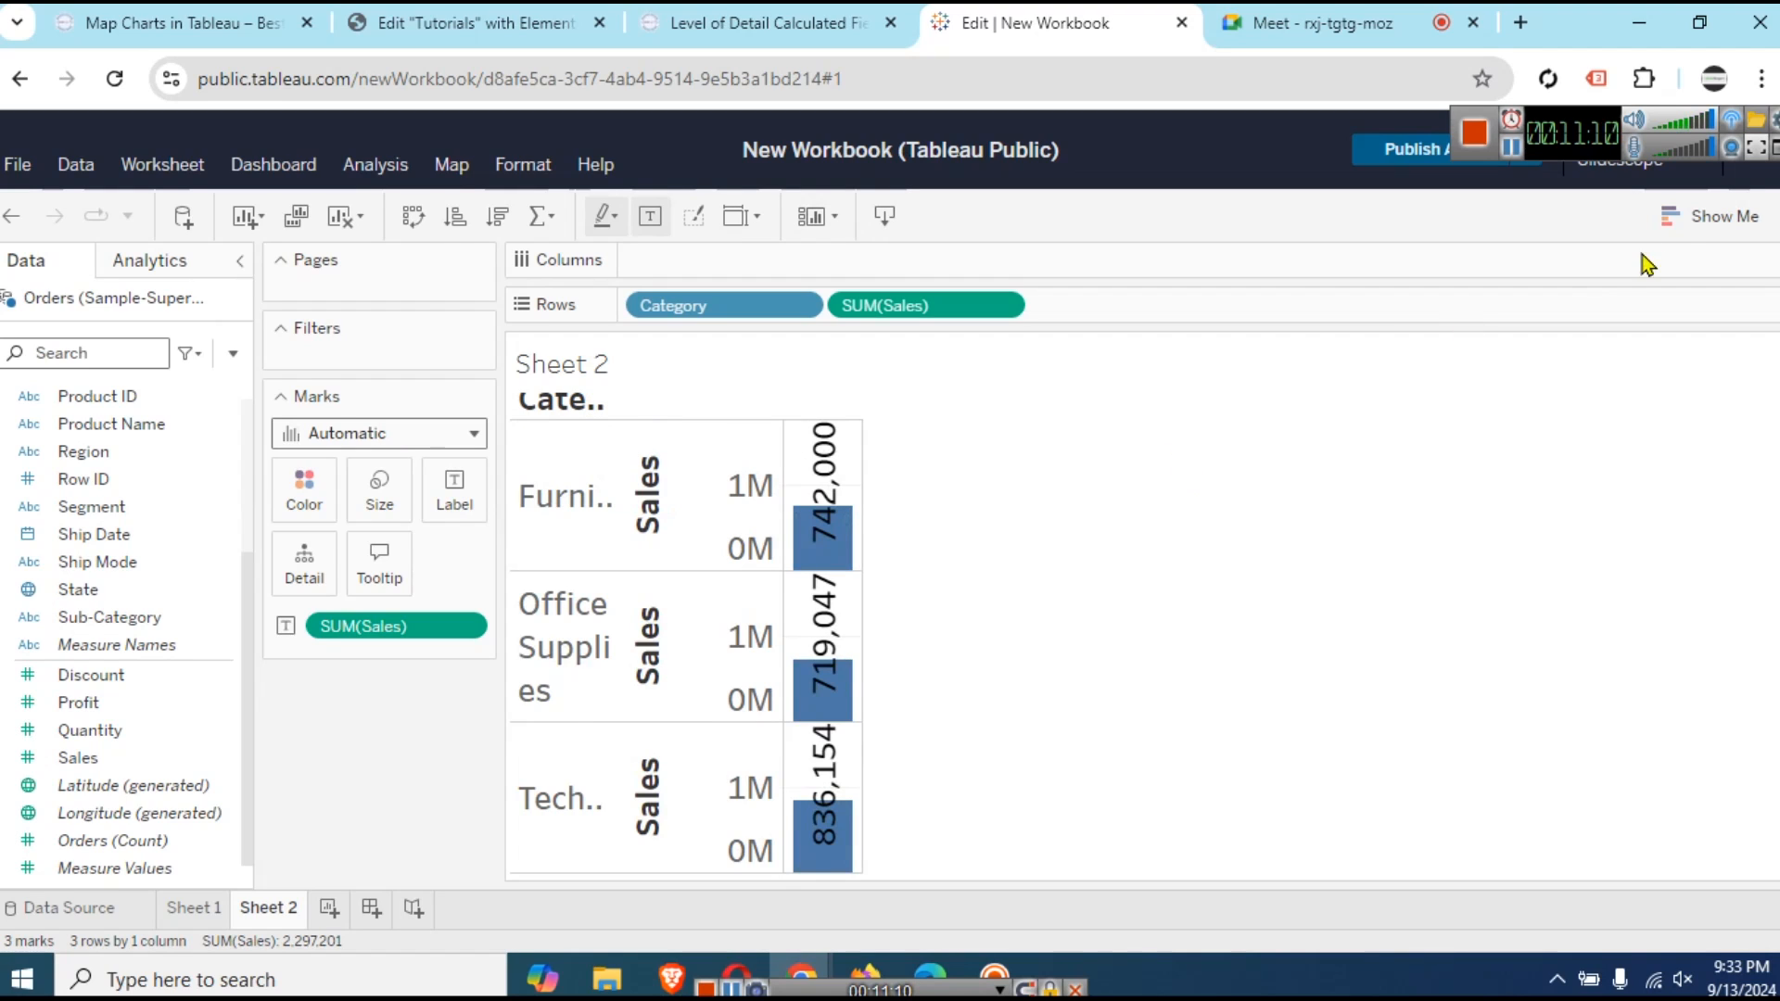
{"action": "left_click", "coordinate": [1706, 216]}
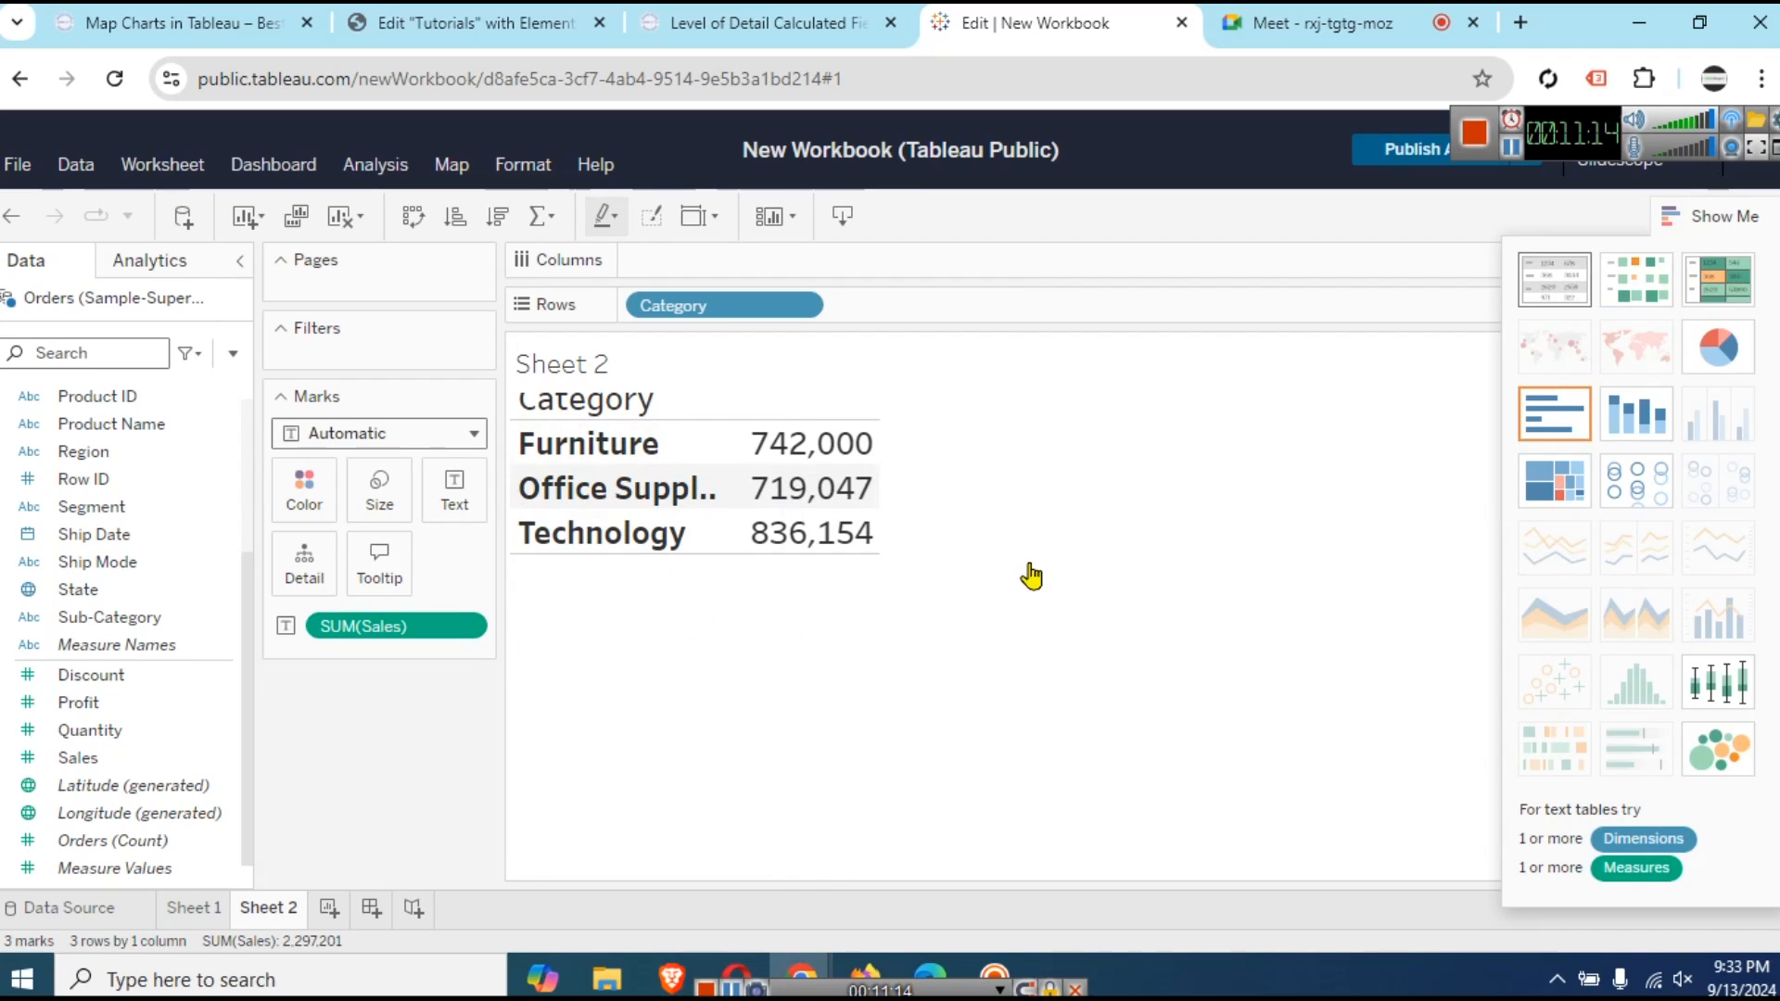
{"action": "left_click", "coordinate": [1711, 223]}
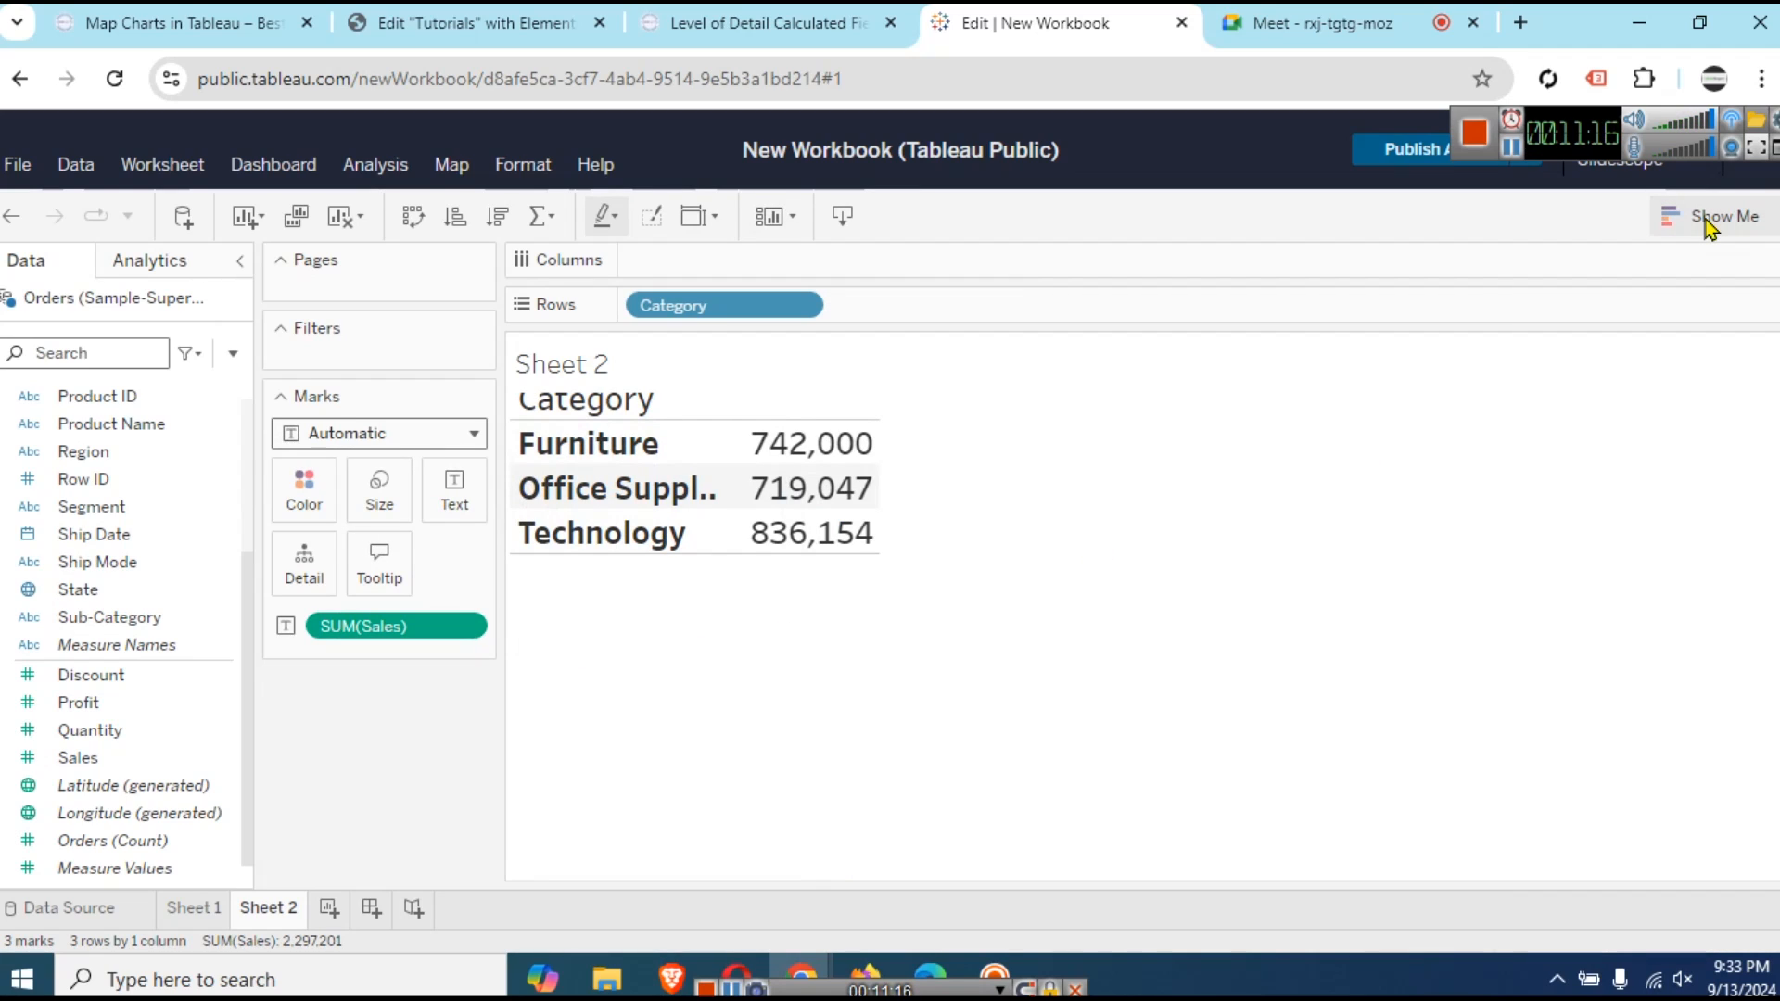
- Open a new calculated field, name it FixedSales and place the cursor in its formula area
{"action": "left_click", "coordinate": [231, 355]}
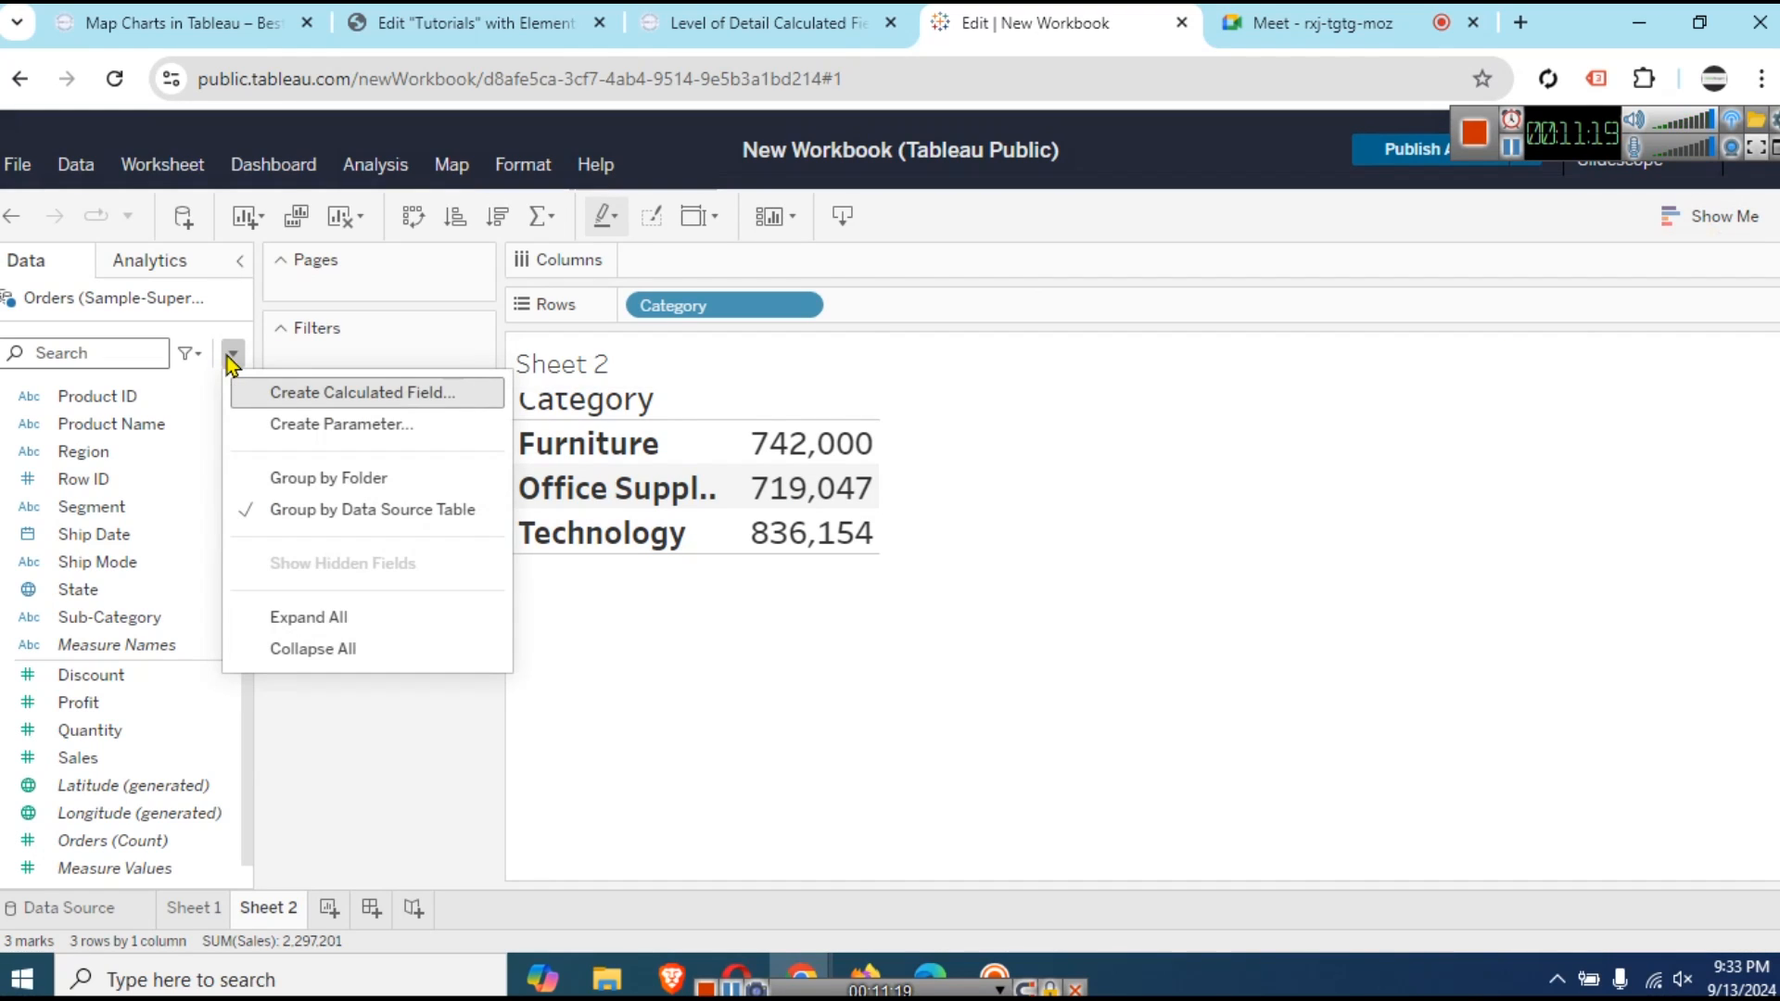
{"action": "left_click", "coordinate": [323, 395]}
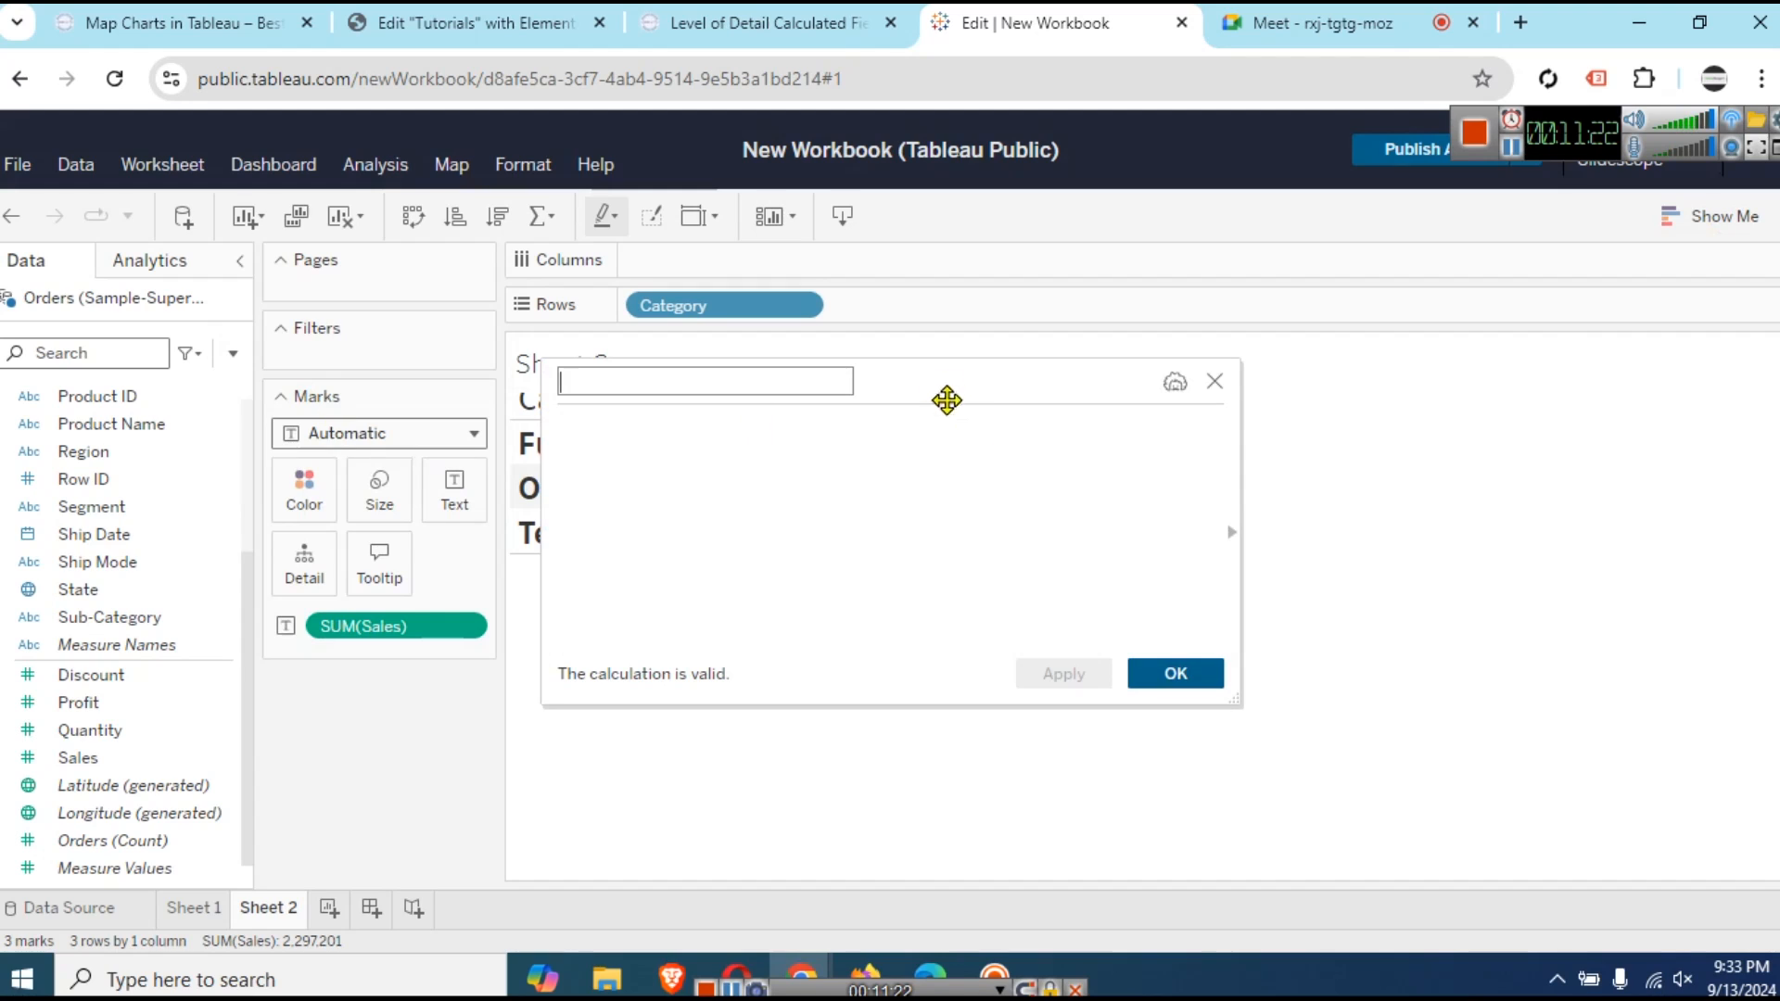
{"action": "left_click", "coordinate": [831, 454]}
{"action": "type", "text": "Fixe"}
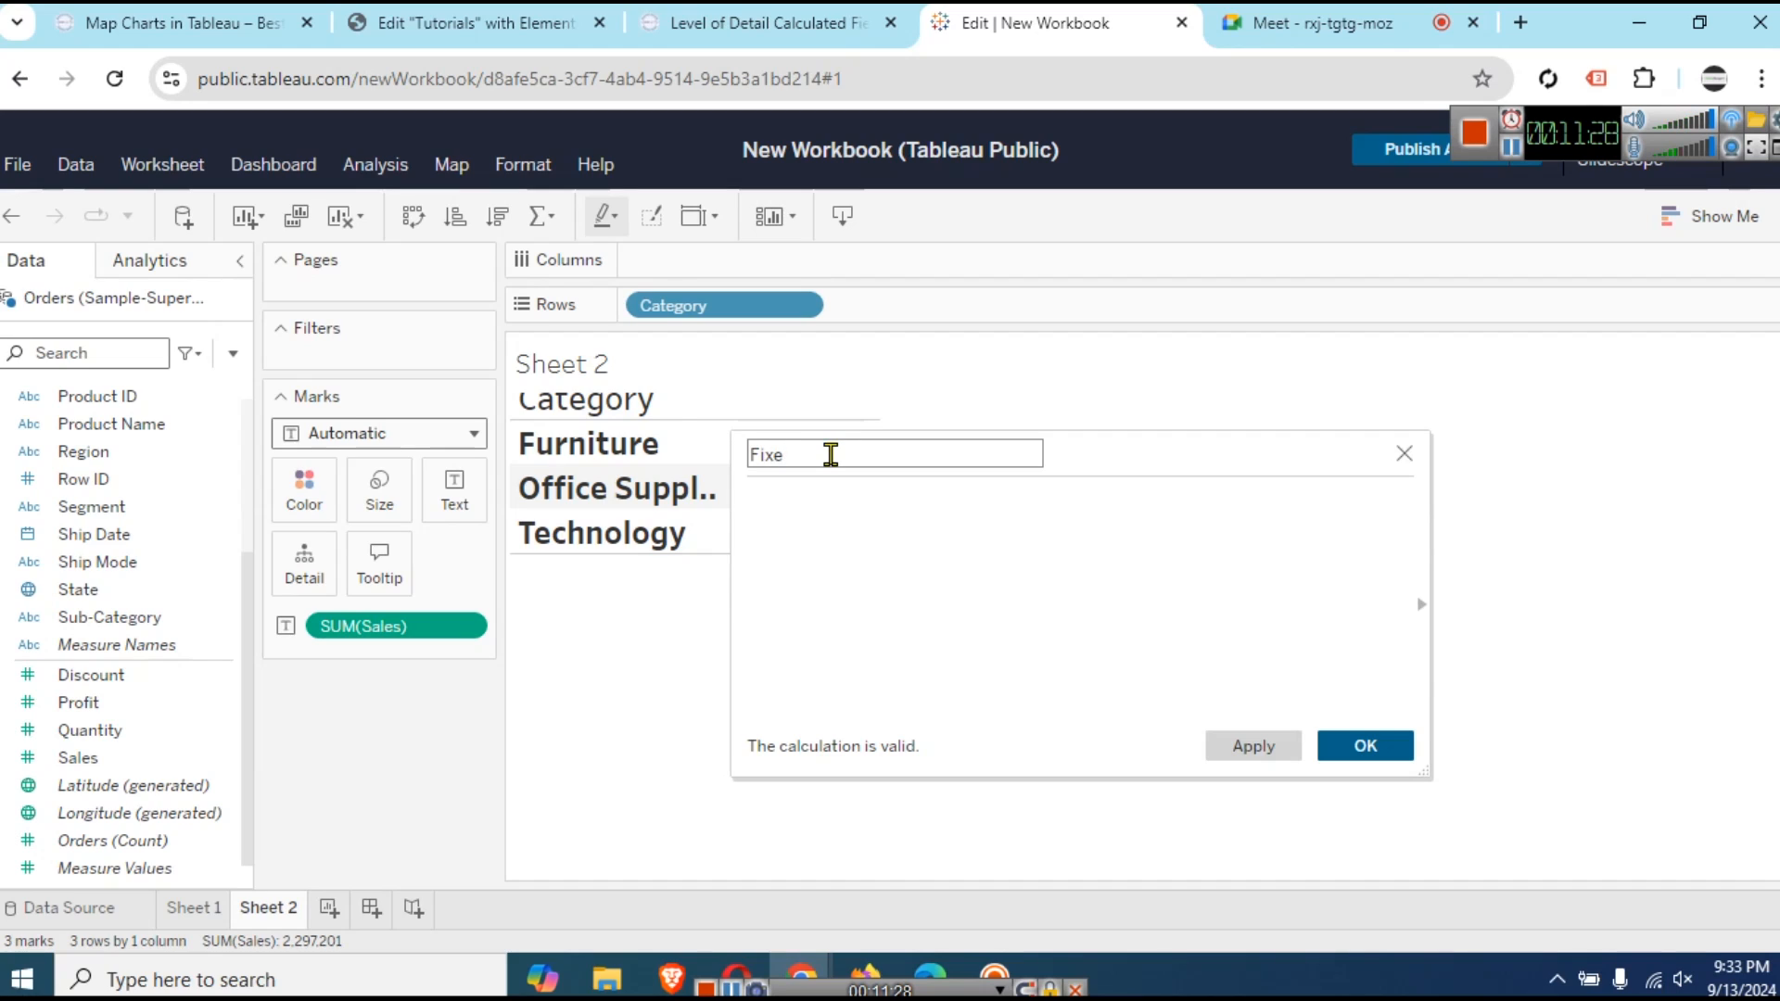
{"action": "type", "text": "dSales"}
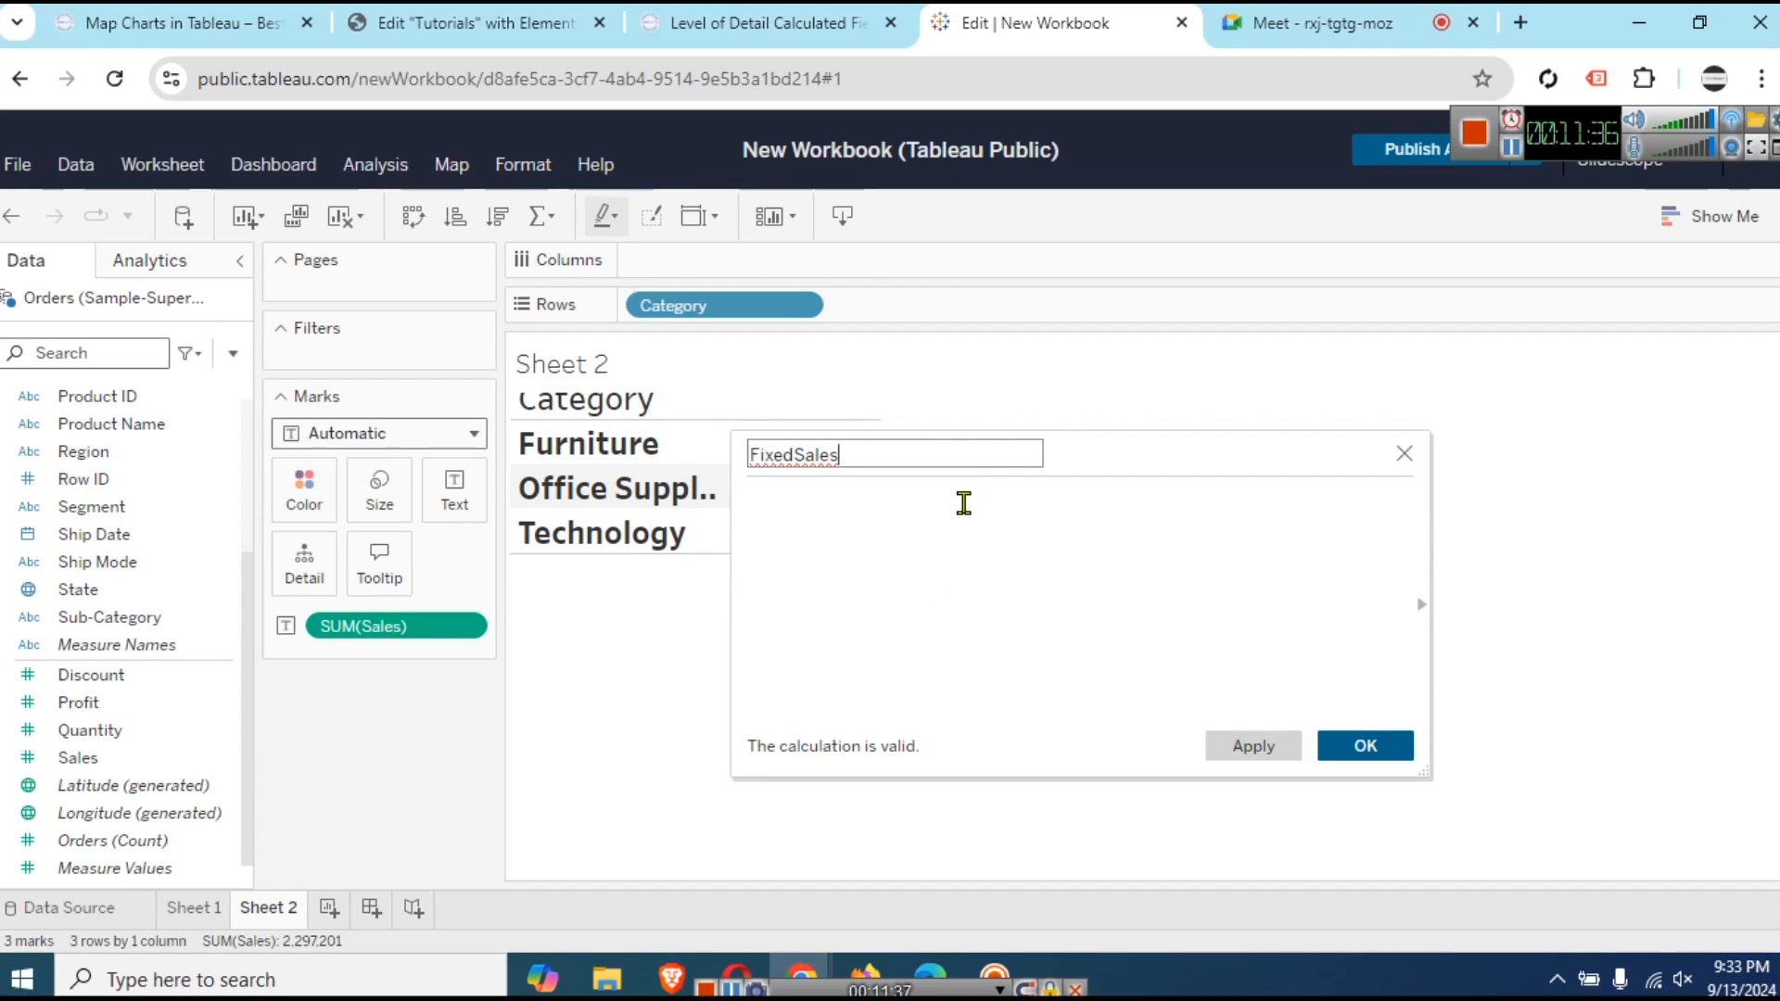
{"action": "left_click", "coordinate": [1024, 614]}
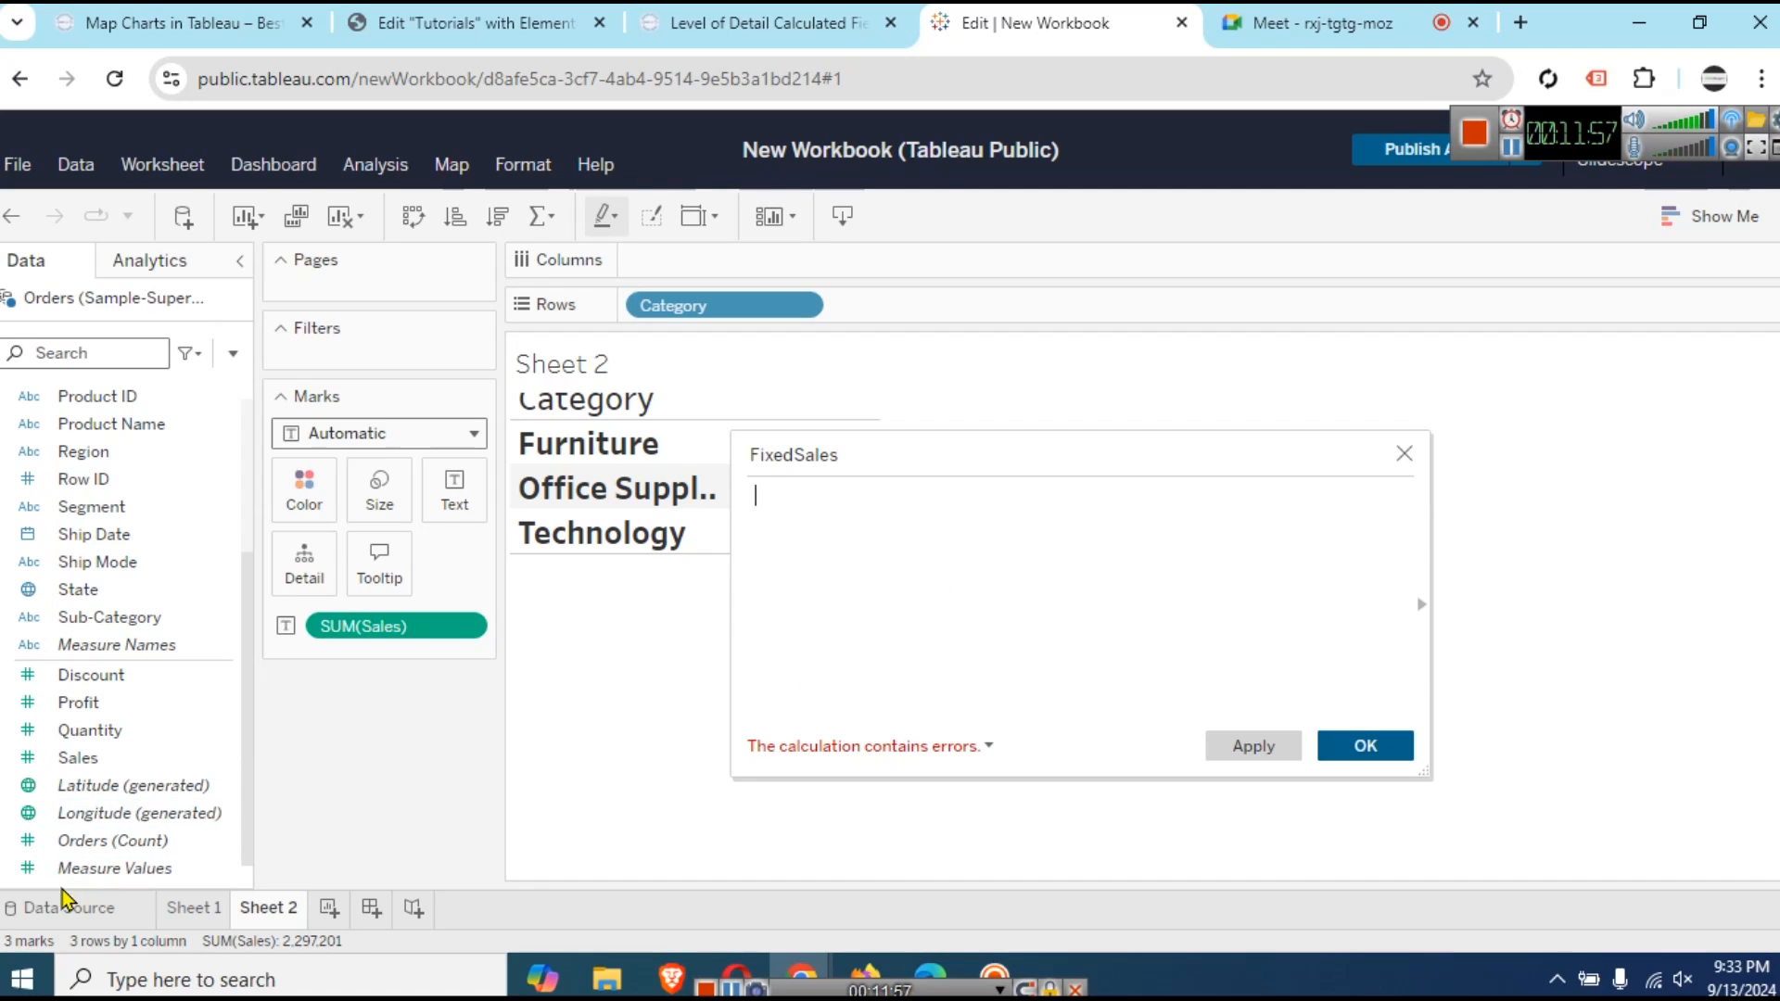
- Look at the filter option on the data source page, return to Sheet 2 and move the FixedSales editor clear of the sales table
{"action": "left_click", "coordinate": [94, 912]}
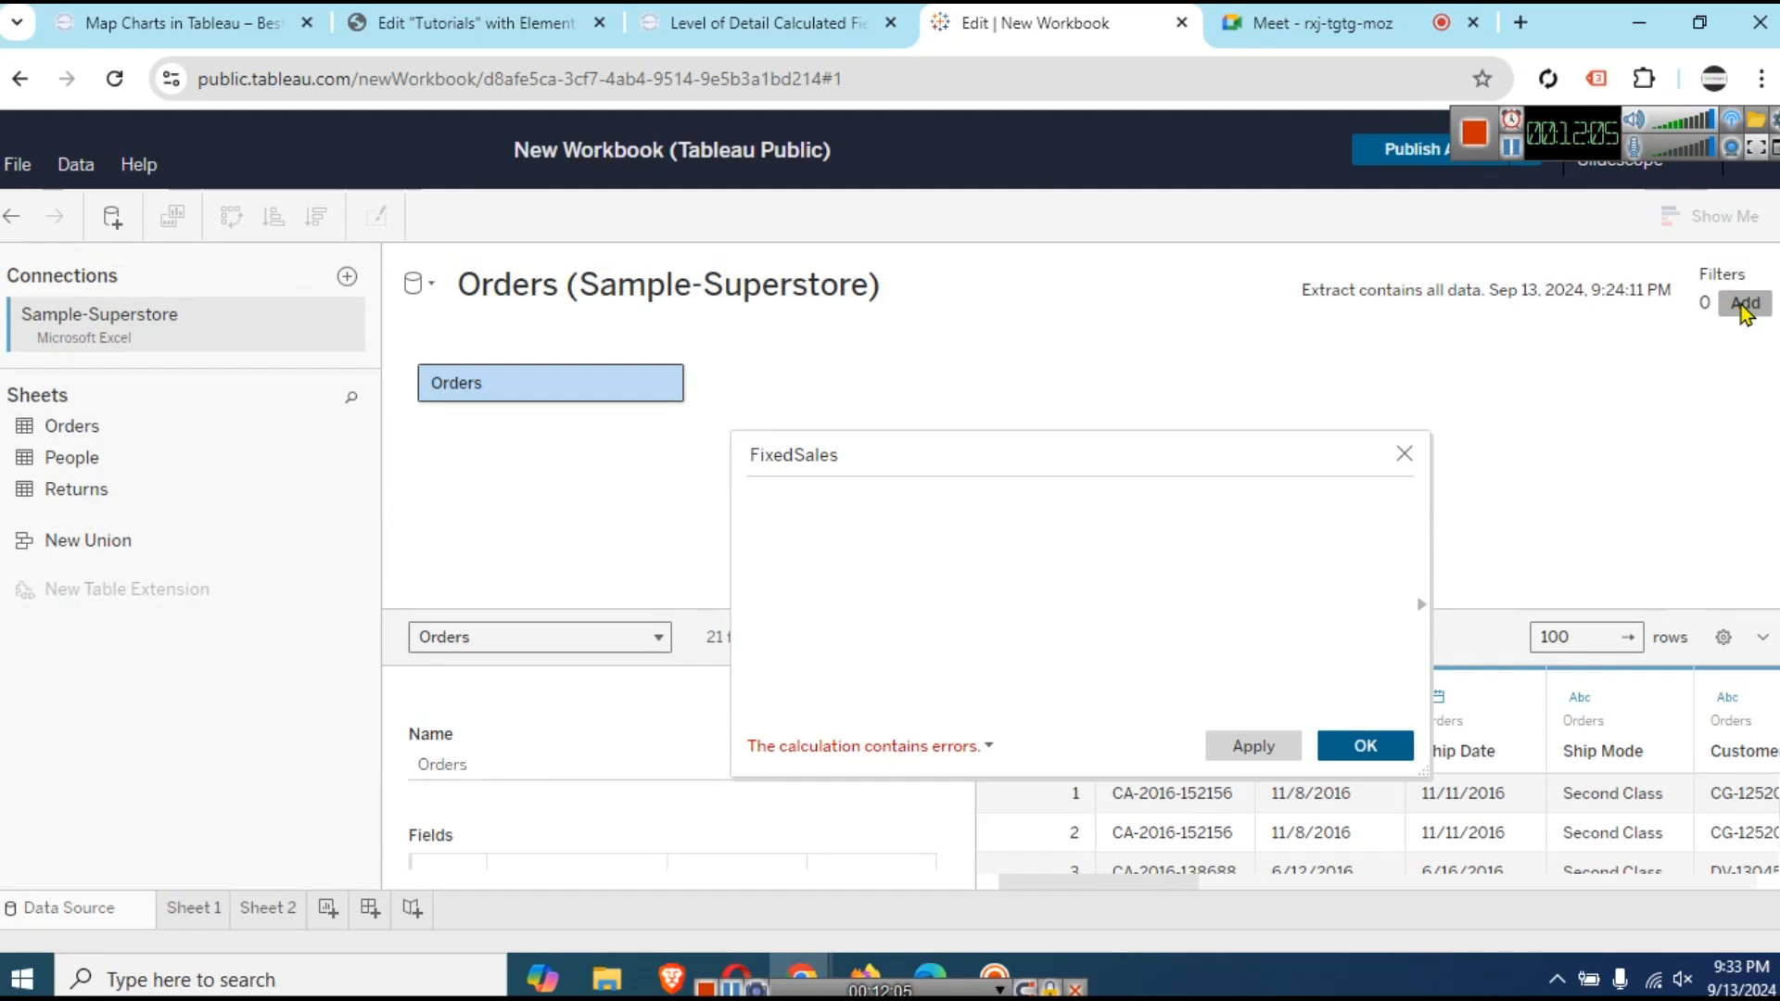
{"action": "left_click_drag", "start_coordinate": [1145, 447], "coordinate": [960, 418]}
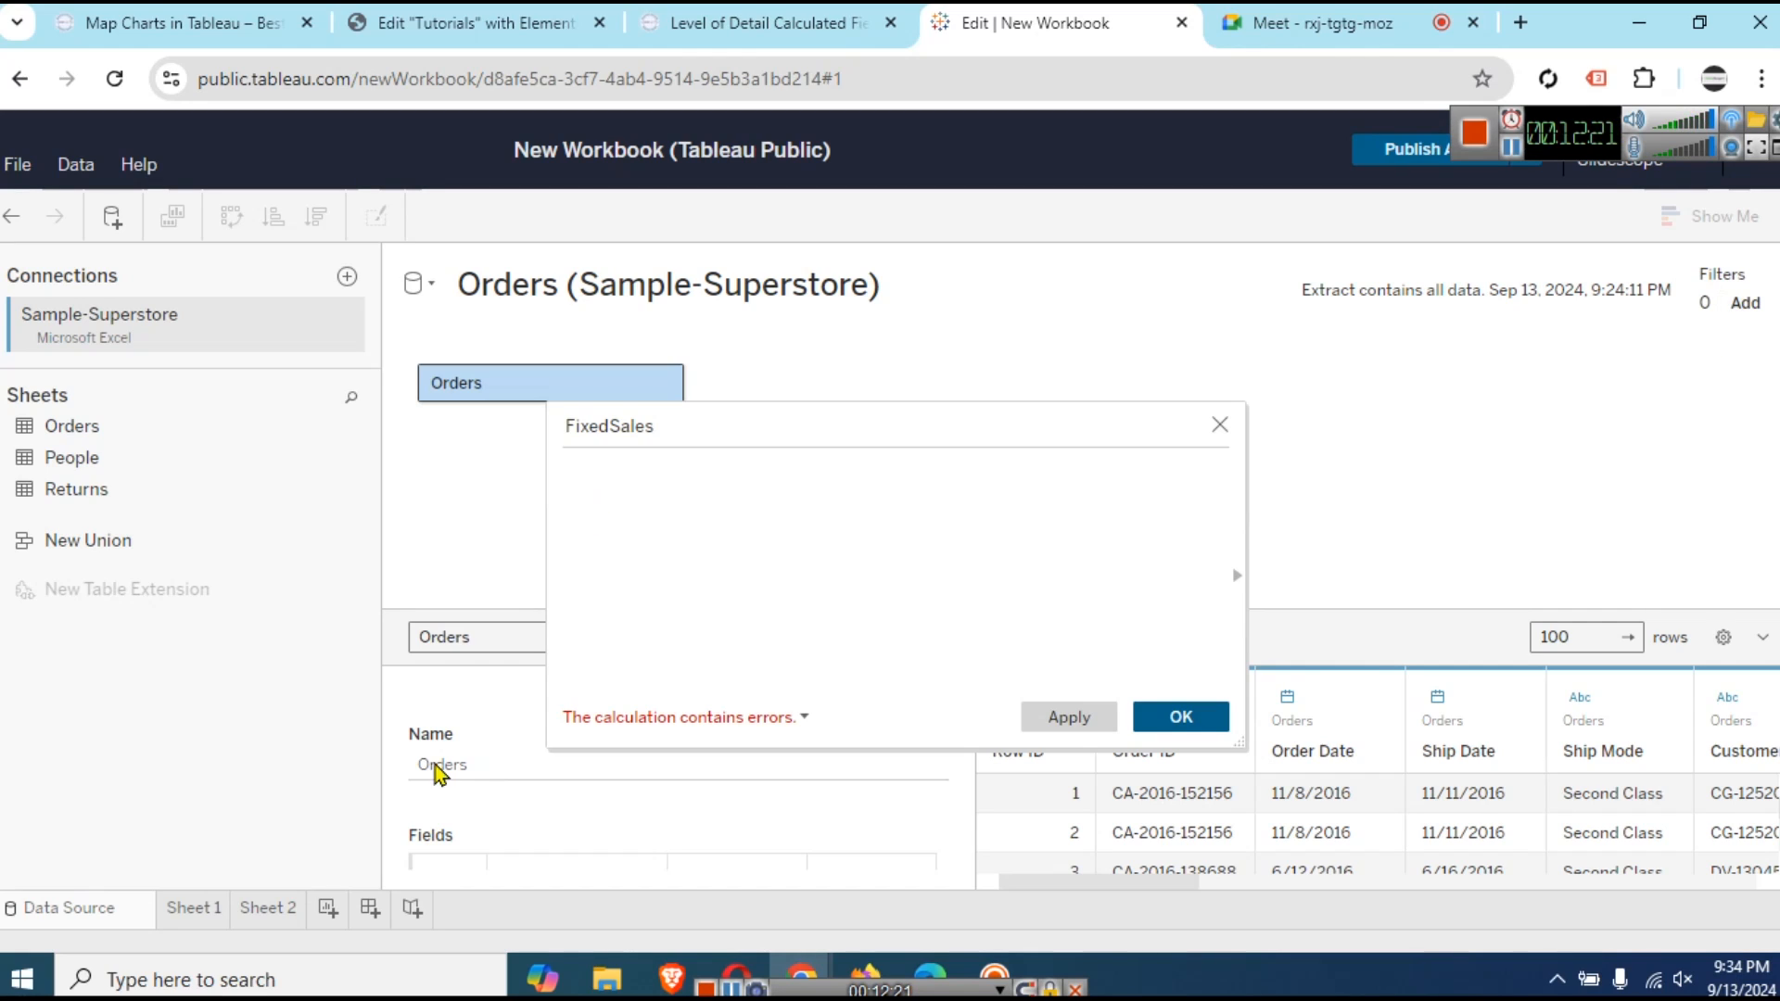
{"action": "left_click", "coordinate": [266, 911]}
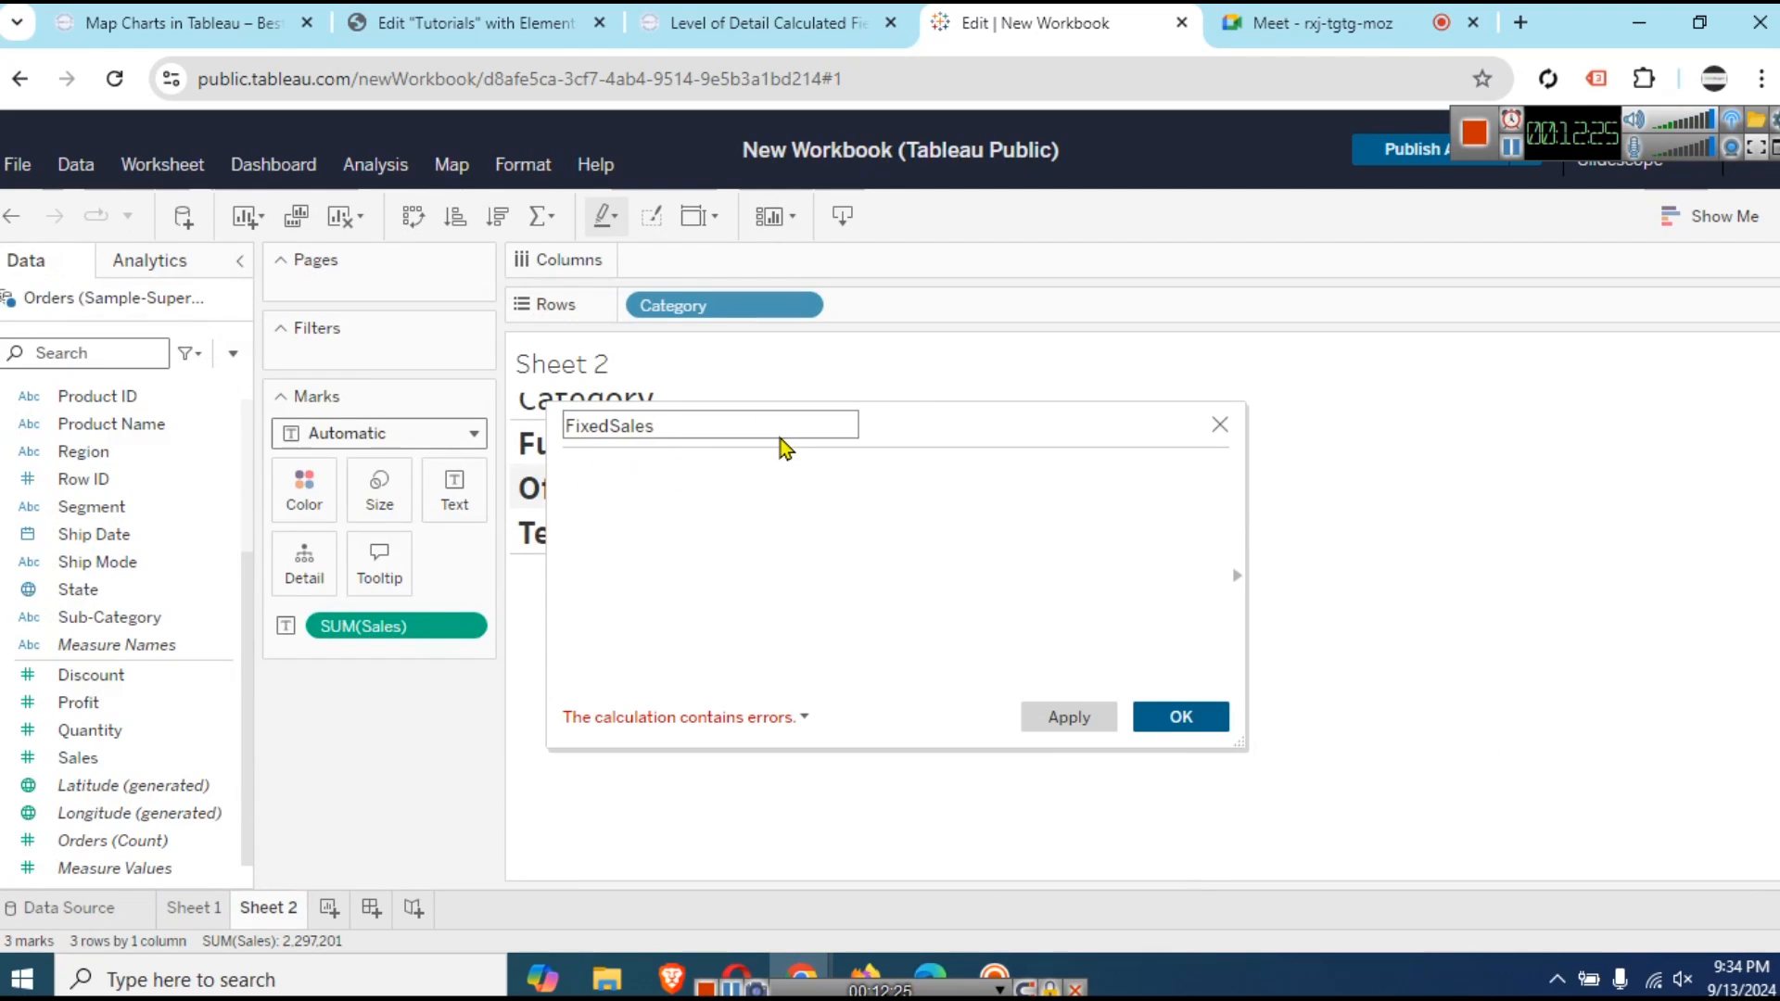
{"action": "left_click_drag", "start_coordinate": [977, 445], "coordinate": [1110, 449]}
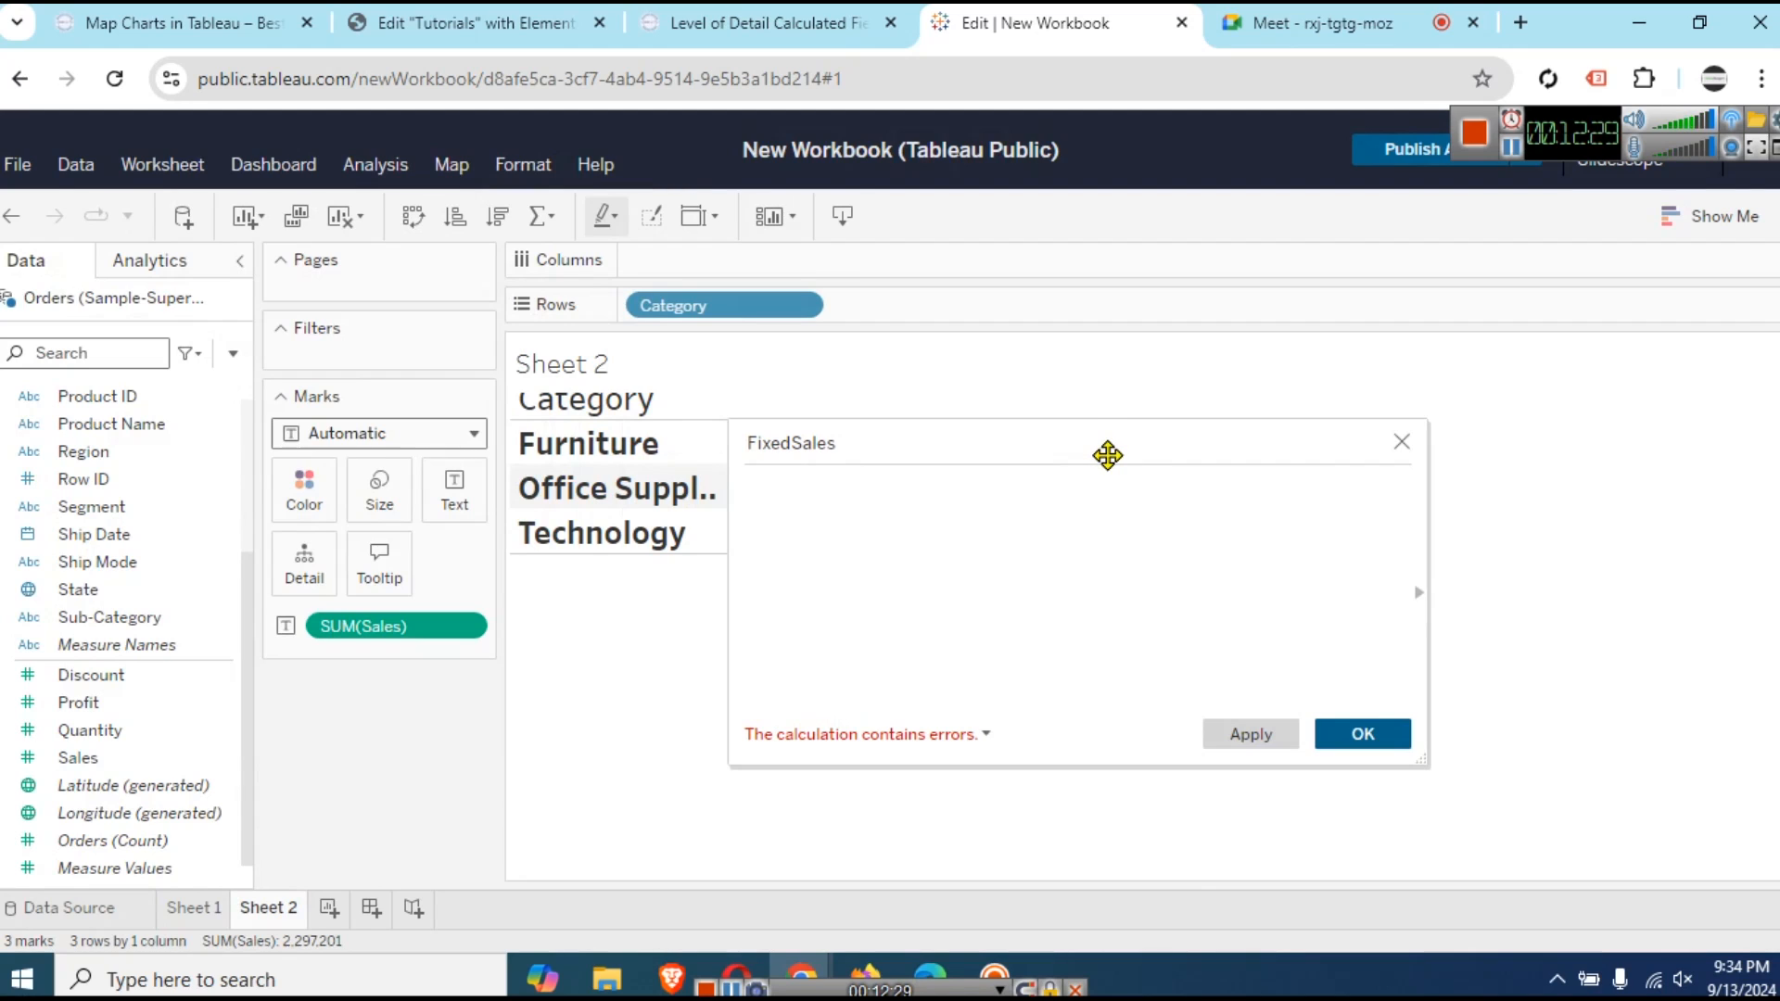
{"action": "left_click_drag", "start_coordinate": [1175, 458], "coordinate": [1215, 465]}
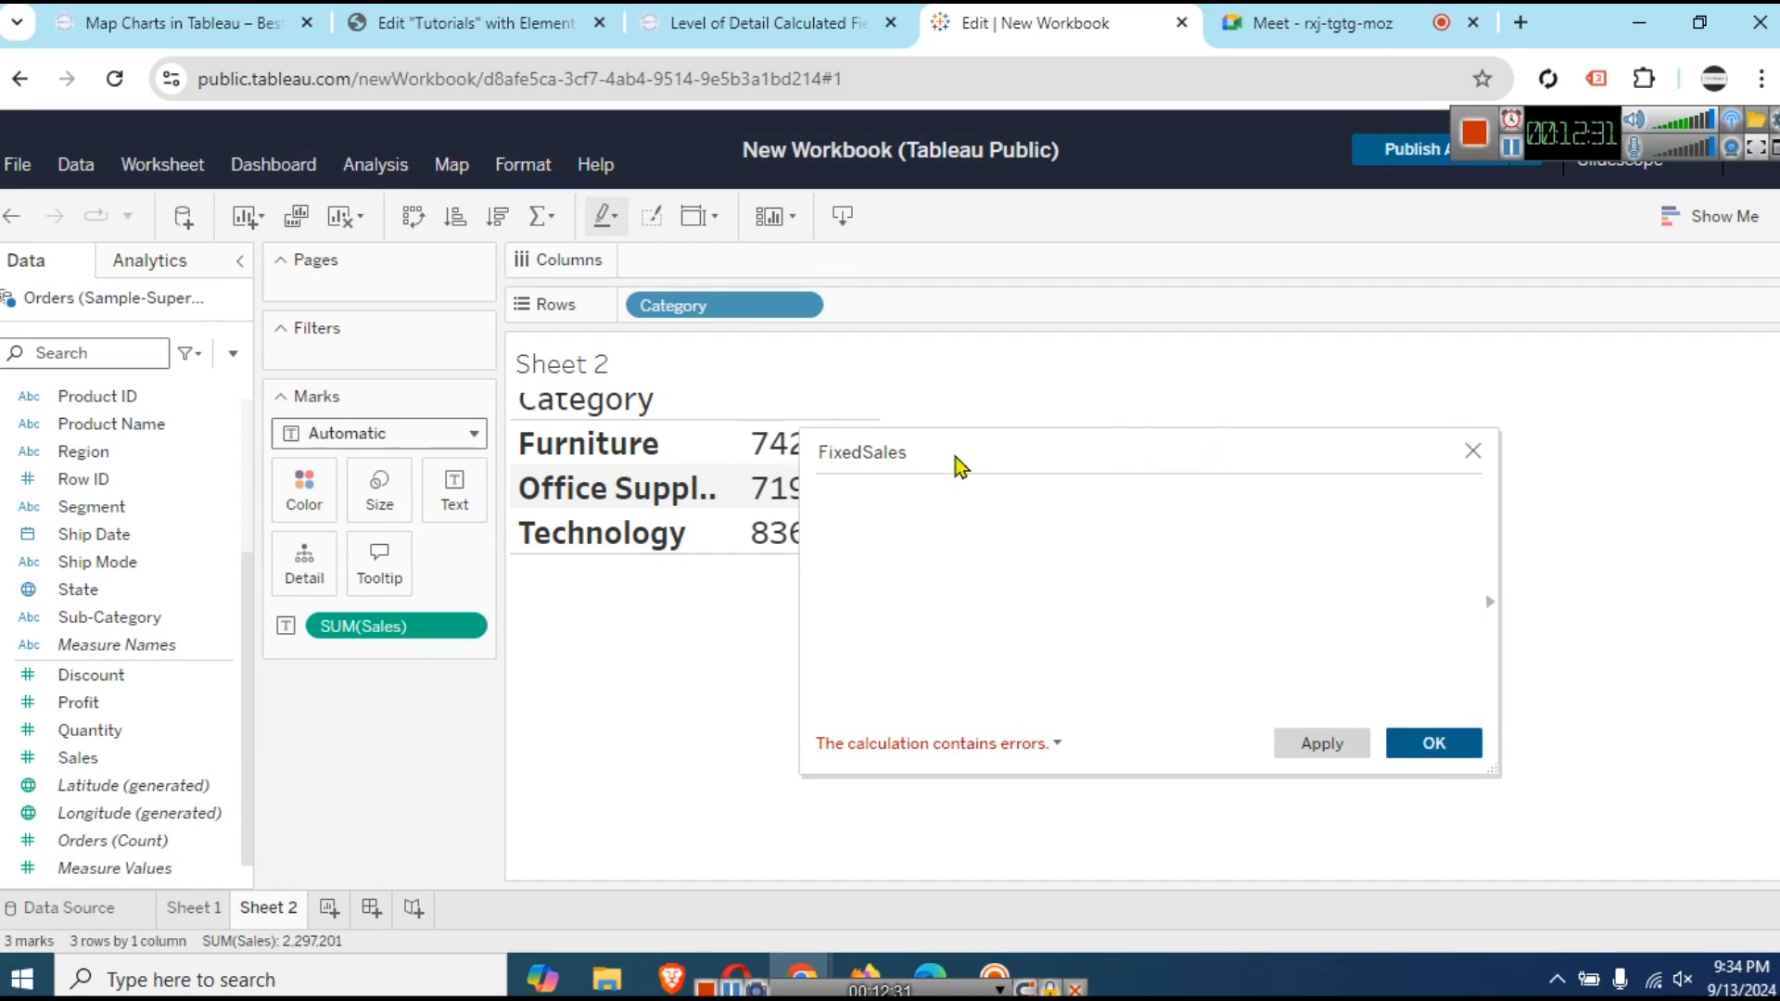
- Enter the formula {Fixed: SUM([Sales])} for the FixedSales calculated field
{"action": "left_click", "coordinate": [942, 560]}
{"action": "key", "text": "ctrl+plus"}
{"action": "key", "text": "ctrl+plus"}
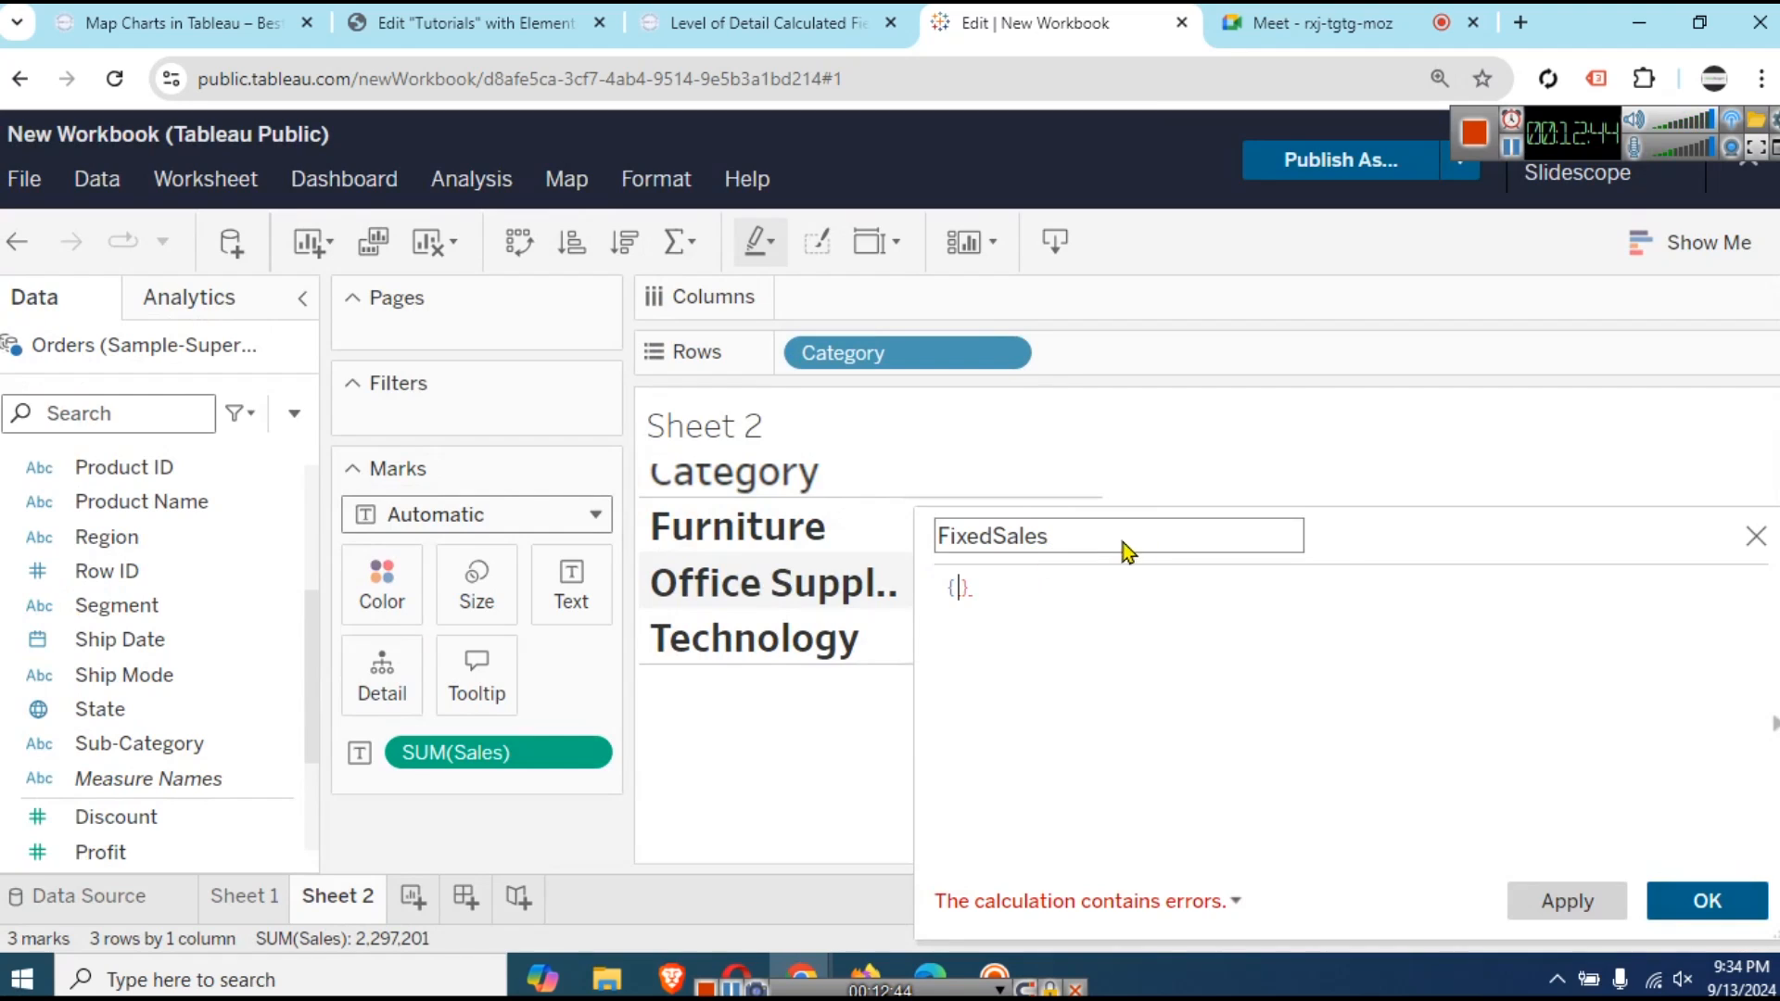
{"action": "left_click_drag", "start_coordinate": [1335, 548], "coordinate": [1116, 457]}
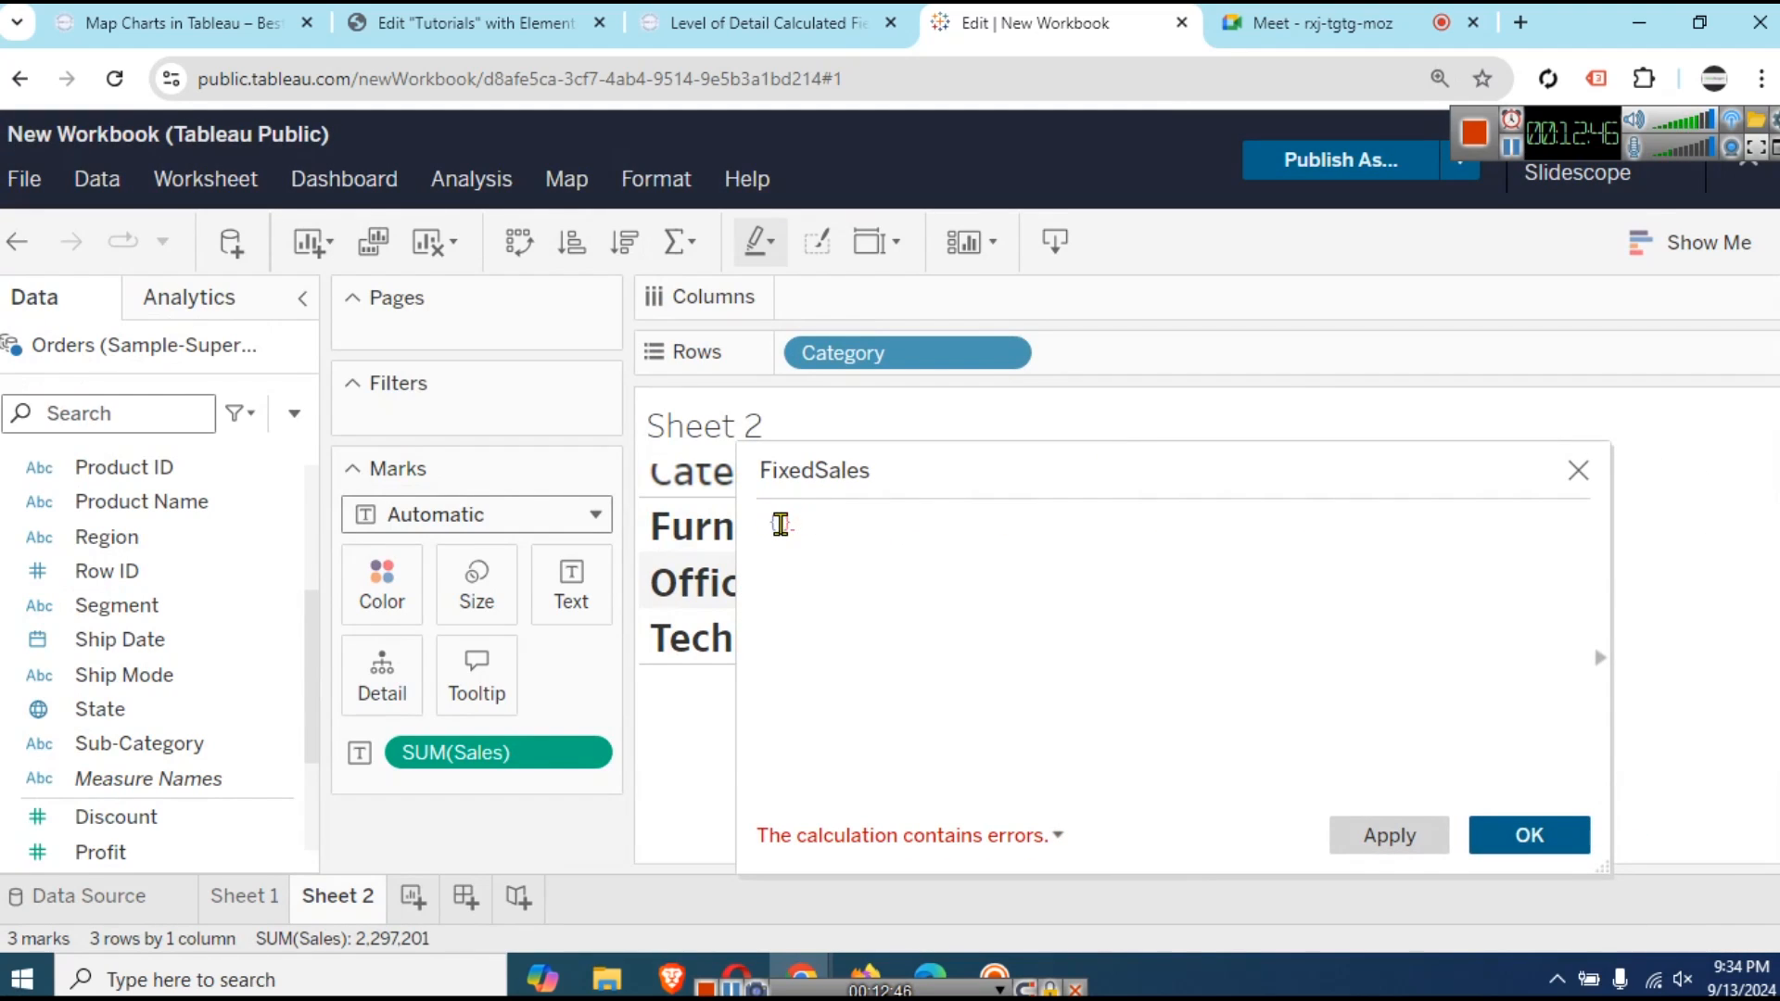
{"action": "type", "text": "Fixe"}
{"action": "type", "text": "d"}
{"action": "type", "text": ": SUM("}
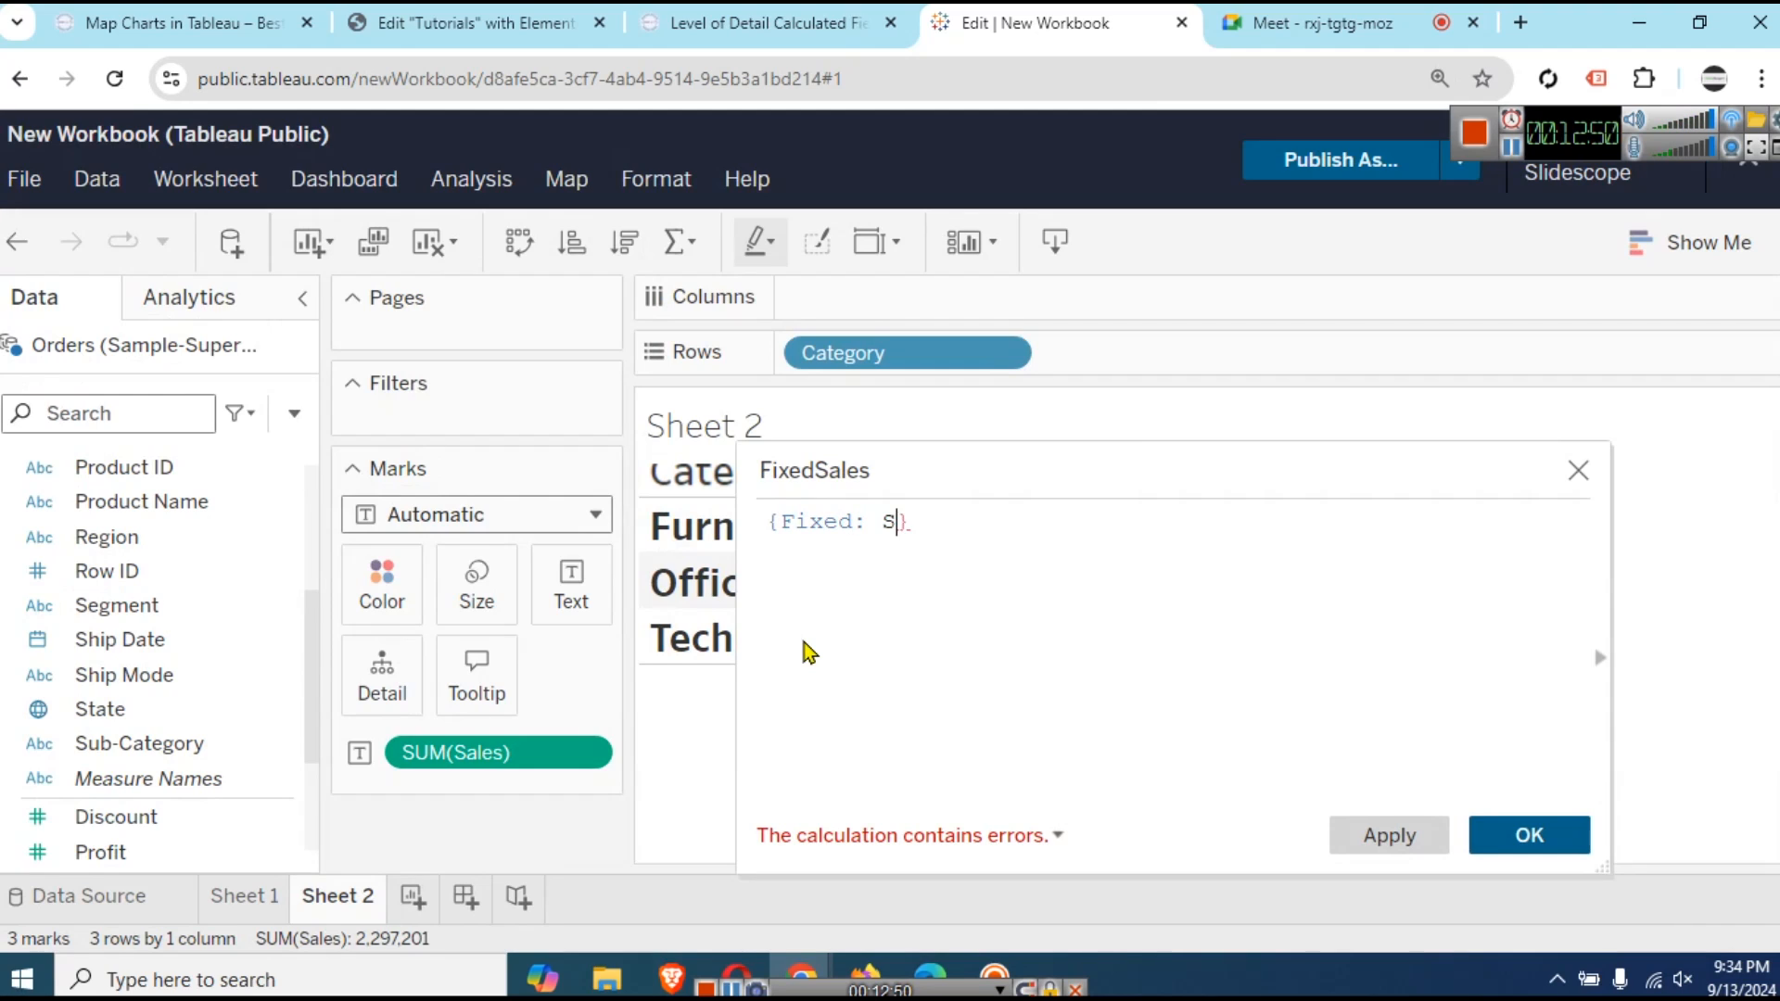
{"action": "type", "text": "SAles"}
{"action": "key", "text": "BackSpace"}
{"action": "key", "text": "BackSpace"}
{"action": "key", "text": "BackSpace"}
{"action": "key", "text": "BackSpace"}
{"action": "type", "text": "ales"}
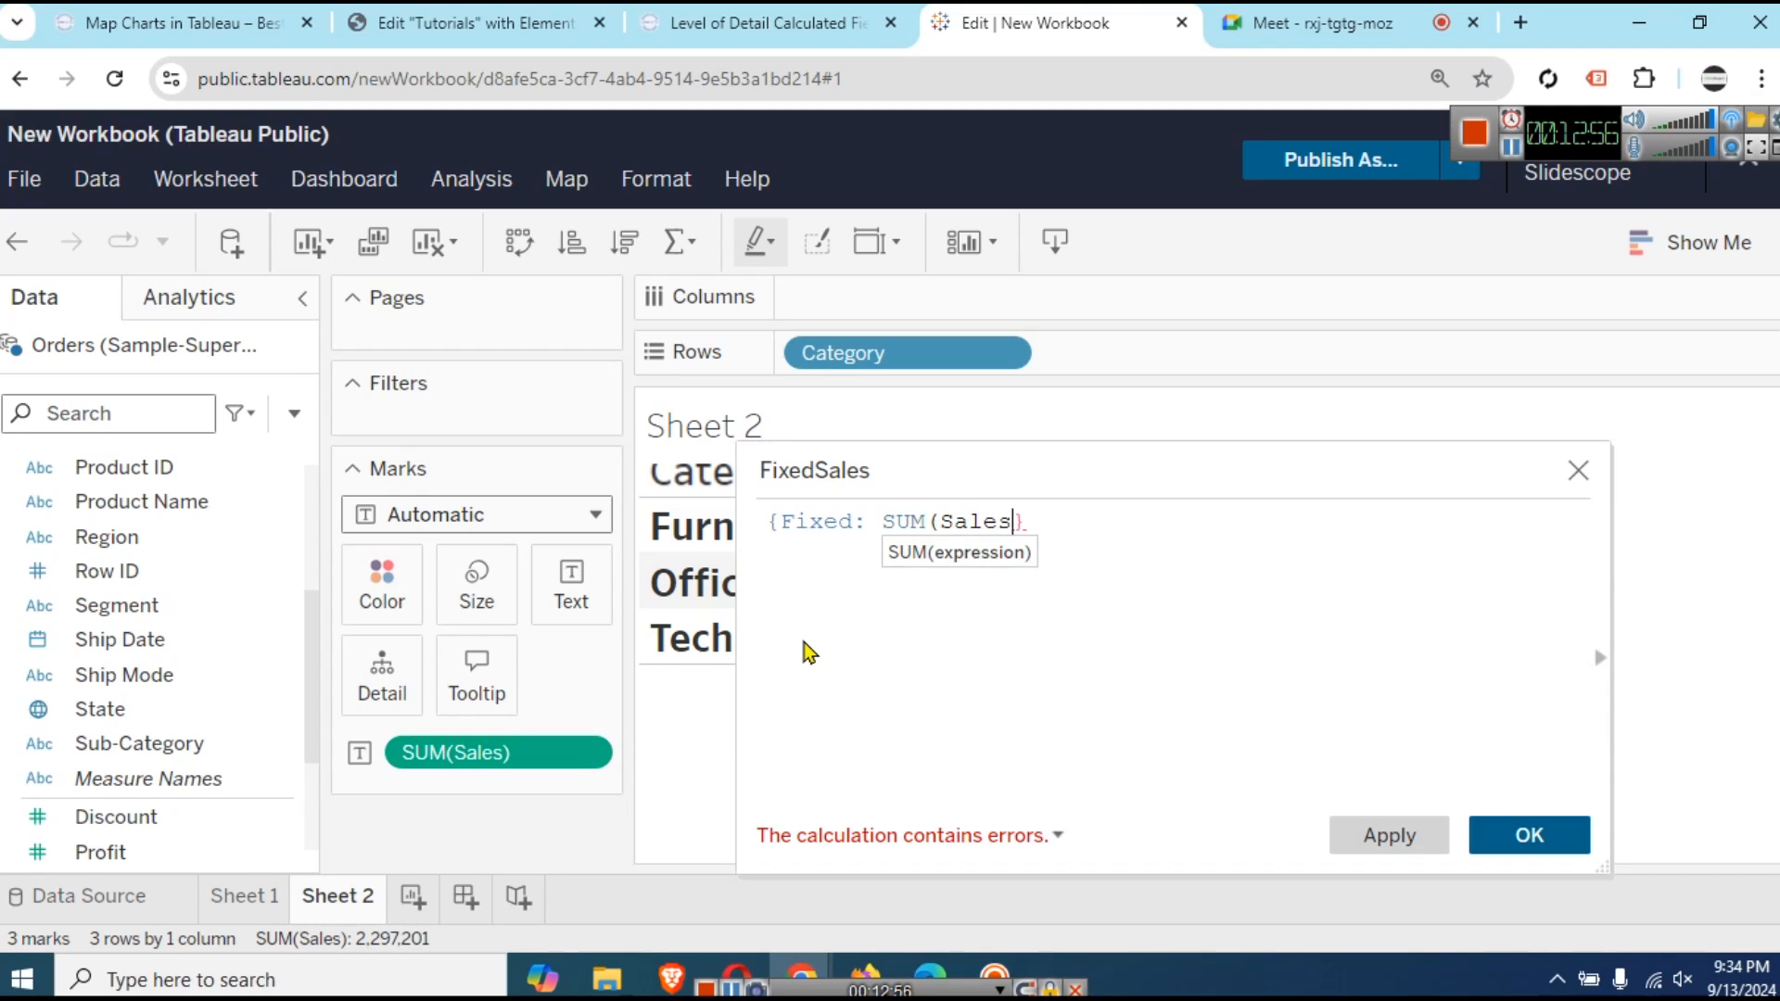
{"action": "key", "text": "Return"}
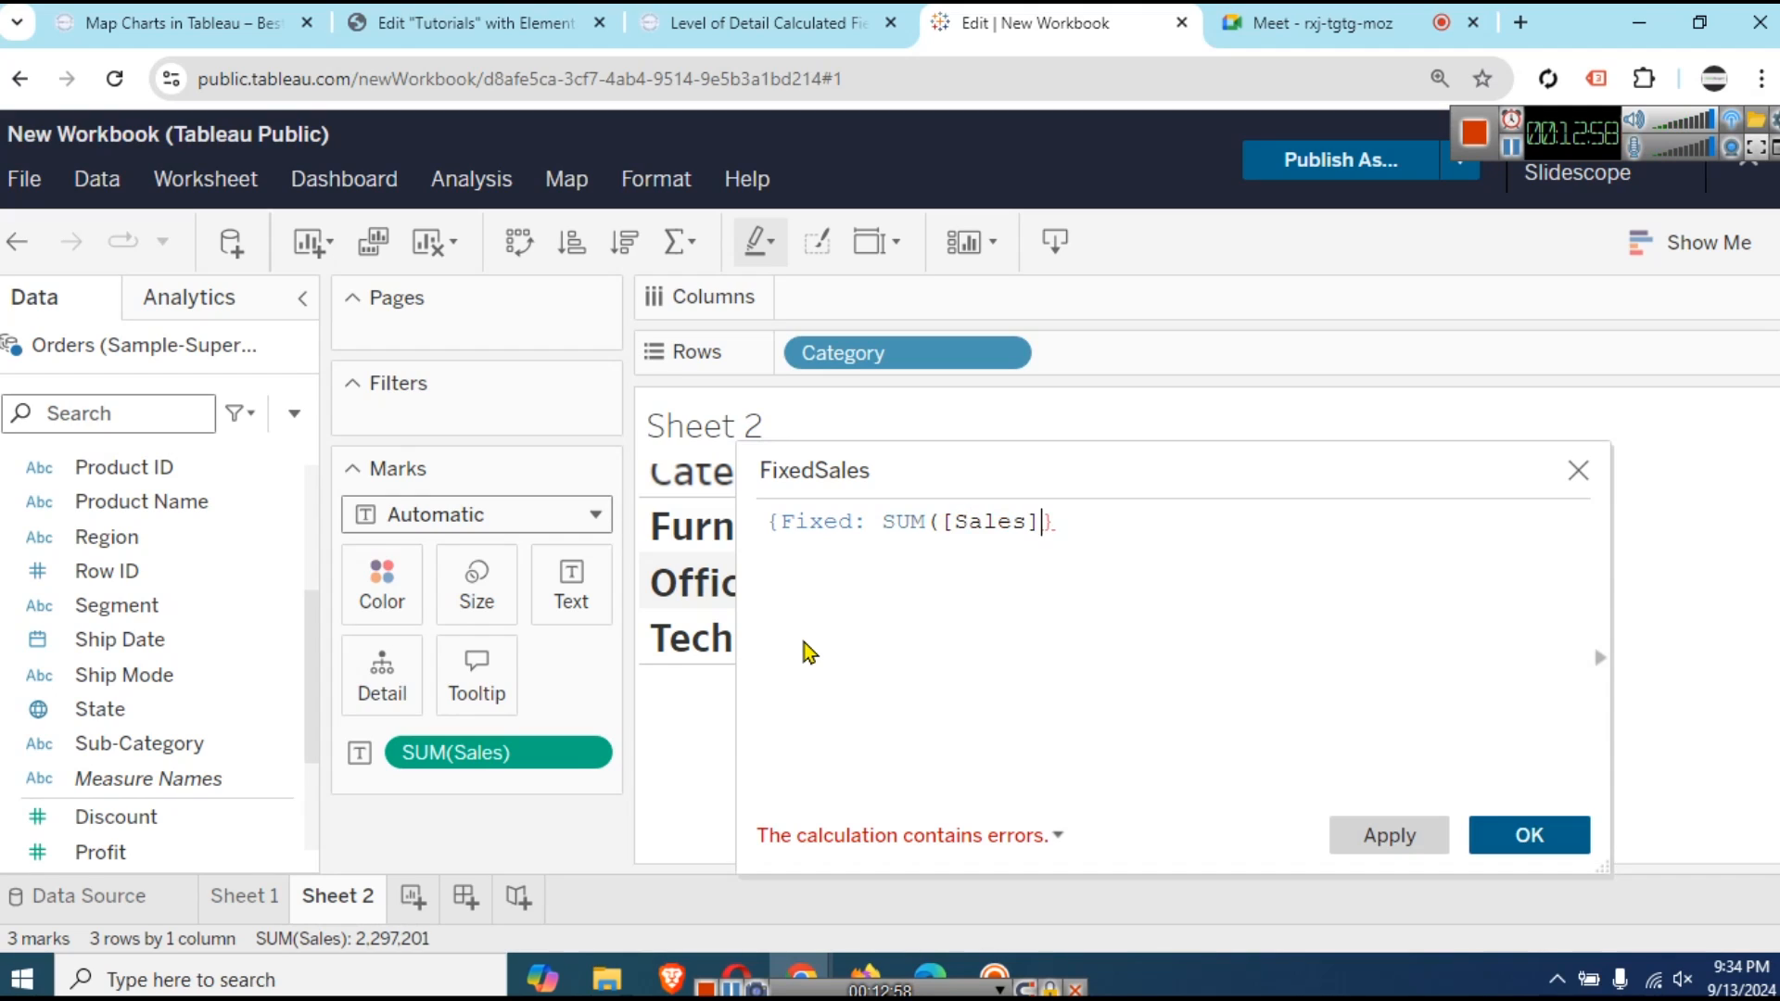
{"action": "type", "text": ")"}
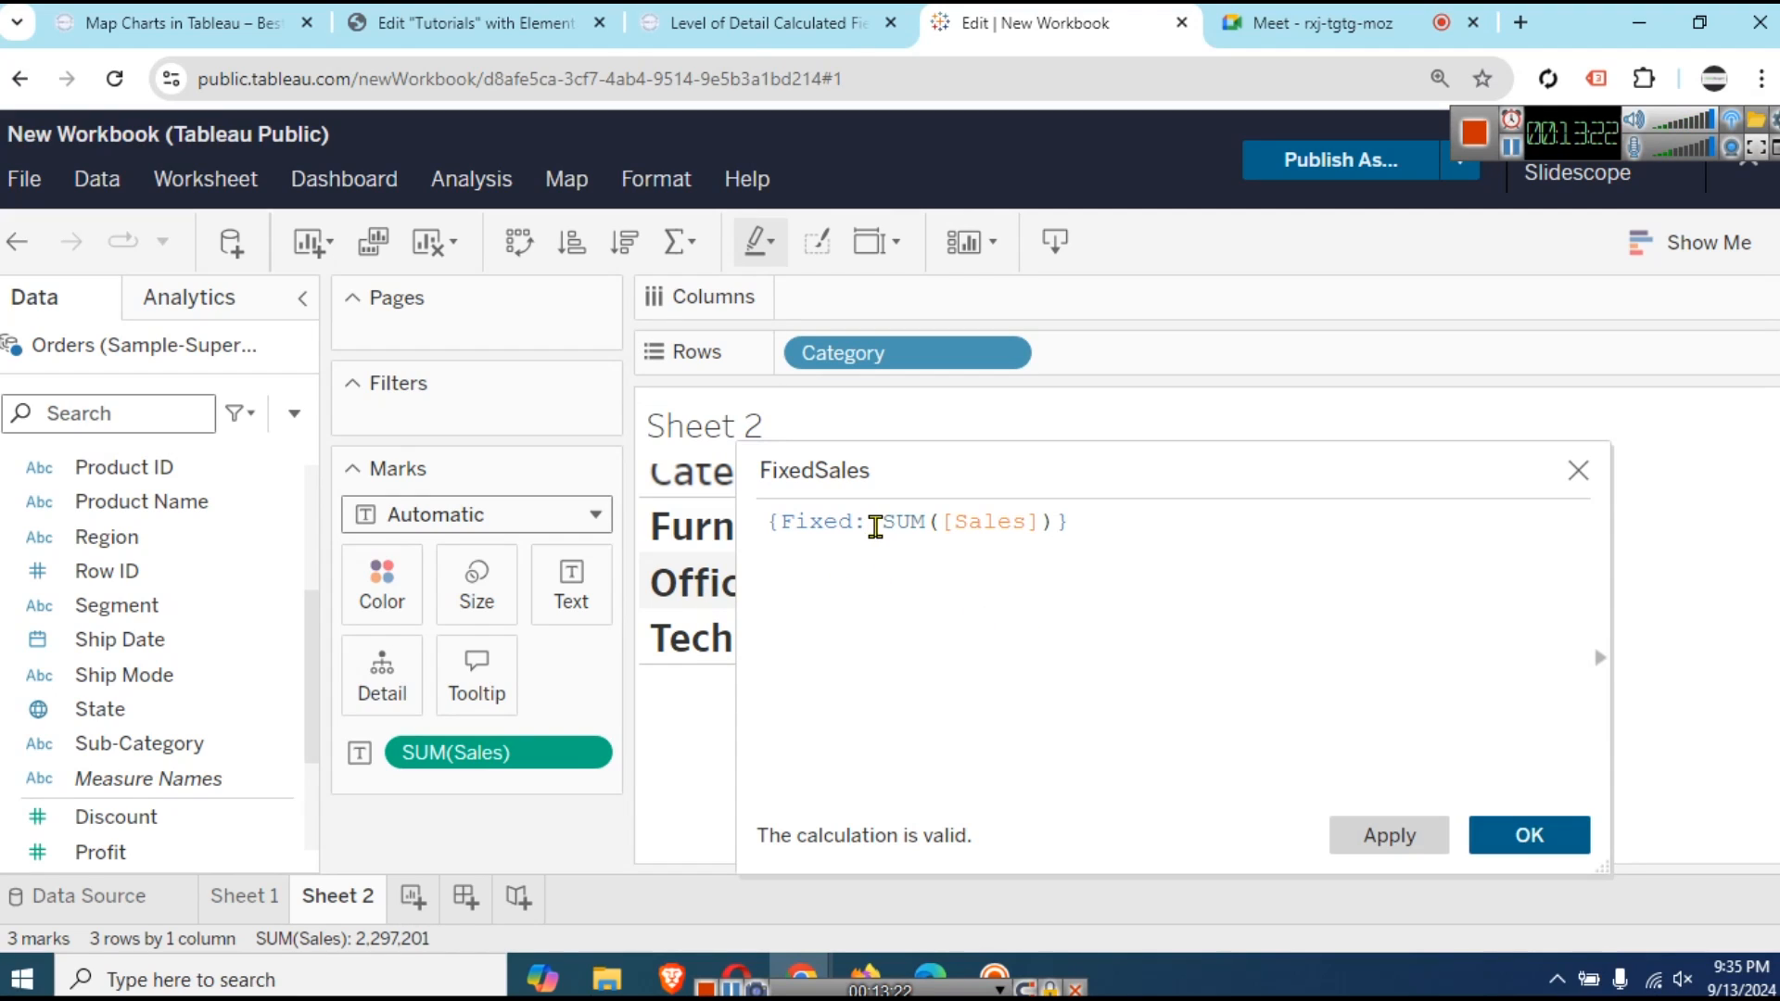
- Highlight the SUM expression in the formula, then apply and save the FixedSales calculation
{"action": "left_click_drag", "start_coordinate": [882, 522], "coordinate": [1042, 526]}
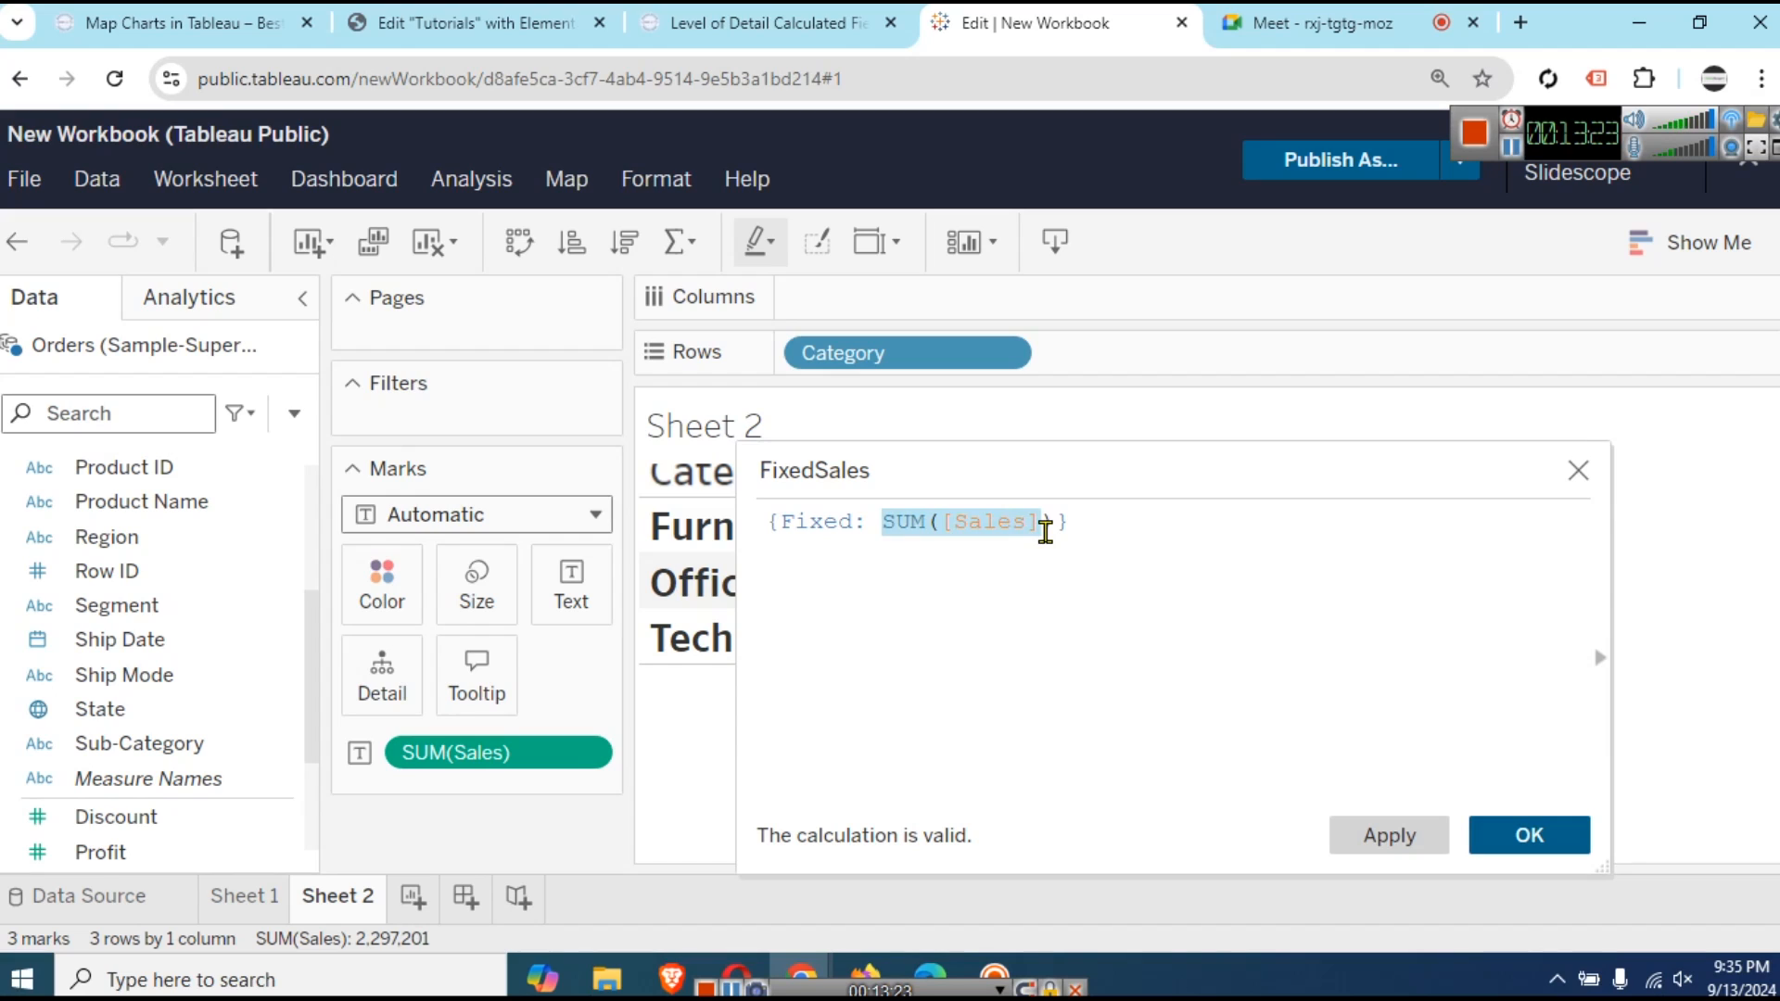
{"action": "left_click", "coordinate": [1126, 620]}
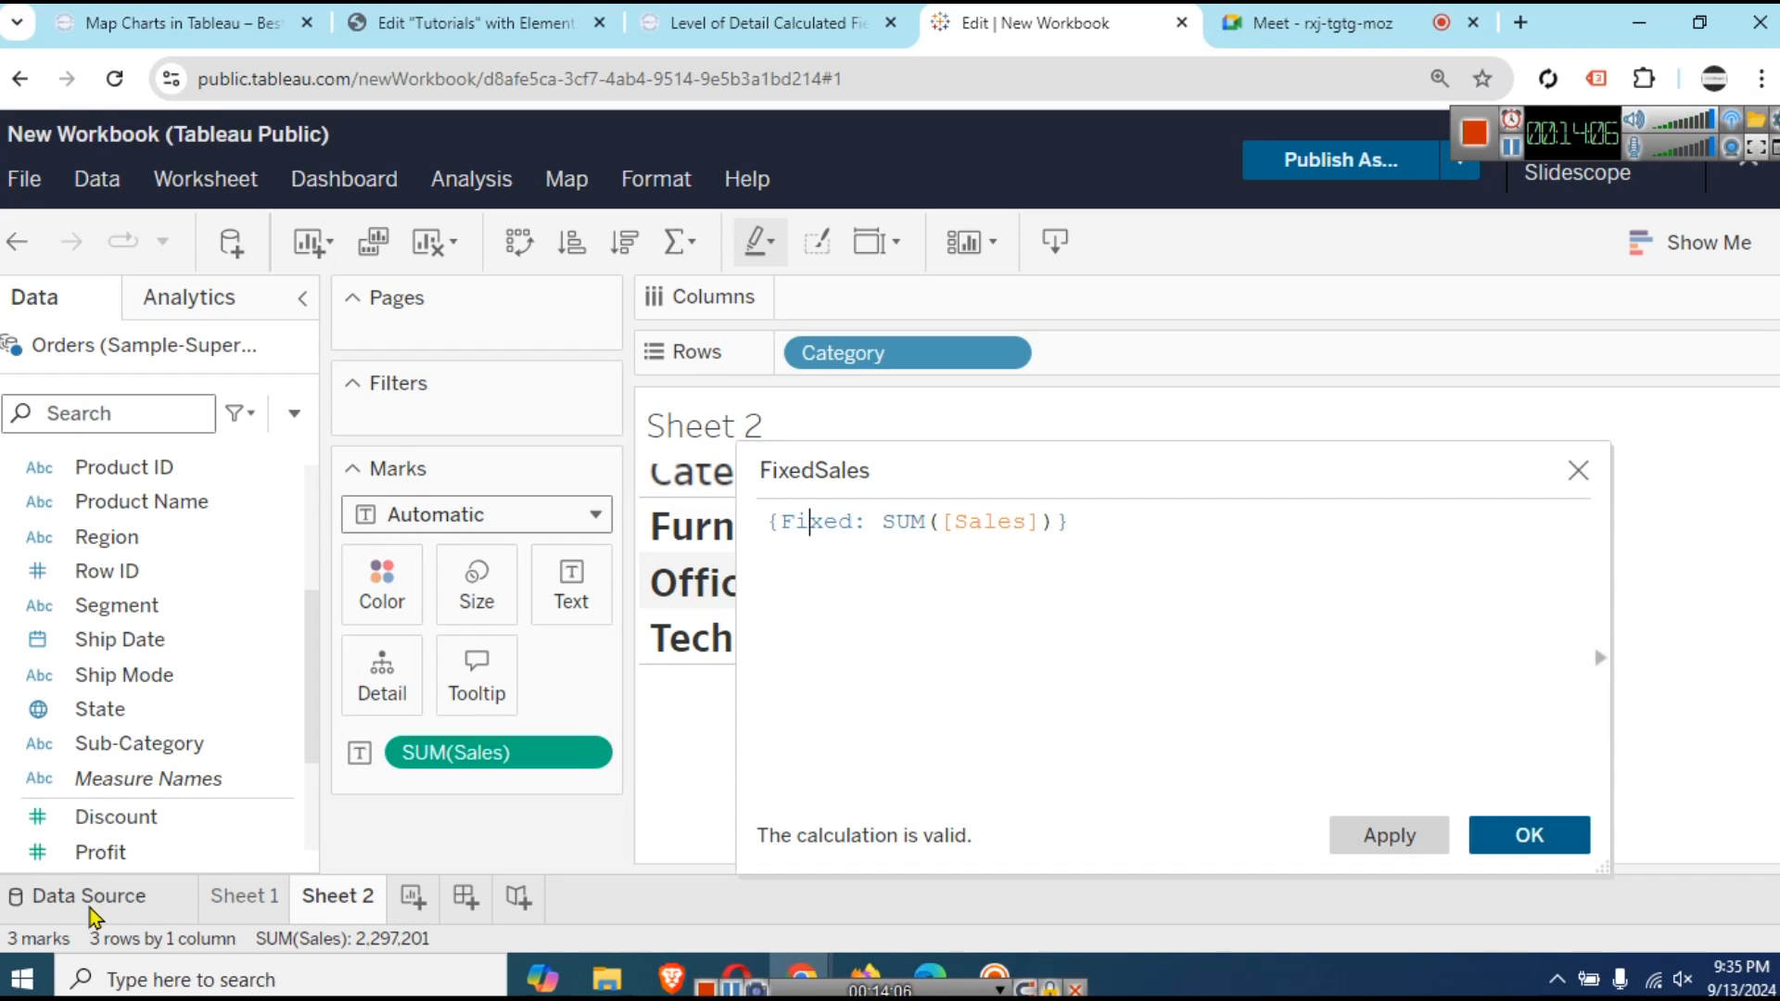
{"action": "left_click", "coordinate": [1398, 837]}
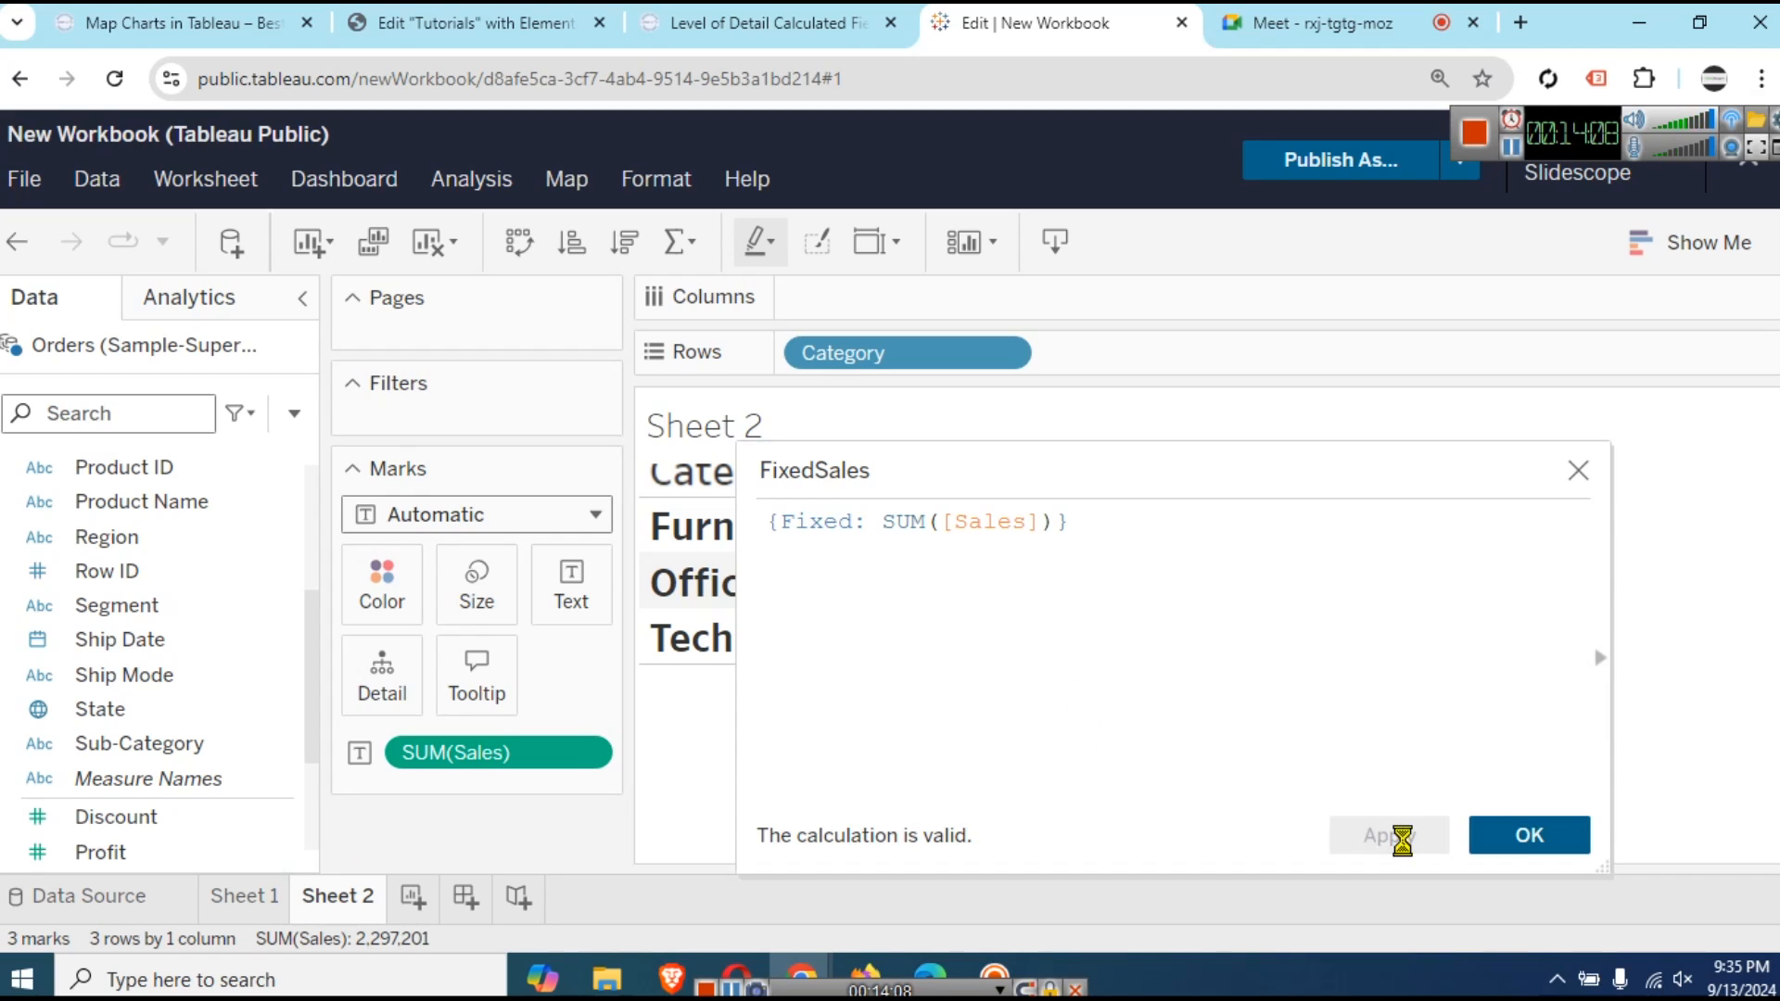
{"action": "left_click", "coordinate": [1528, 837]}
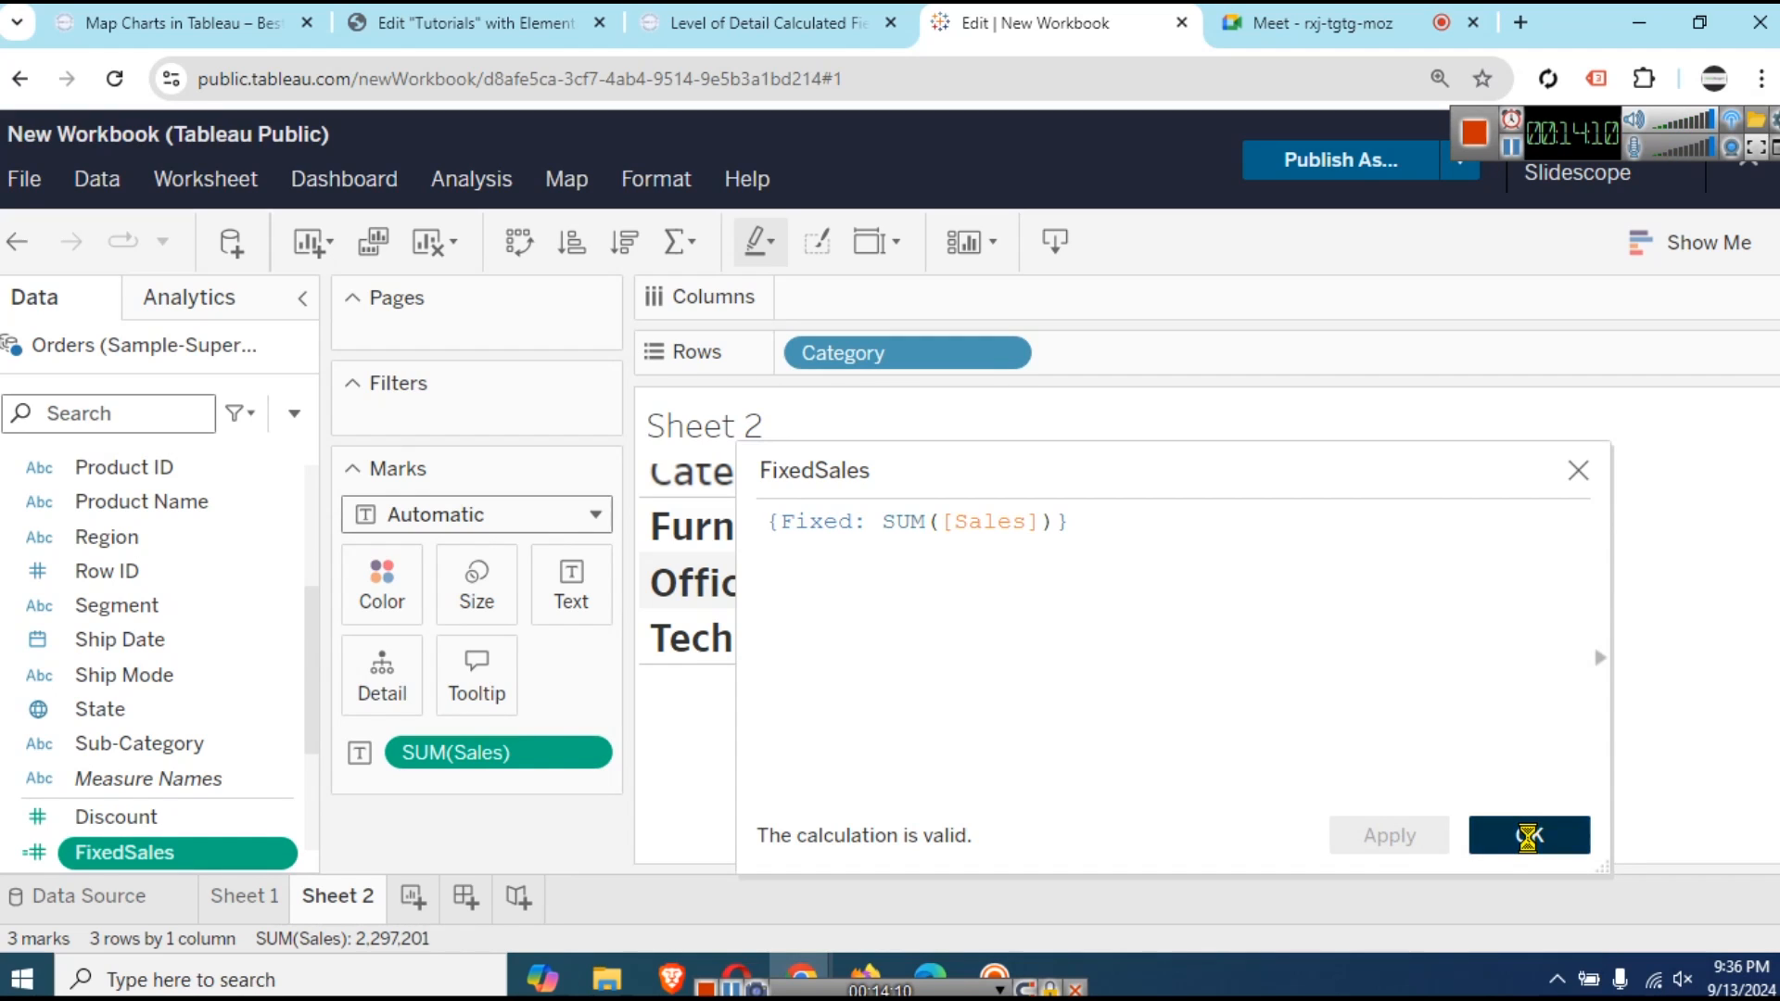
- Add FixedSales to Rows after Category and convert the view to a text table comparing it with Sales
{"action": "key", "text": "ctrl+minus"}
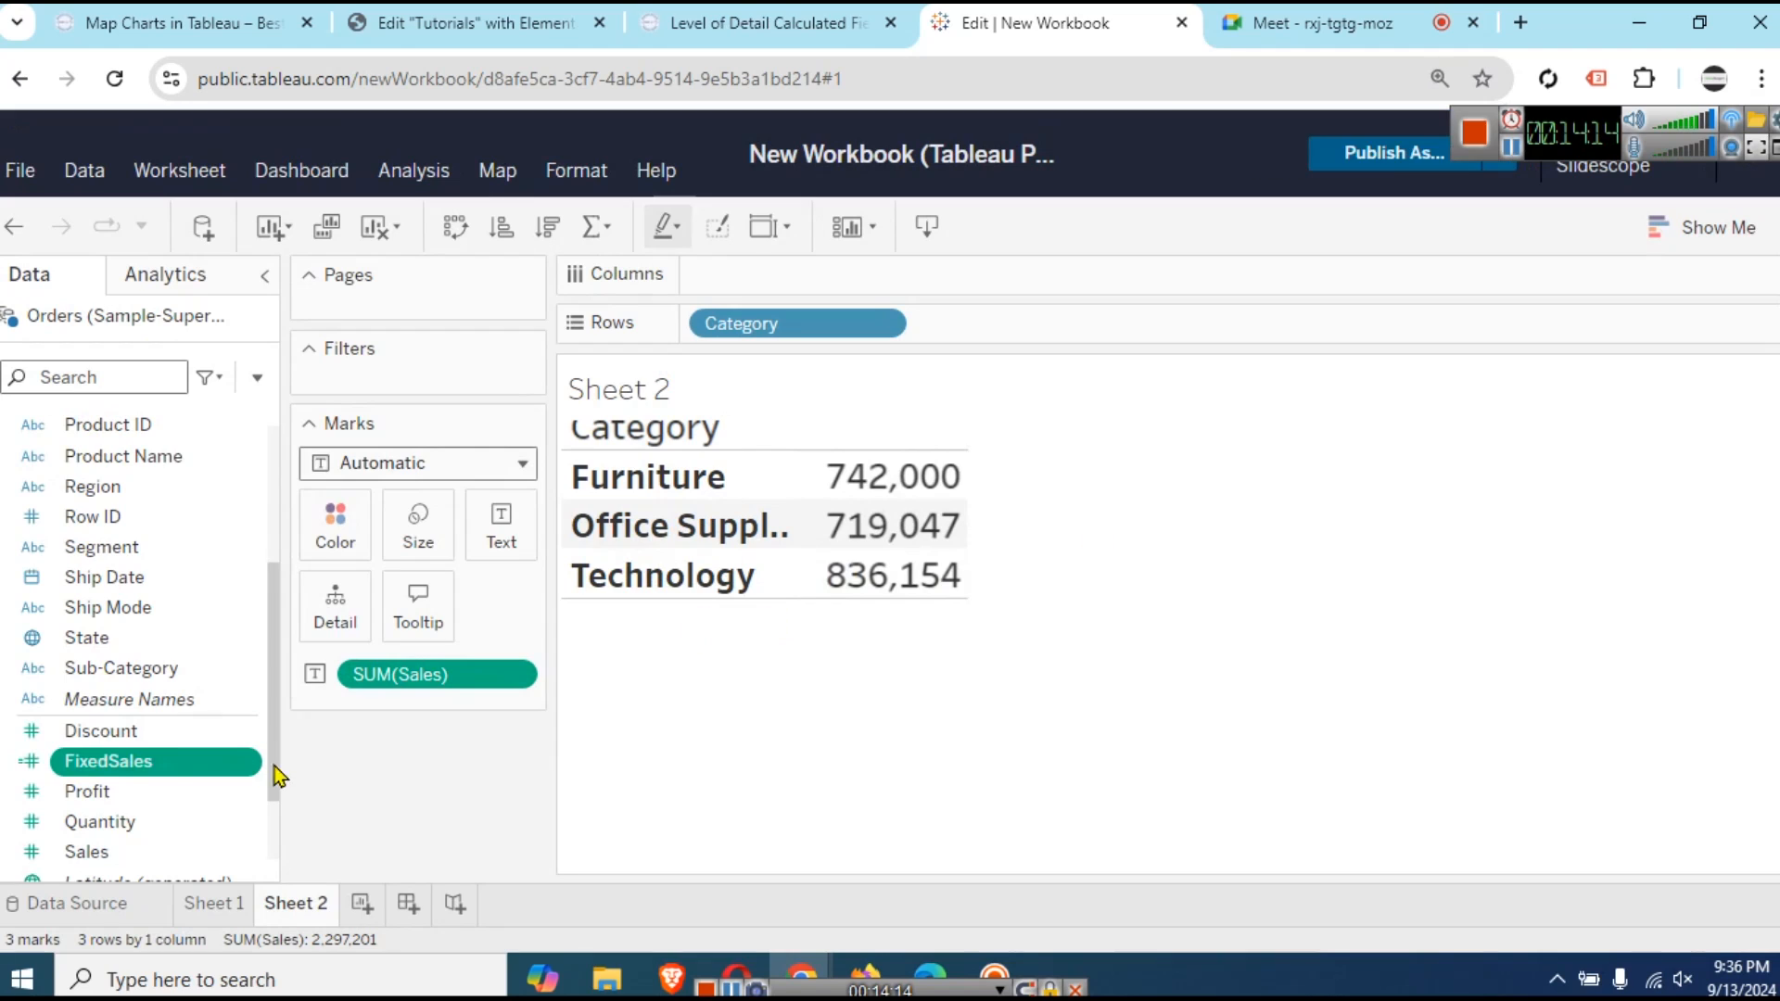
{"action": "left_click_drag", "start_coordinate": [238, 760], "coordinate": [1022, 329]}
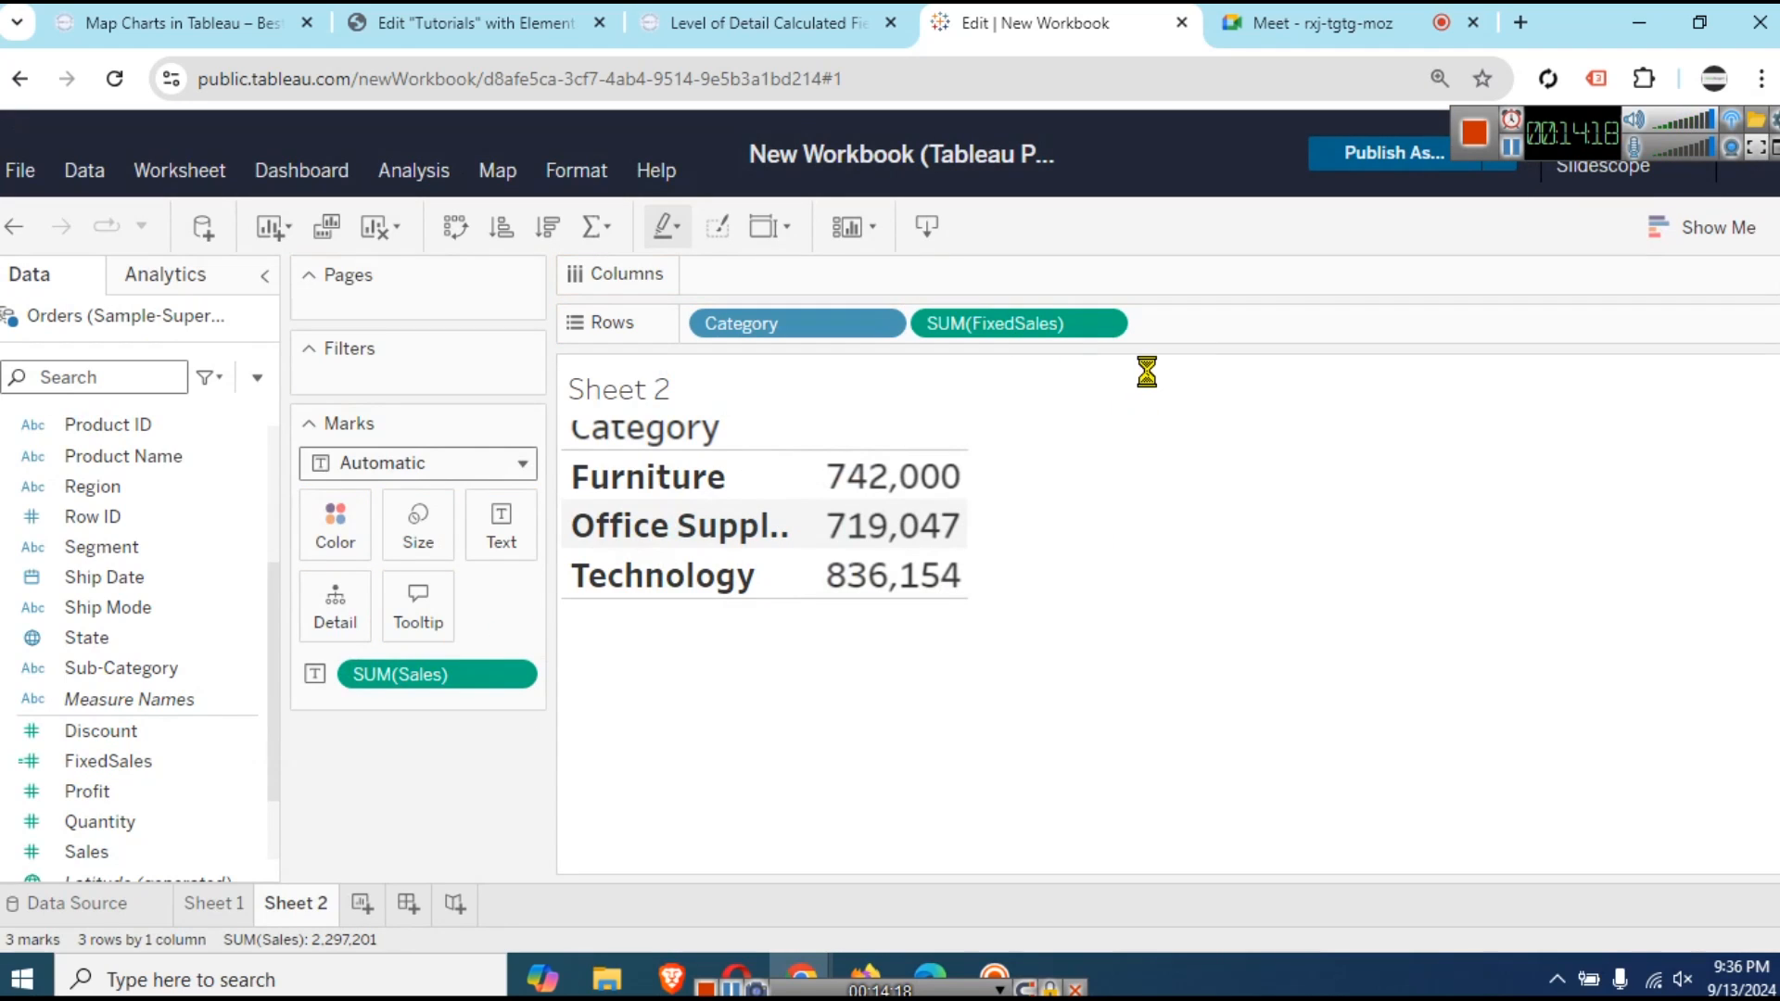
{"action": "left_click", "coordinate": [1720, 228]}
{"action": "left_click", "coordinate": [1520, 304]}
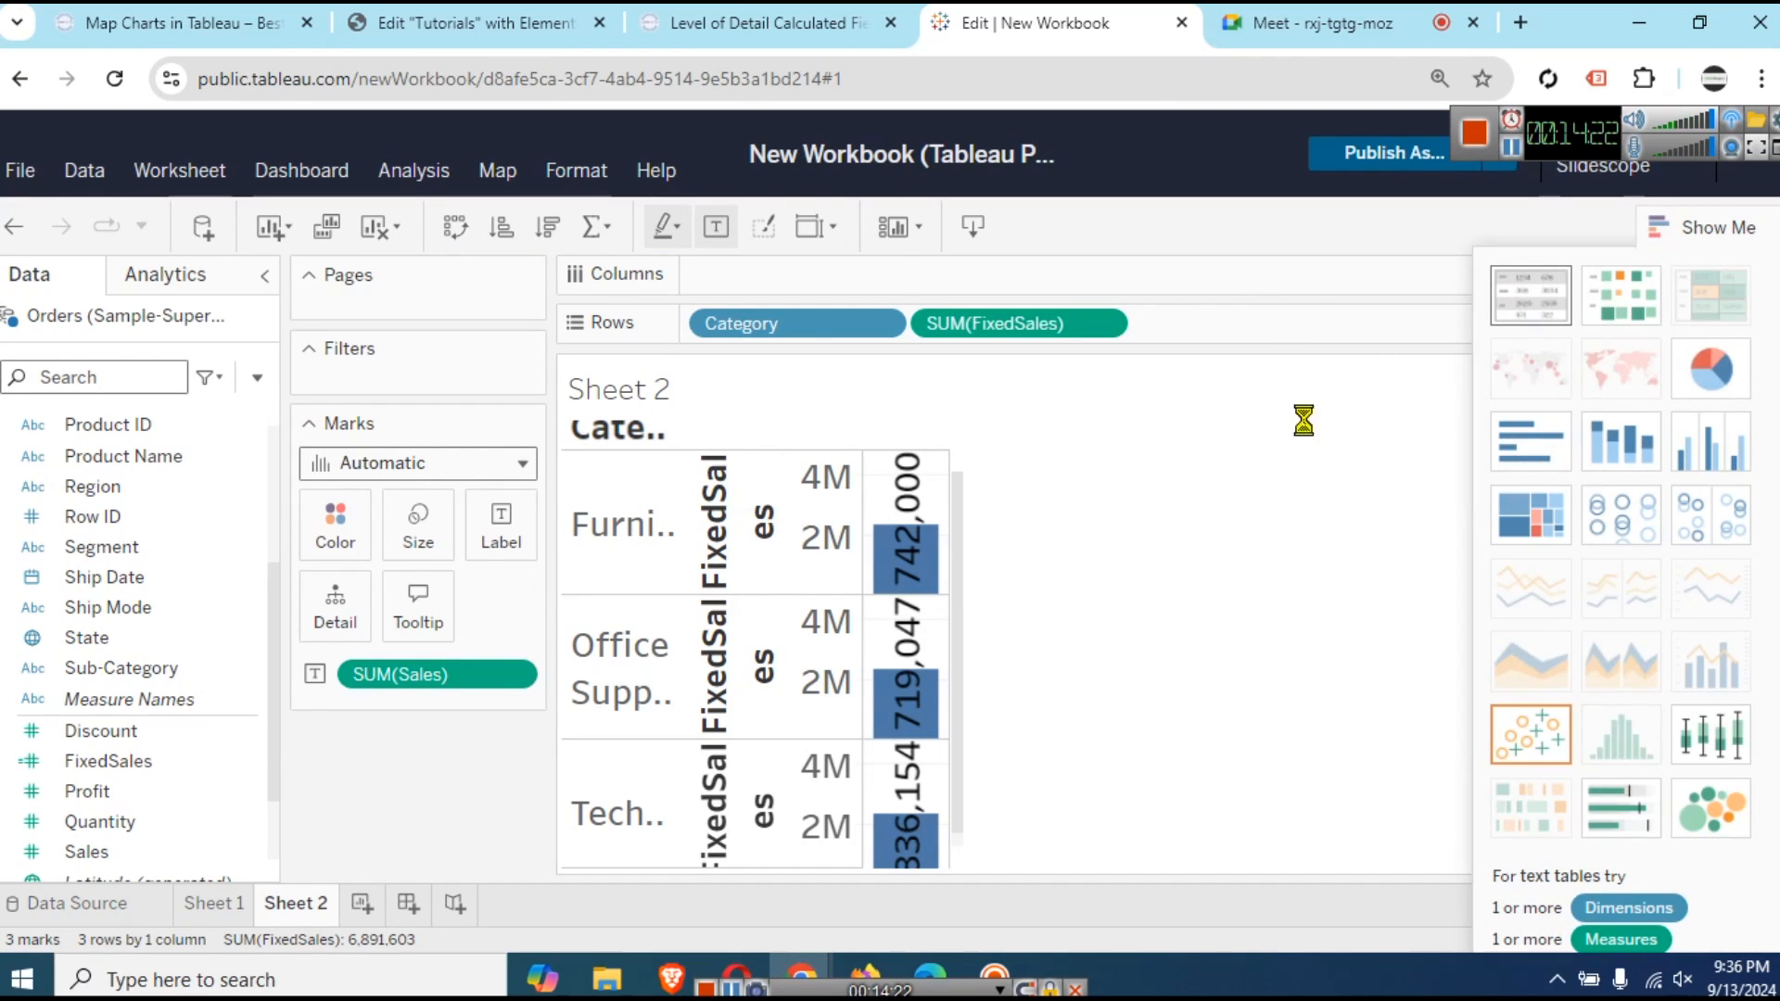
{"action": "left_click", "coordinate": [1710, 228]}
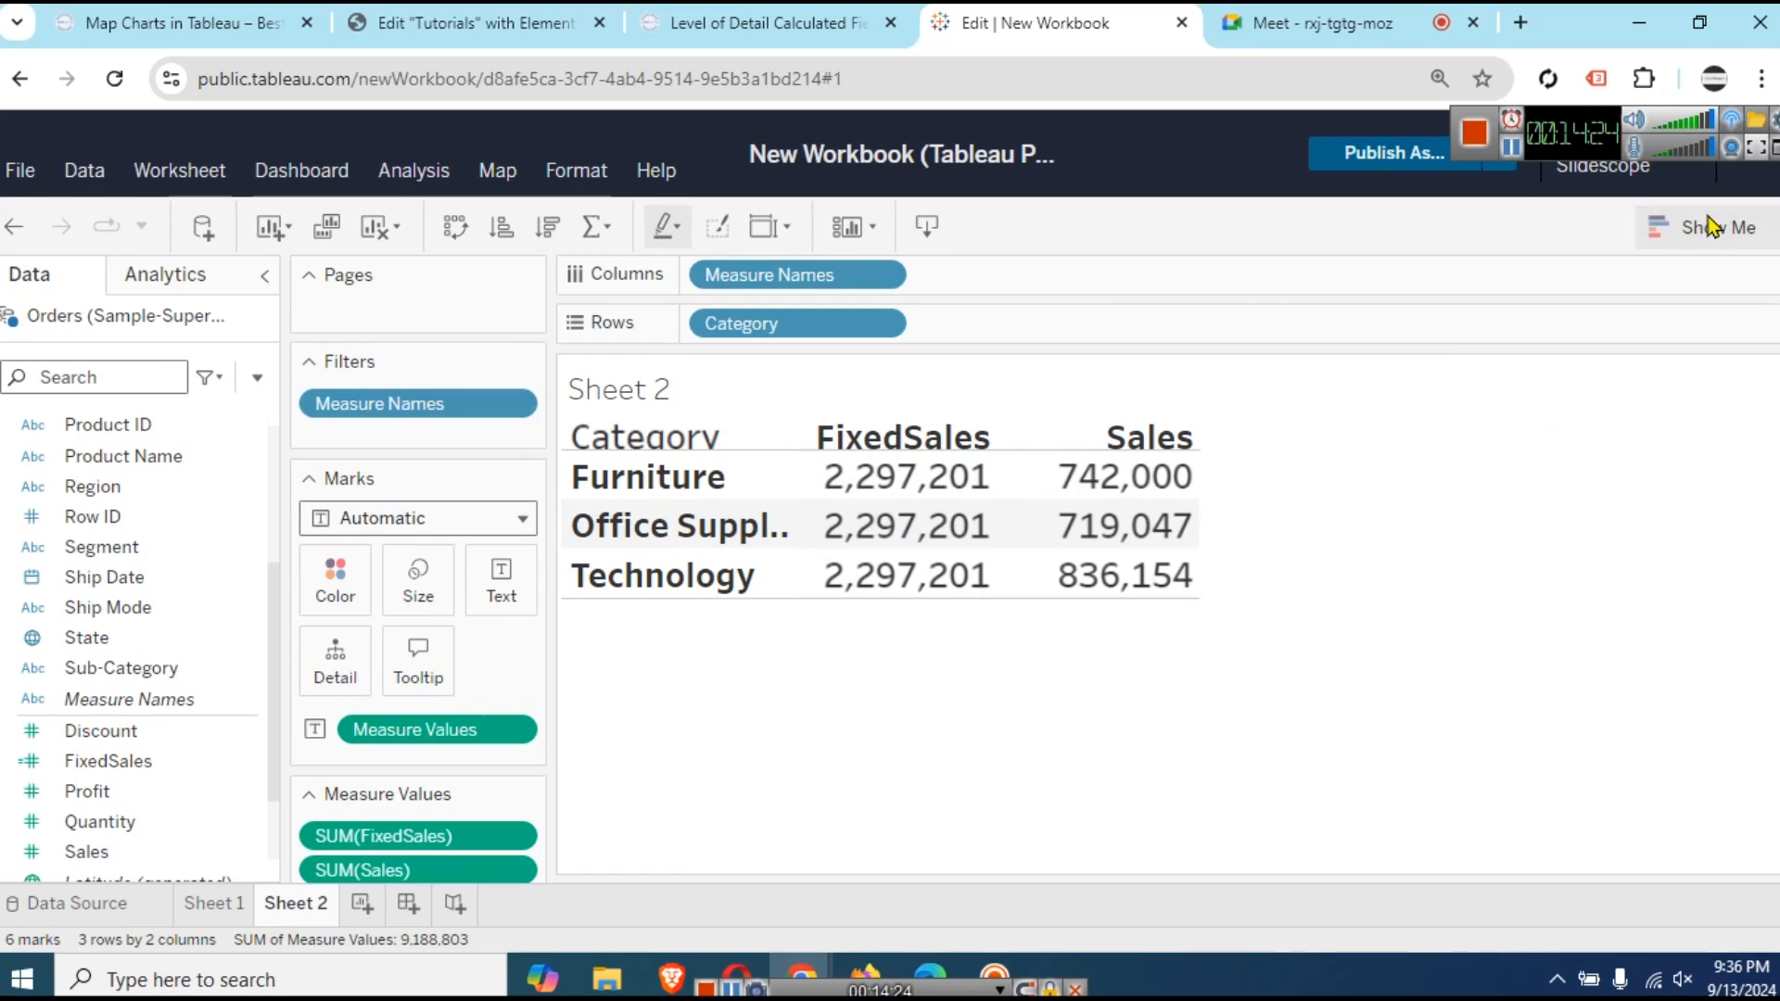
- Add Segment and Region to Rows after Category to break the FixedSales and Sales table down further
{"action": "mouse_move", "coordinate": [866, 489]}
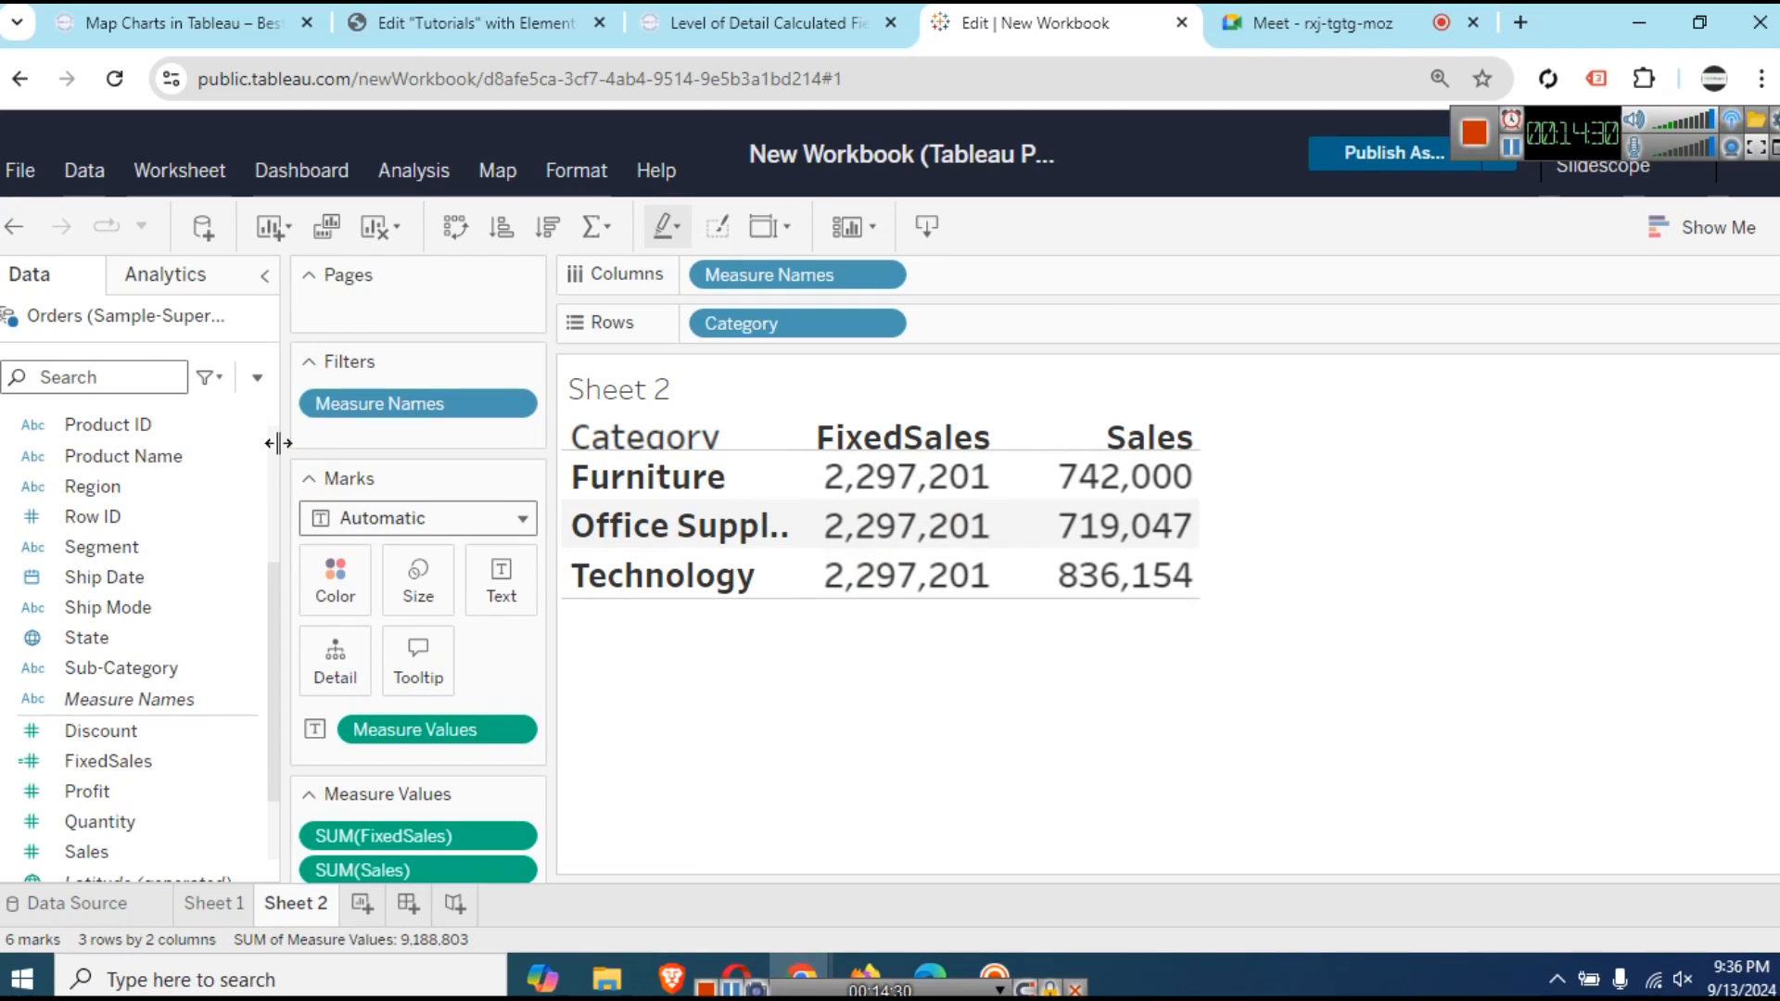
{"action": "scroll", "coordinate": [276, 457], "scroll_direction": "up", "scroll_amount": 3}
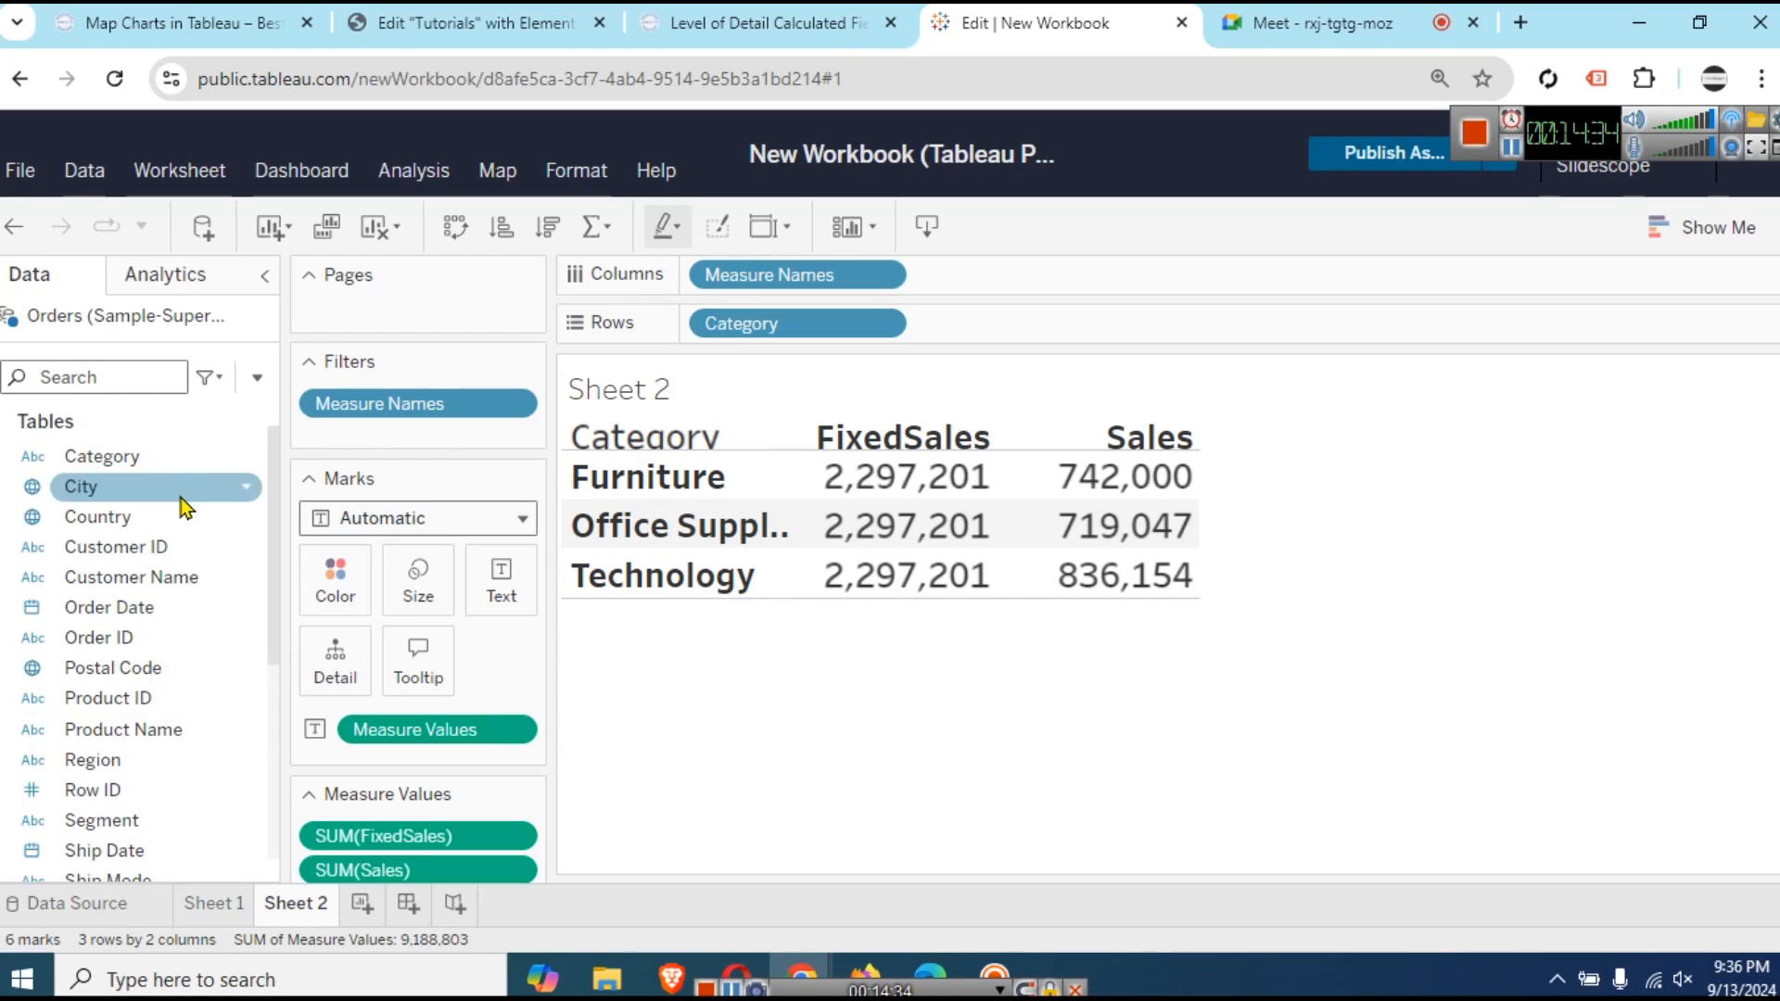
{"action": "left_click_drag", "start_coordinate": [148, 821], "coordinate": [1102, 325]}
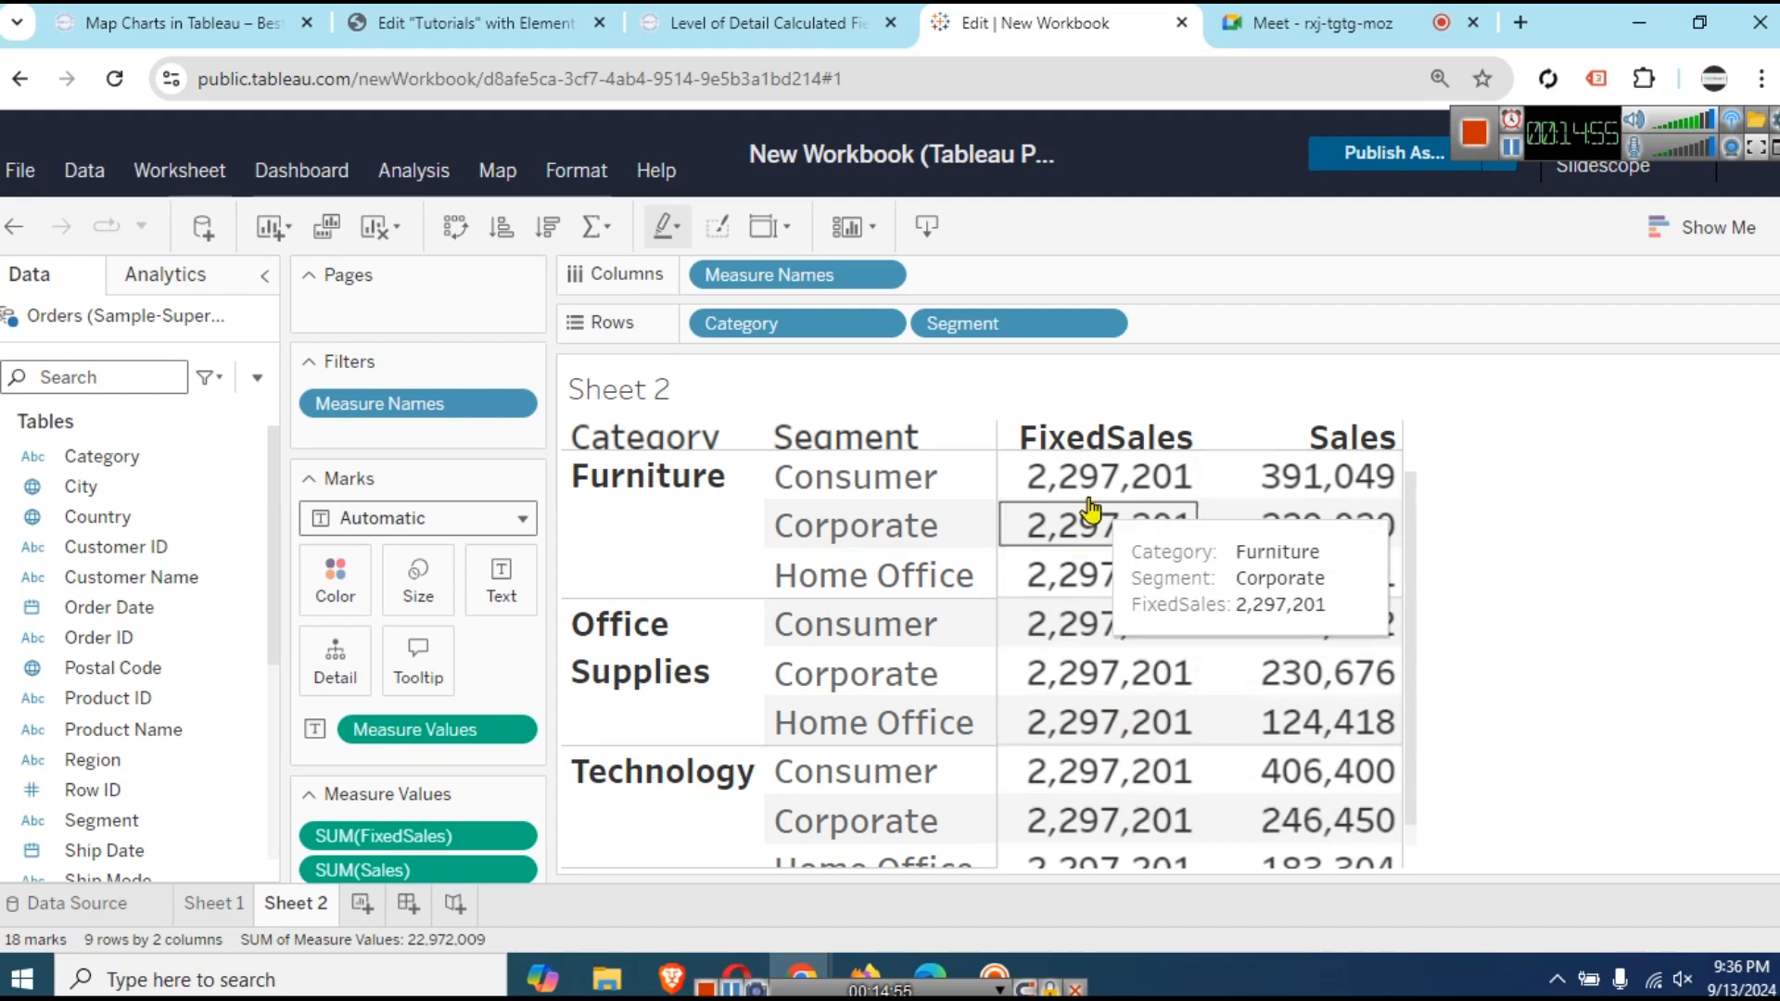
{"action": "left_click_drag", "start_coordinate": [126, 777], "coordinate": [1224, 320]}
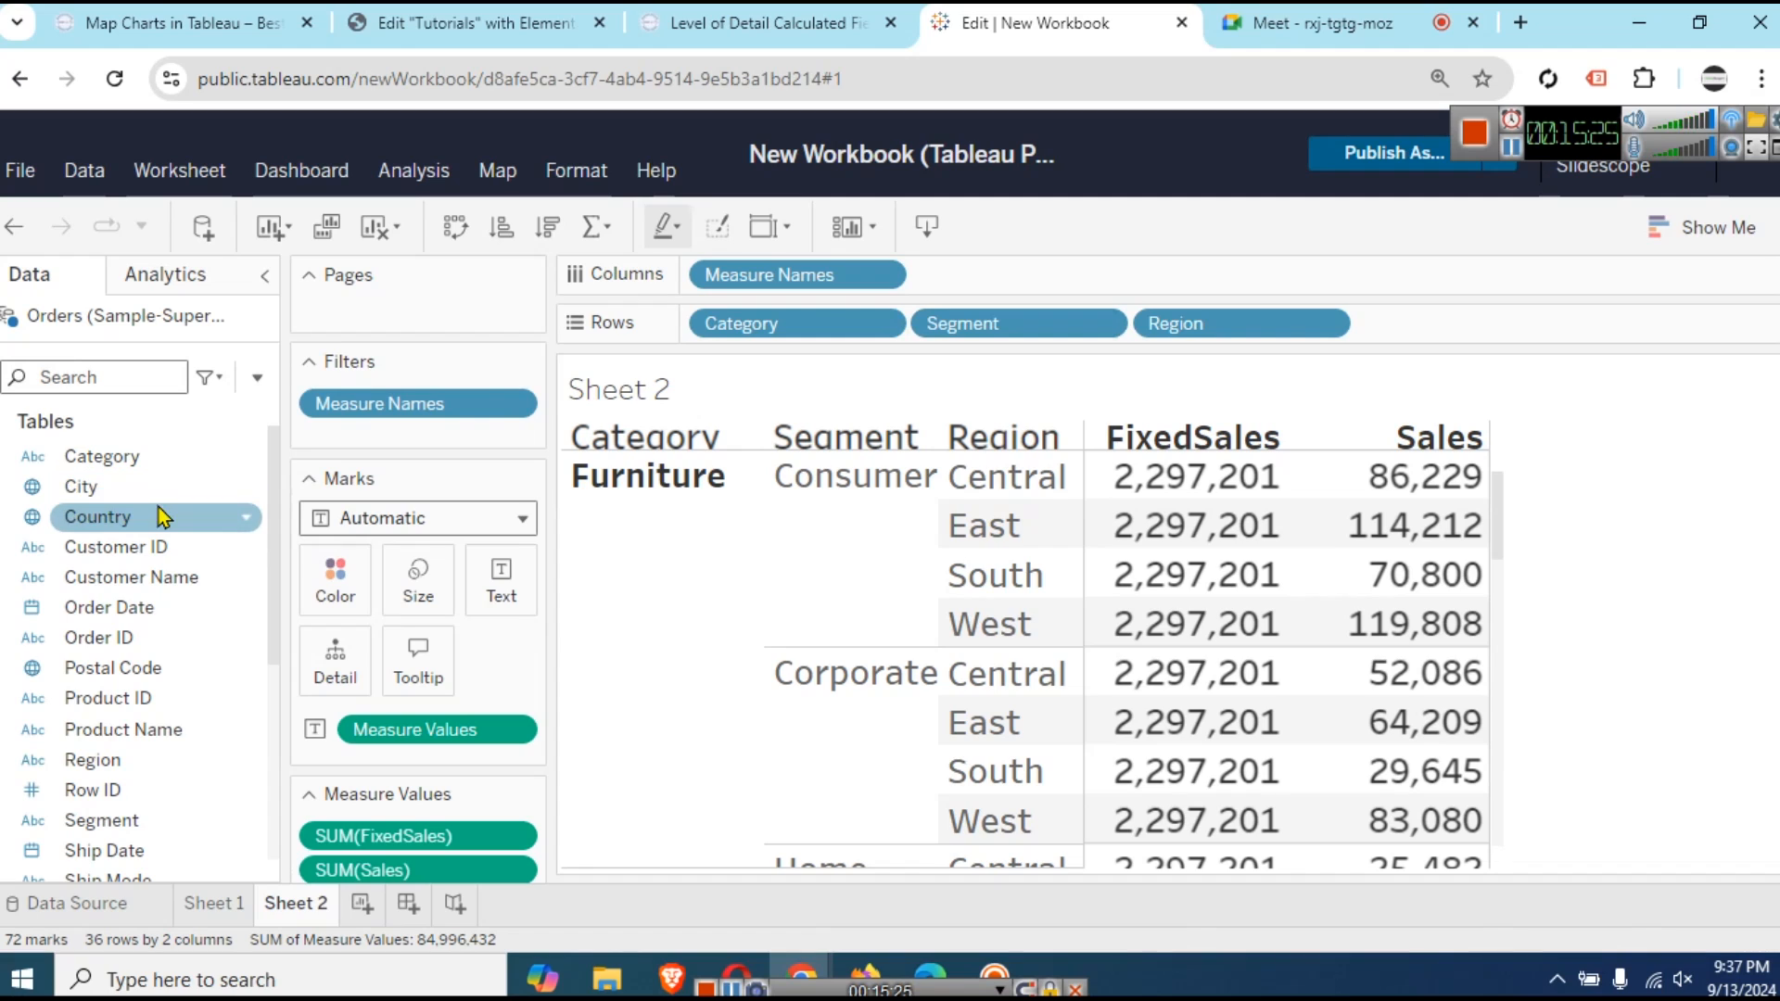
- Filter the sheet by State, keeping only California
{"action": "left_click_drag", "start_coordinate": [124, 492], "coordinate": [410, 430]}
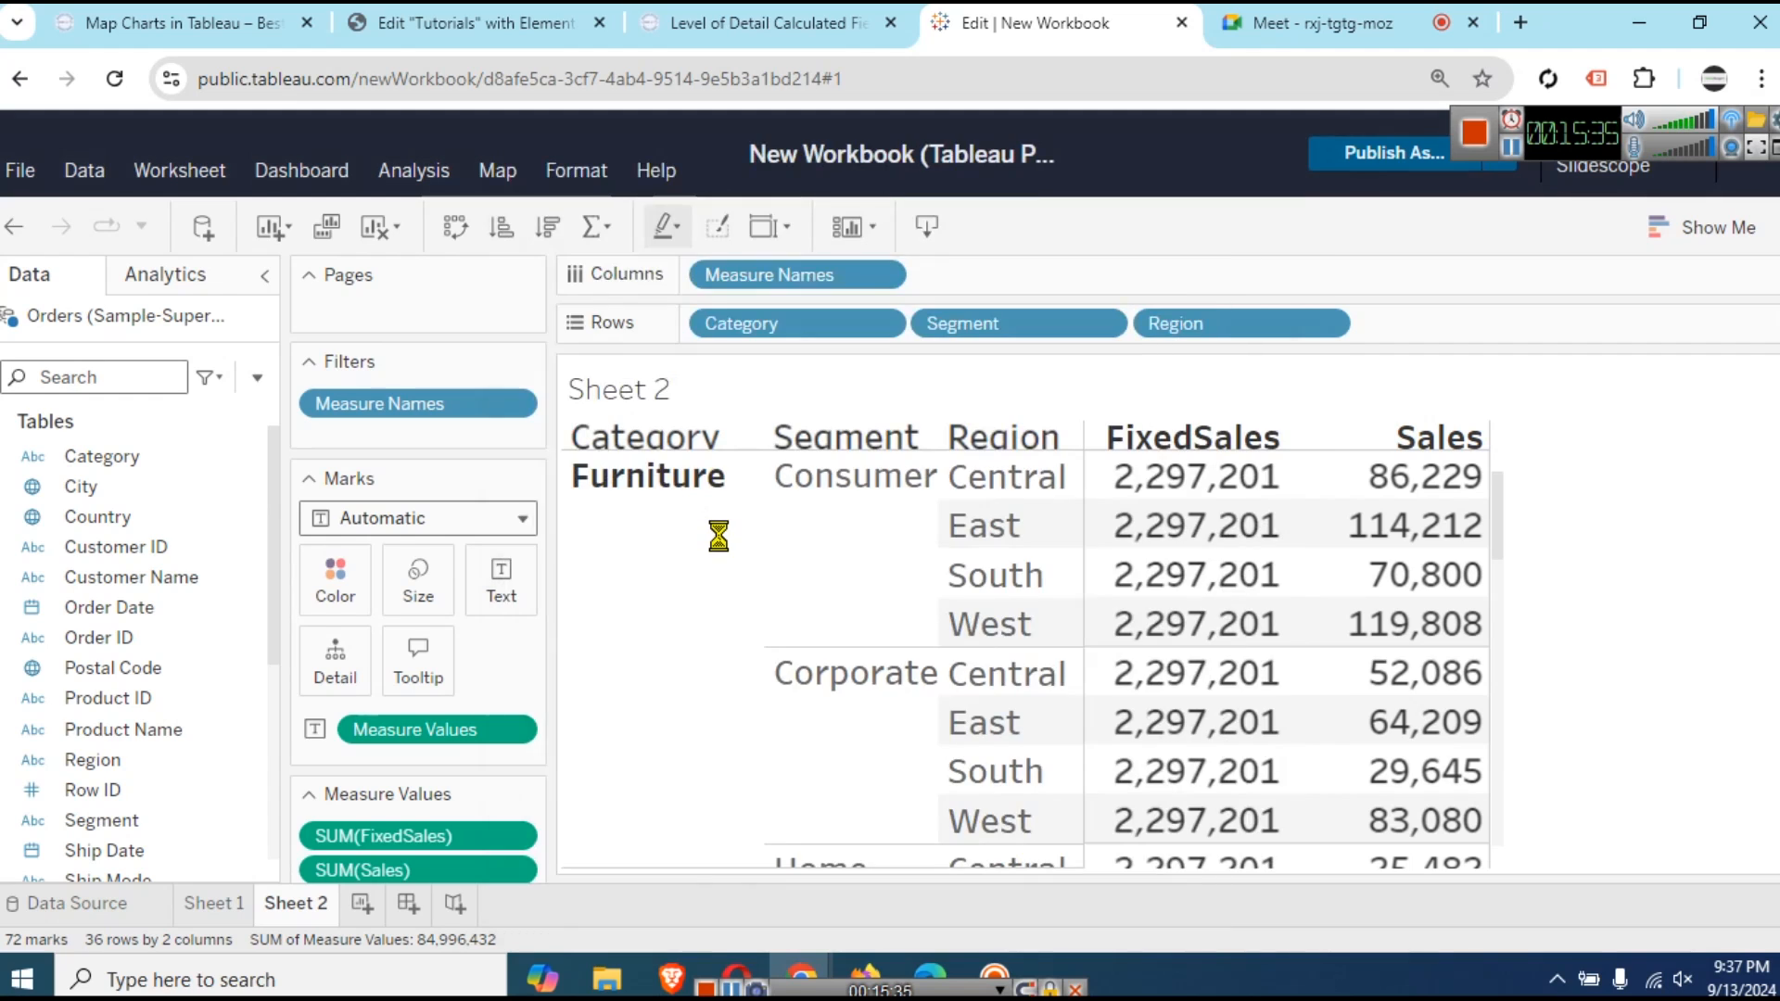
{"action": "scroll", "coordinate": [190, 775], "scroll_direction": "down", "scroll_amount": 5}
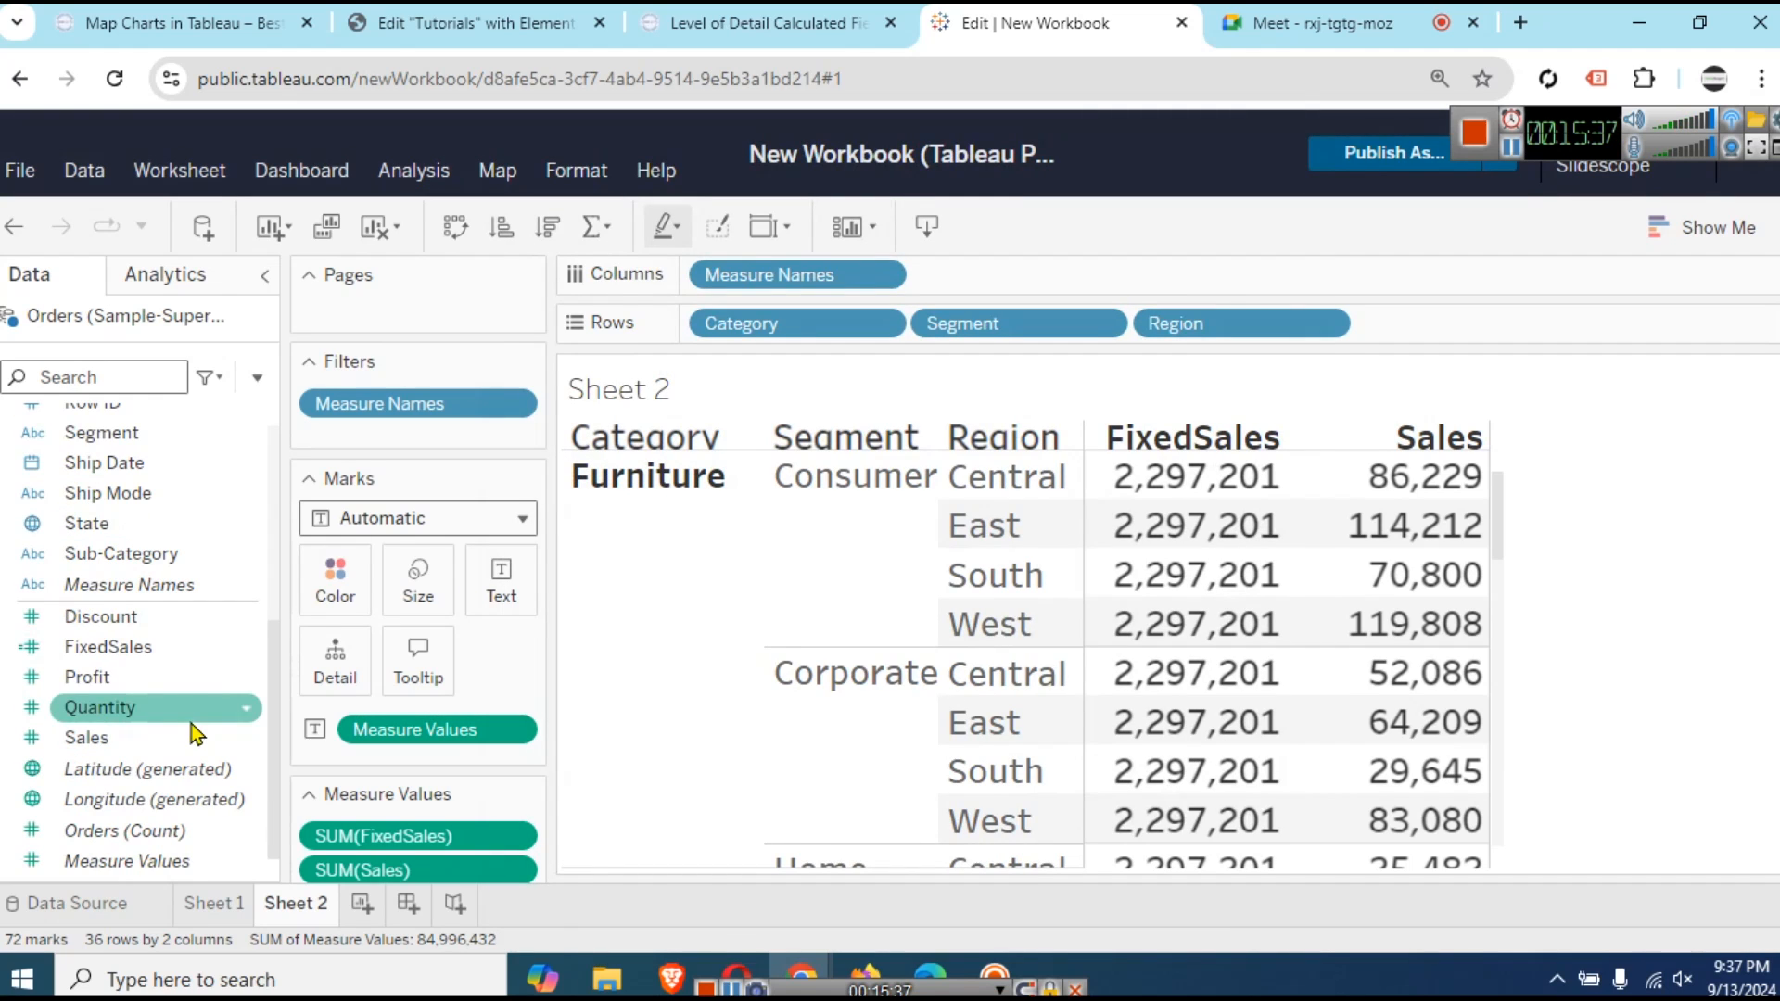
{"action": "left_click_drag", "start_coordinate": [118, 522], "coordinate": [394, 427]}
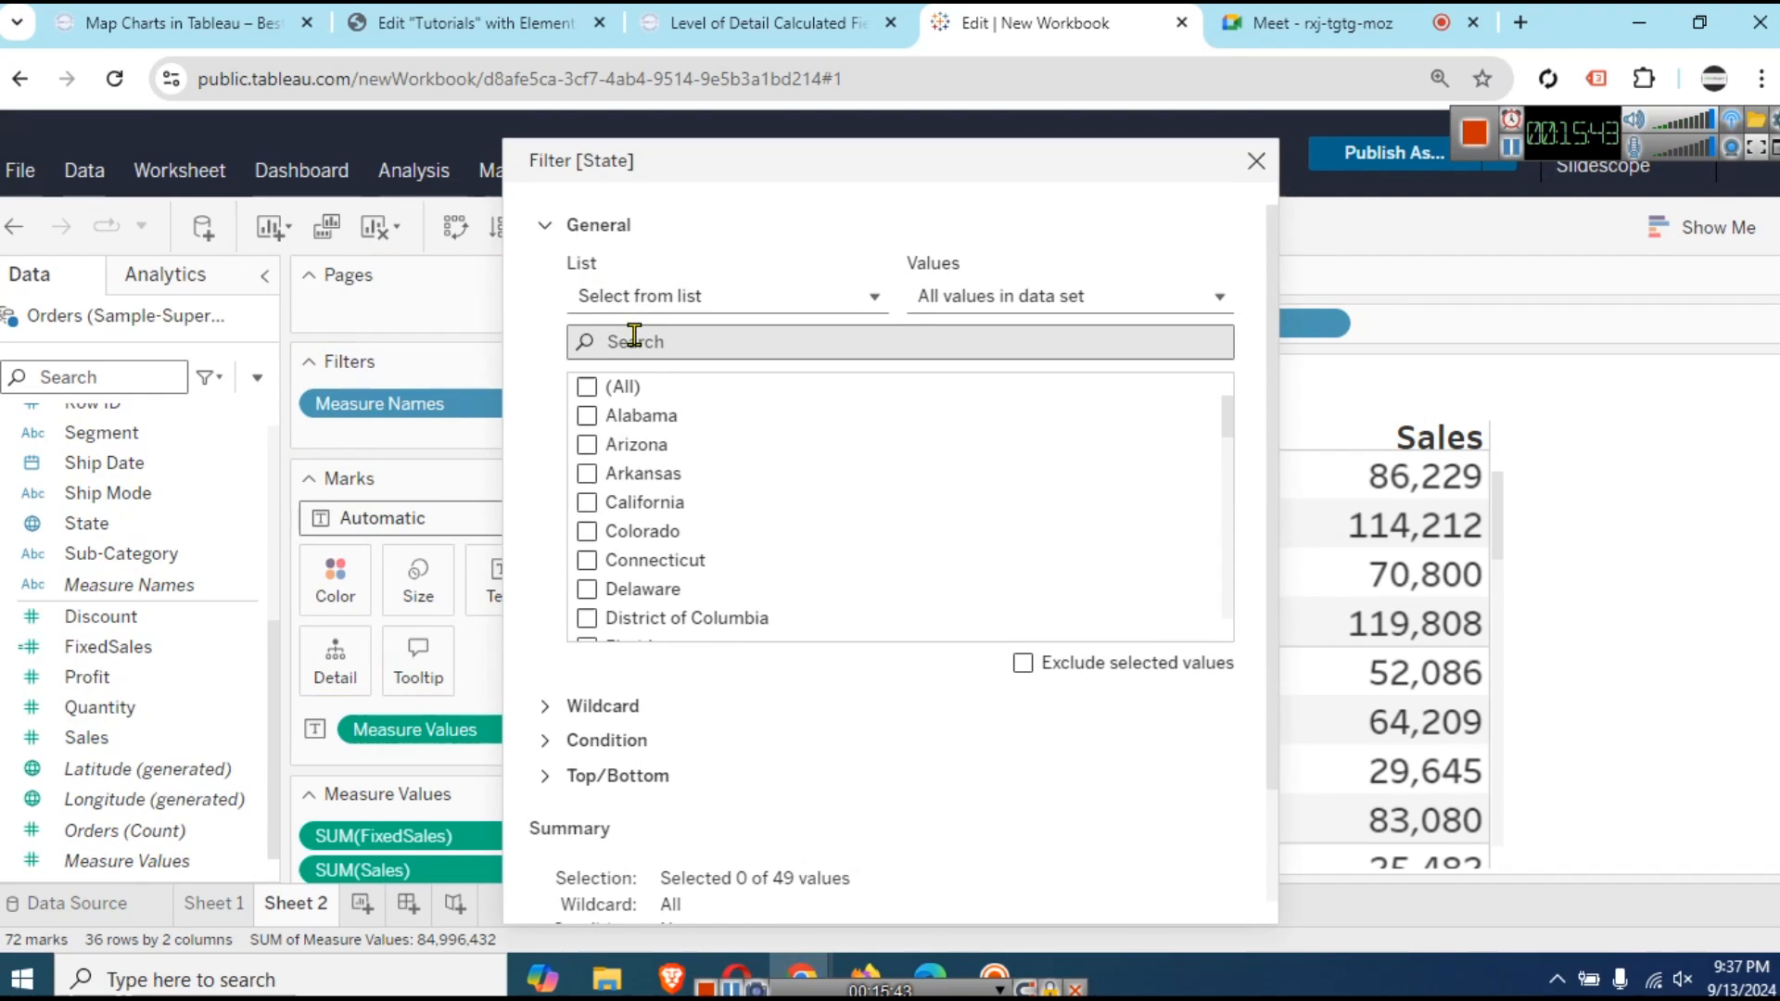
{"action": "left_click", "coordinate": [587, 503]}
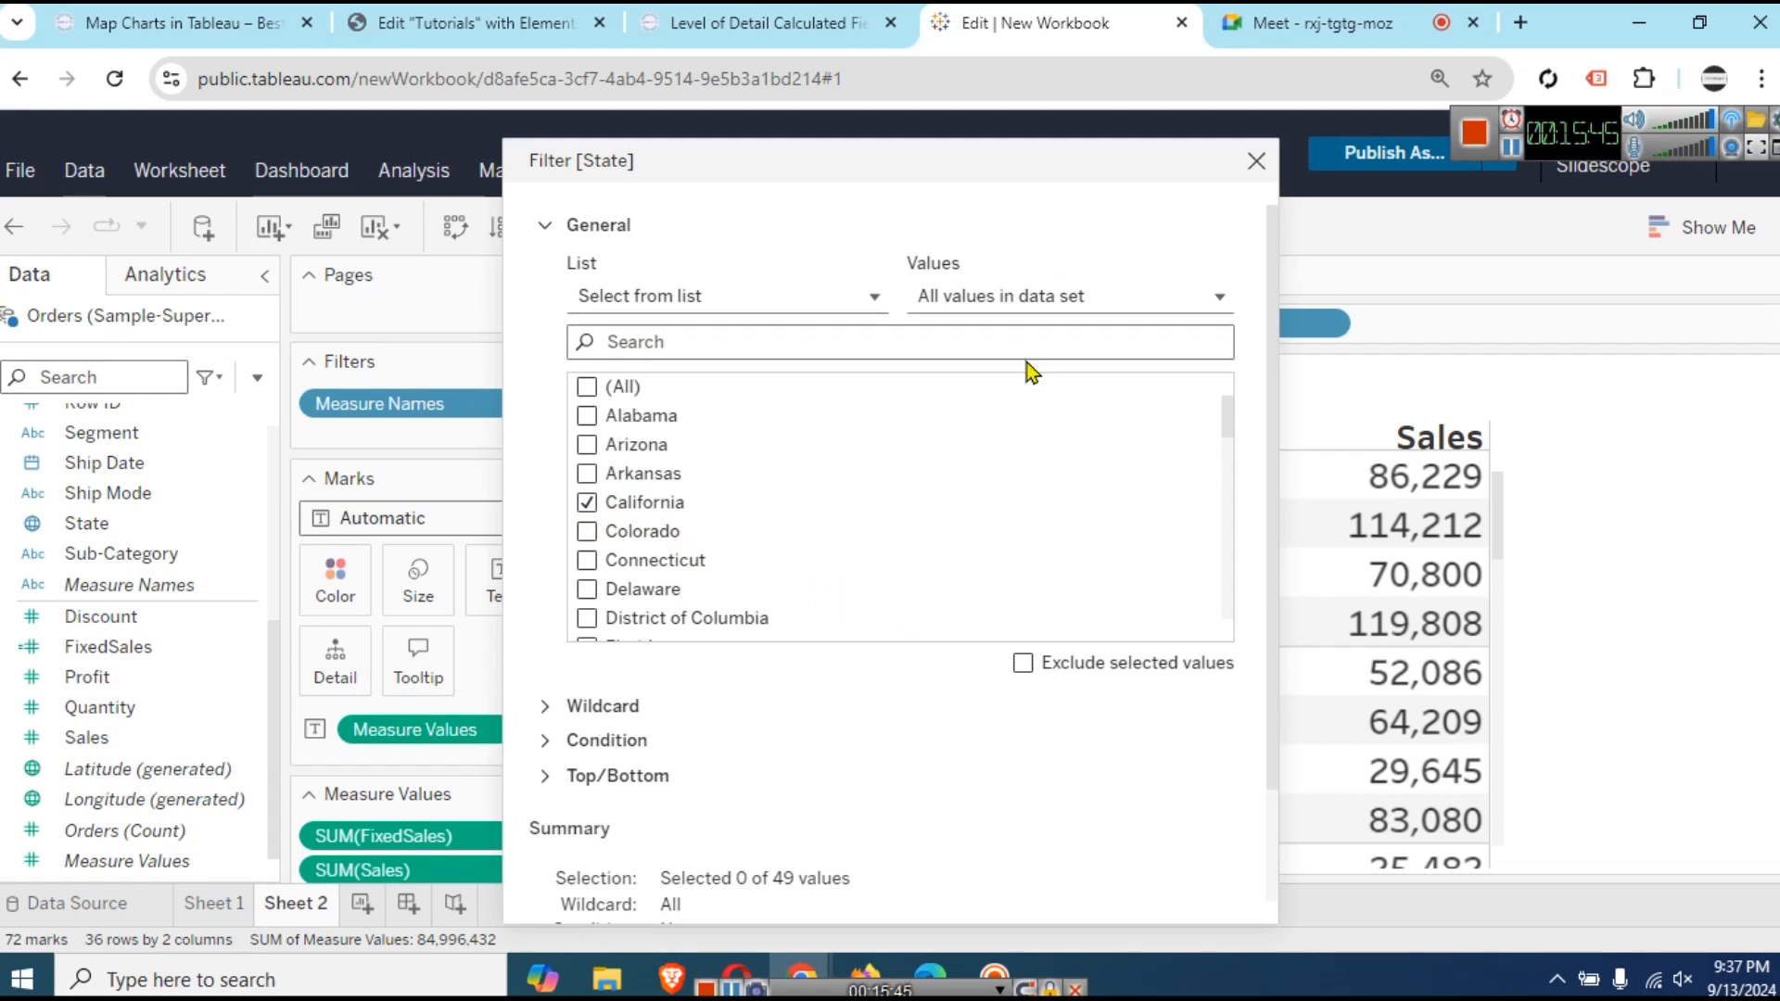
{"action": "left_click_drag", "start_coordinate": [1034, 160], "coordinate": [1039, 132]}
{"action": "scroll", "coordinate": [1081, 475], "scroll_direction": "down", "scroll_amount": 10}
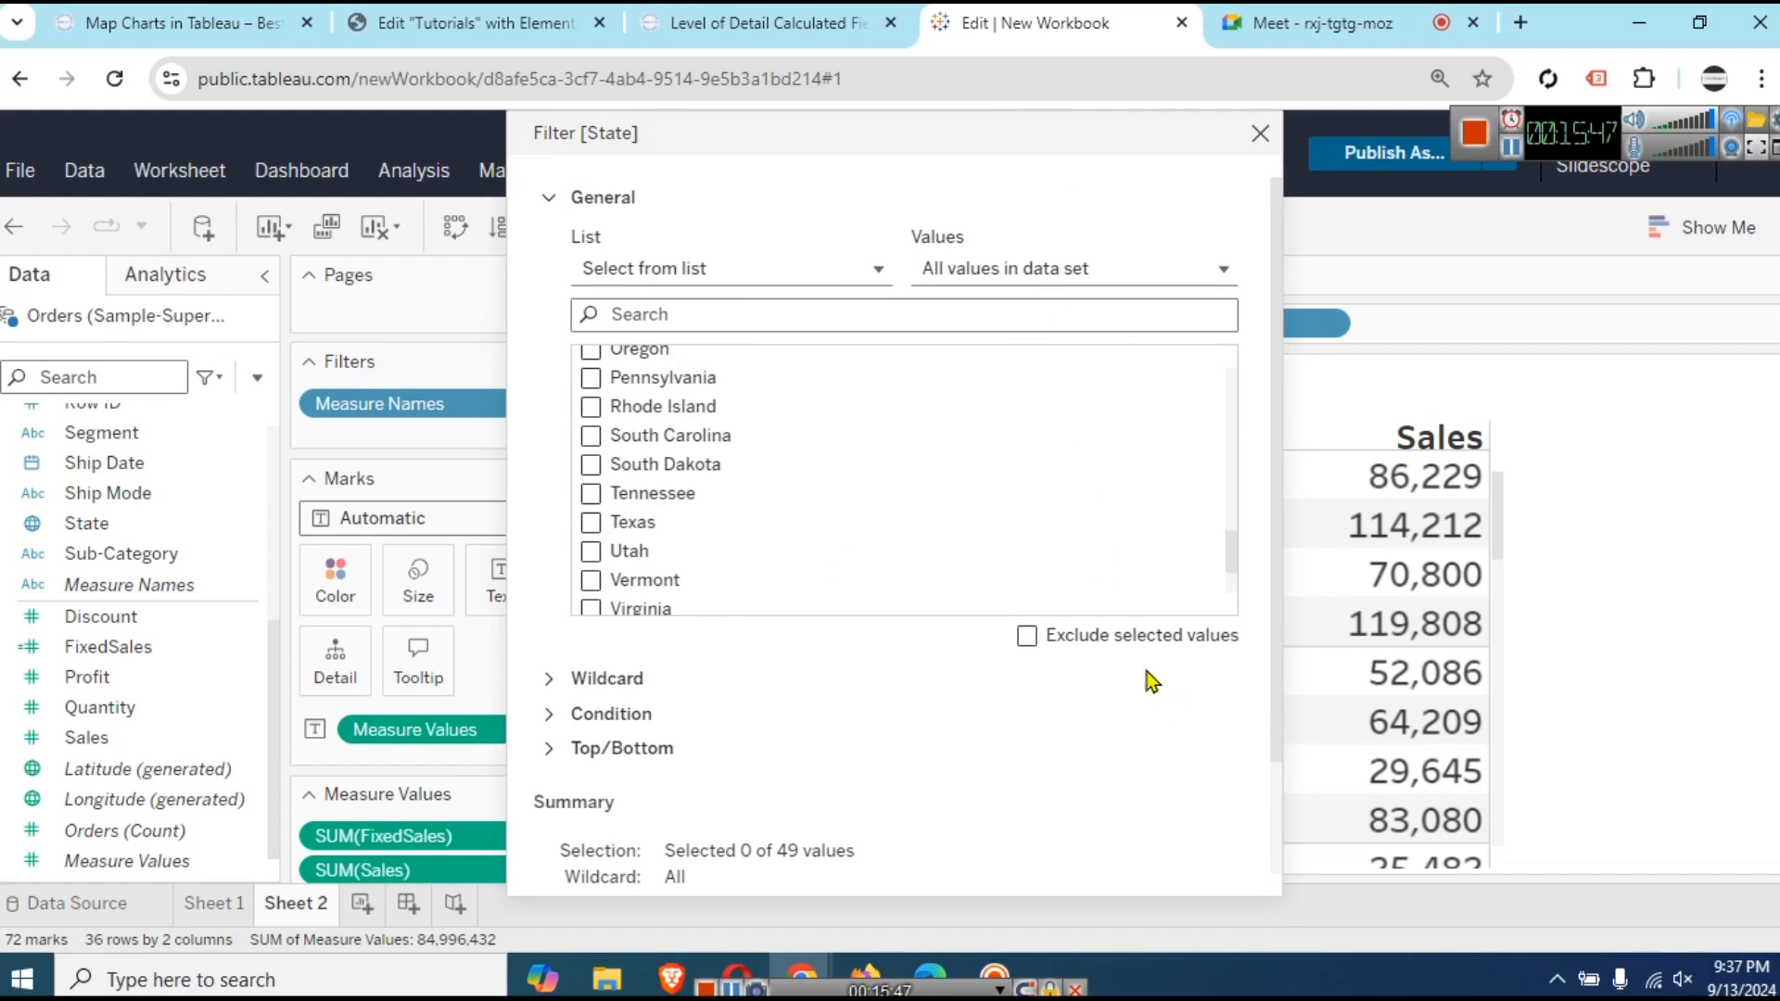
{"action": "scroll", "coordinate": [1186, 732], "scroll_direction": "down", "scroll_amount": 2}
{"action": "left_click", "coordinate": [814, 859]}
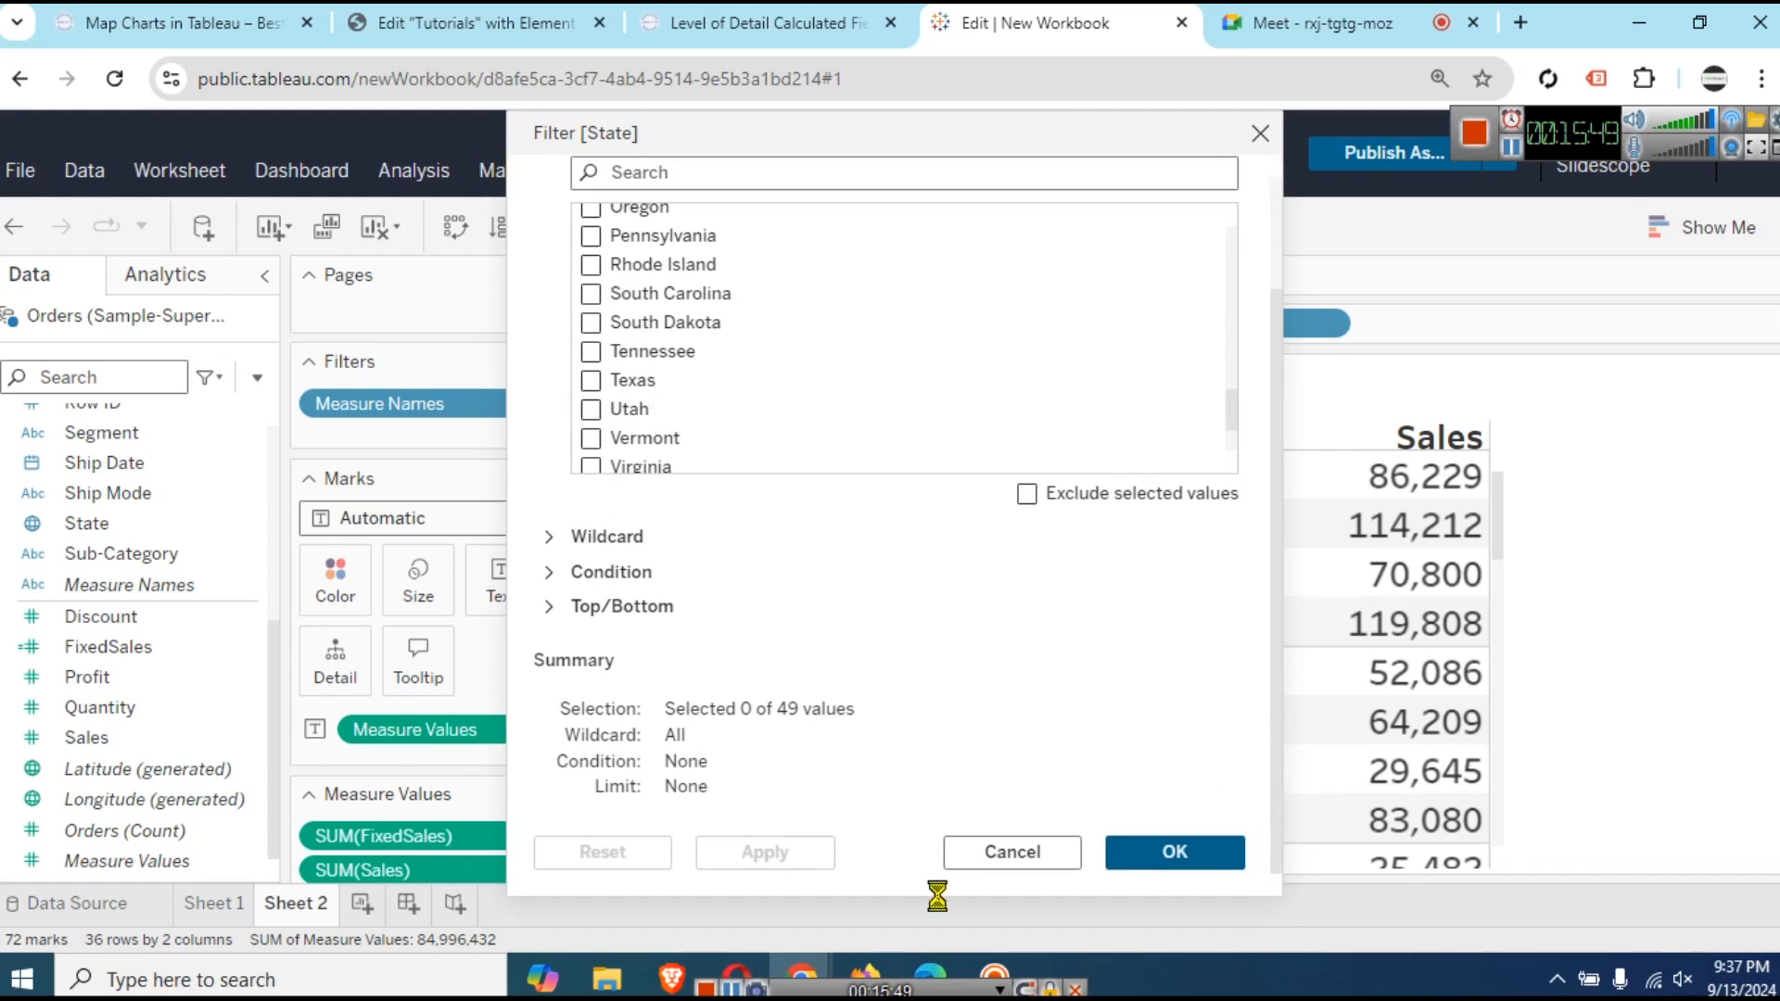
{"action": "left_click", "coordinate": [1189, 853]}
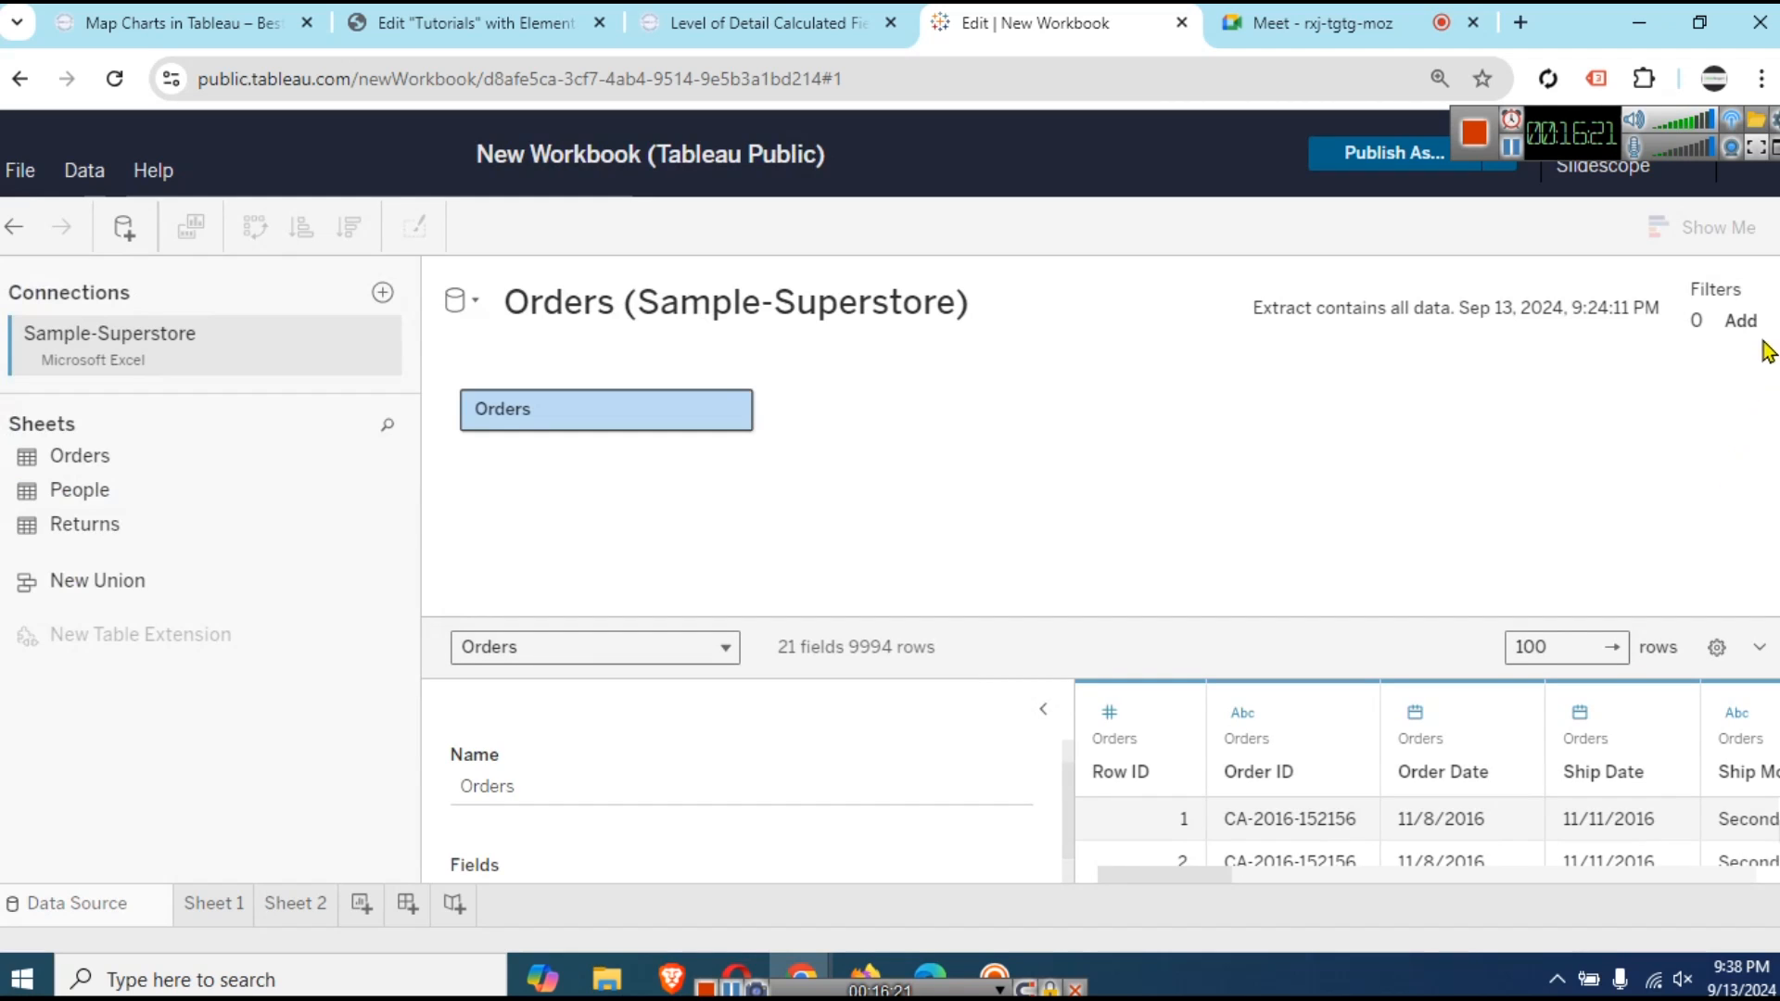
- Add a data source filter on Ship Mode that keeps only First Class and Second Class, and apply it
{"action": "left_click", "coordinate": [1743, 321]}
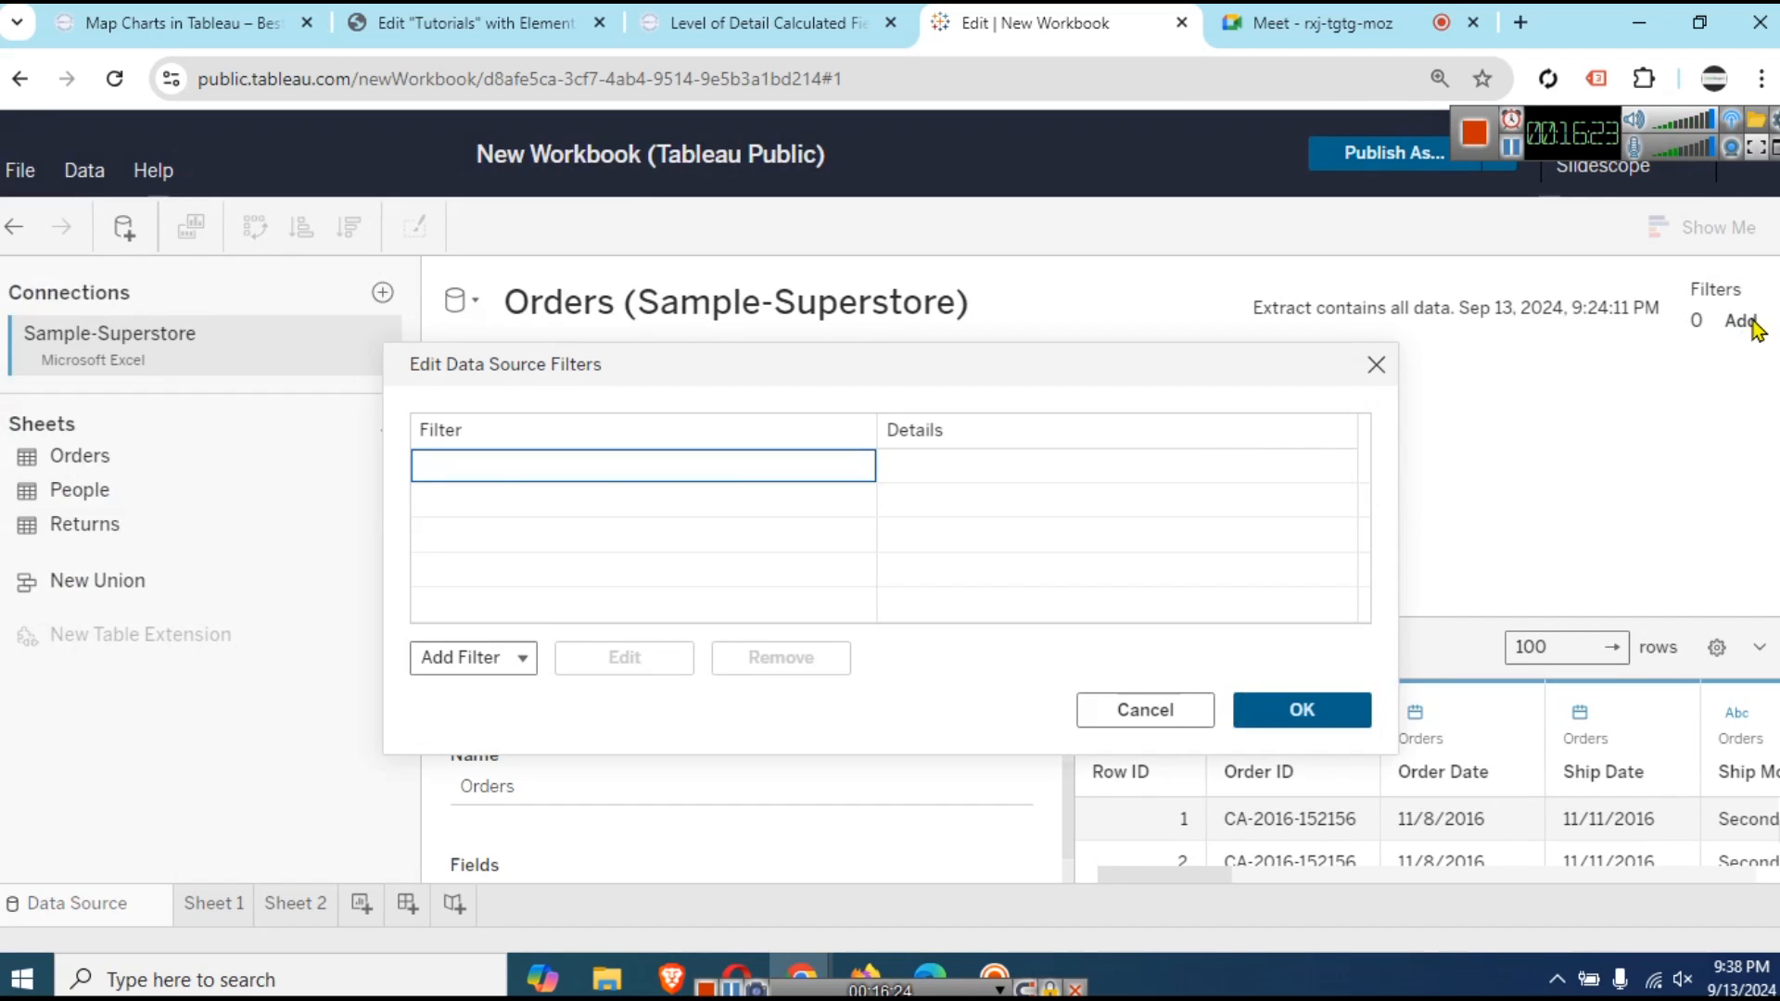
{"action": "left_click", "coordinate": [526, 660]}
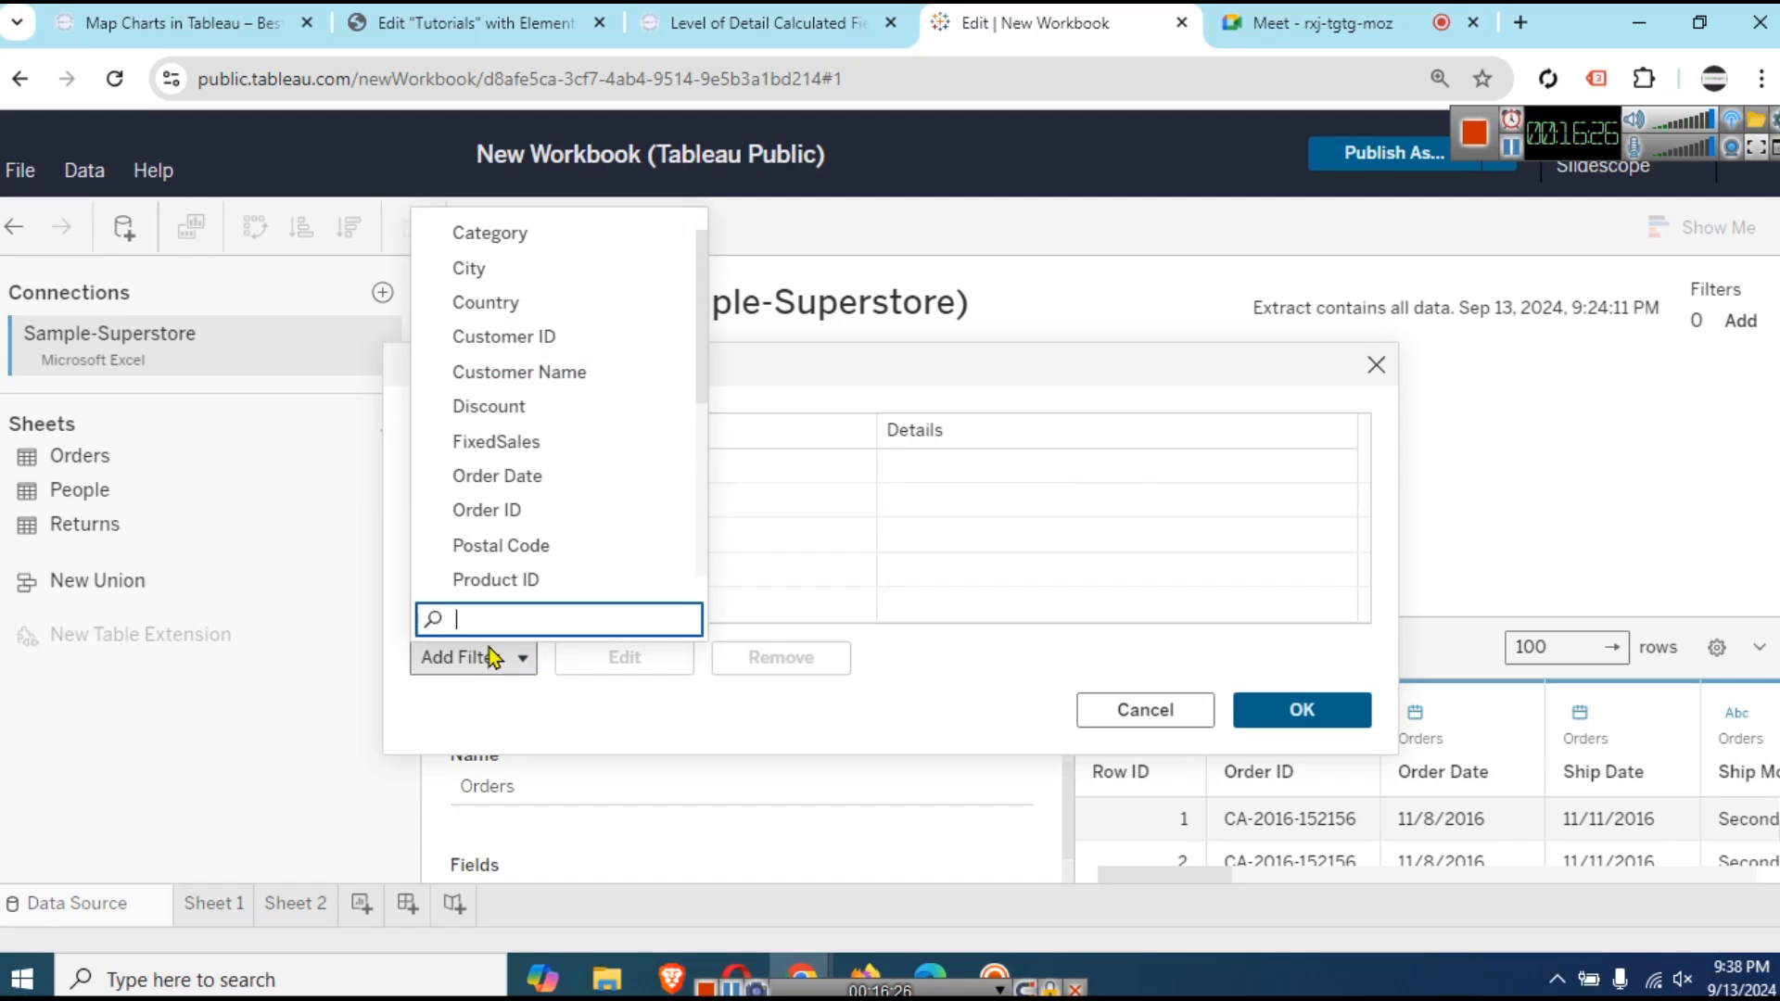
{"action": "scroll", "coordinate": [607, 452], "scroll_direction": "down", "scroll_amount": 4}
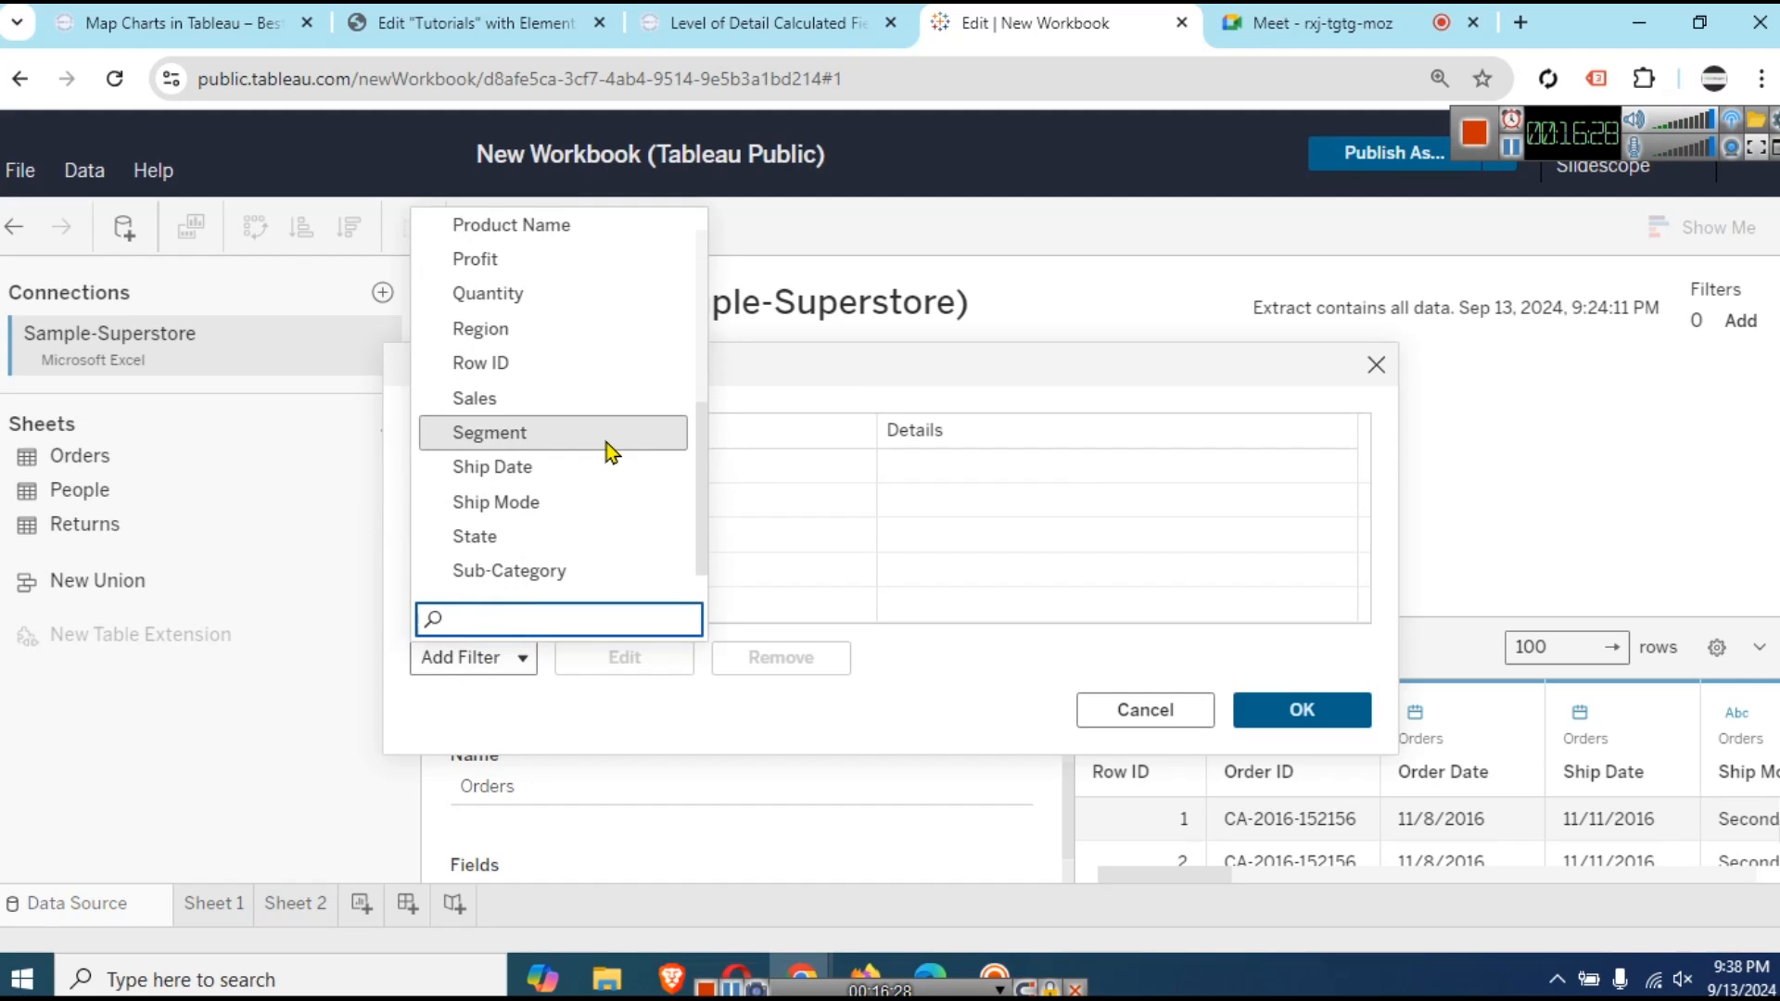
{"action": "left_click", "coordinate": [595, 502]}
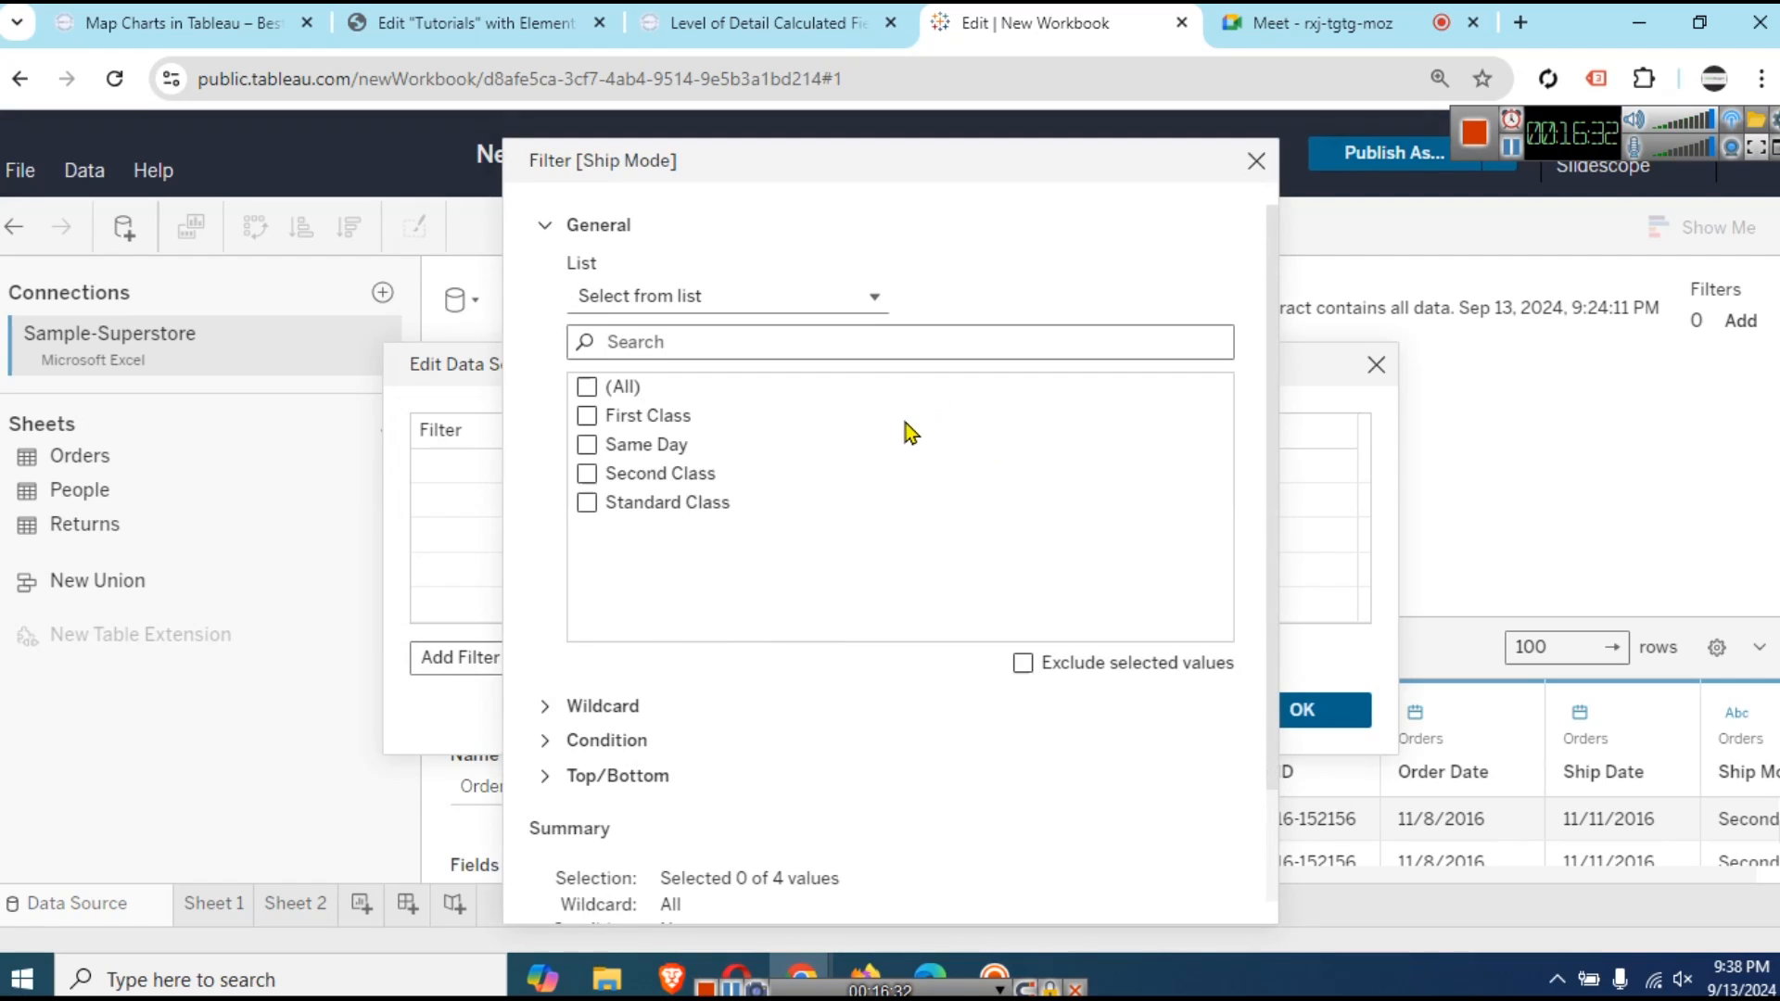
{"action": "left_click", "coordinate": [586, 419]}
{"action": "left_click", "coordinate": [586, 475]}
{"action": "scroll", "coordinate": [1177, 649], "scroll_direction": "down", "scroll_amount": 2}
{"action": "left_click", "coordinate": [1171, 881]}
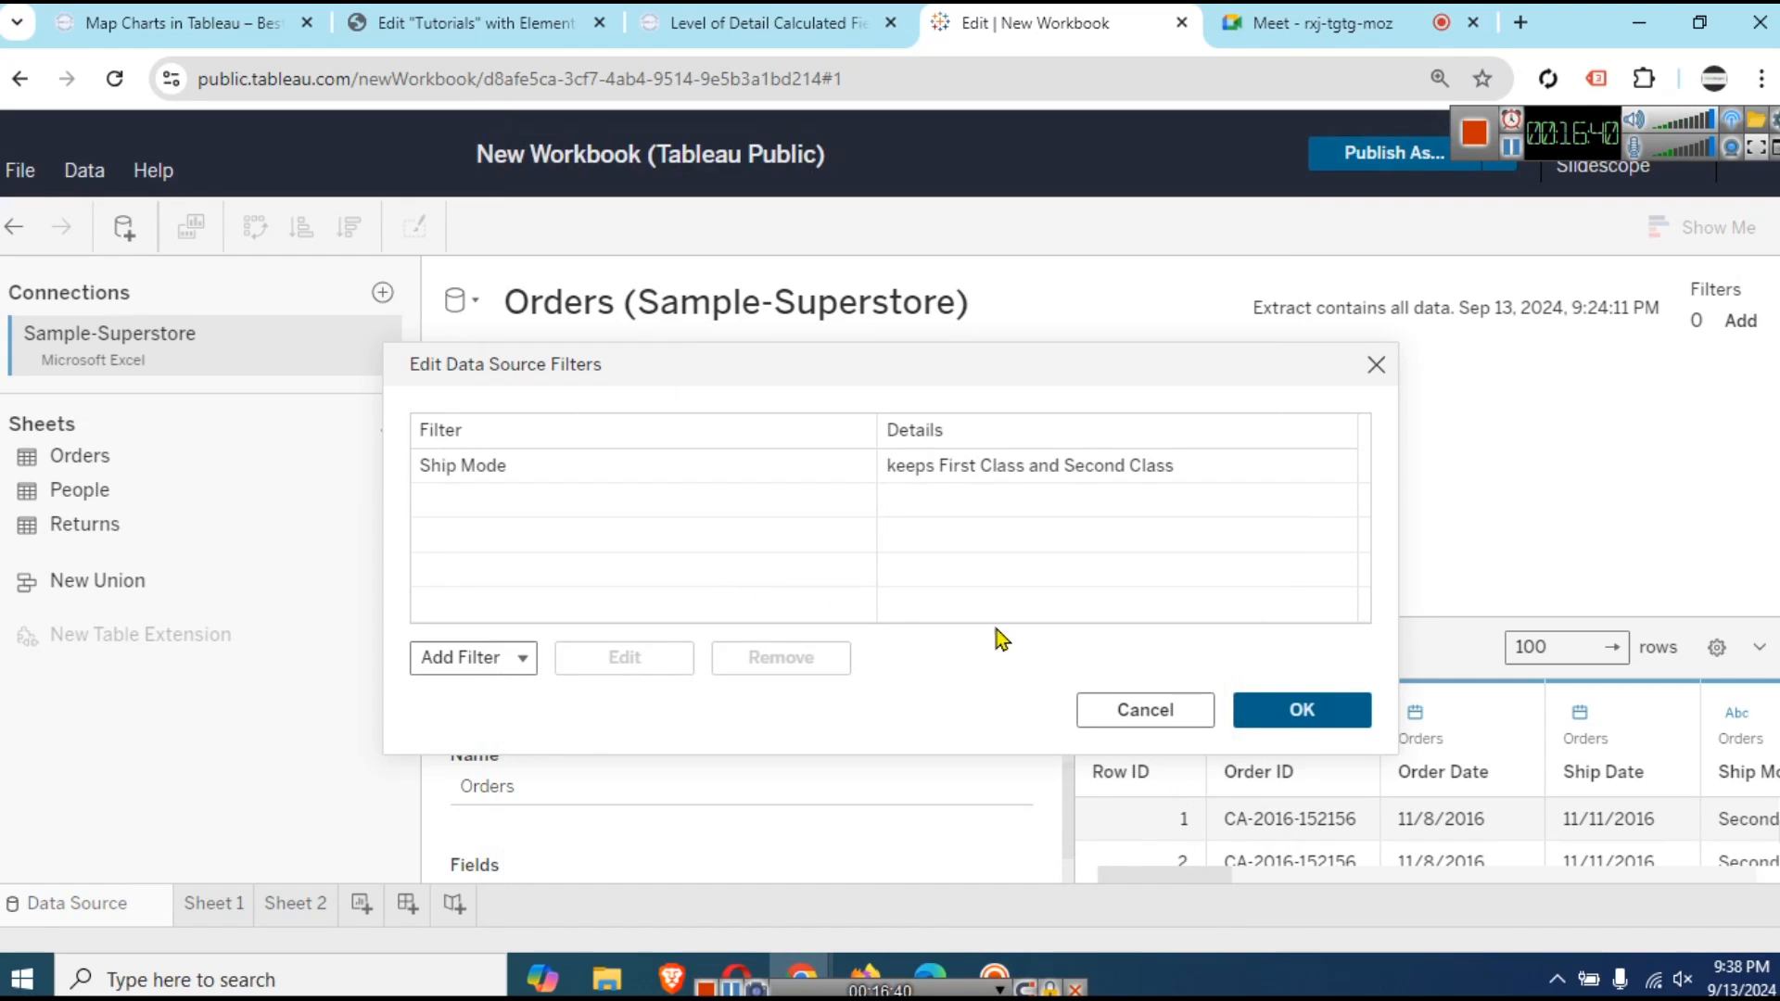
{"action": "left_click", "coordinate": [1295, 706]}
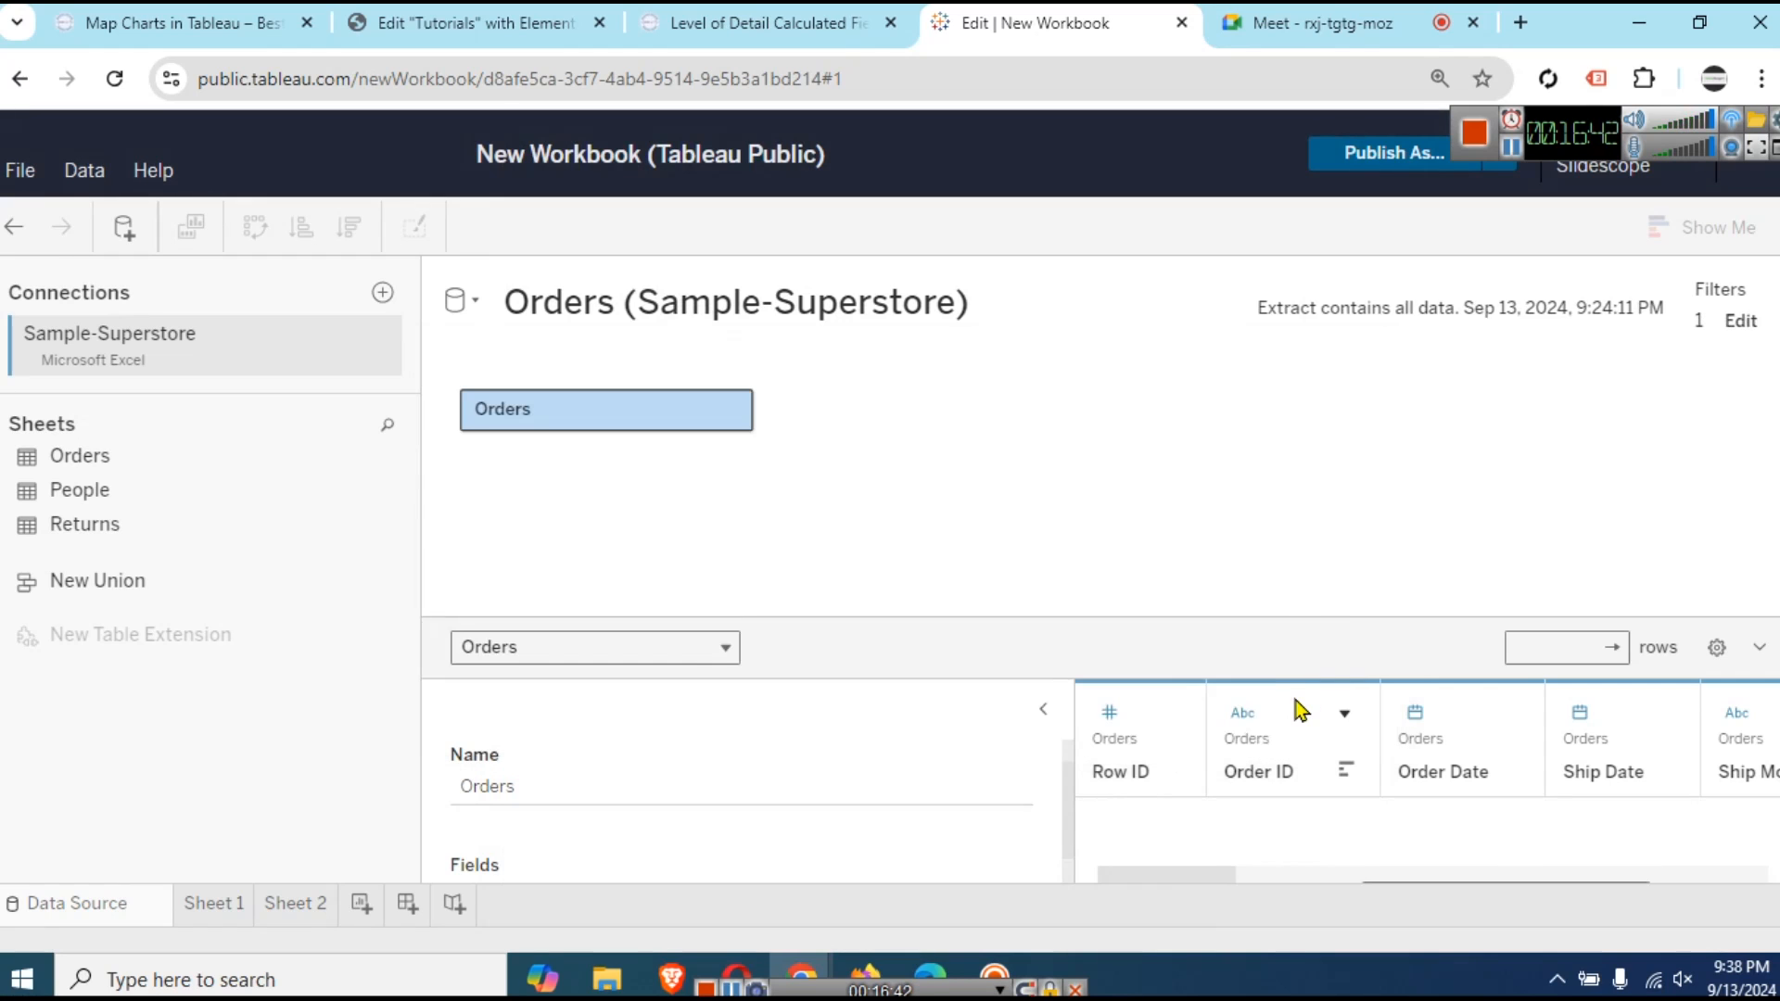
- Examine the Ship Mode values in the filtered Orders preview, and review the data source filter's details
{"action": "left_click_drag", "start_coordinate": [1080, 622], "coordinate": [1042, 490]}
{"action": "left_click", "coordinate": [1048, 580]}
{"action": "left_click", "coordinate": [1173, 769]}
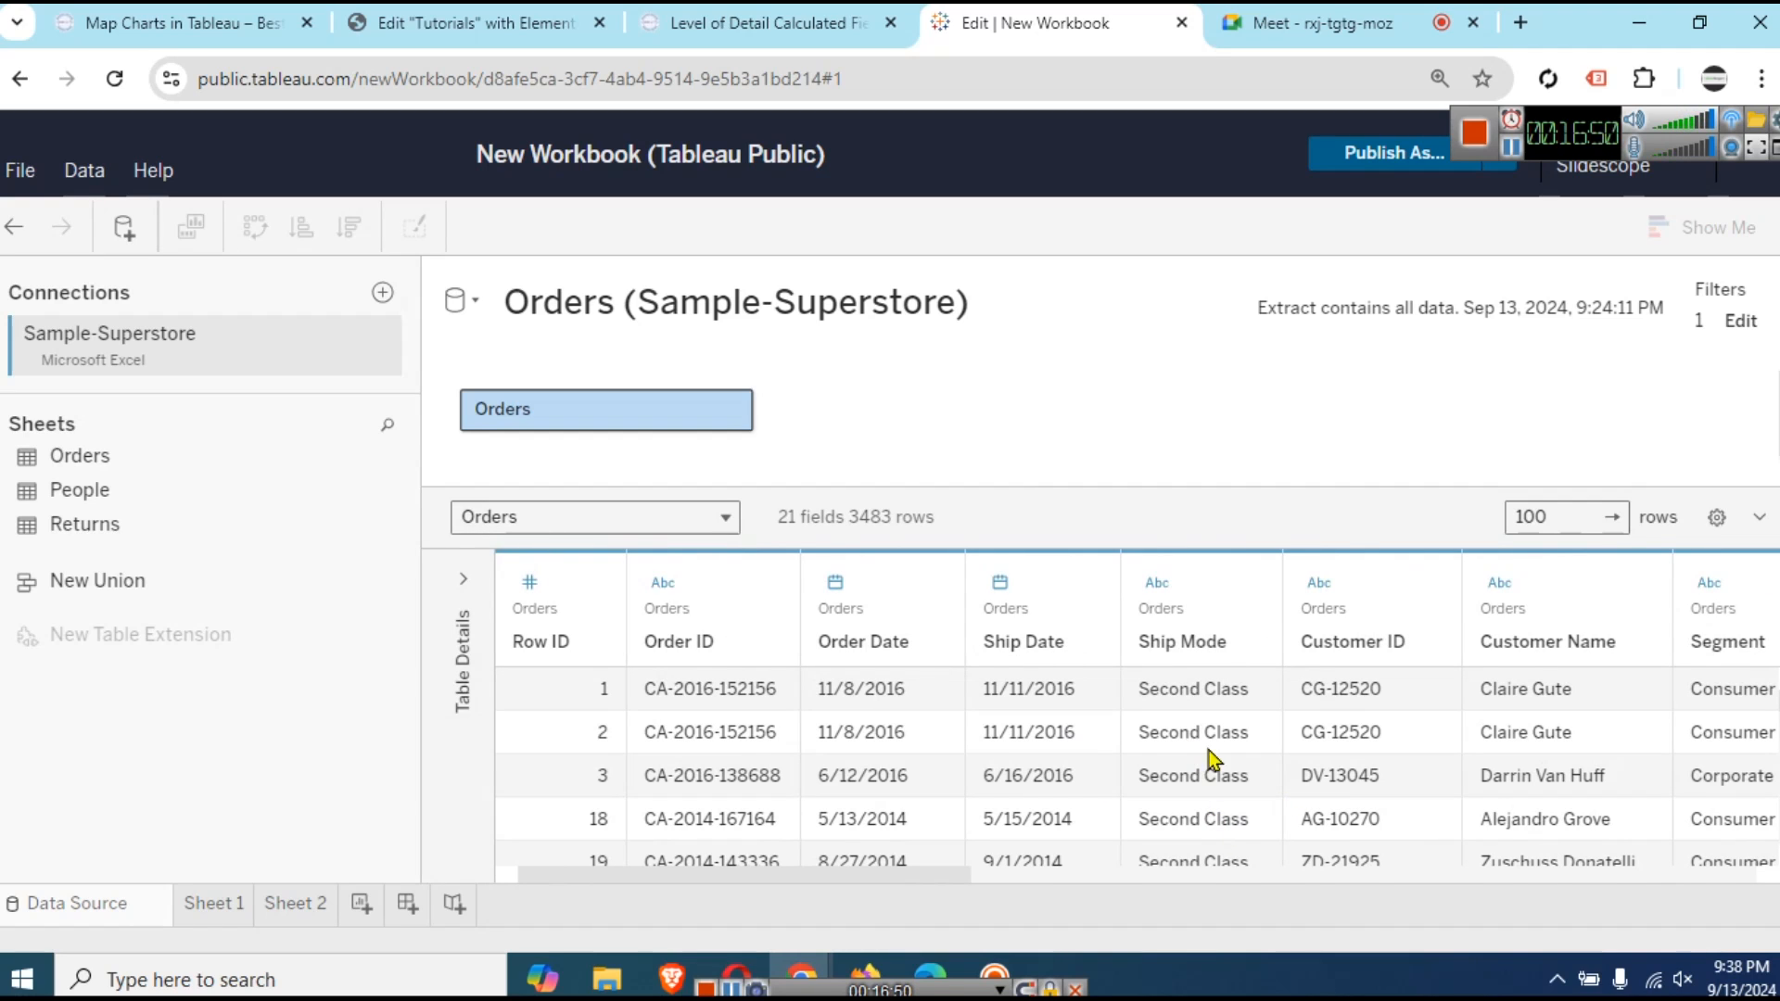
{"action": "scroll", "coordinate": [1246, 741], "scroll_direction": "down", "scroll_amount": 3}
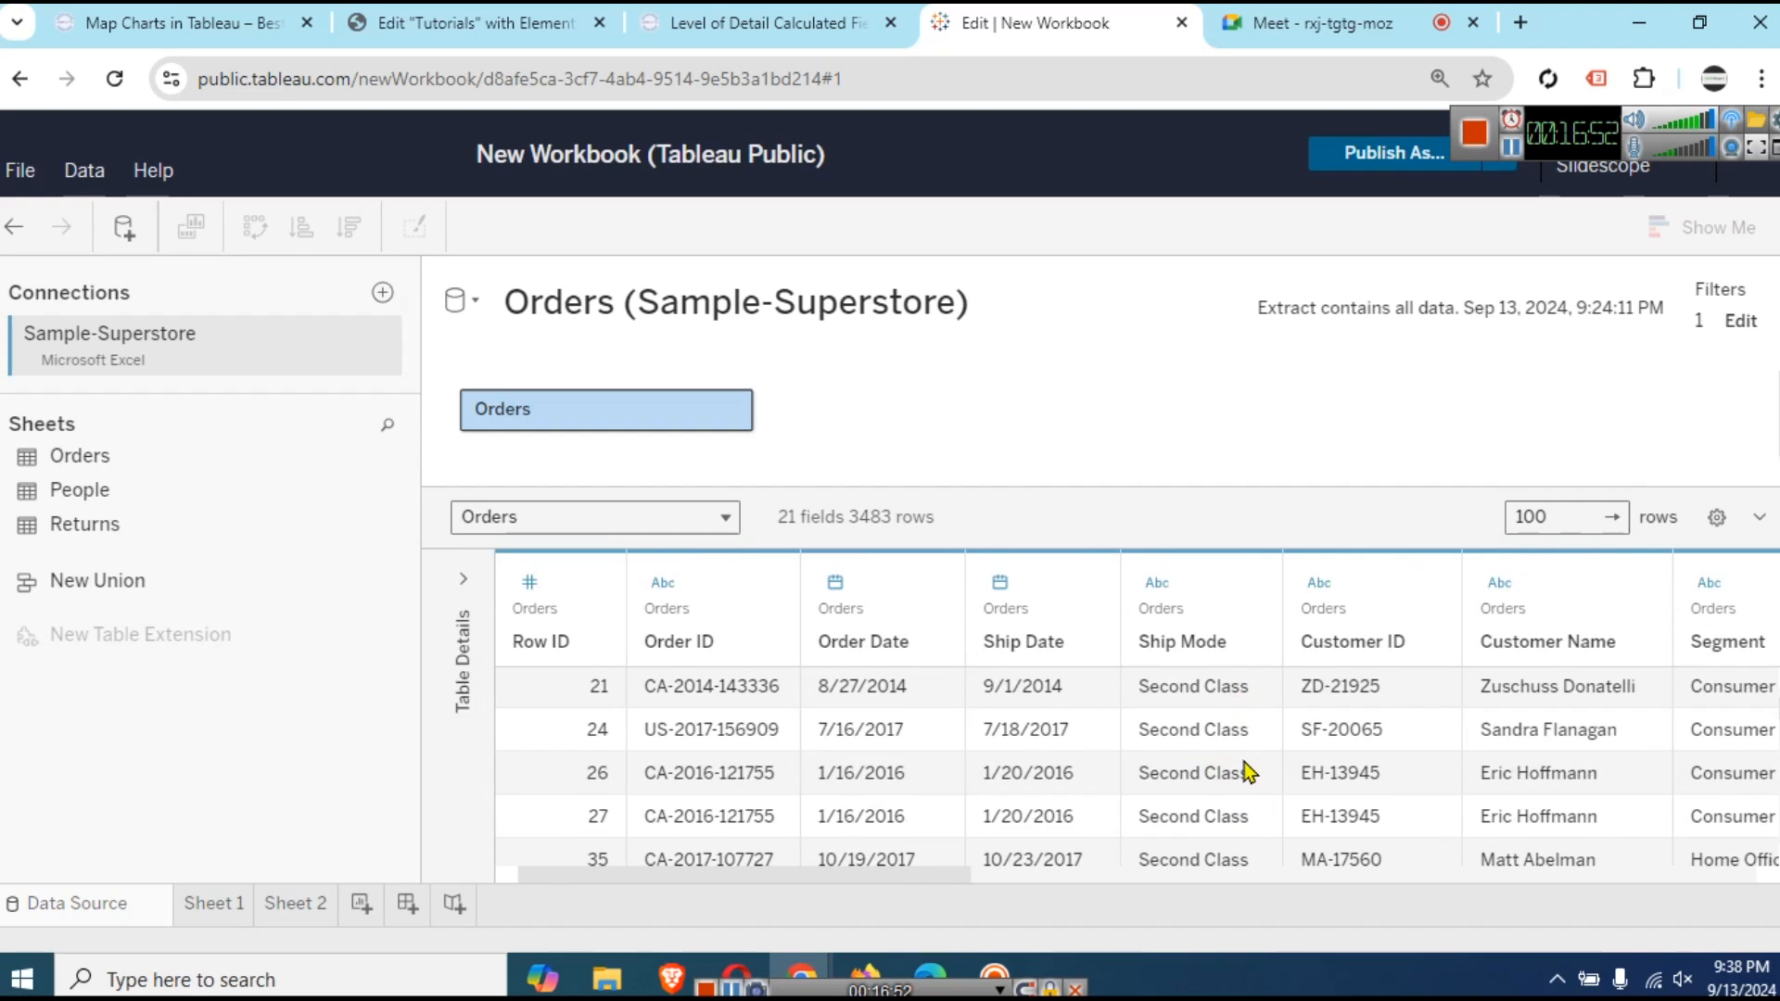
{"action": "scroll", "coordinate": [1246, 773], "scroll_direction": "down", "scroll_amount": 10}
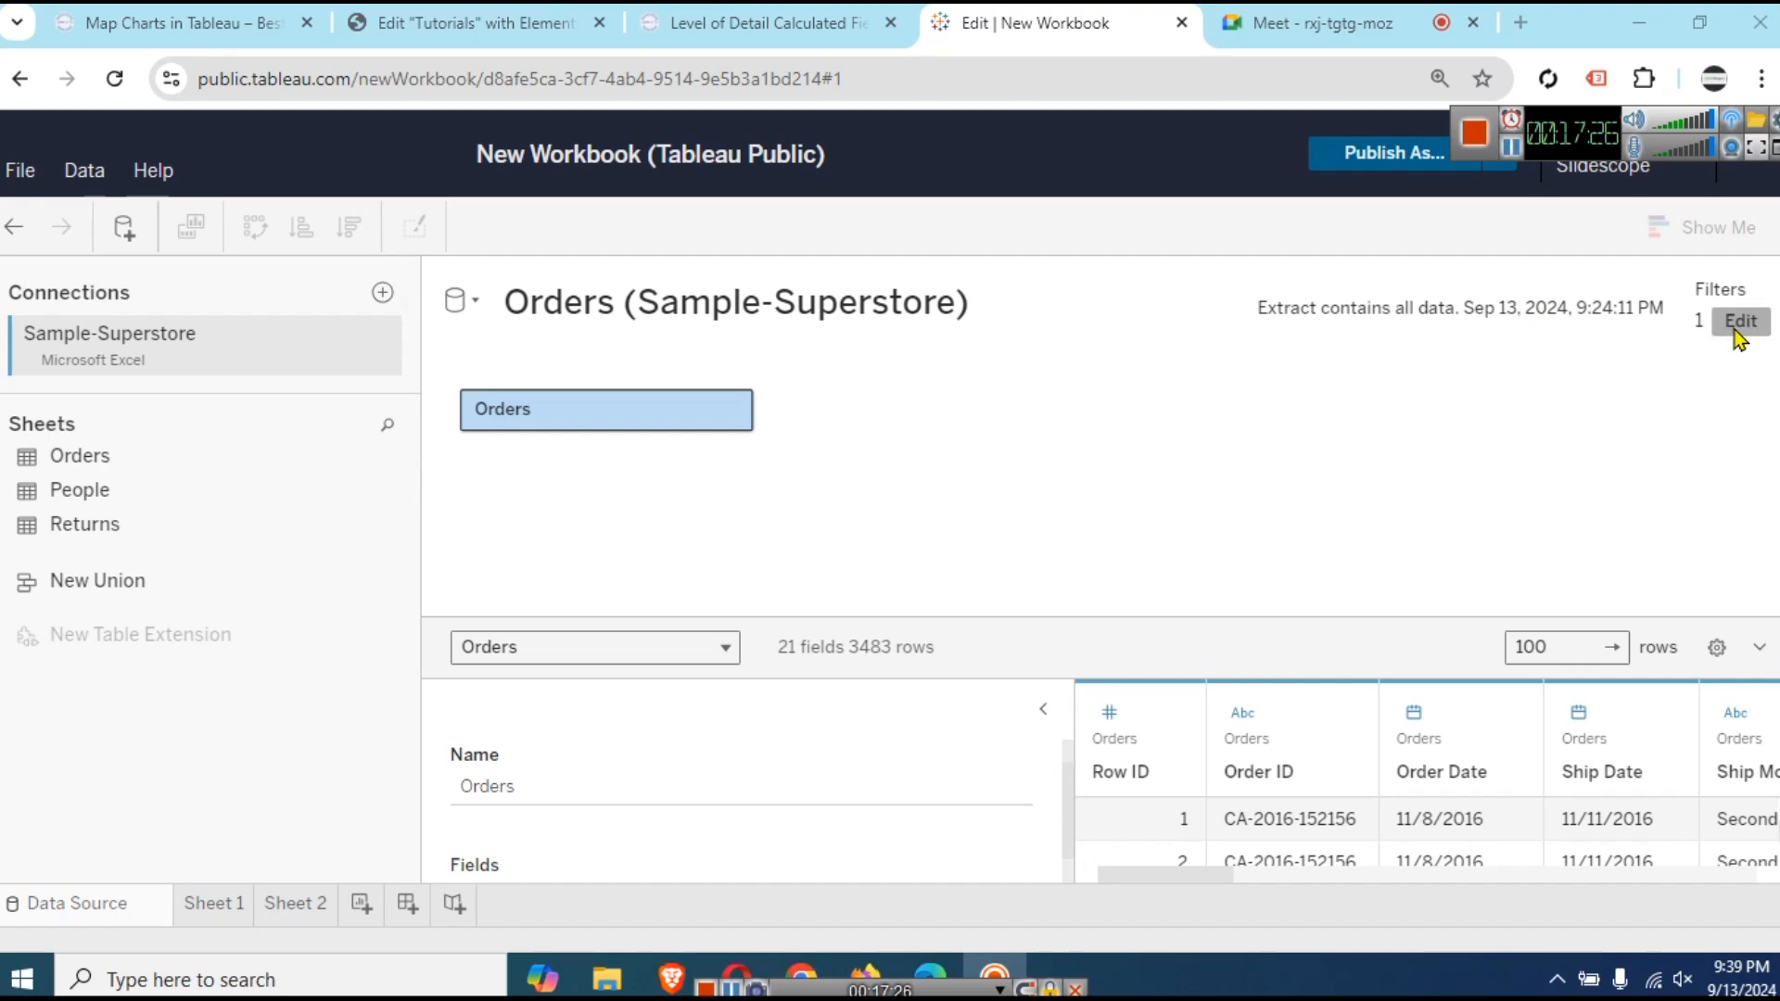
{"action": "left_click", "coordinate": [1739, 321]}
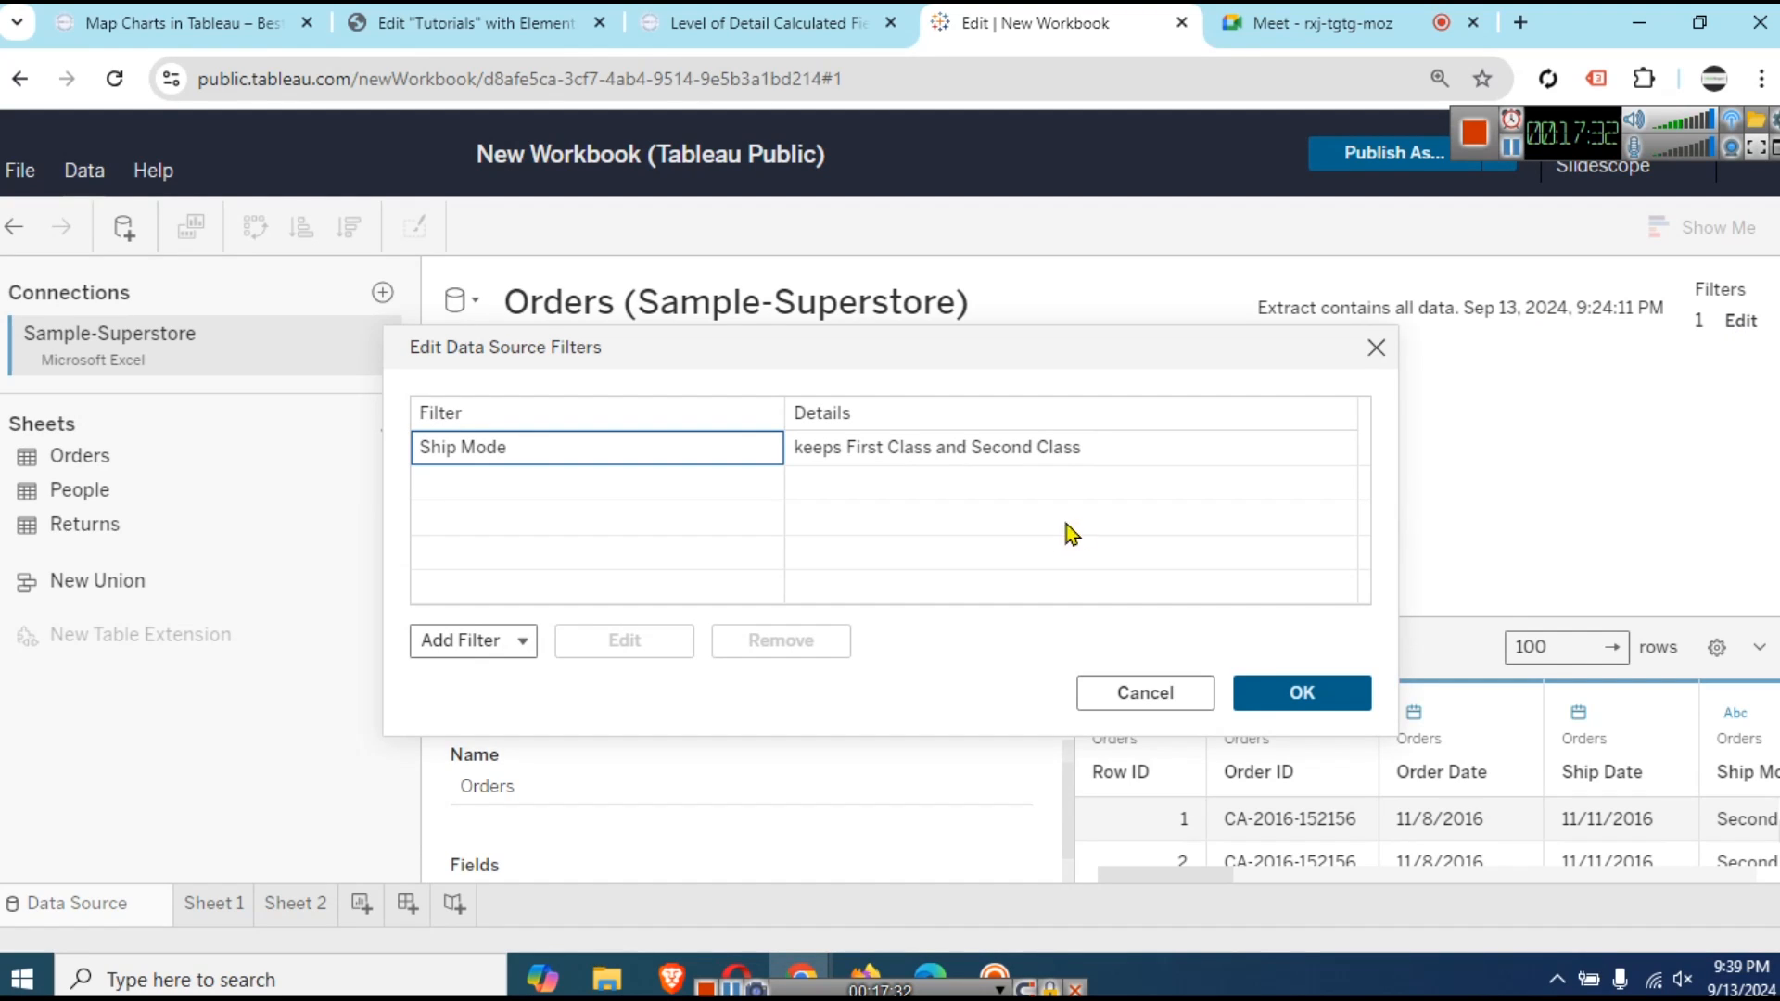
{"action": "left_click", "coordinate": [1376, 348]}
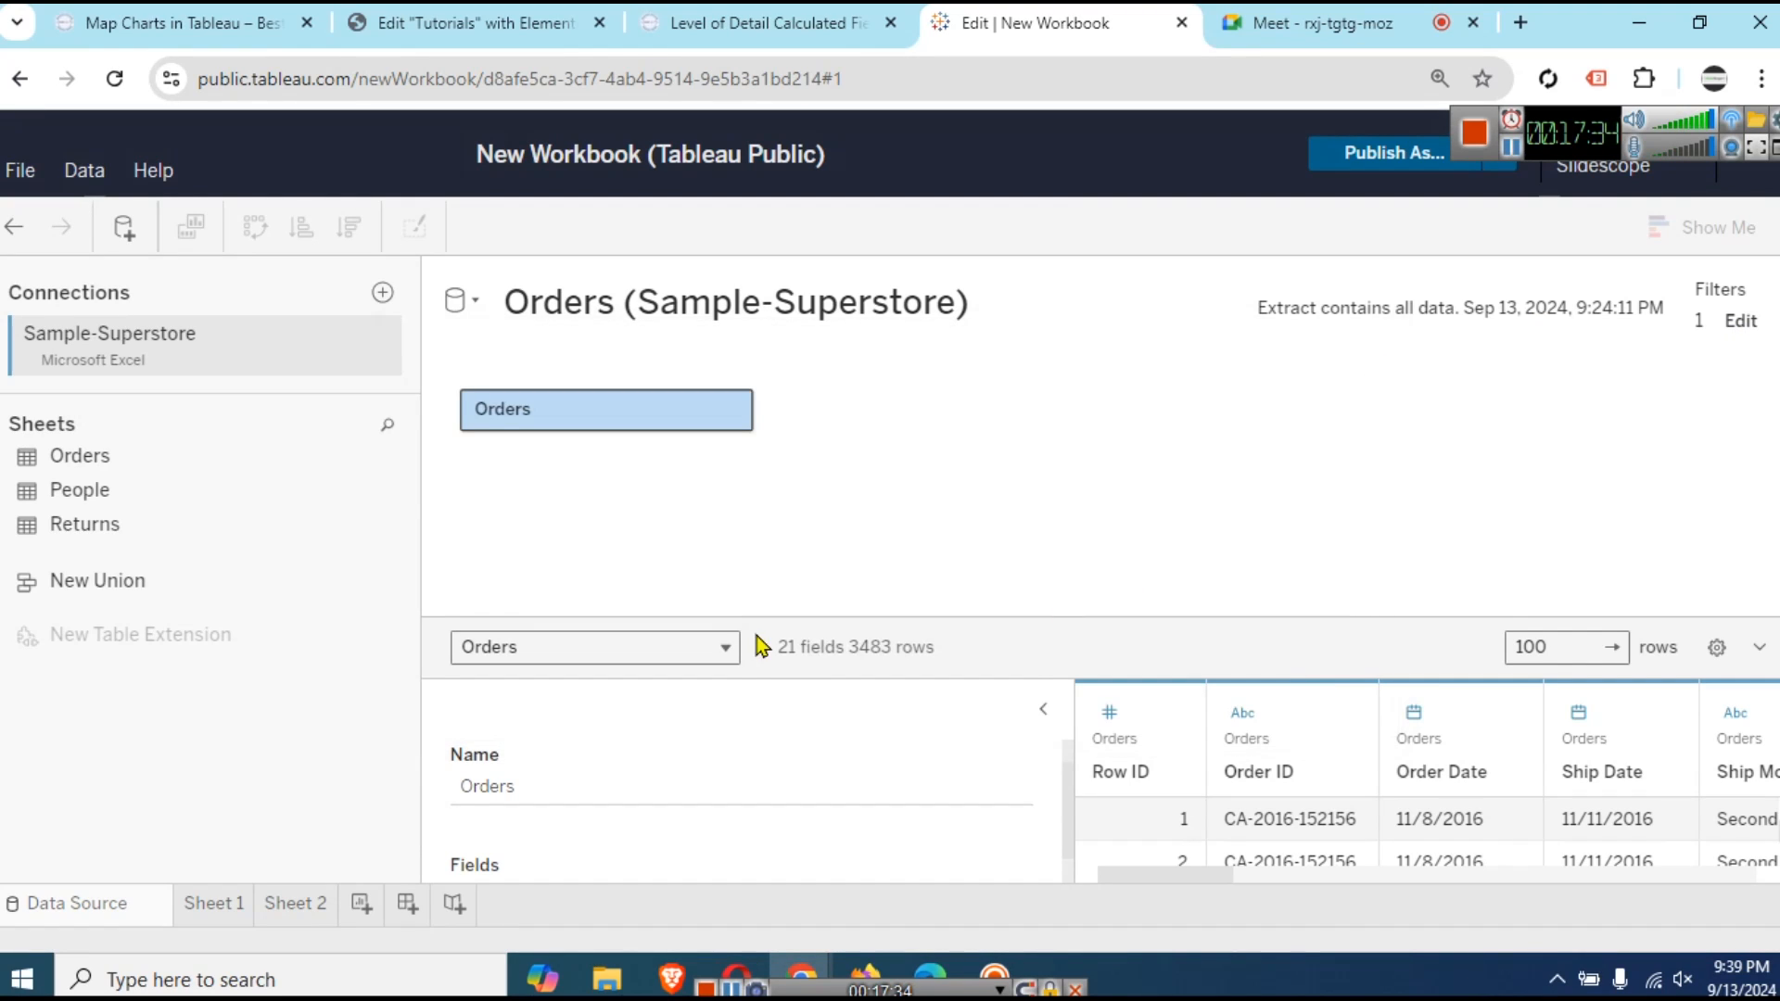
- Check FixedSales on Sheet 2 against the data source filter's details and the filtered Orders rows
{"action": "left_click", "coordinate": [299, 902]}
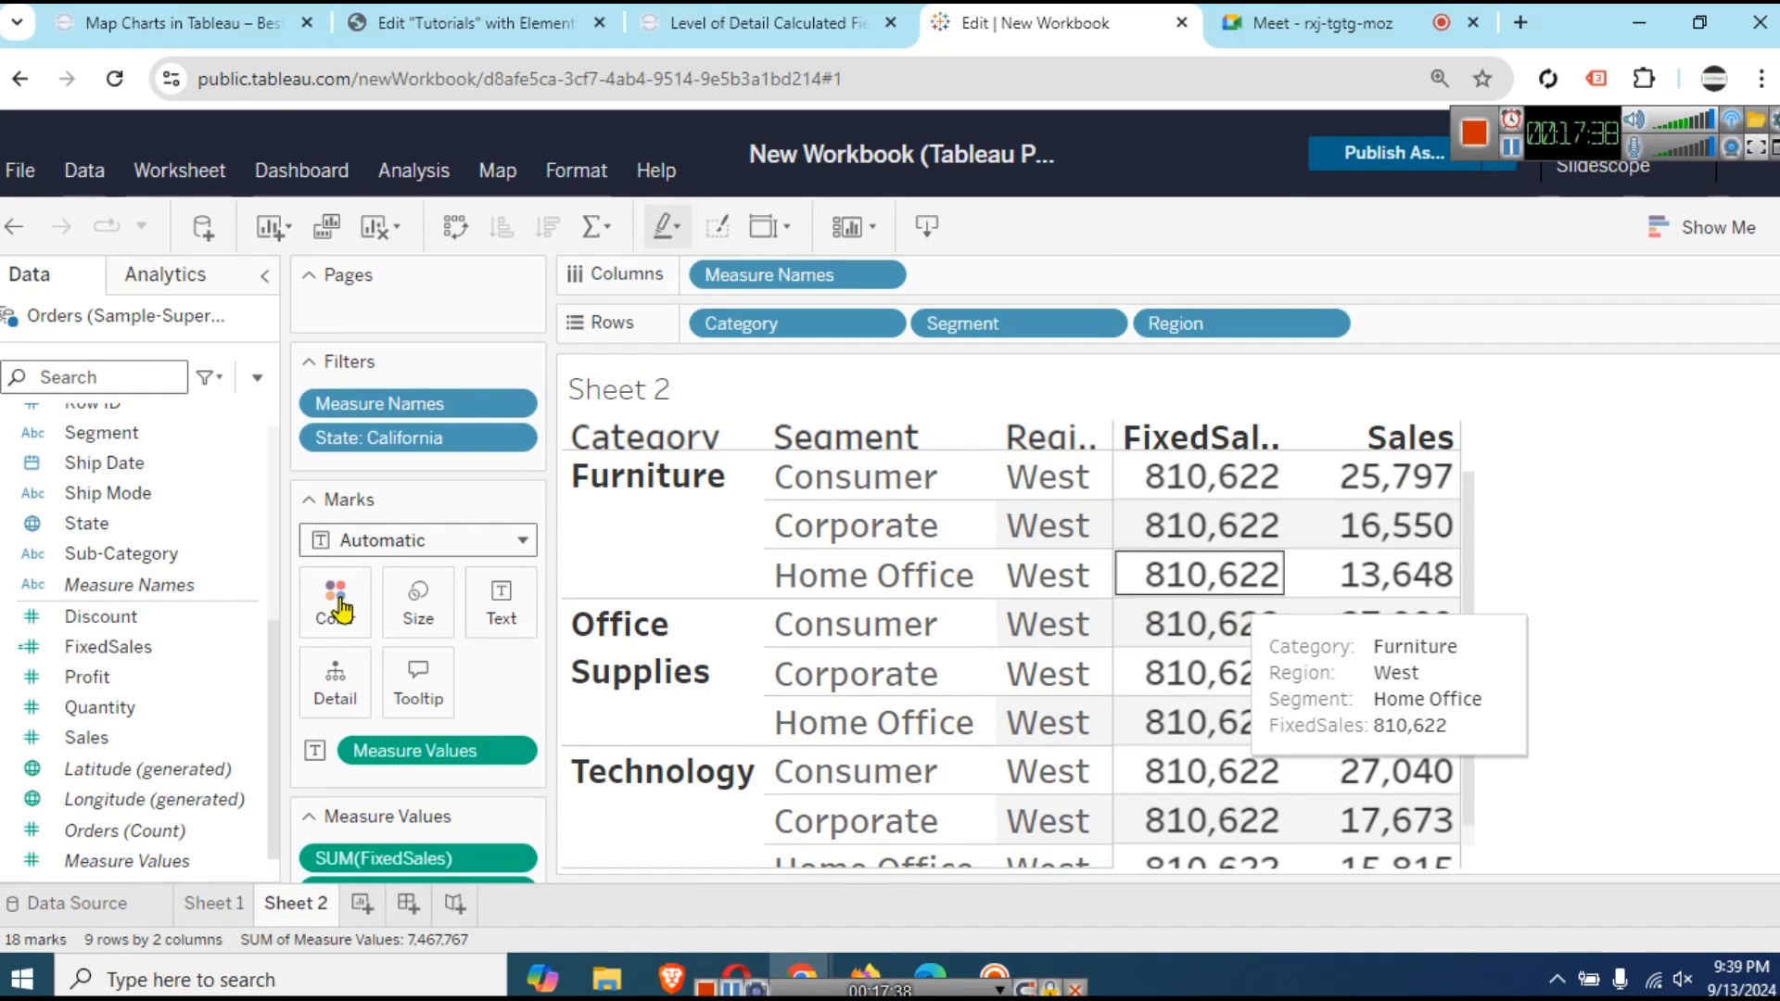
{"action": "left_click", "coordinate": [248, 463]}
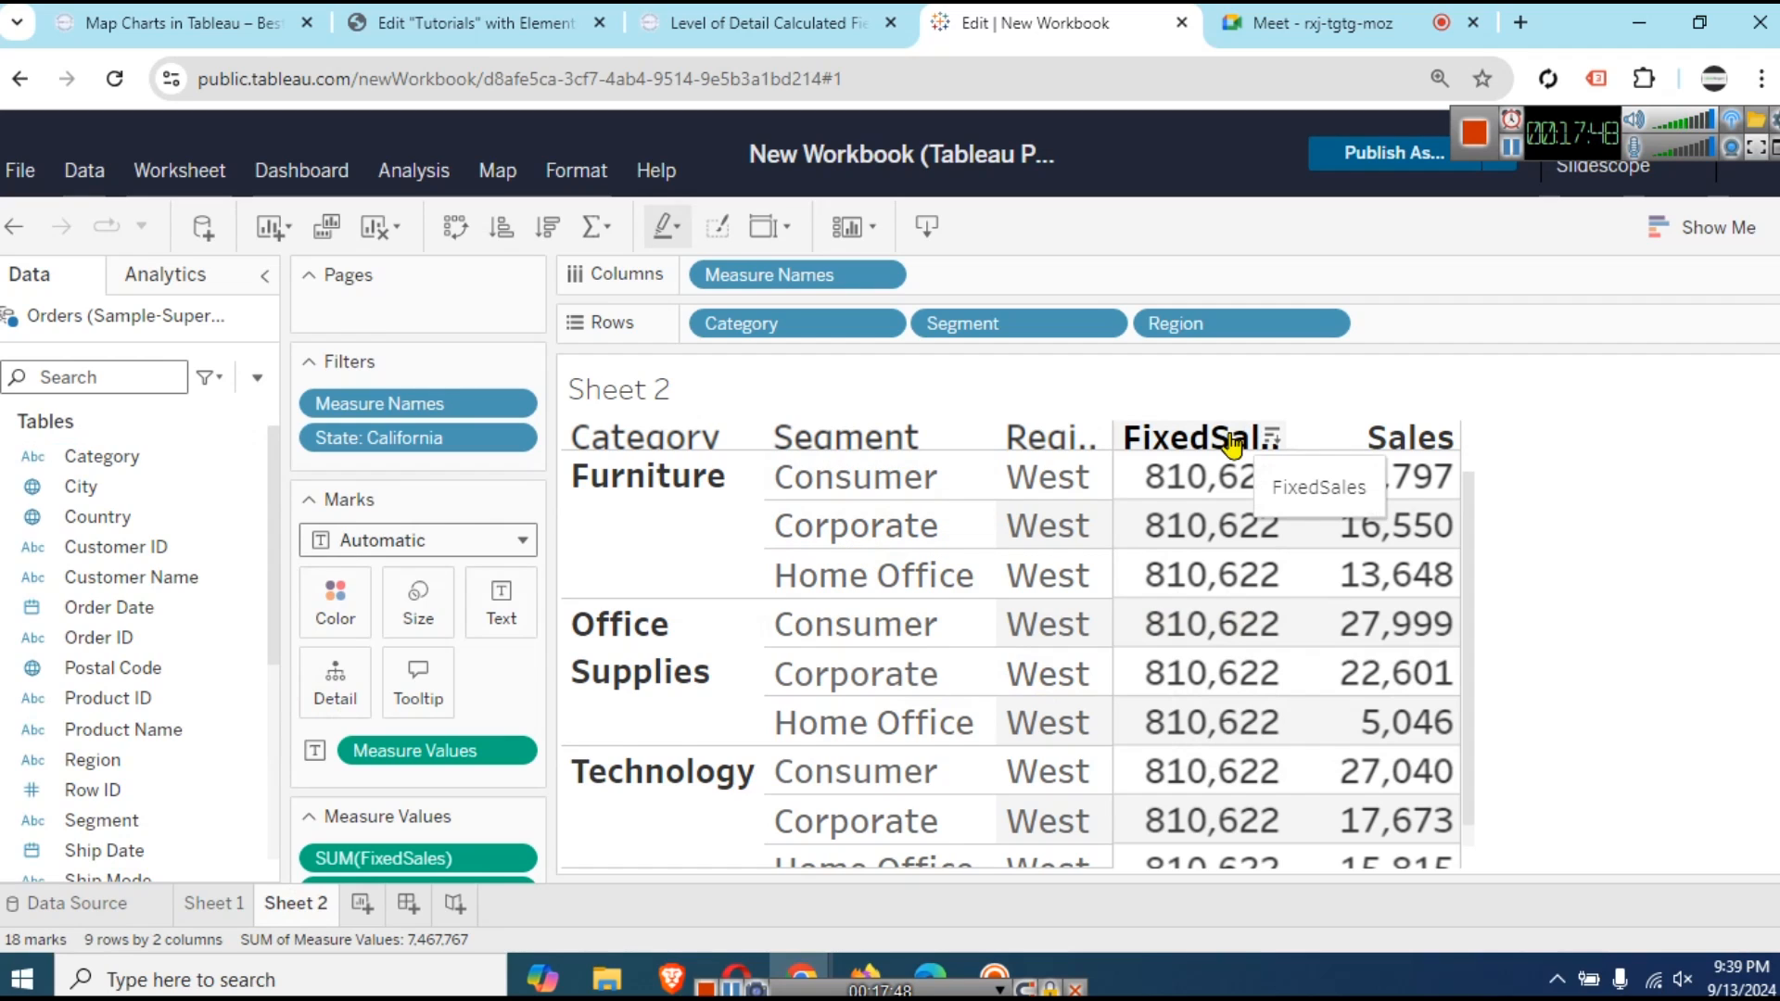
{"action": "left_click", "coordinate": [93, 906]}
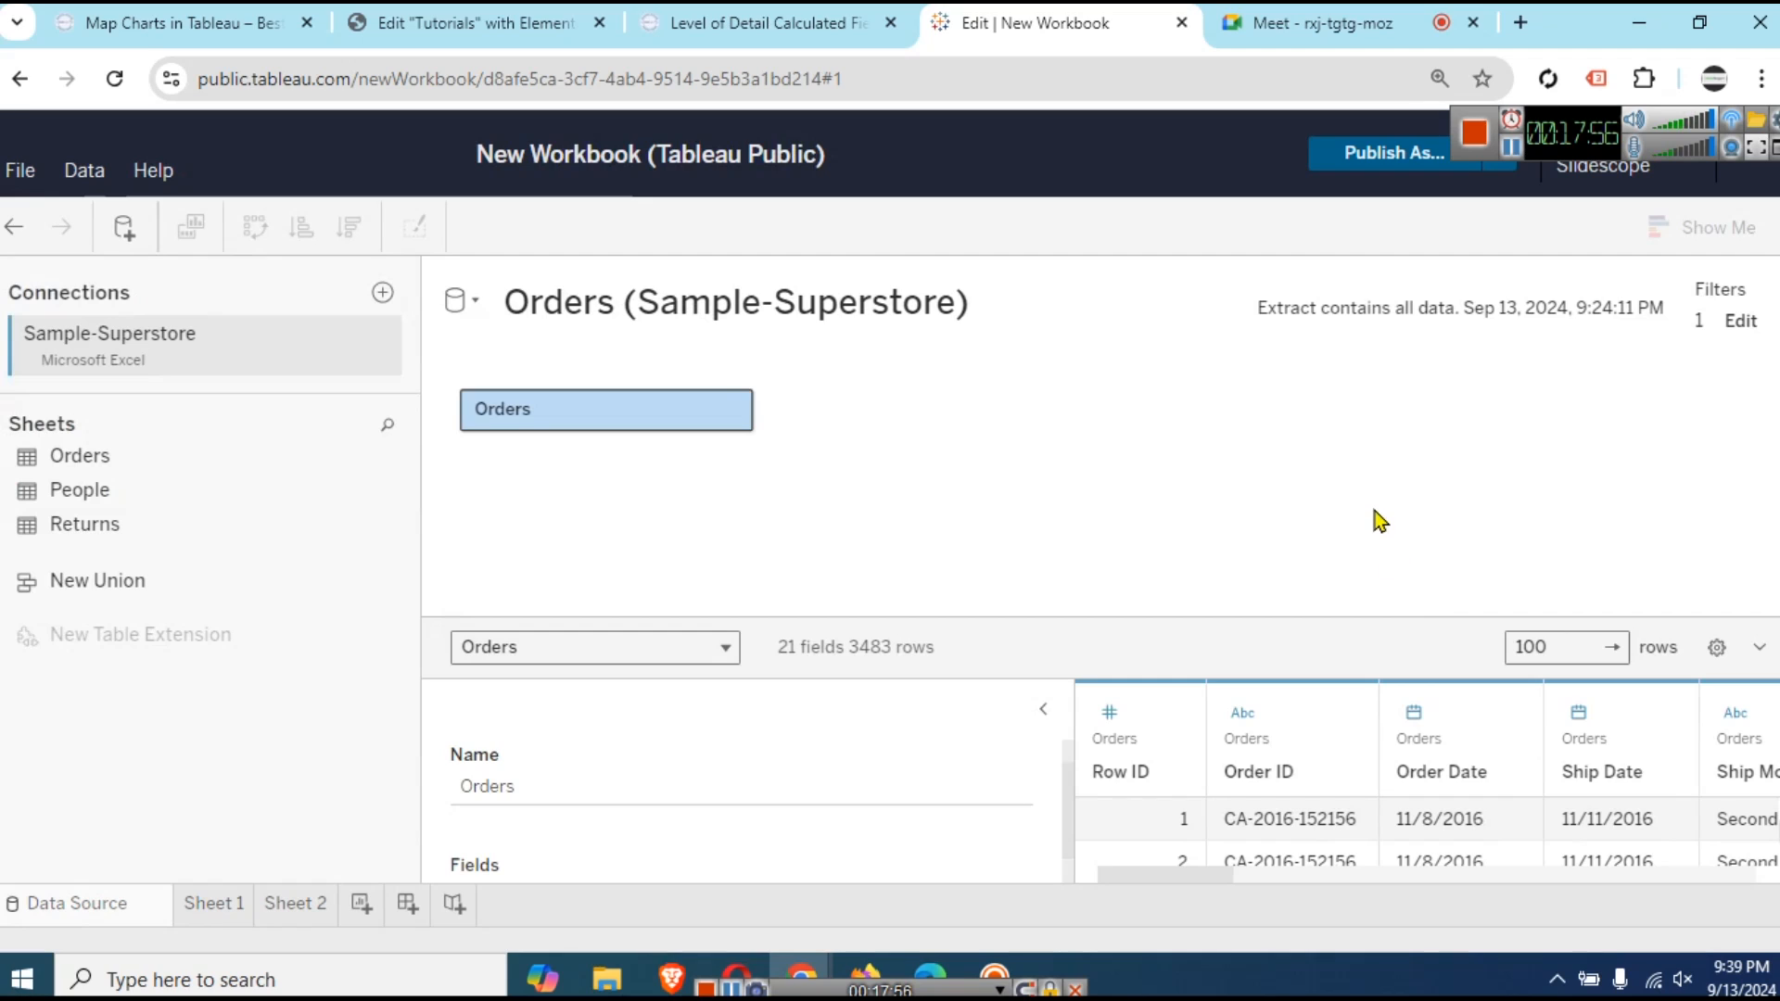
{"action": "left_click", "coordinate": [1738, 323]}
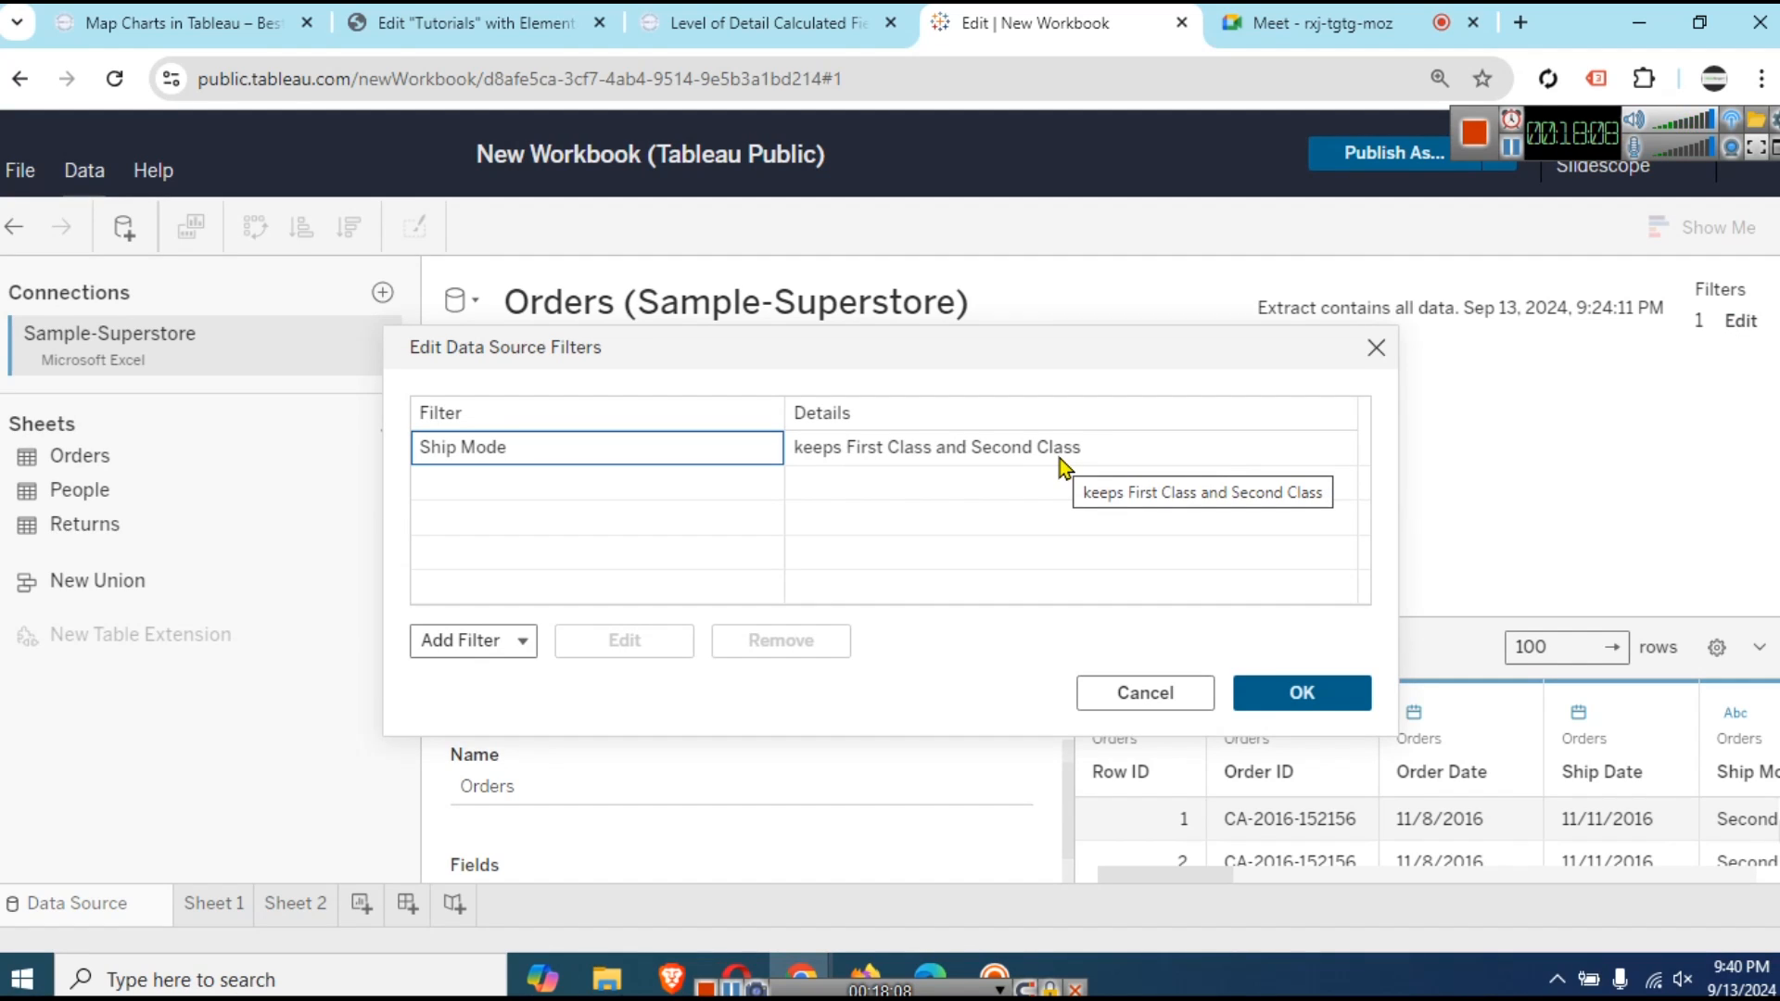
{"action": "left_click", "coordinate": [1377, 350]}
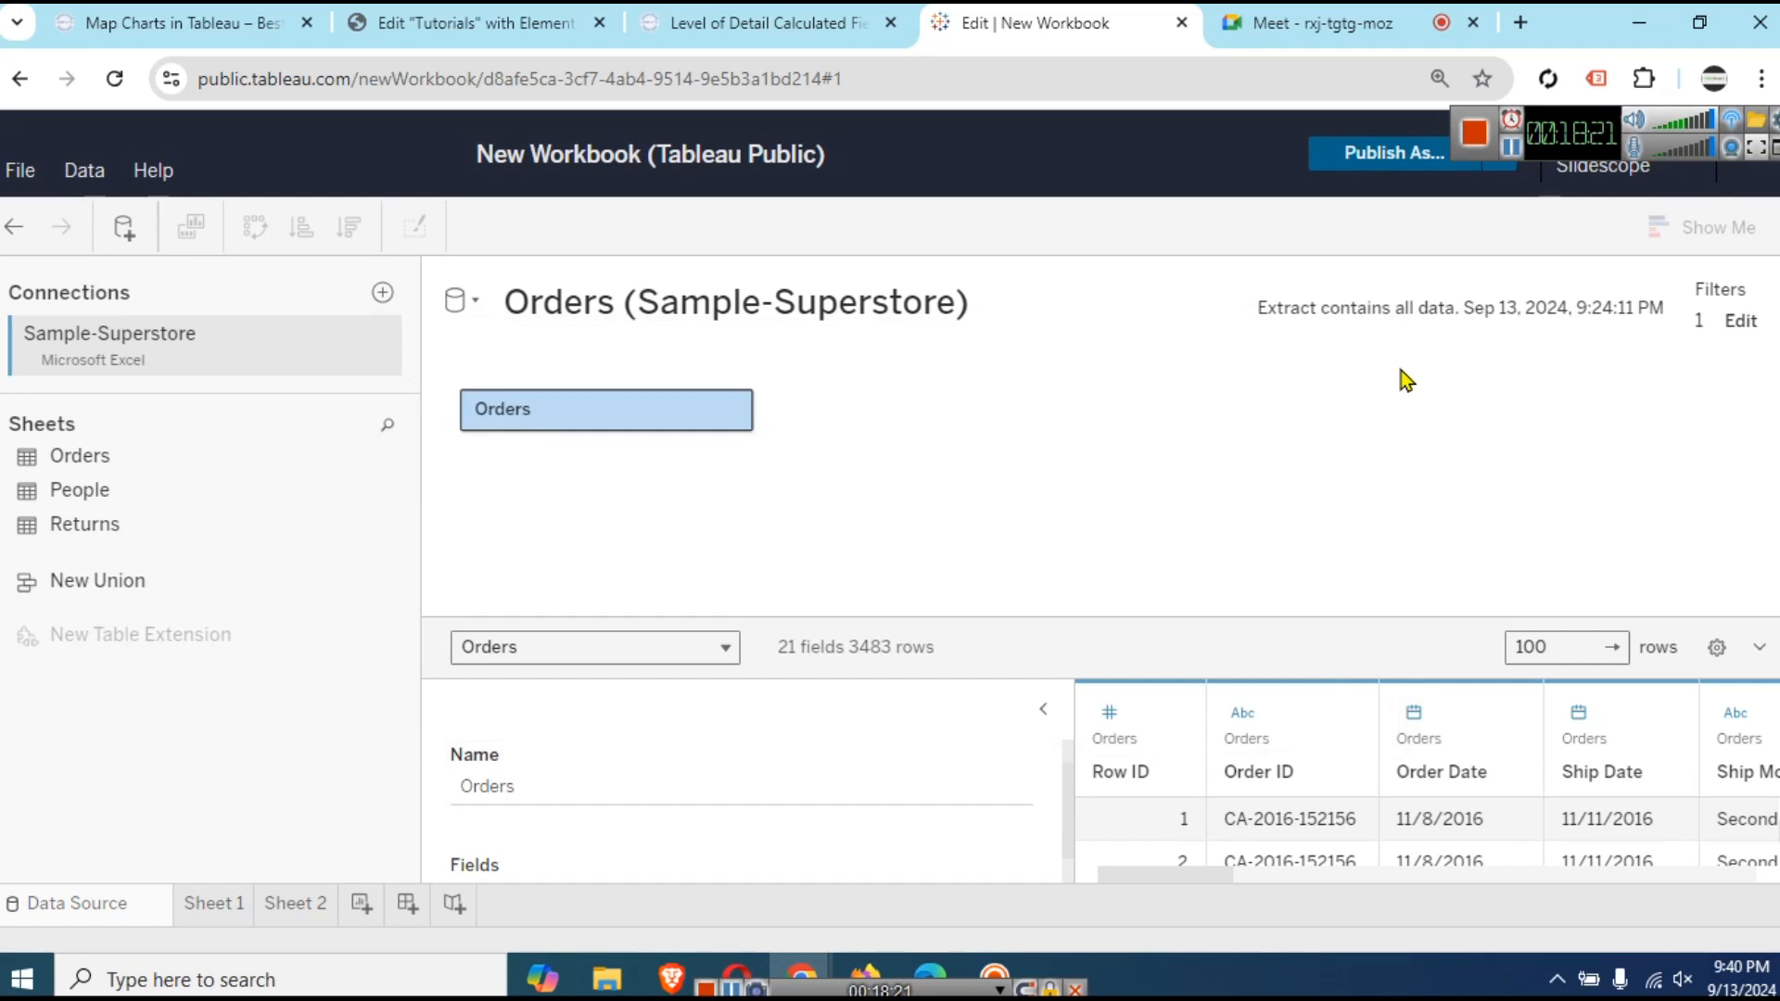
{"action": "left_click_drag", "start_coordinate": [1140, 616], "coordinate": [1129, 440]}
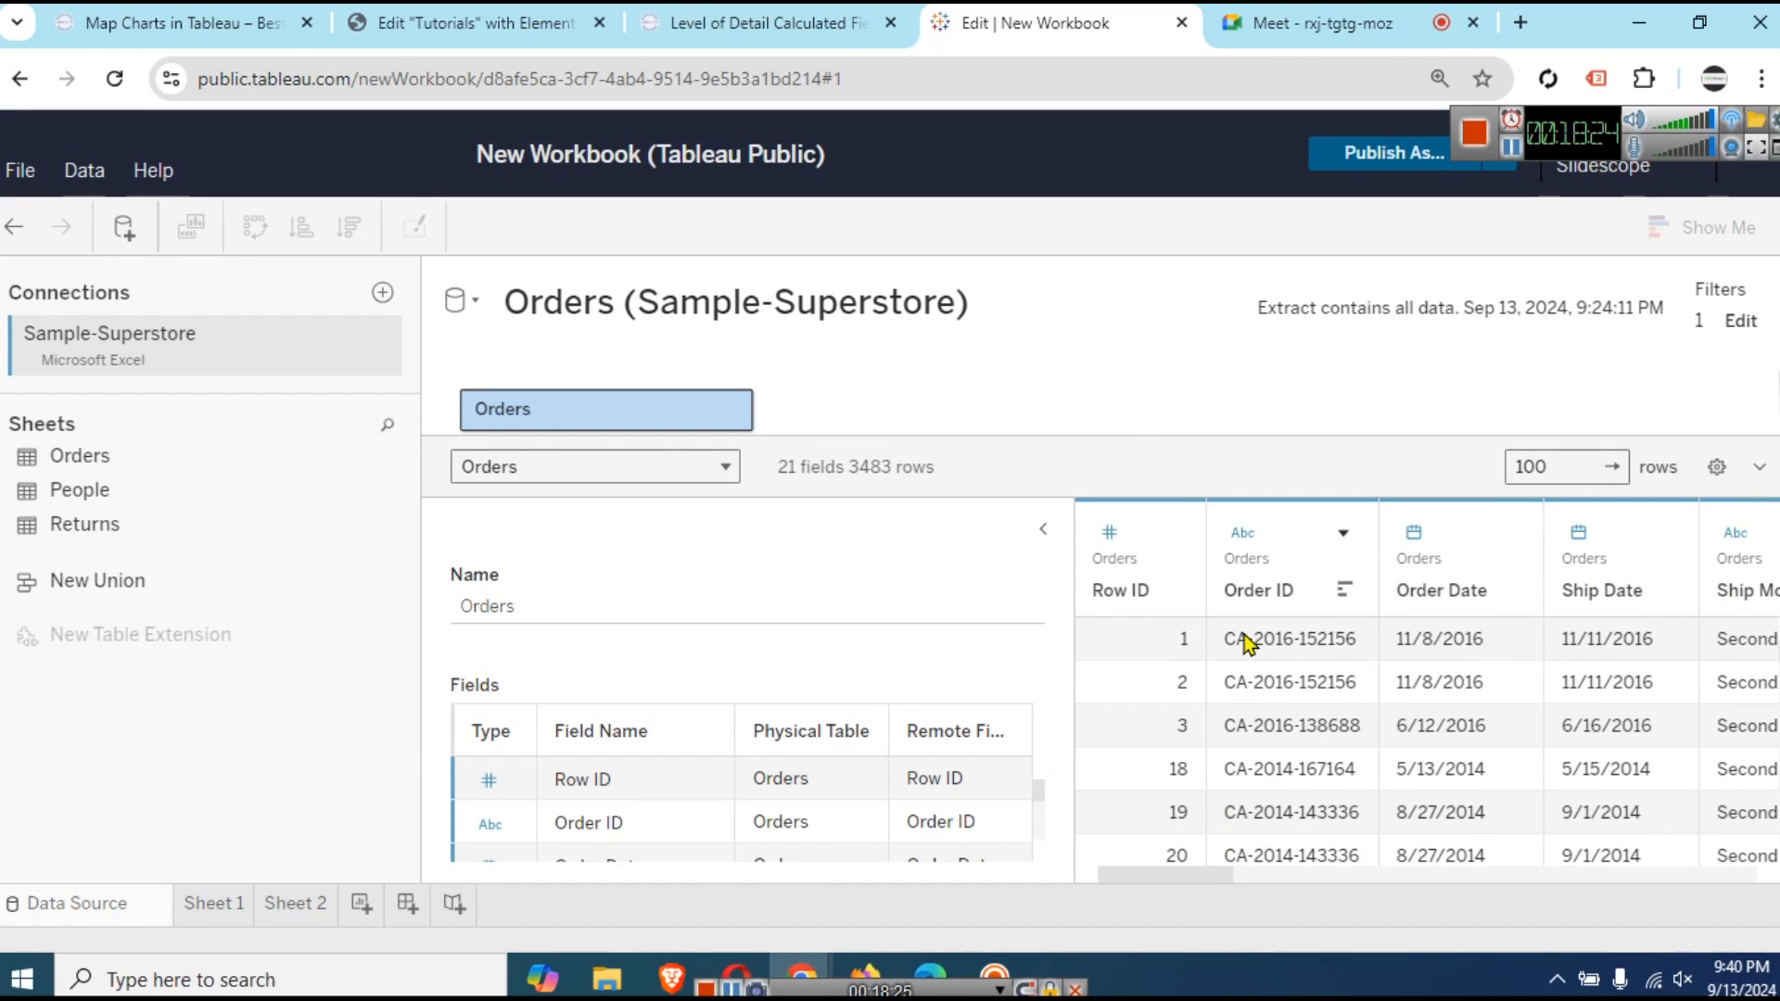
{"action": "left_click_drag", "start_coordinate": [1215, 876], "coordinate": [1587, 897]}
- Create a new worksheet that shows the Orders count as a text table
{"action": "left_click", "coordinate": [362, 904]}
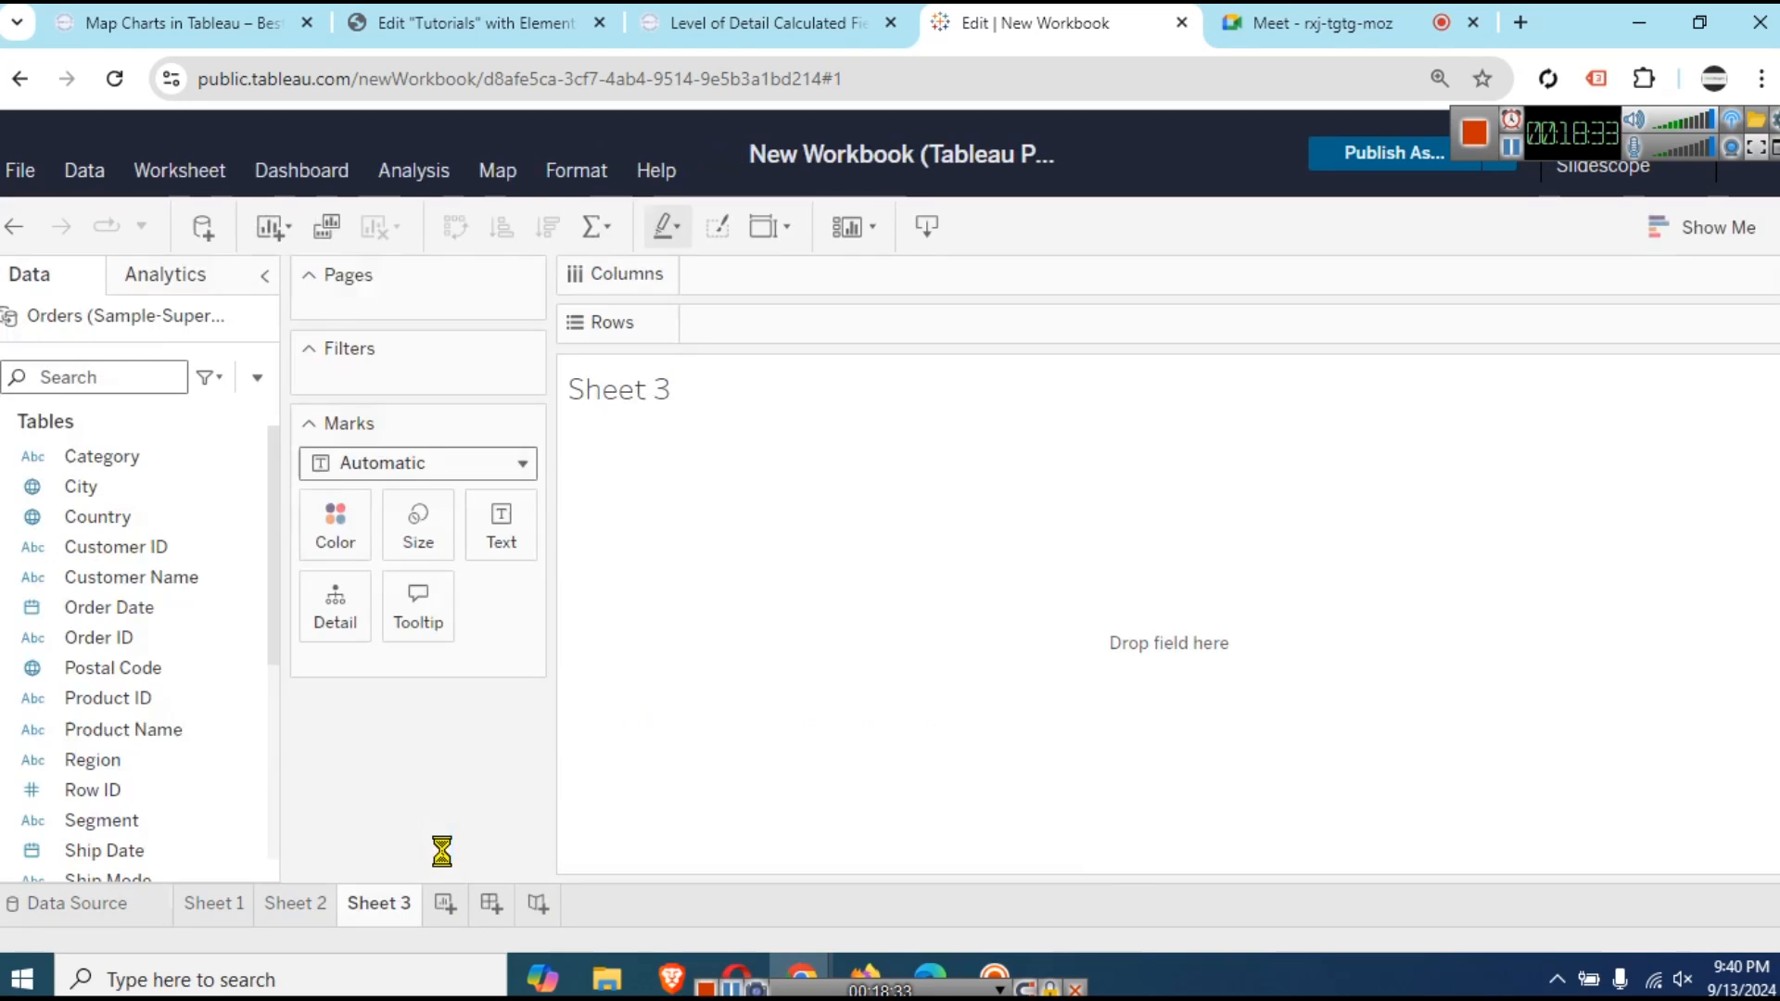
{"action": "scroll", "coordinate": [263, 732], "scroll_direction": "down", "scroll_amount": 5}
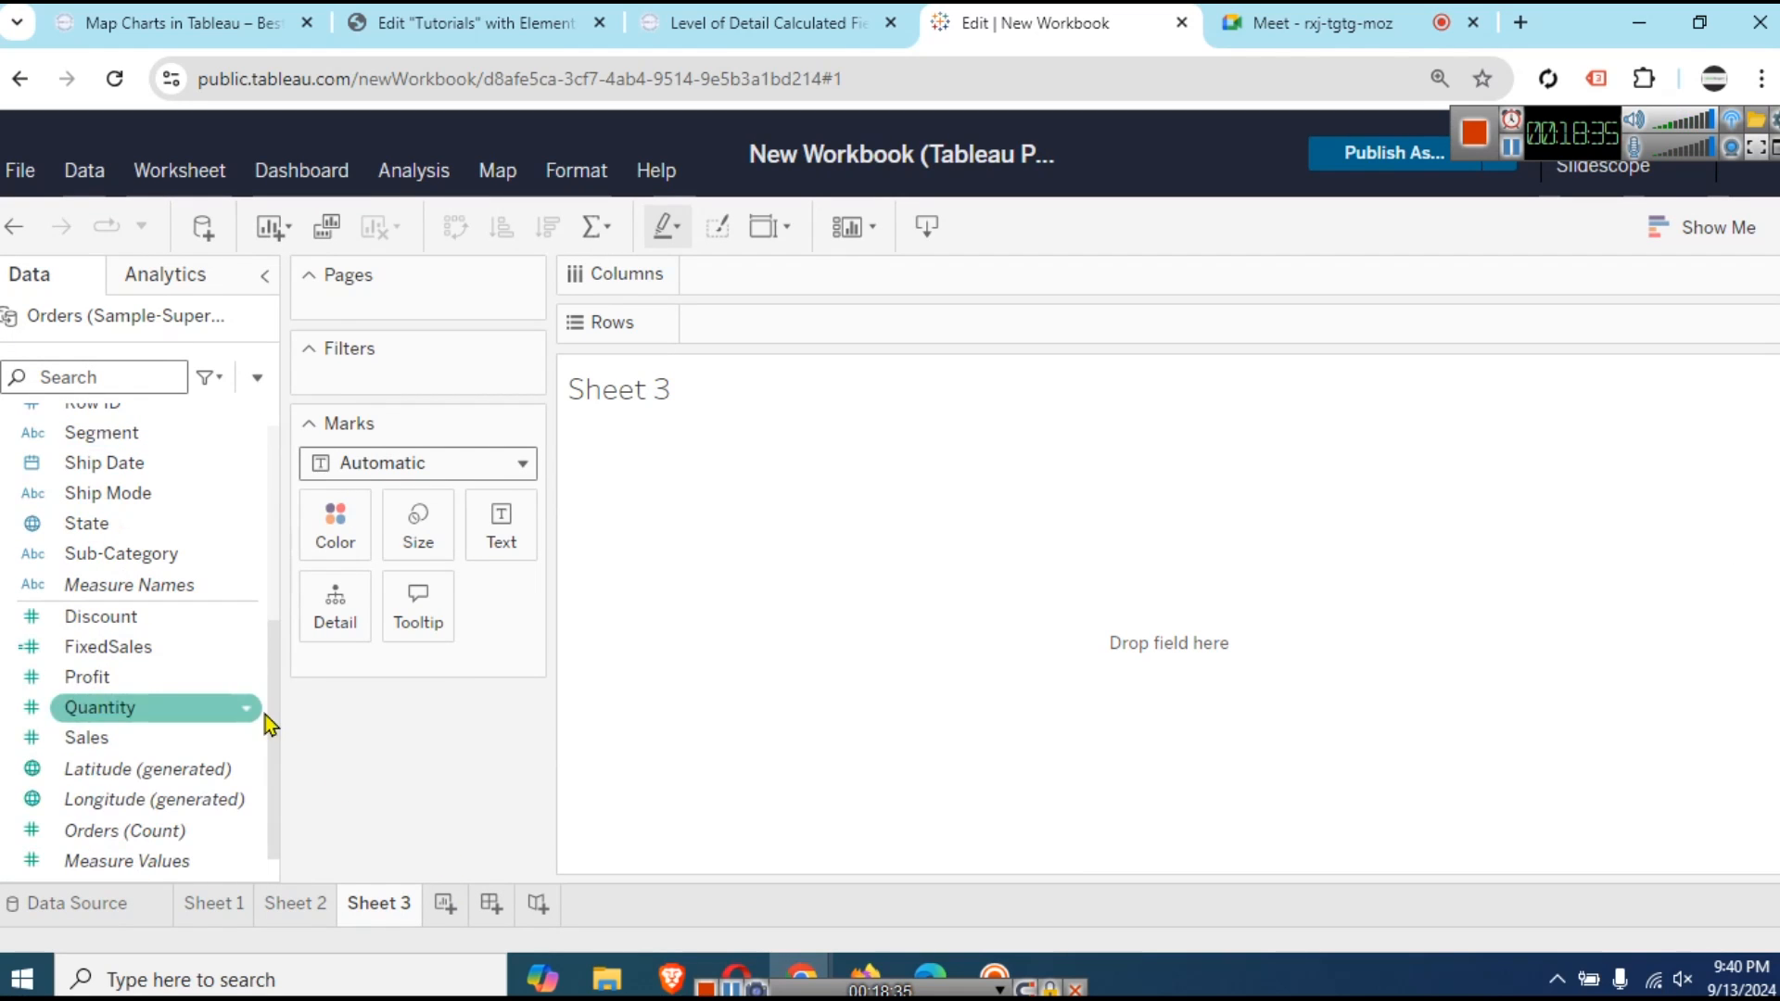
{"action": "left_click_drag", "start_coordinate": [148, 831], "coordinate": [866, 330]}
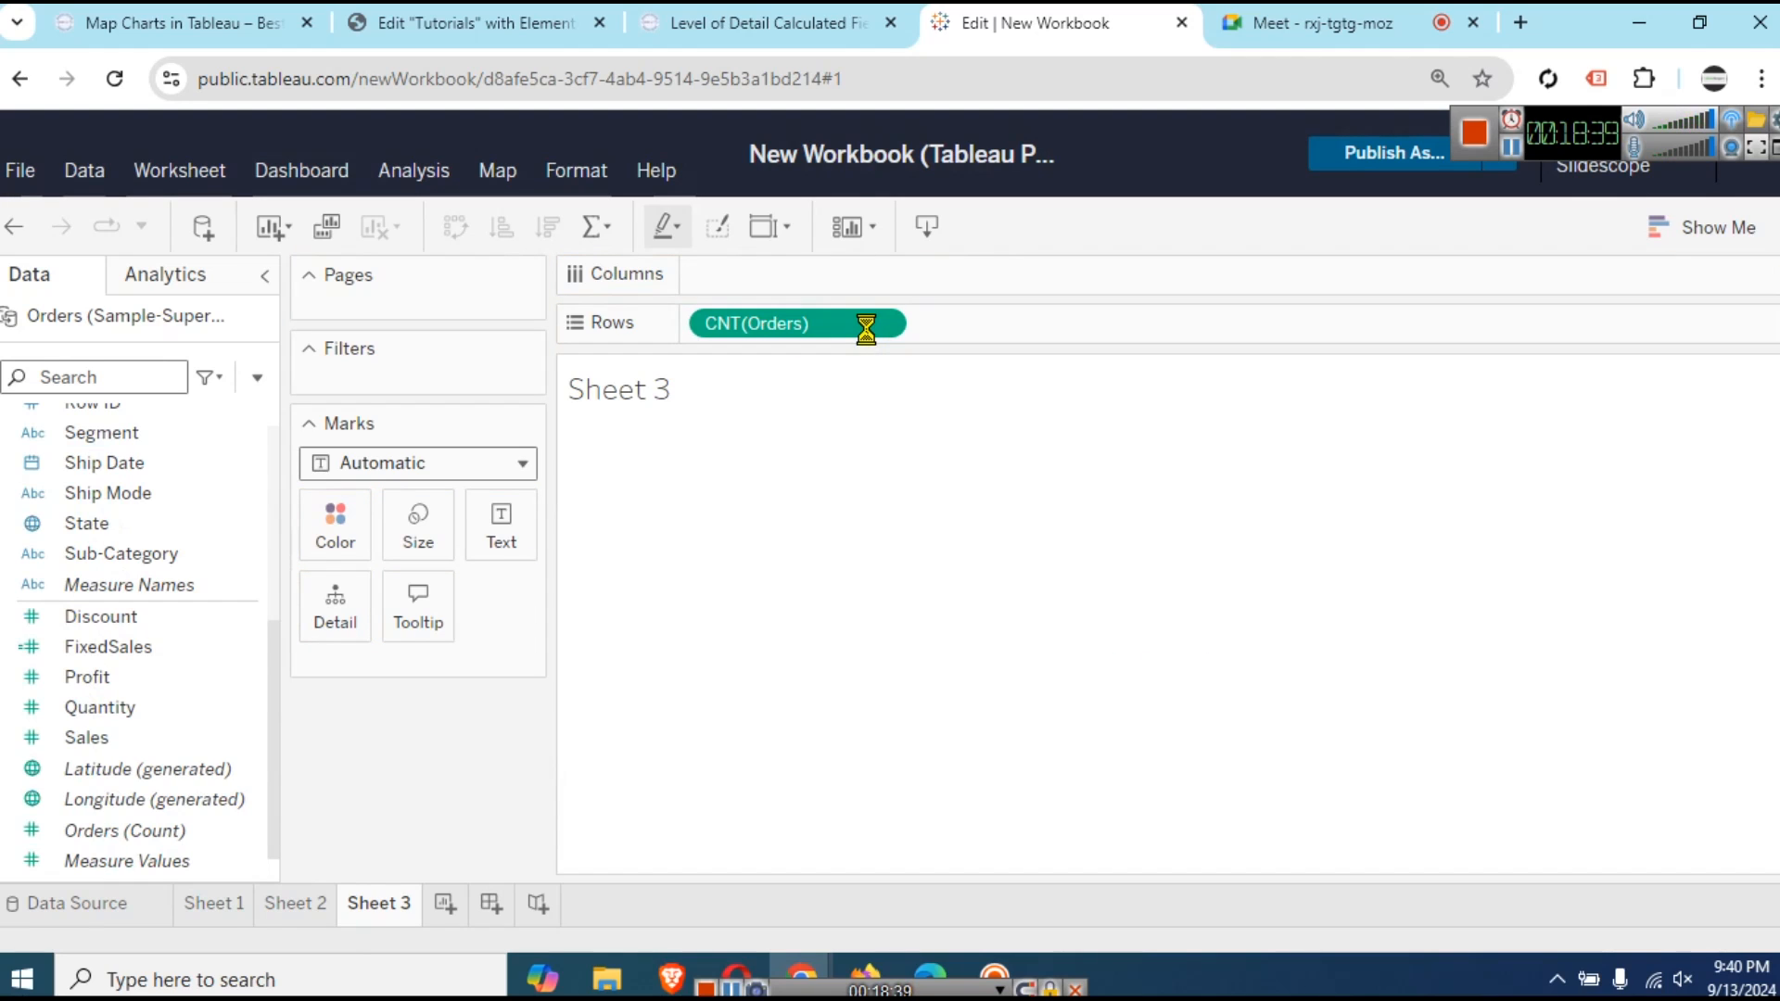
{"action": "left_click", "coordinate": [1711, 228]}
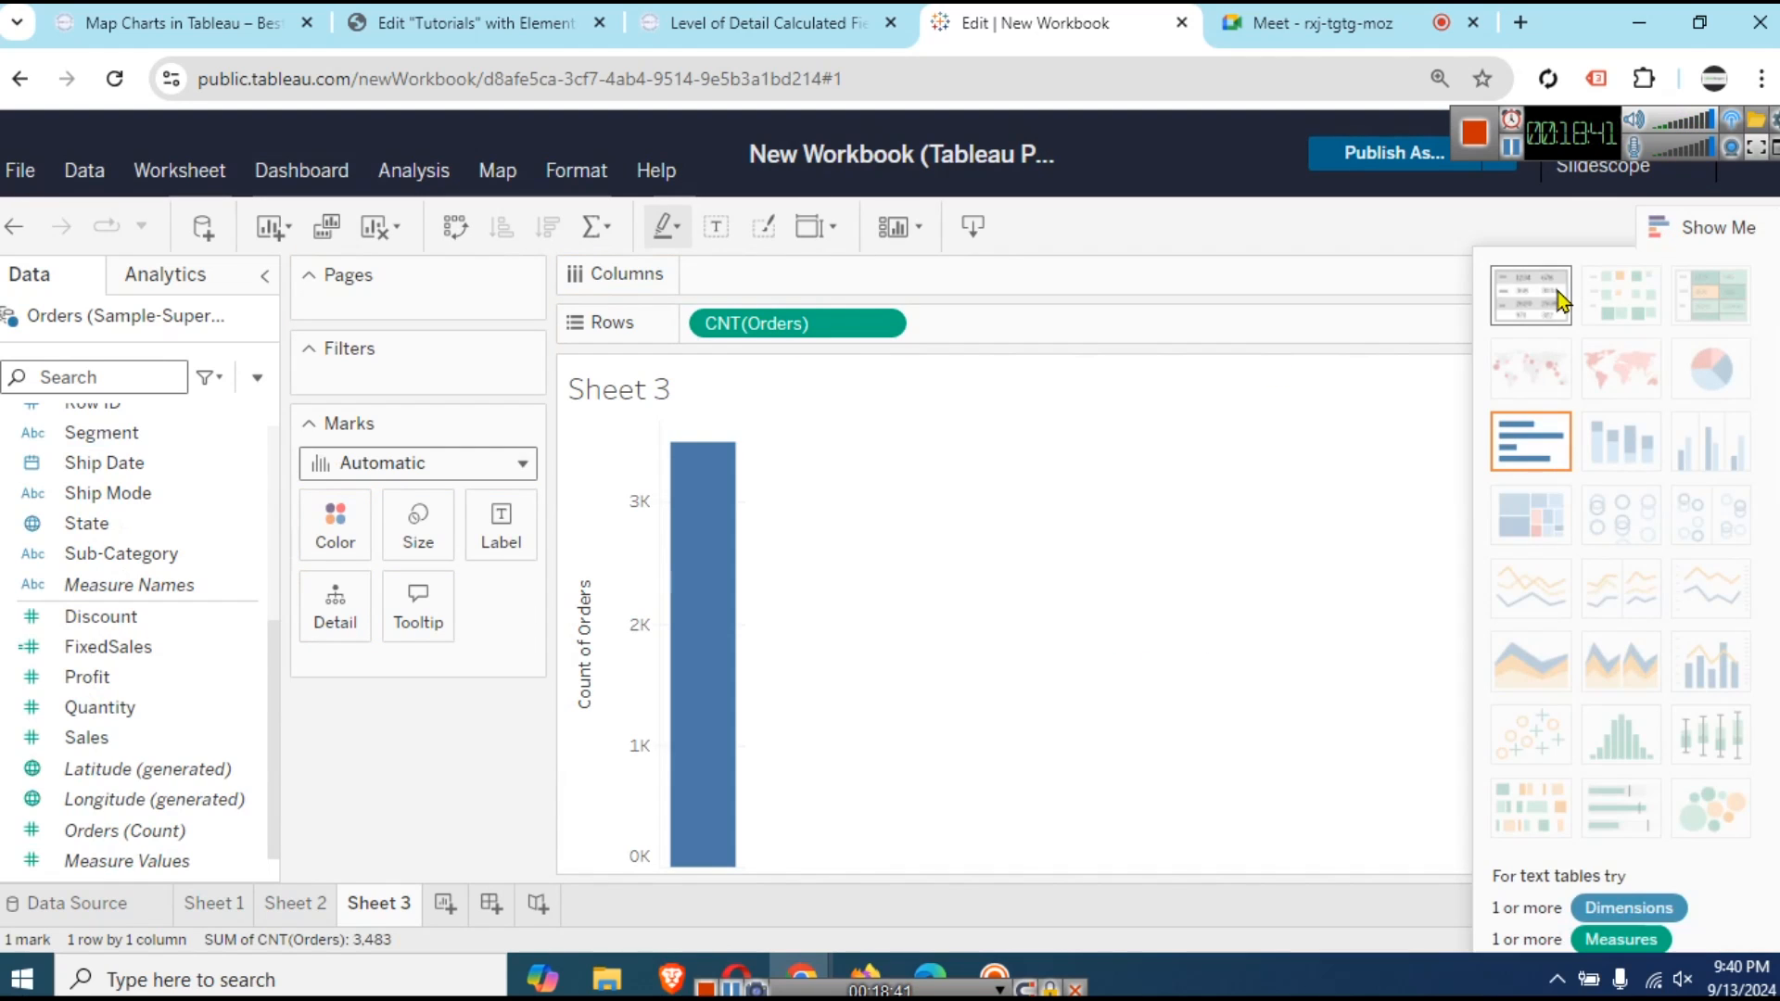
{"action": "left_click", "coordinate": [1535, 297]}
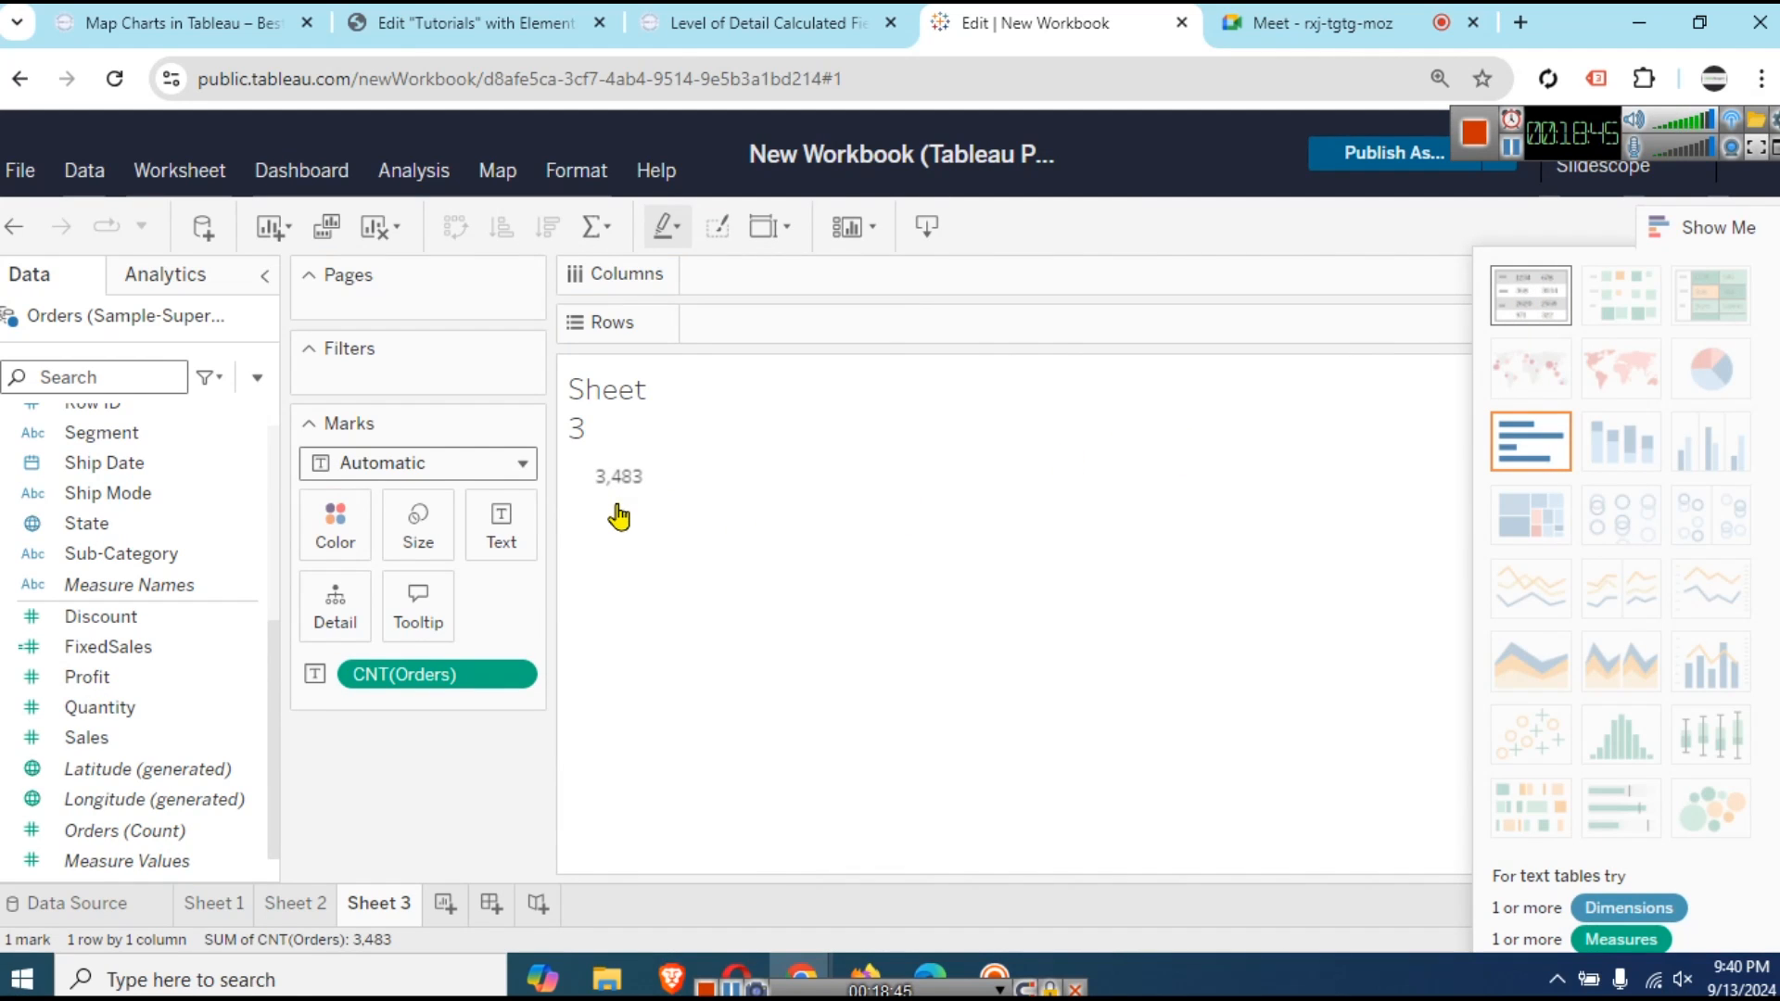
{"action": "left_click", "coordinate": [1688, 228]}
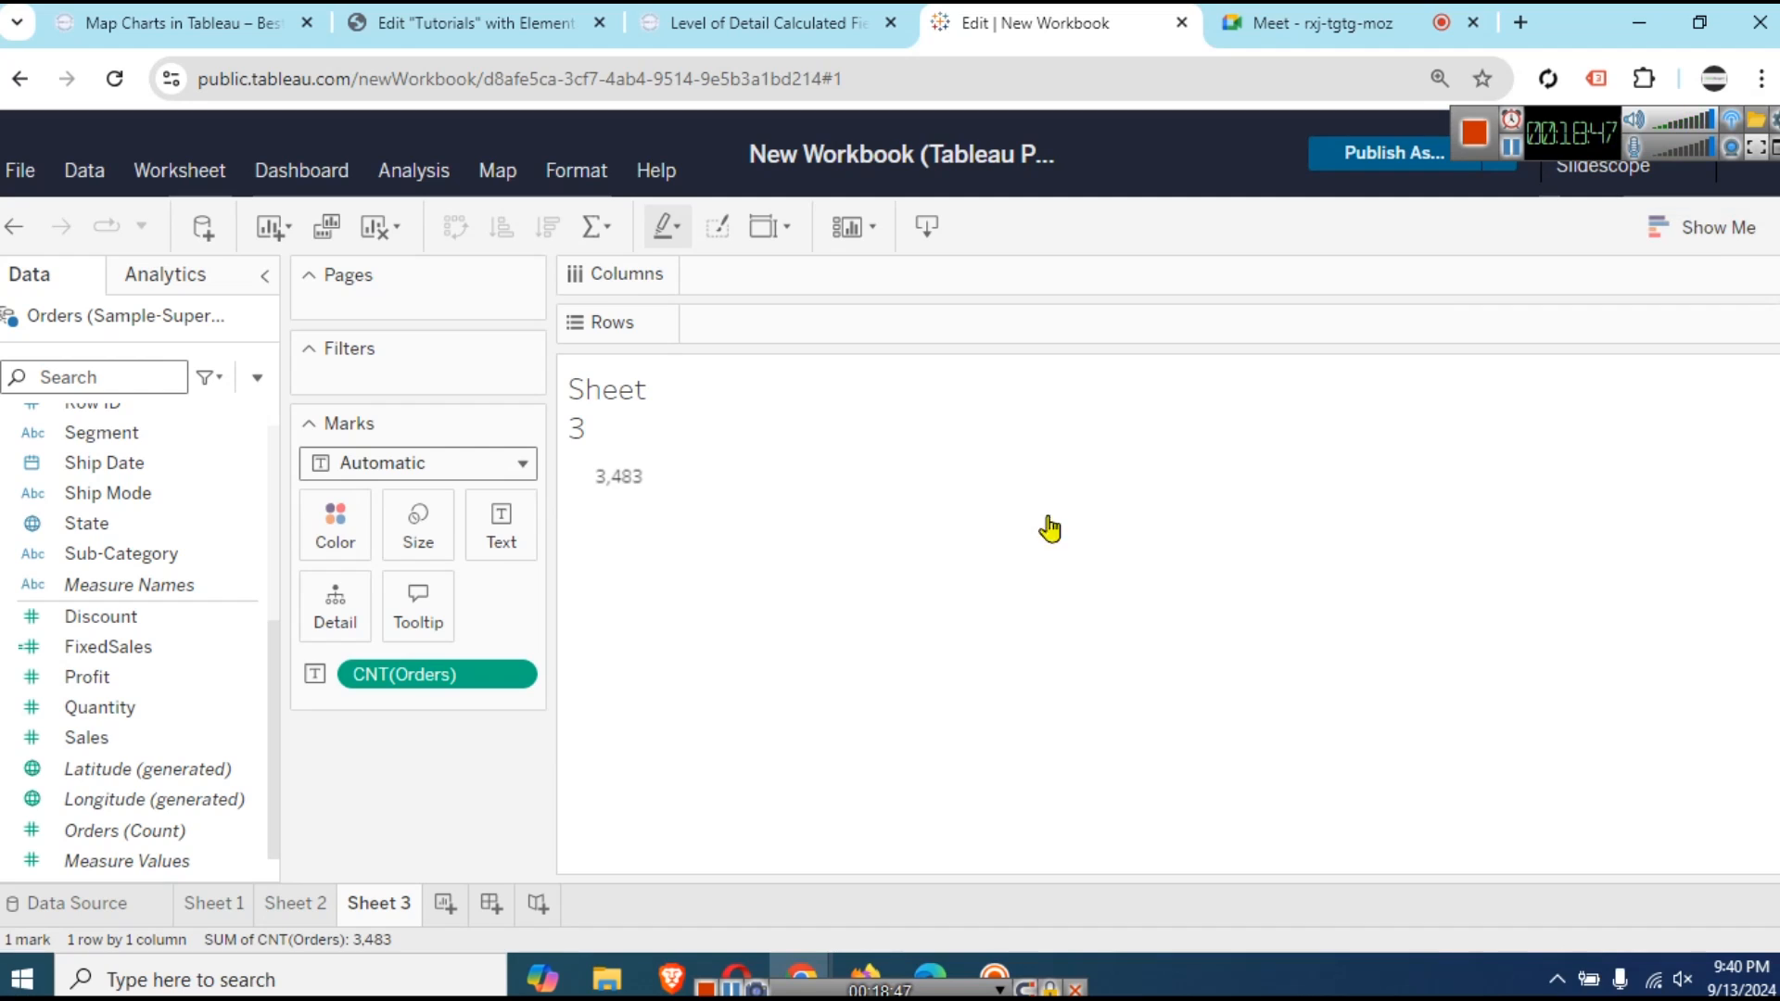
- Review Sheet 2 again, then switch to the Level of Detail Calculated Fields tutorial page and read its FIXED LOD section
{"action": "left_click", "coordinate": [287, 902]}
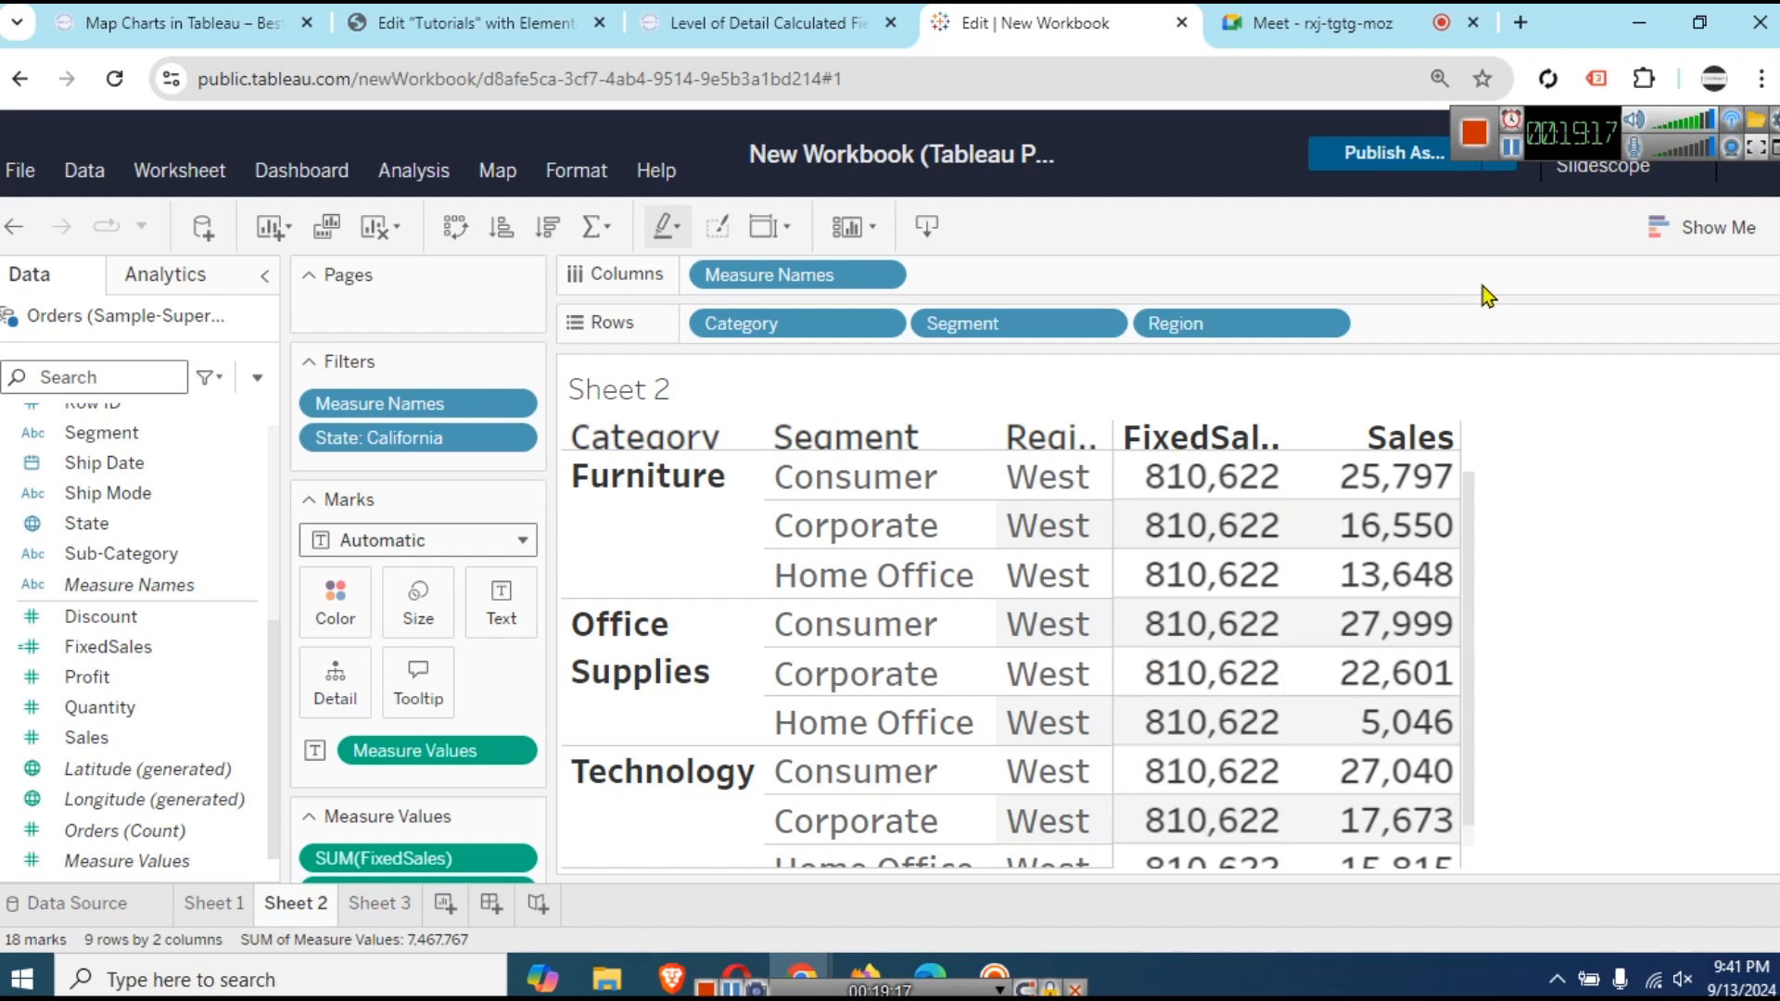
{"action": "left_click", "coordinate": [1513, 158]}
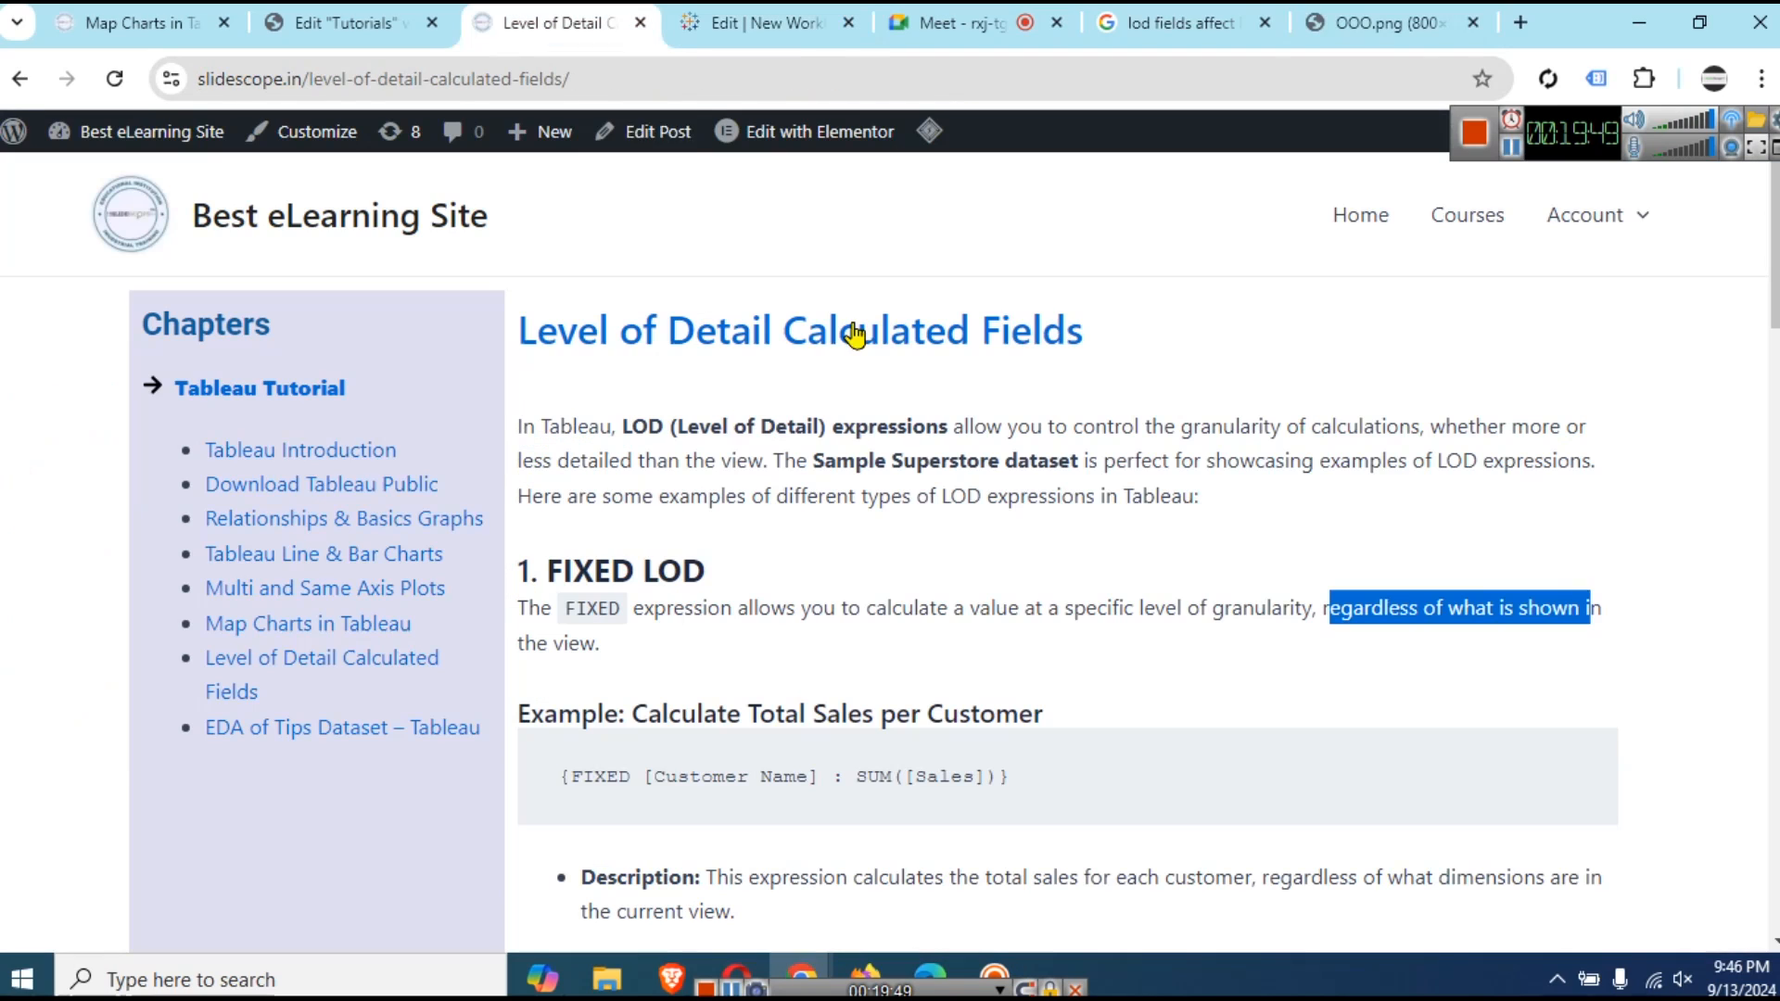
{"action": "left_click", "coordinate": [549, 22]}
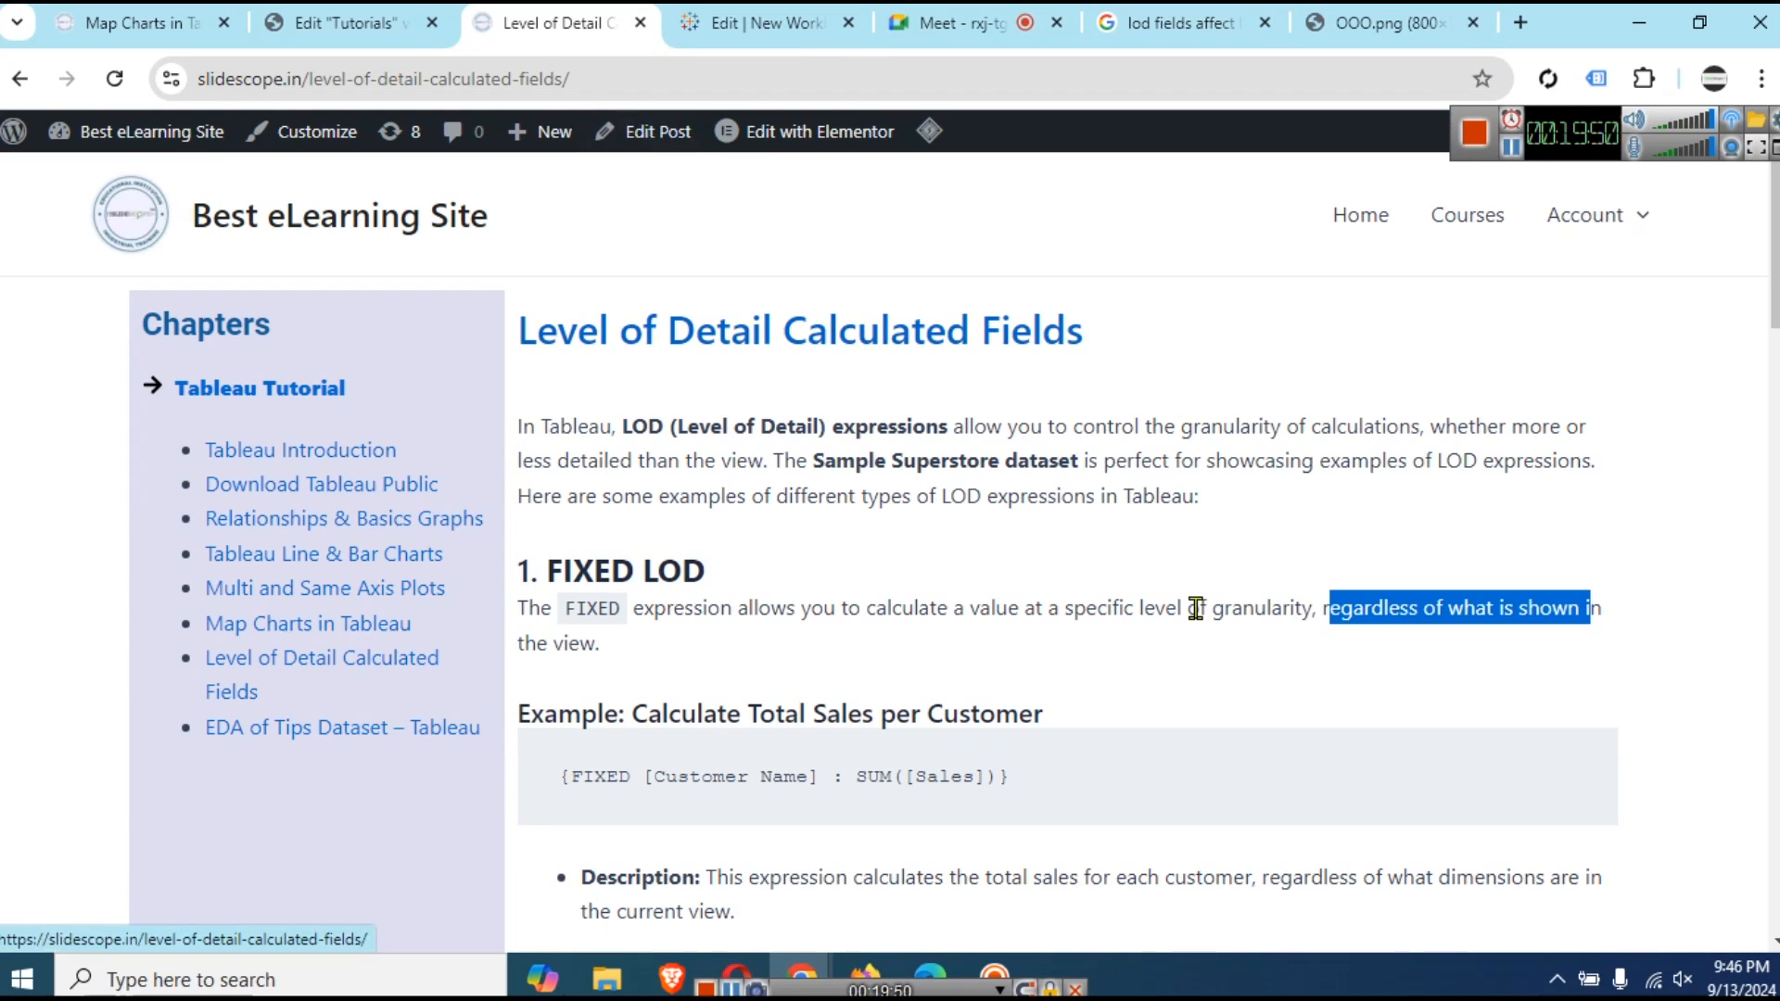
{"action": "left_click", "coordinate": [1243, 676]}
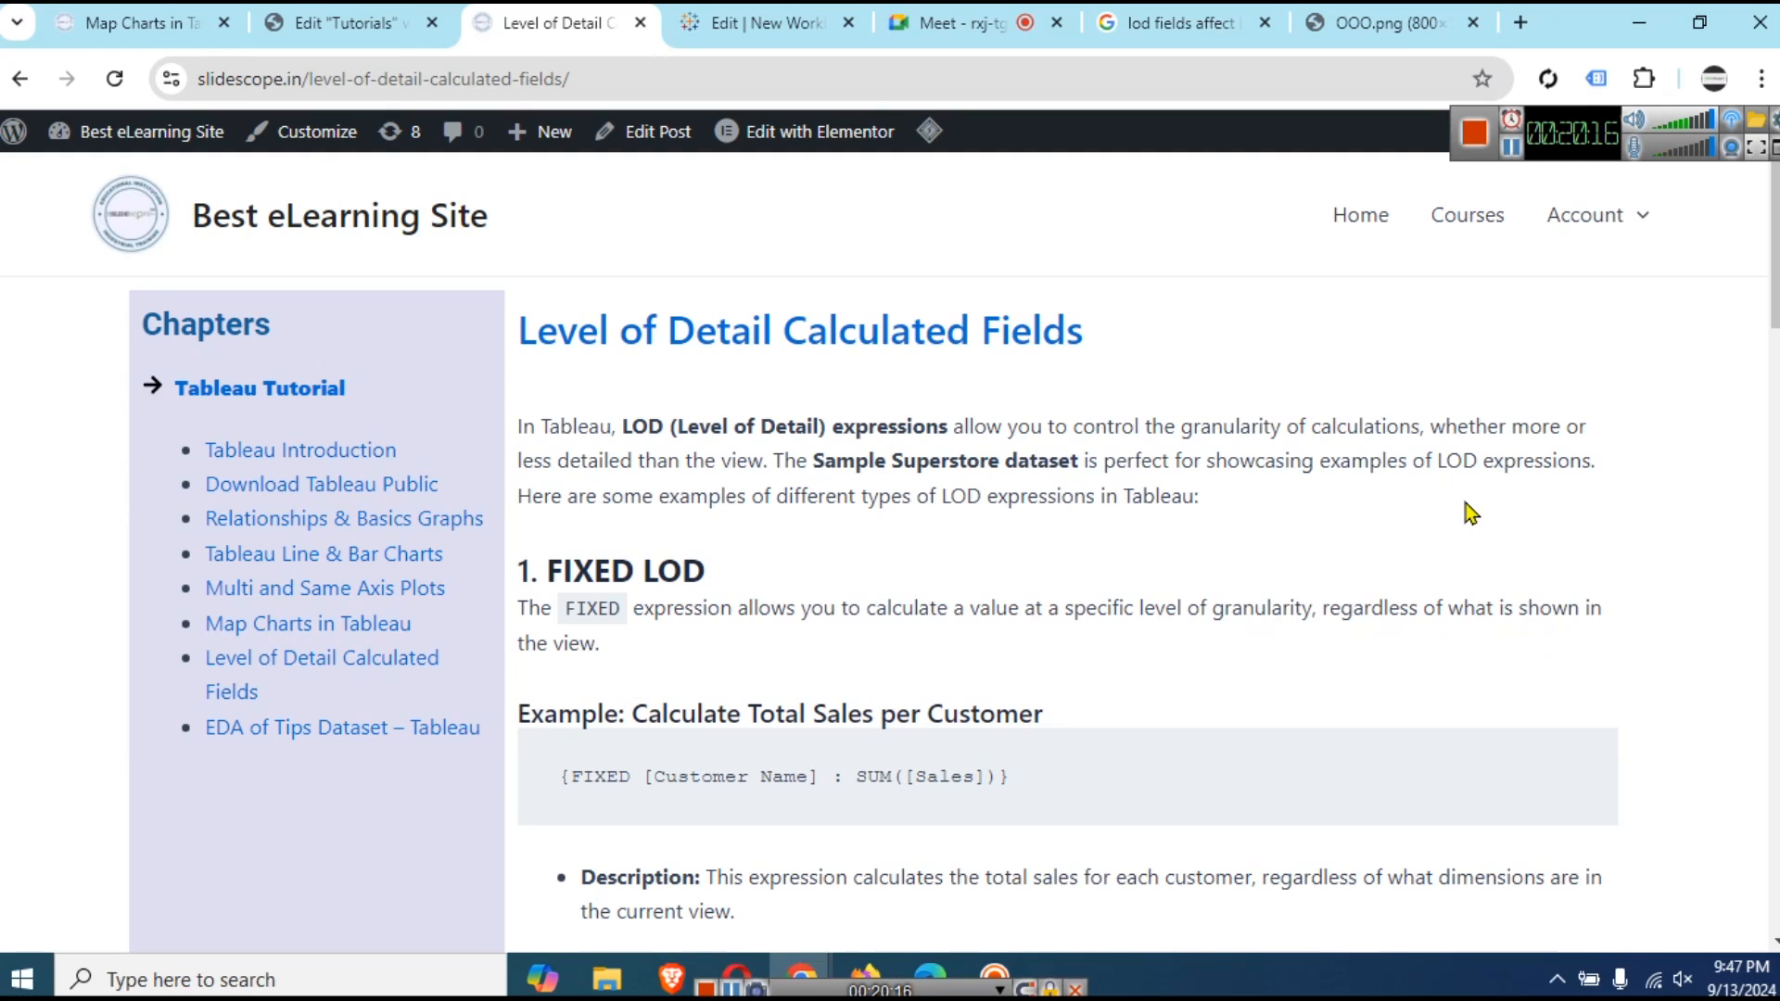
- Switch back to the Tableau Public workbook and add Region after Customer Name on Rows in Sheet 4 (2)
{"action": "left_click", "coordinate": [783, 32]}
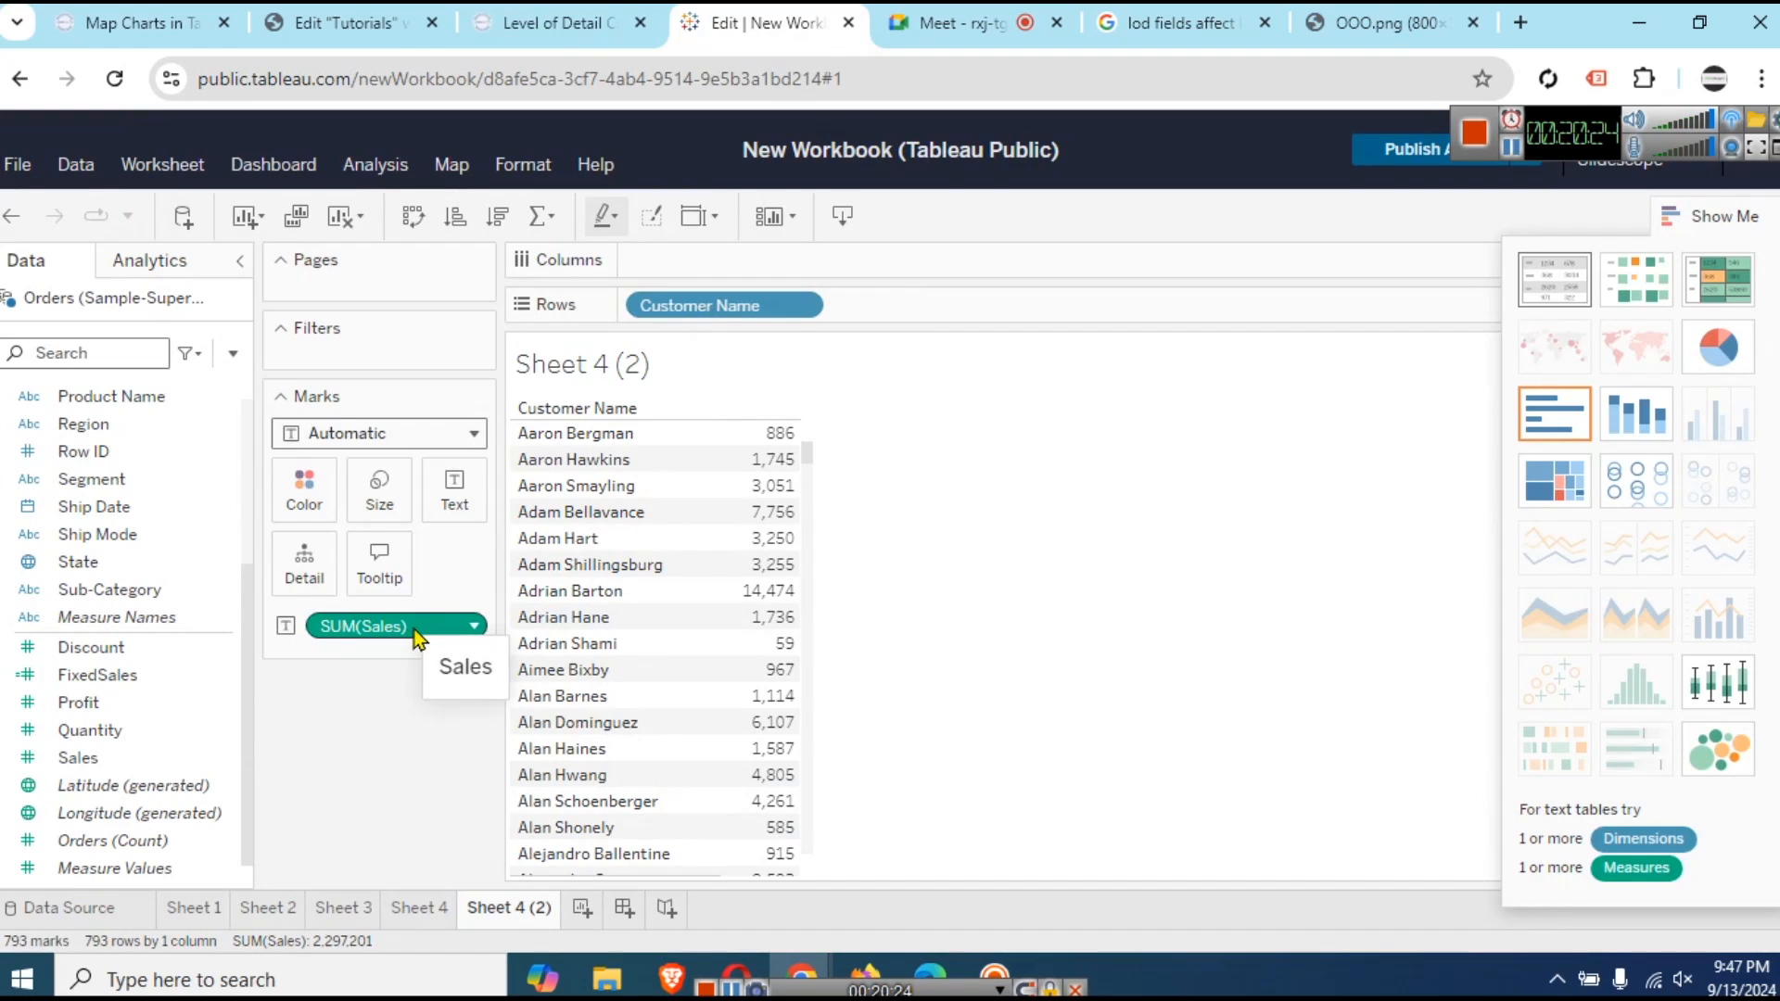
{"action": "left_click", "coordinate": [1684, 220]}
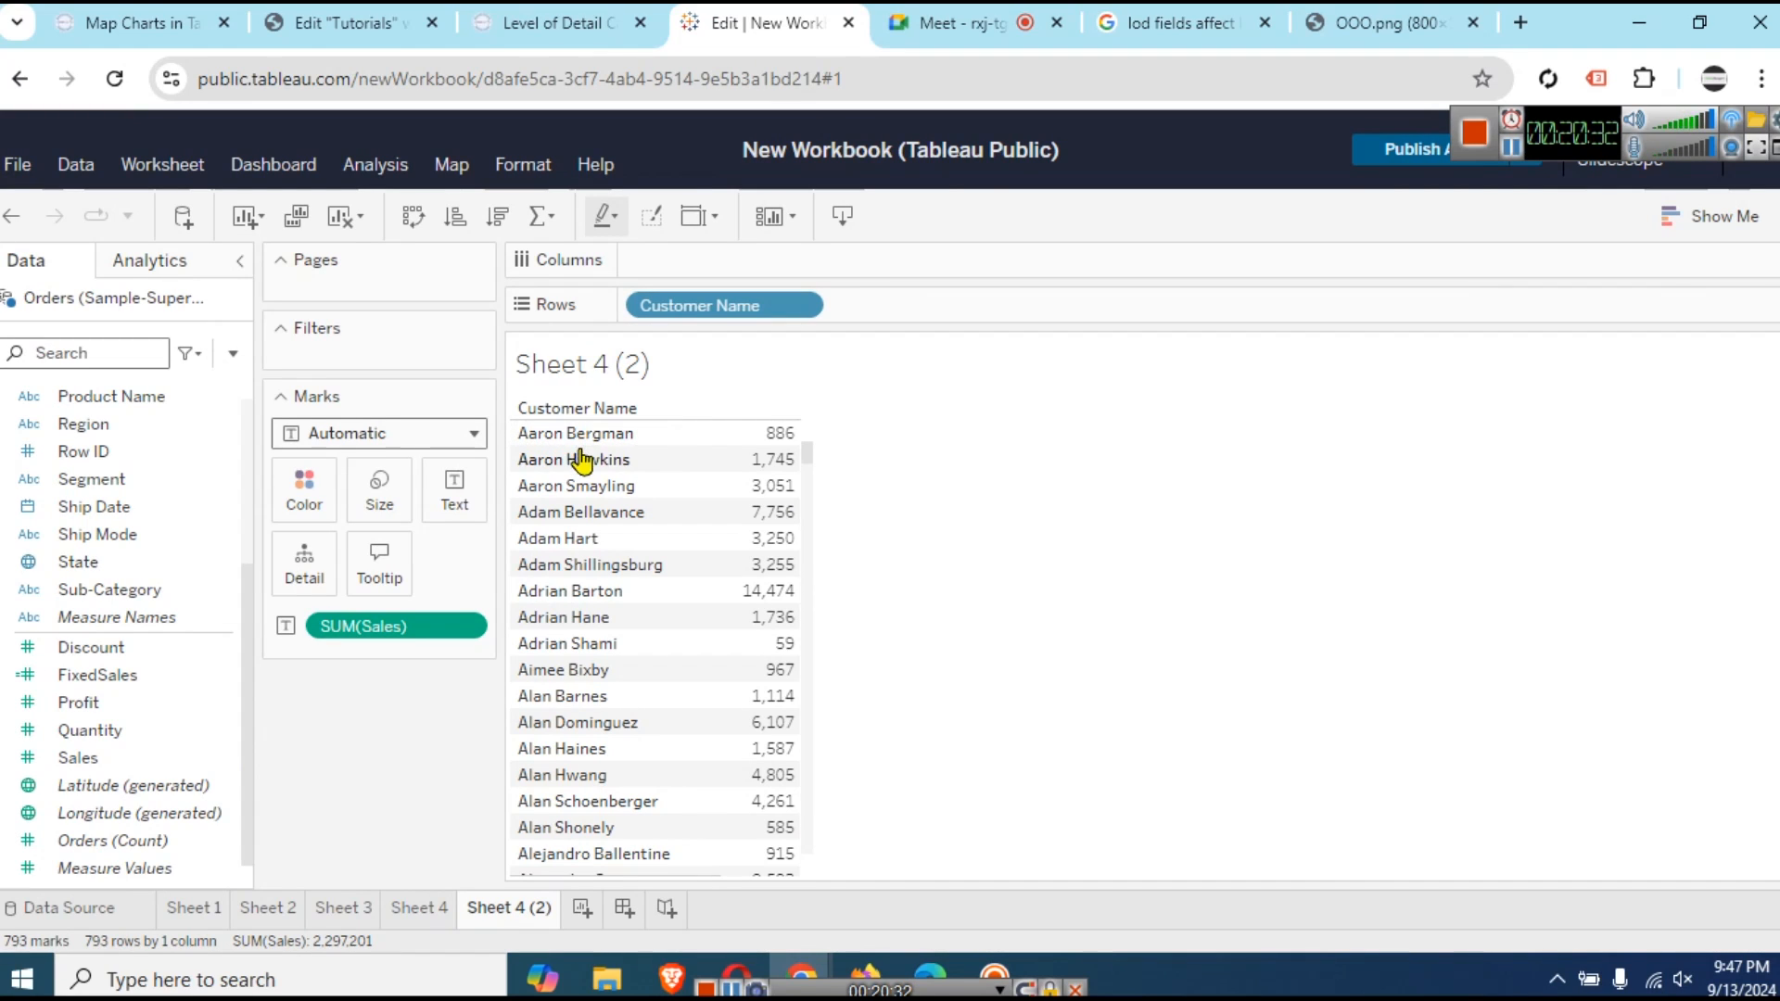
{"action": "mouse_move", "coordinate": [777, 446]}
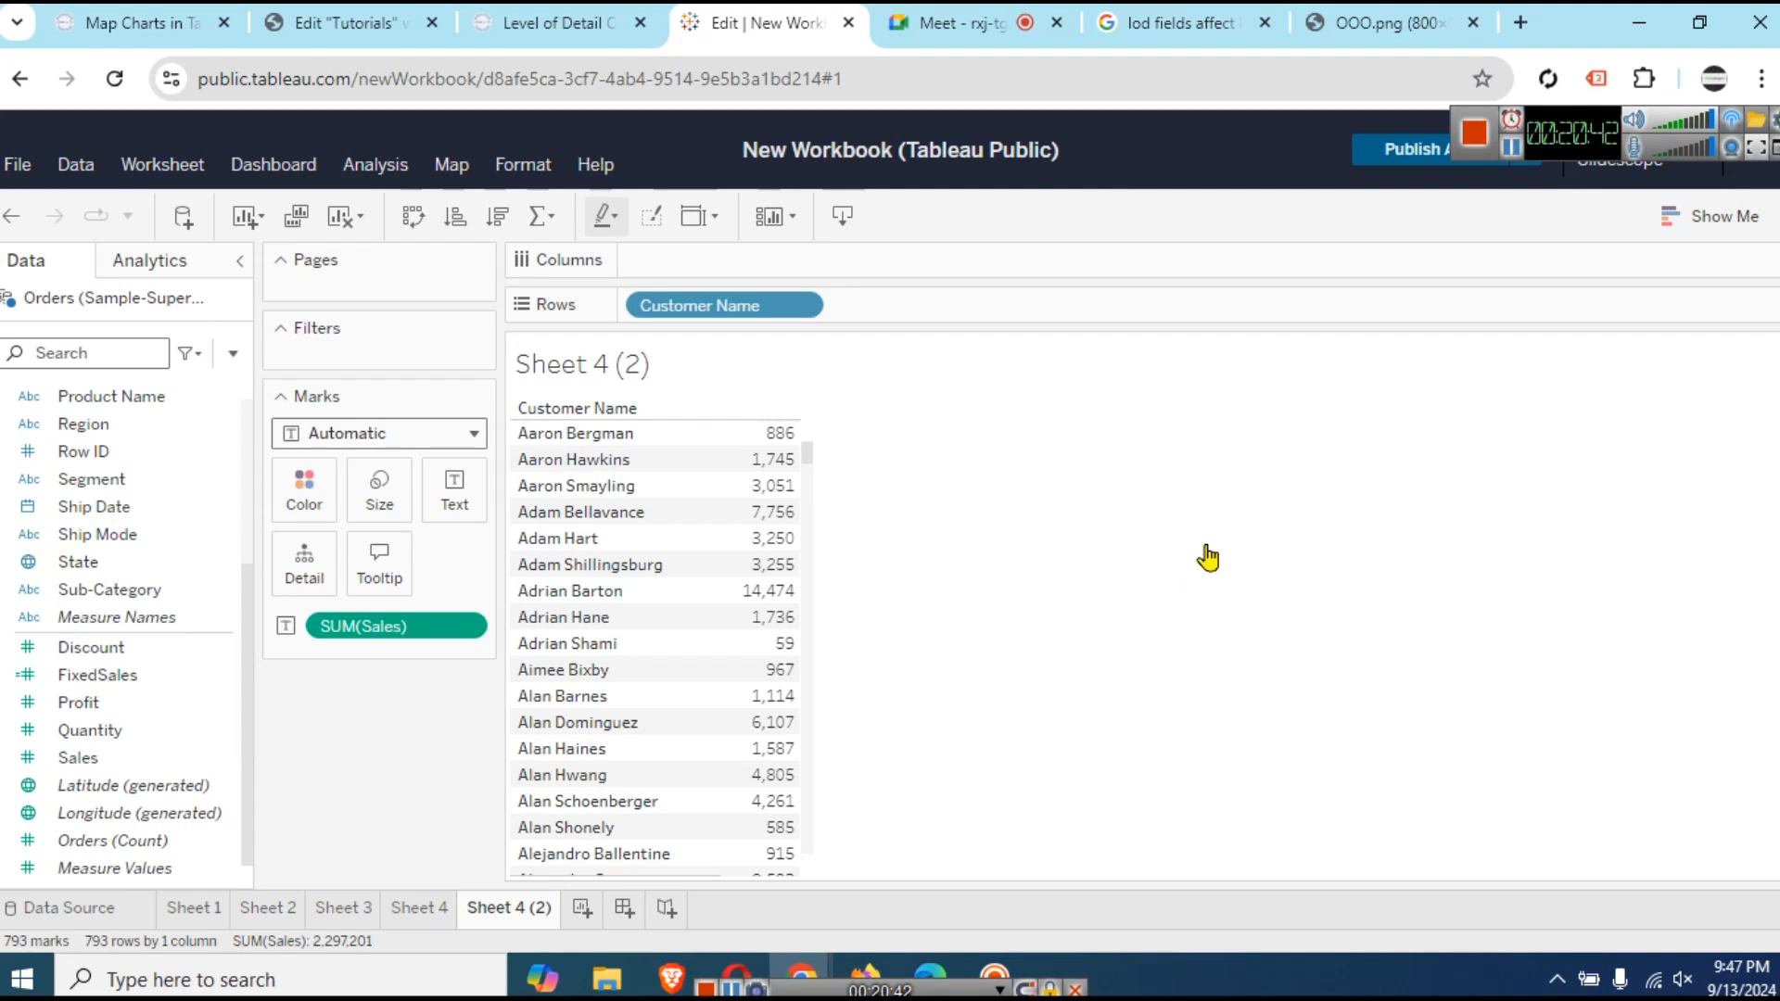
{"action": "left_click_drag", "start_coordinate": [104, 423], "coordinate": [977, 305]}
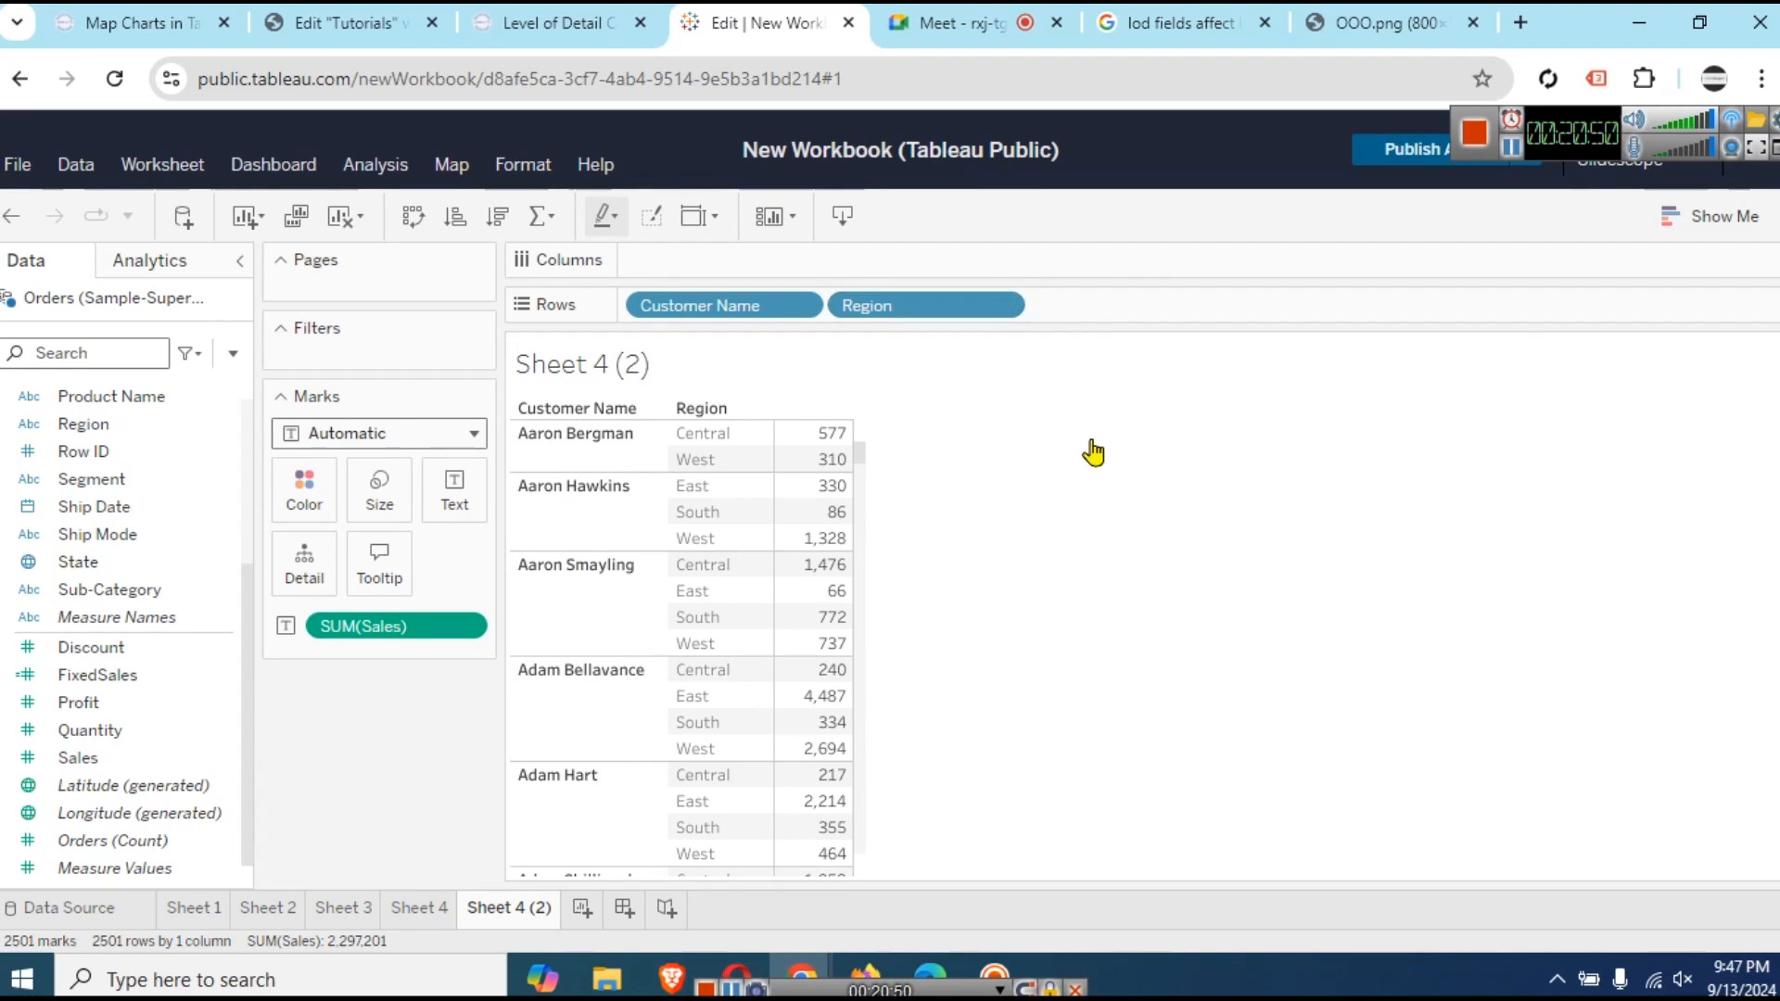
- Move Region ahead of Customer Name on Rows and look through the sales per customer in each region
{"action": "left_click_drag", "start_coordinate": [890, 306], "coordinate": [625, 306]}
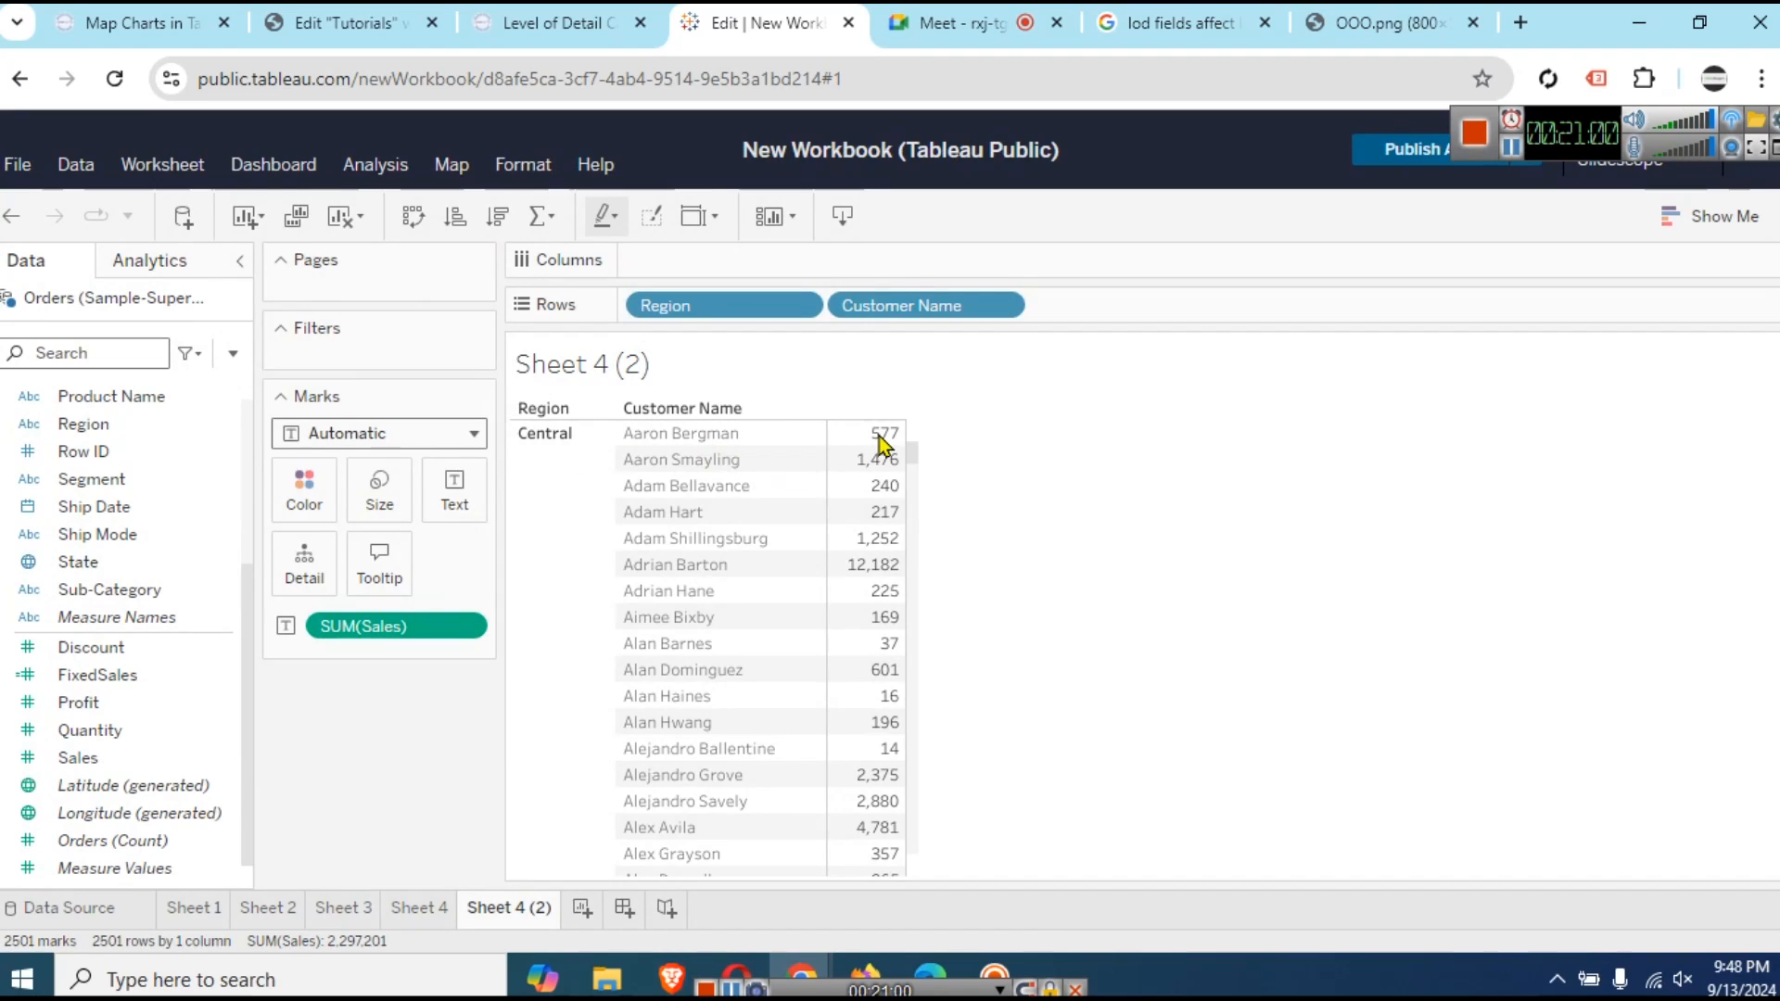
{"action": "mouse_move", "coordinate": [879, 445]}
{"action": "scroll", "coordinate": [790, 548], "scroll_direction": "down", "scroll_amount": 10}
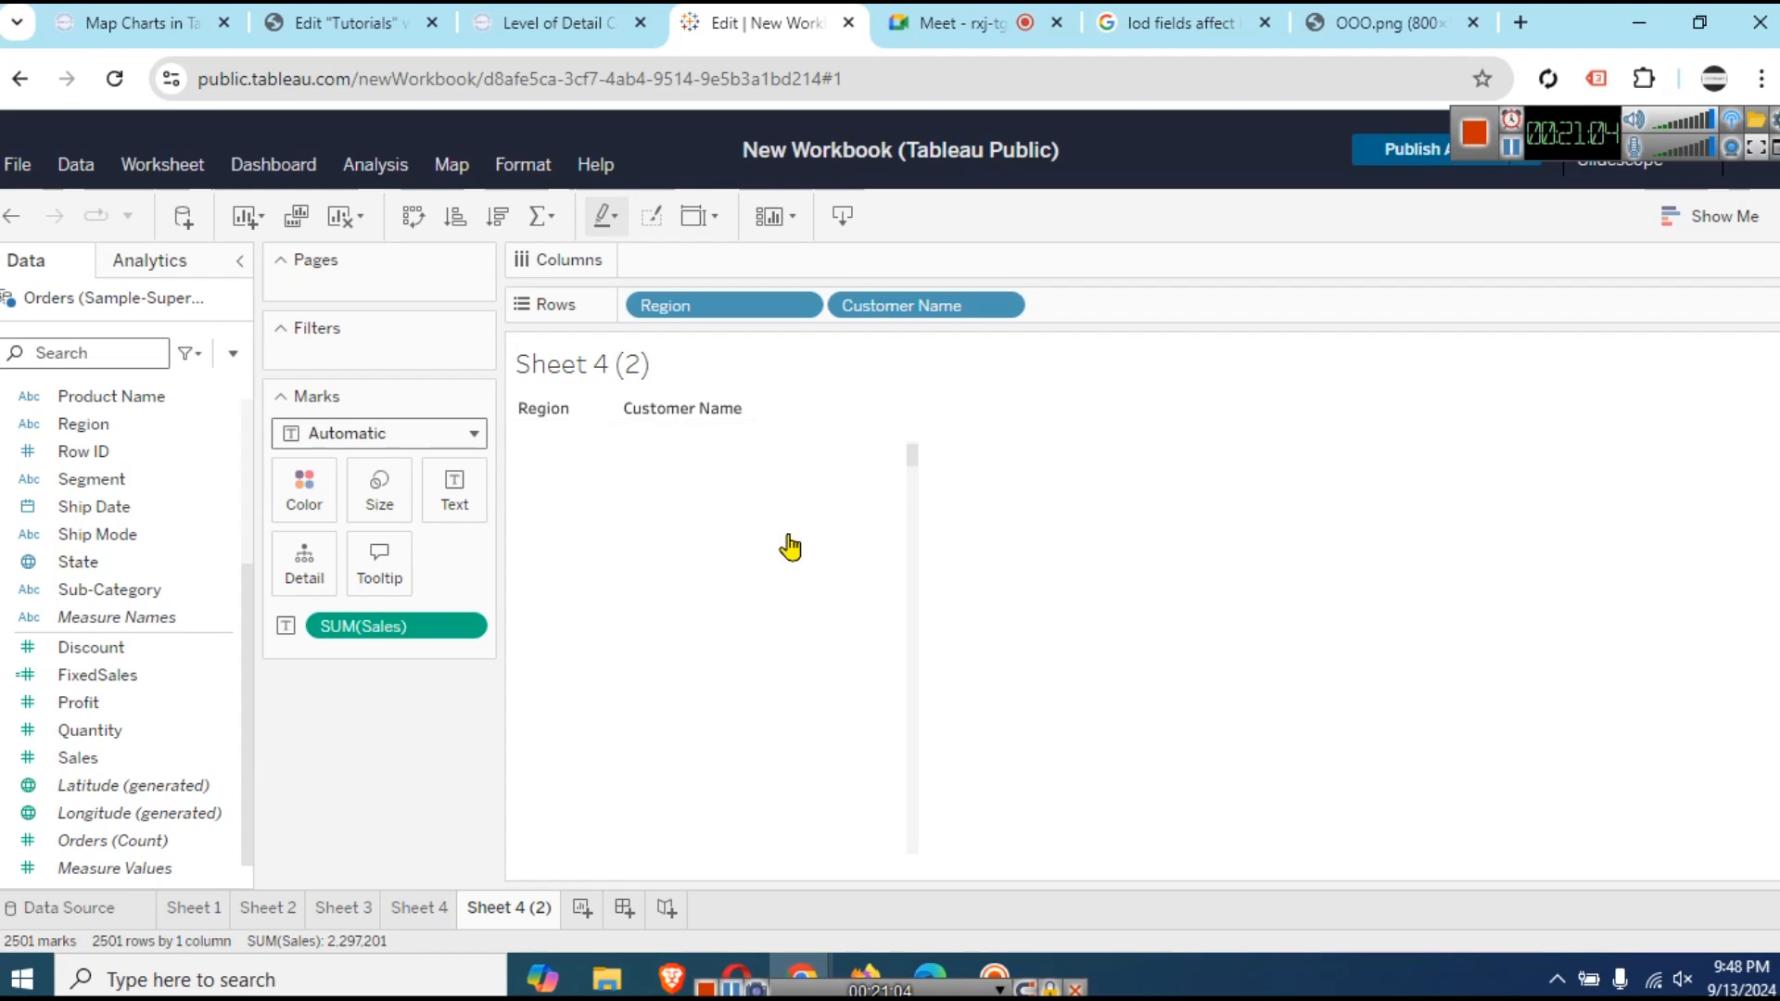
{"action": "scroll", "coordinate": [809, 550], "scroll_direction": "down", "scroll_amount": 5}
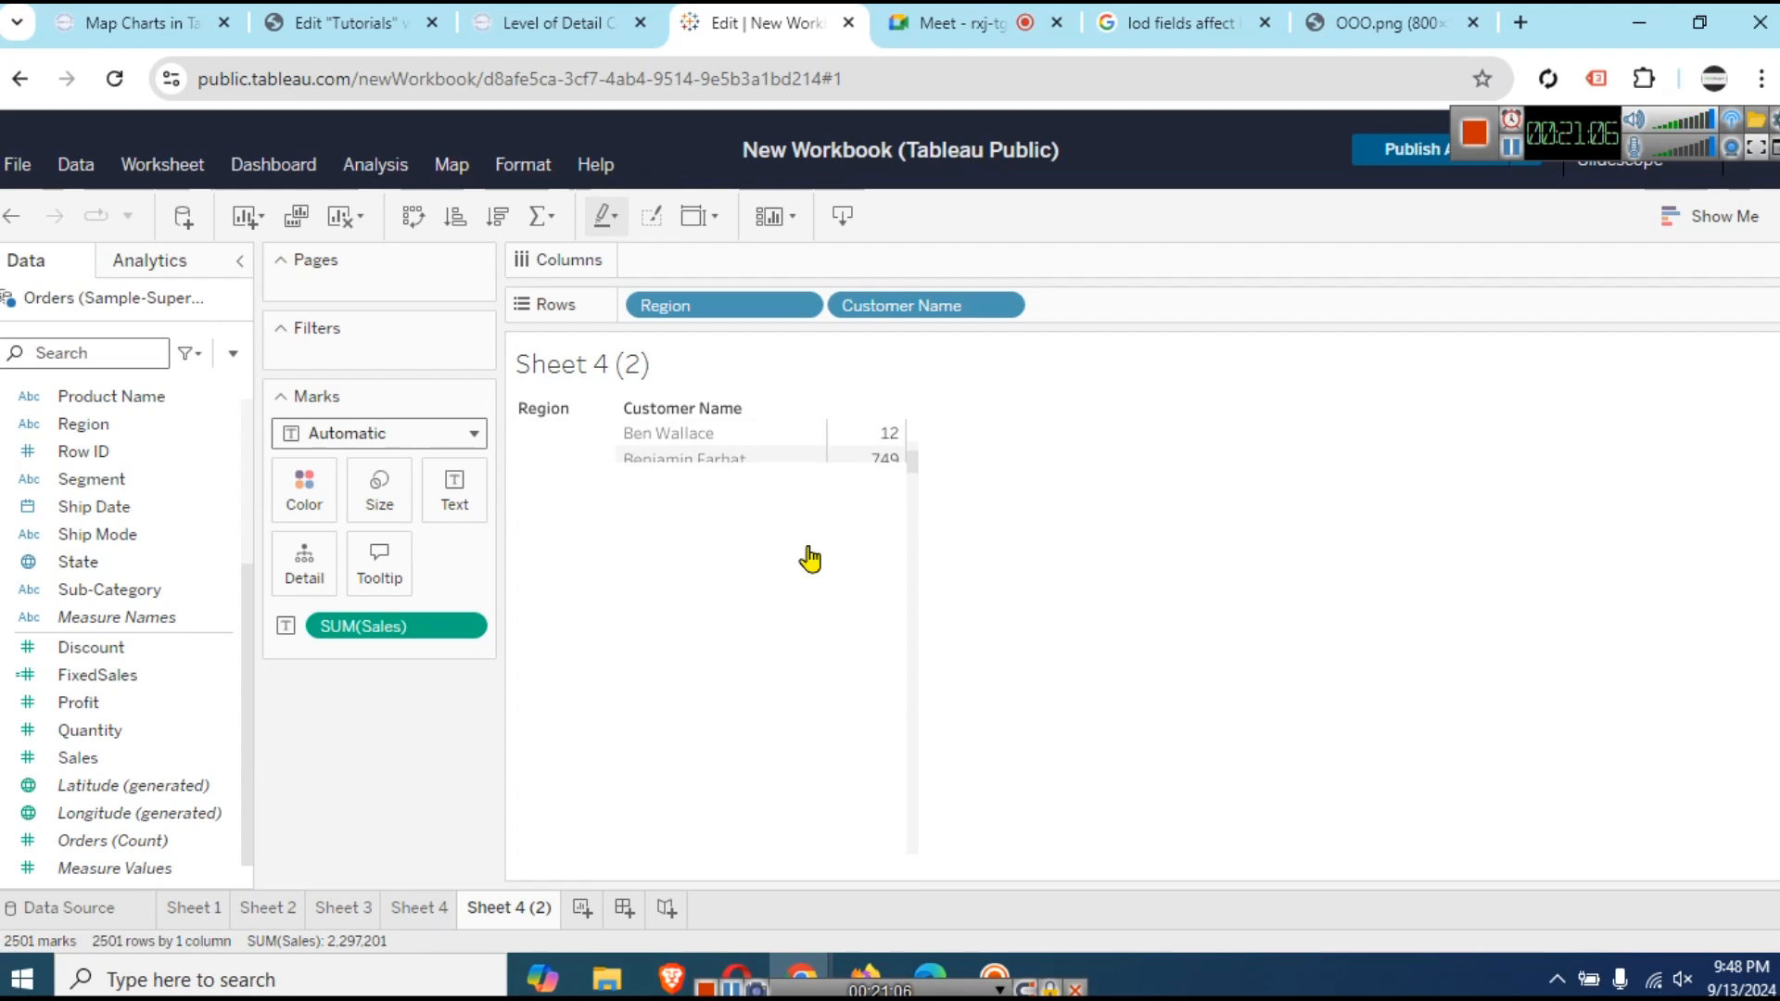
{"action": "scroll", "coordinate": [804, 562], "scroll_direction": "up", "scroll_amount": 14}
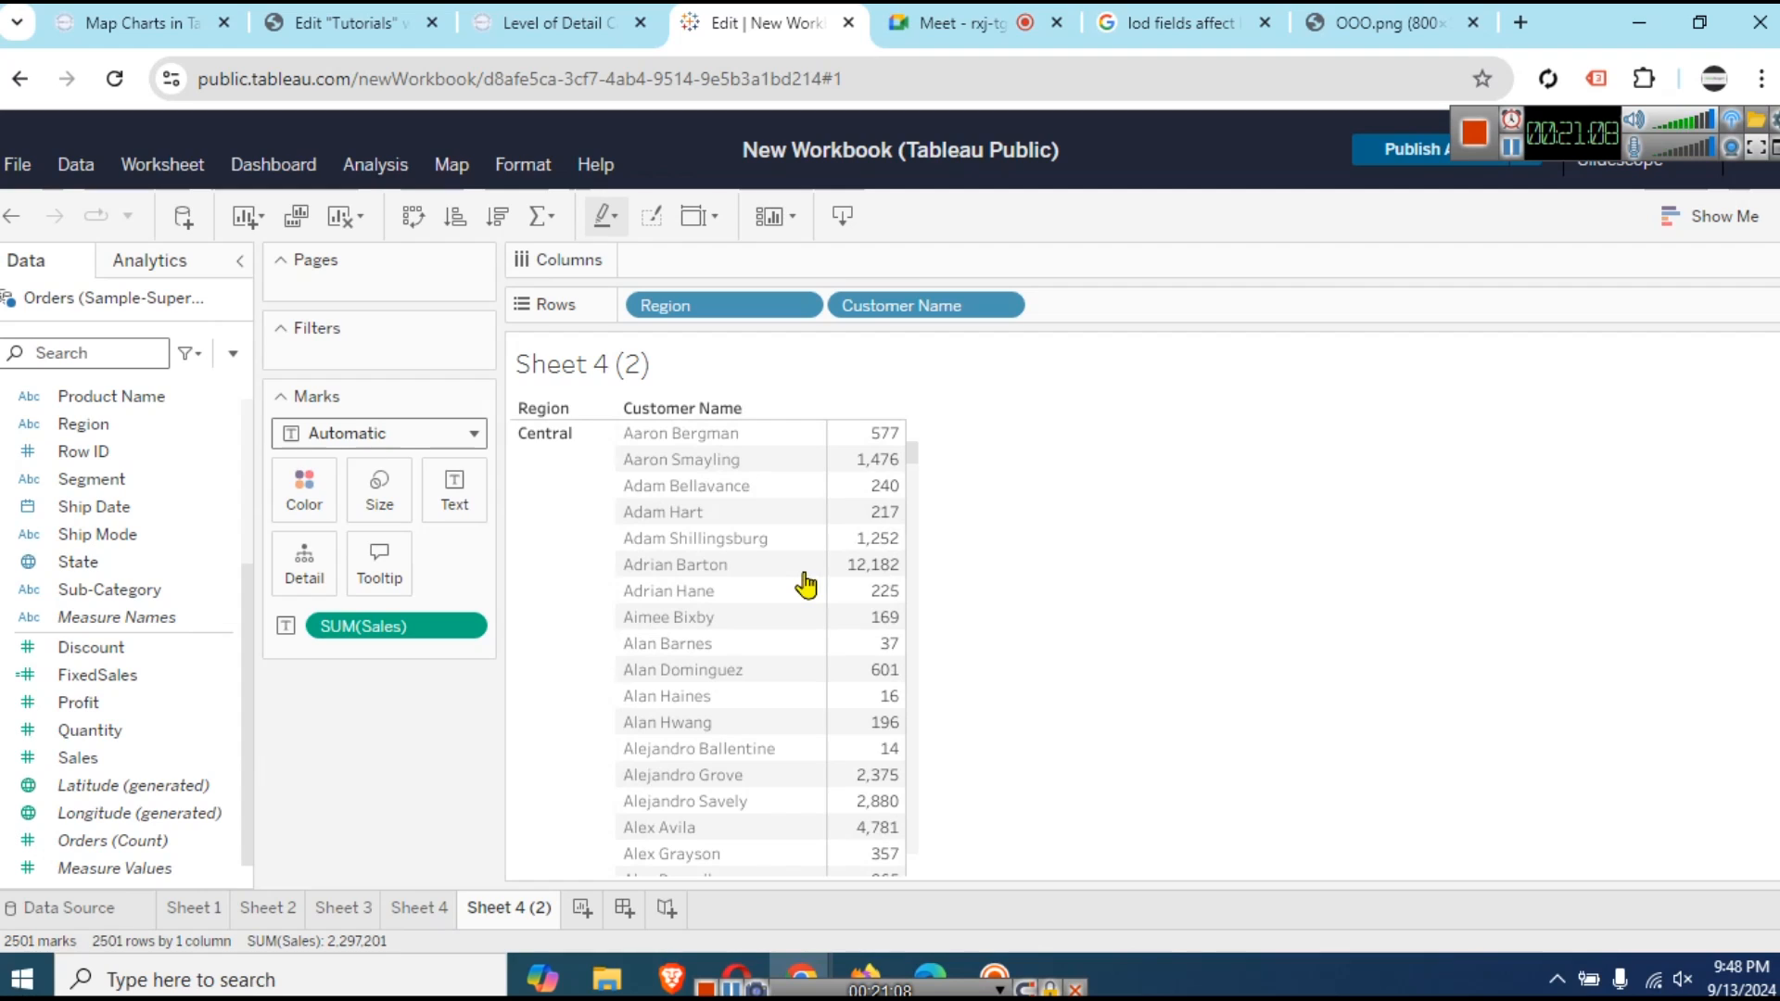
- Move Customer Name ahead of Region on Rows in Sheet 4 (2) and compare the sales with those in Sheet 4
{"action": "left_click_drag", "start_coordinate": [844, 308], "coordinate": [647, 315]}
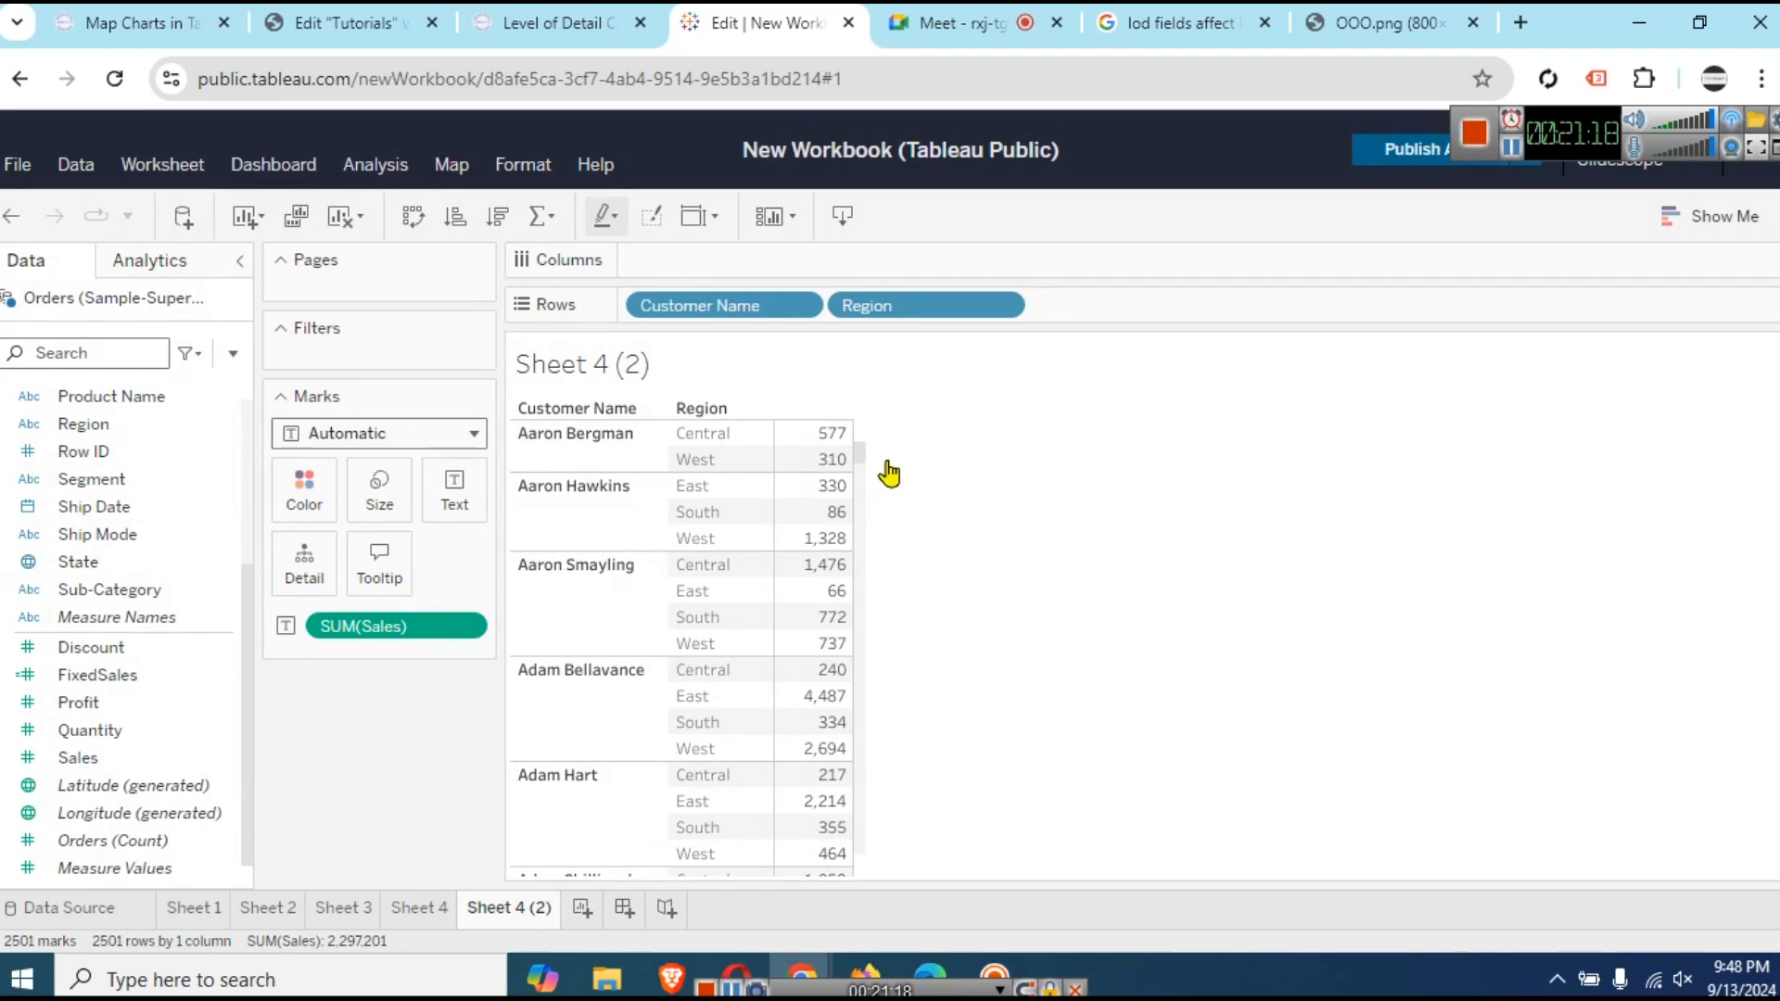
{"action": "left_click", "coordinate": [419, 909]}
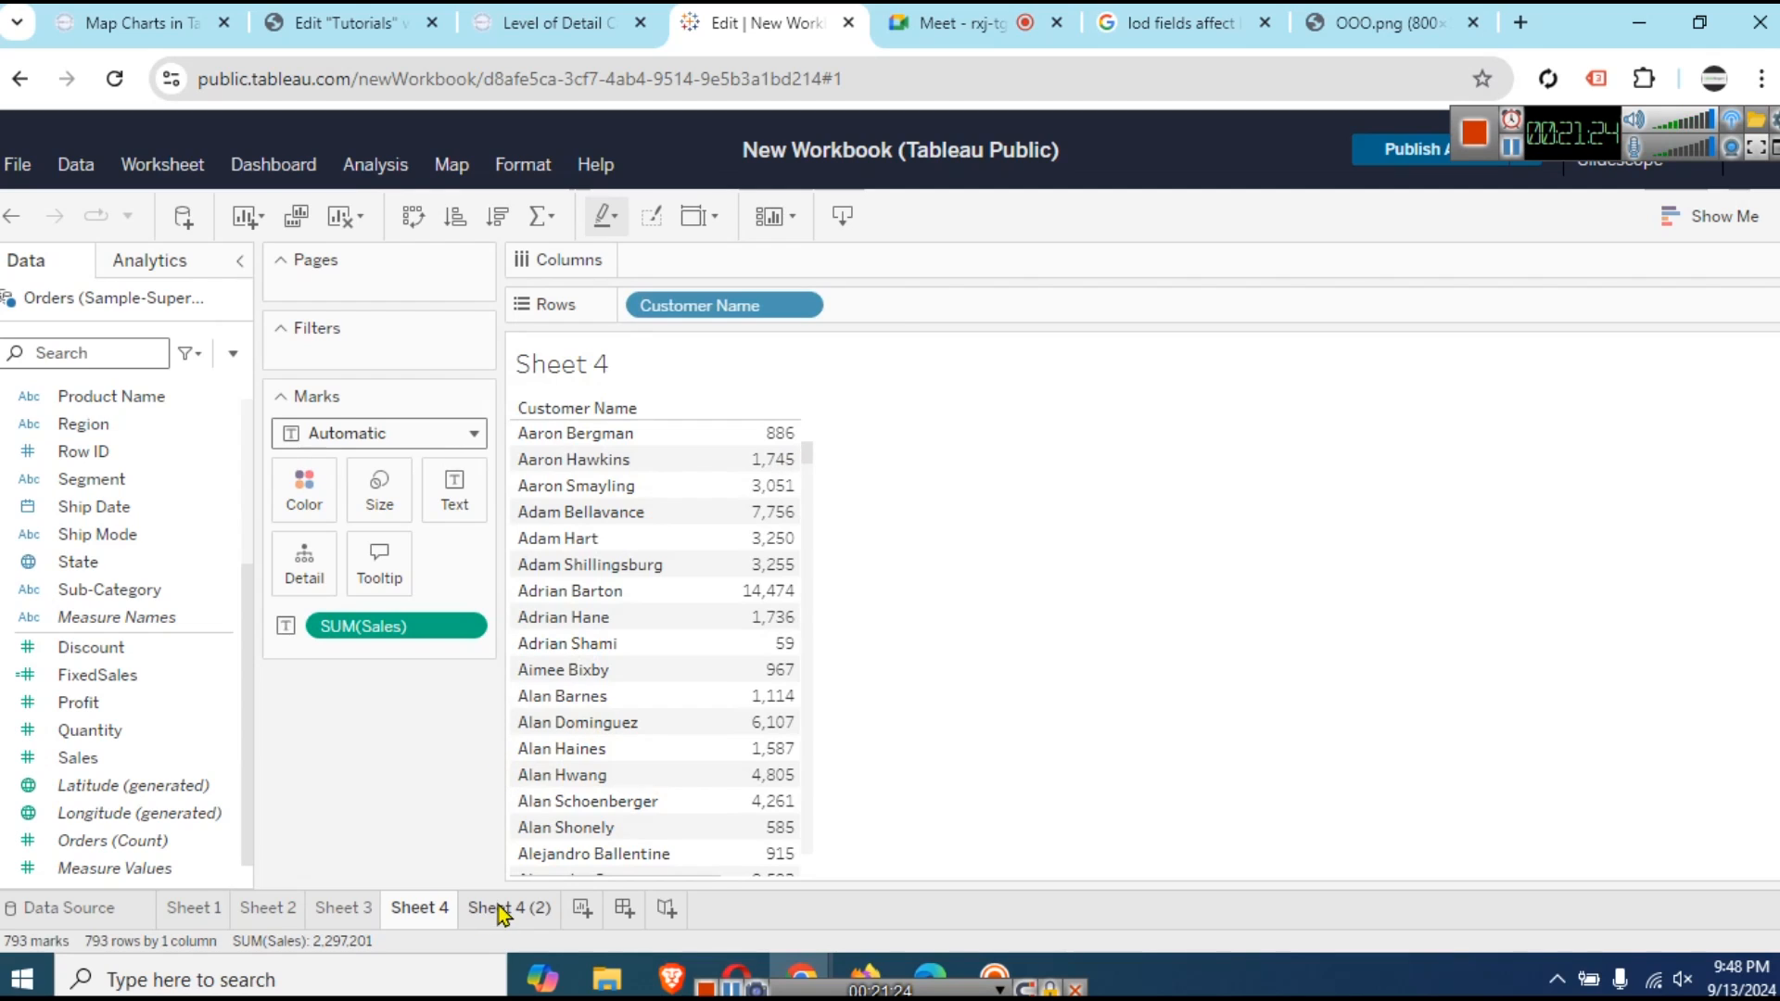
{"action": "left_click", "coordinate": [501, 909]}
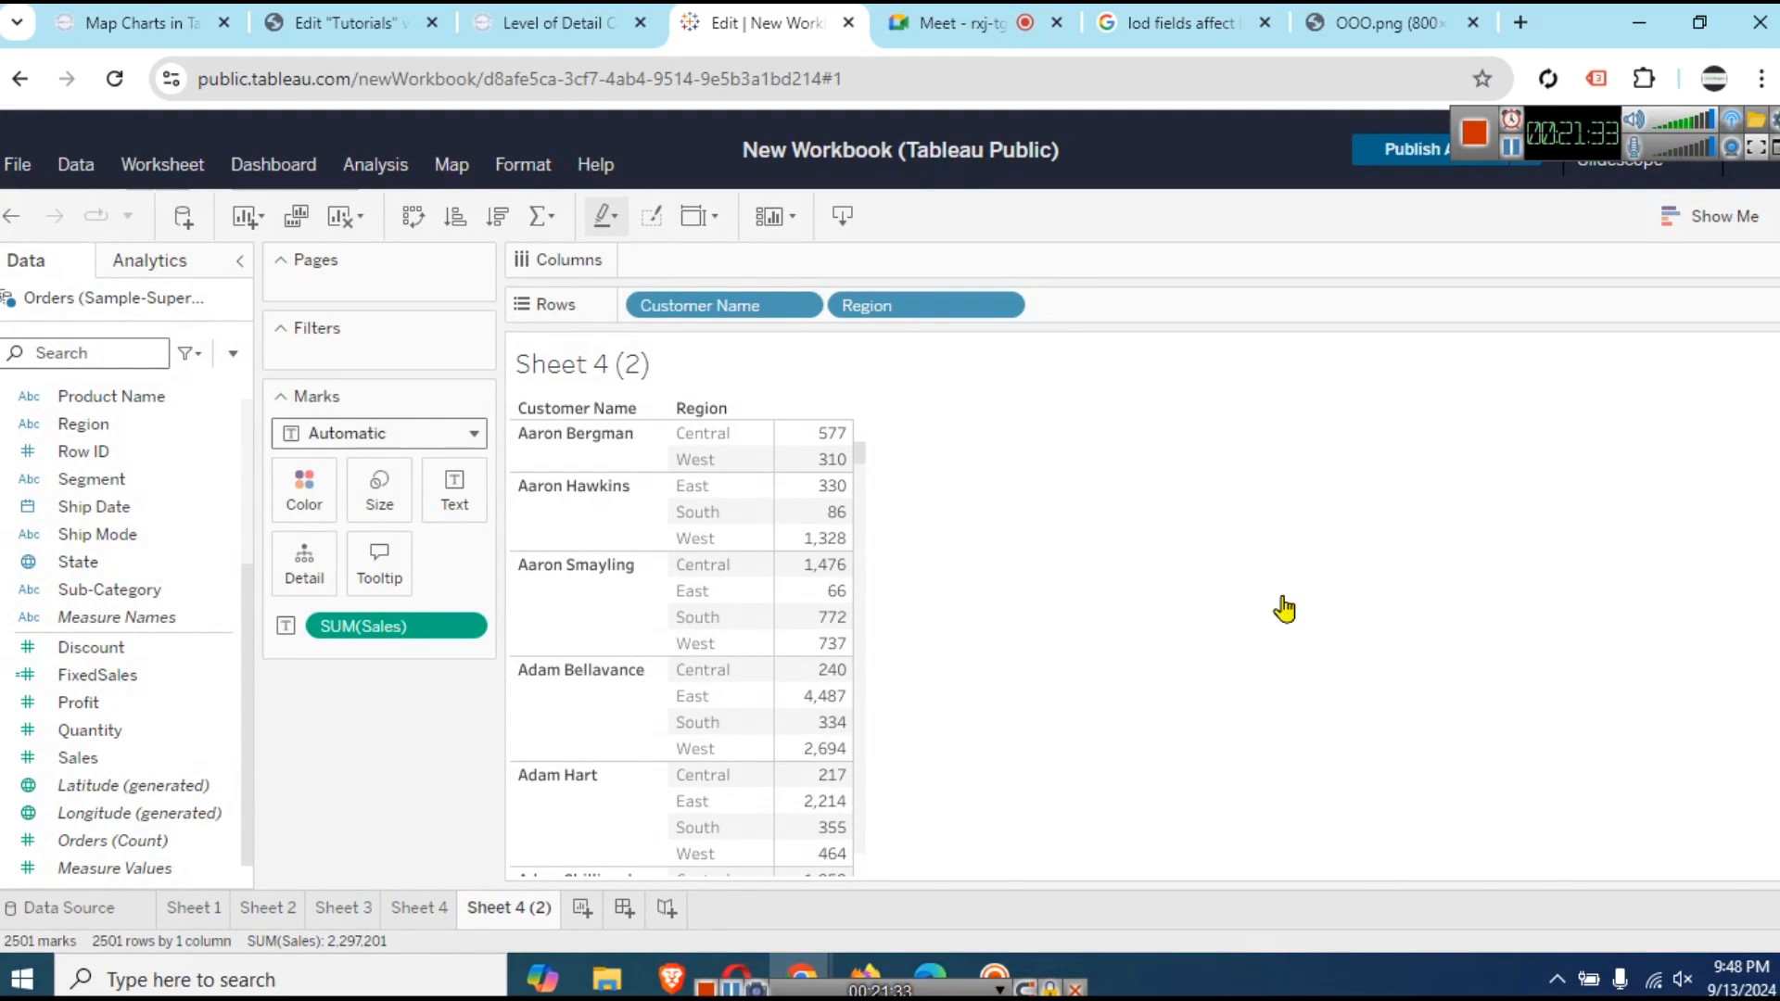
{"action": "key", "text": "ctrl+plus"}
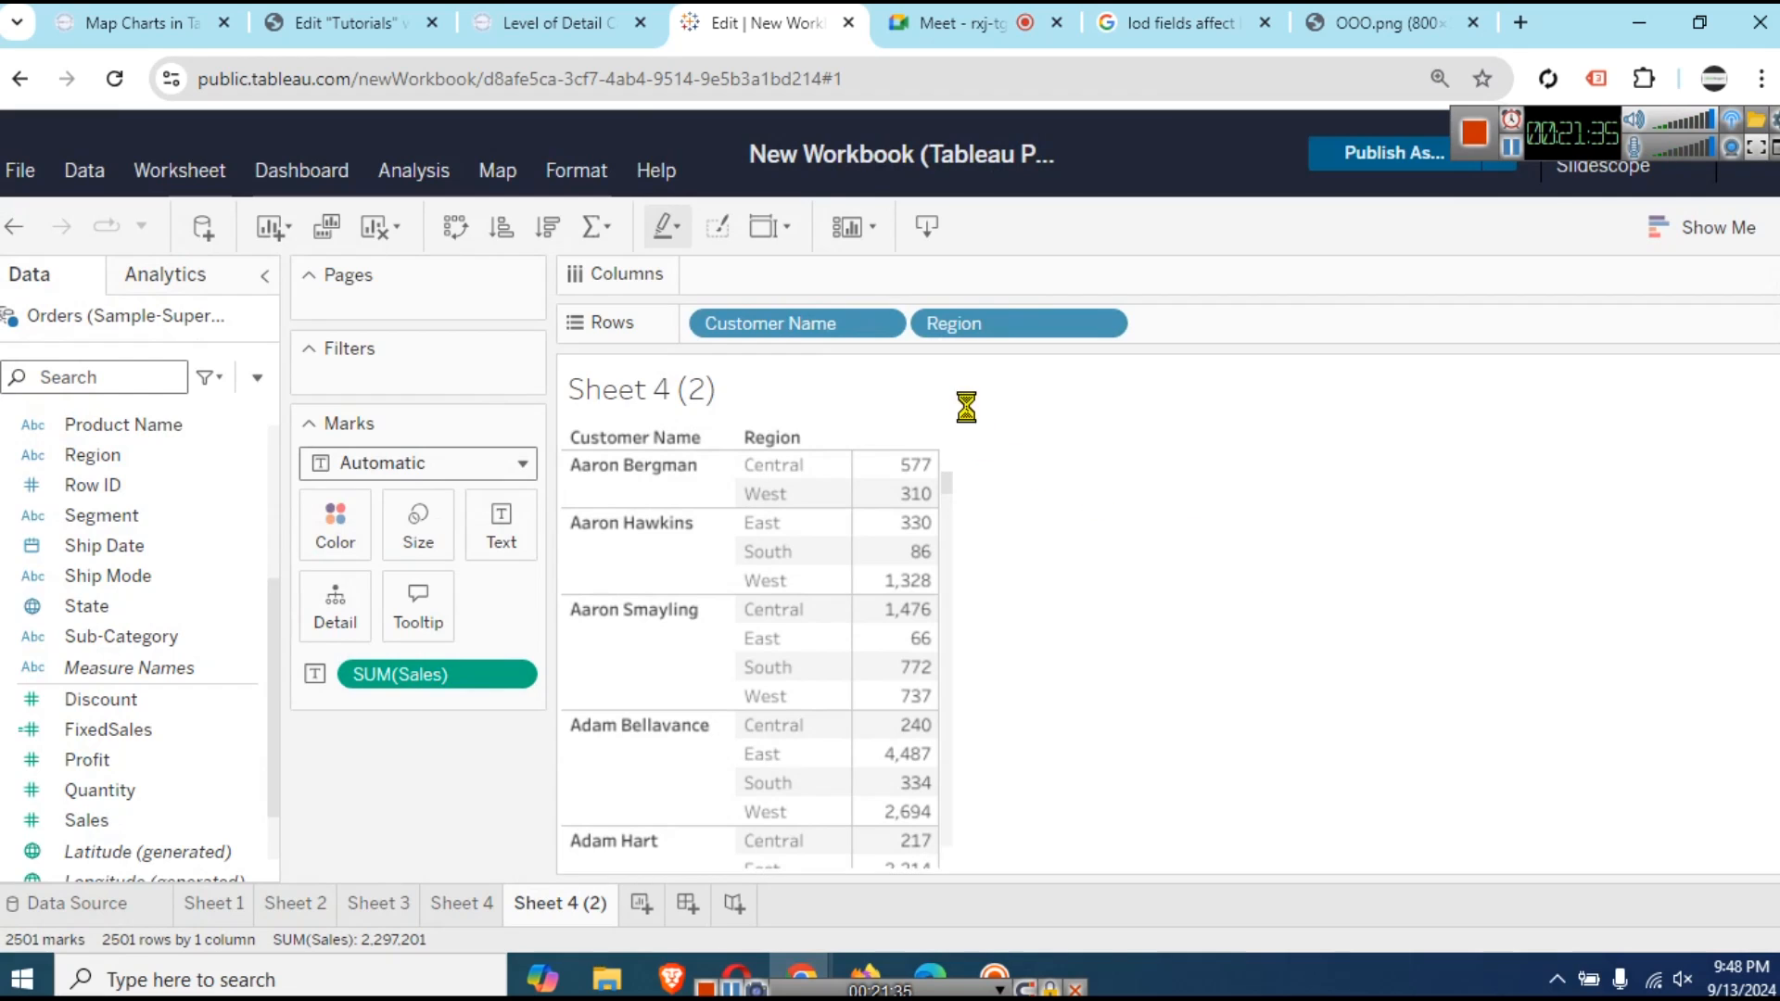
- Copy the Total Sales per Customer FIXED formula from the Level of Detail Calculated Fields page and return to the Tableau Public workbook
{"action": "left_click", "coordinate": [567, 28]}
{"action": "left_click_drag", "start_coordinate": [1040, 777], "coordinate": [584, 779]}
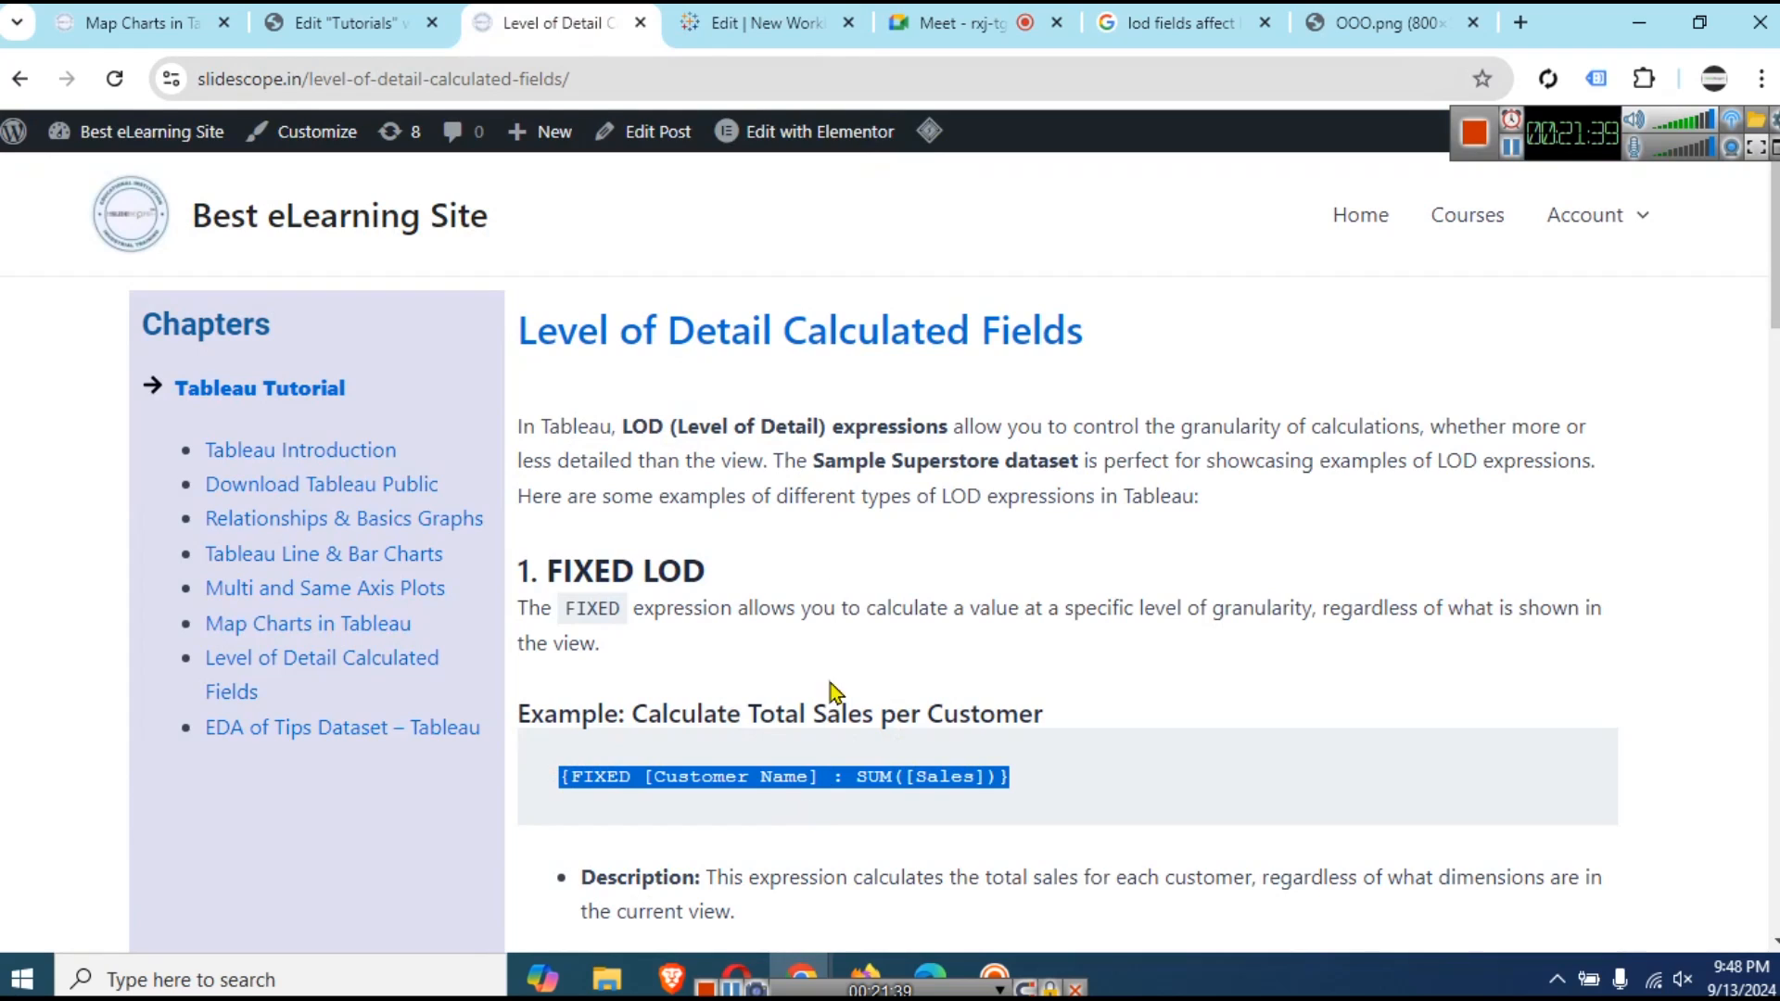
{"action": "left_click", "coordinate": [756, 24]}
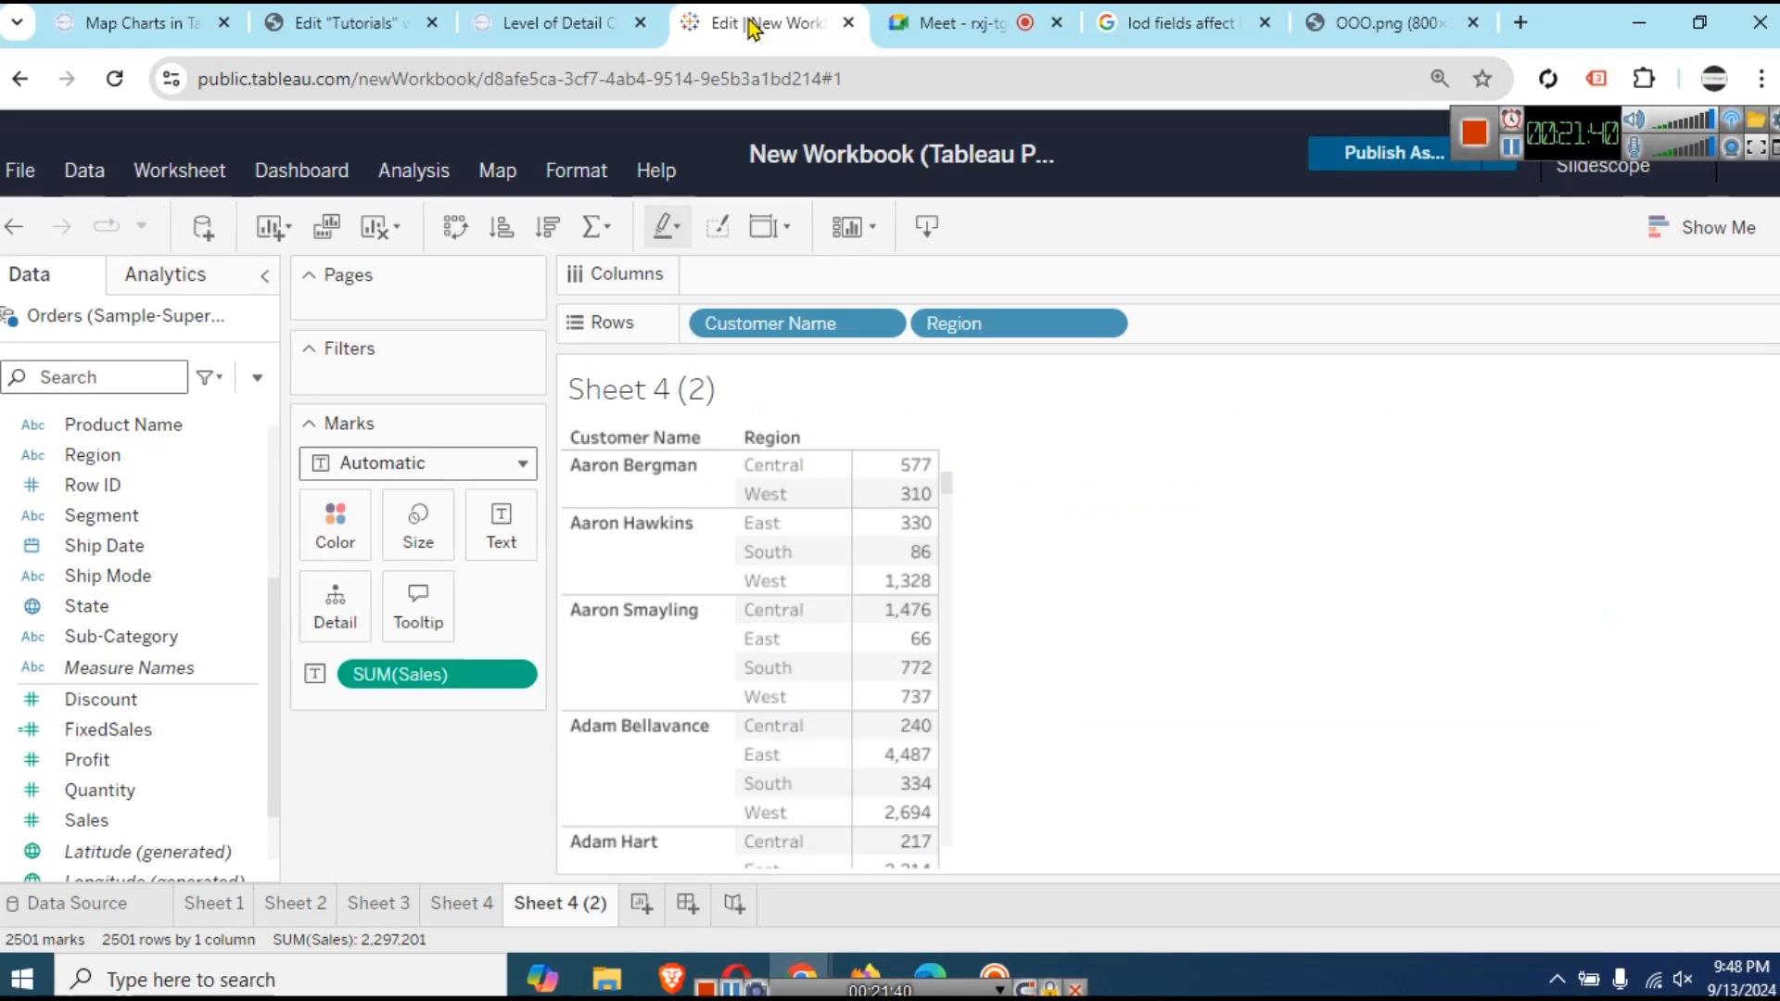
- Create a calculated field named Fixed_Customer_sales with the formula {FIXED [Customer Name] : SUM([Sales])}
{"action": "left_click", "coordinate": [257, 377]}
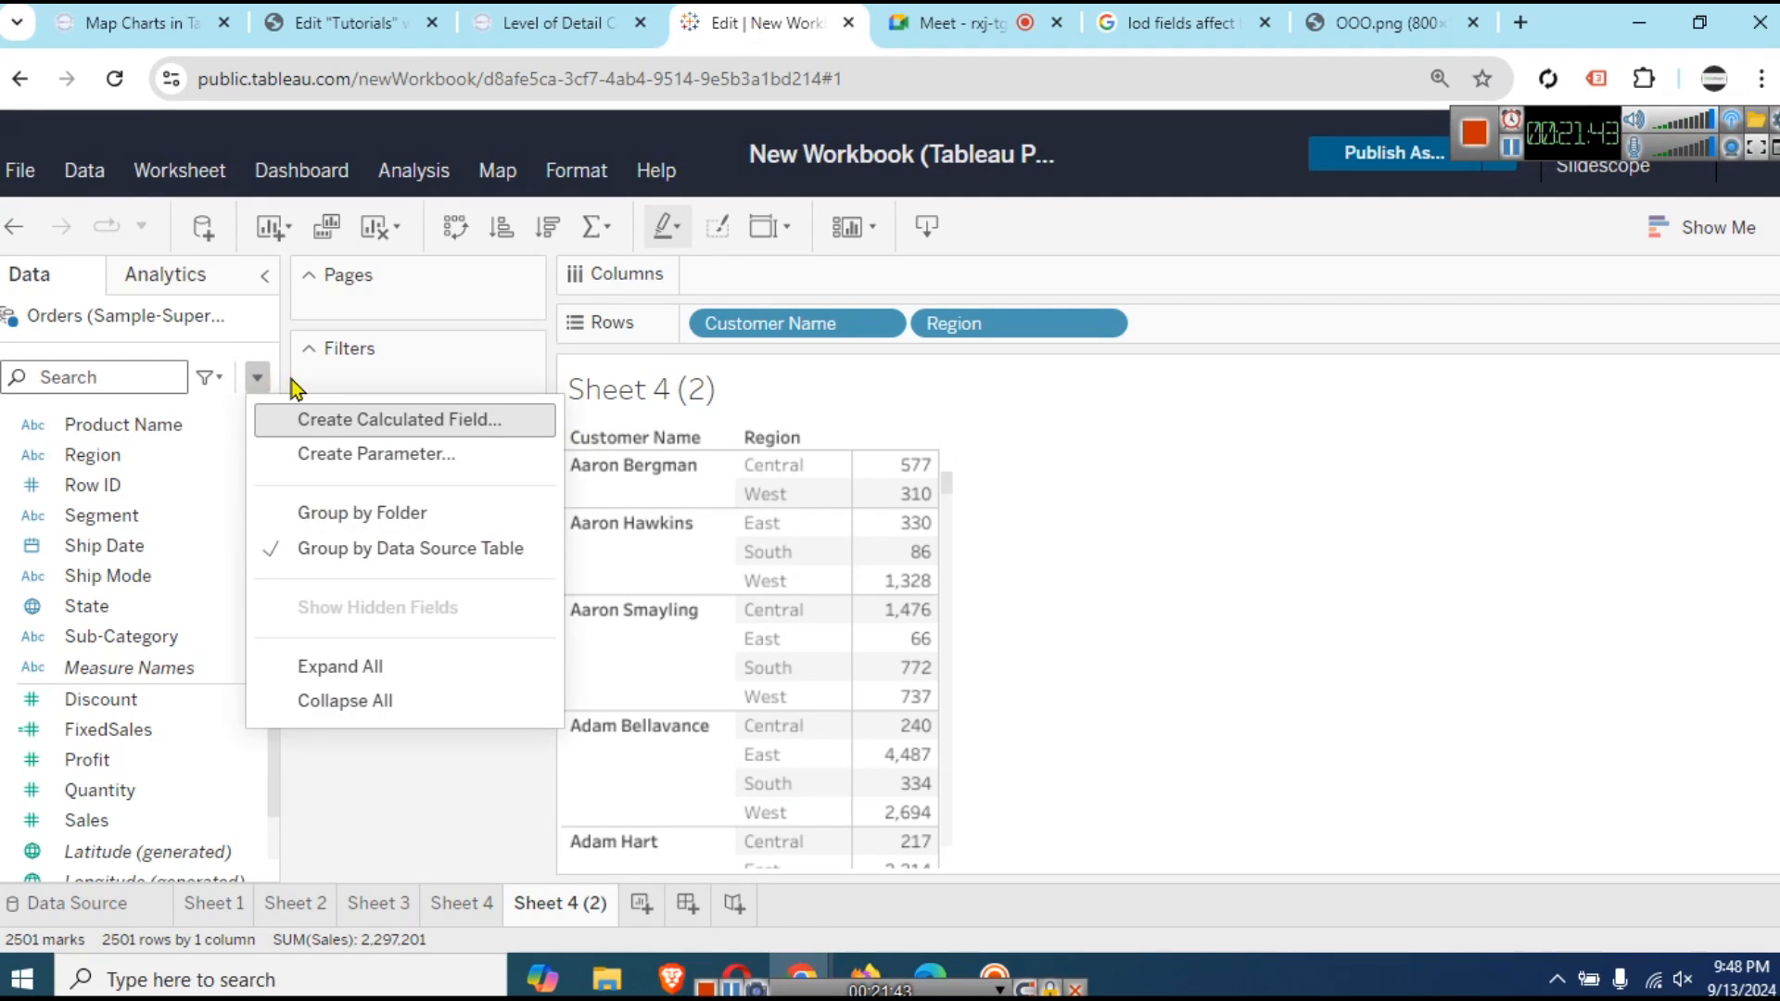
{"action": "left_click", "coordinate": [358, 419]}
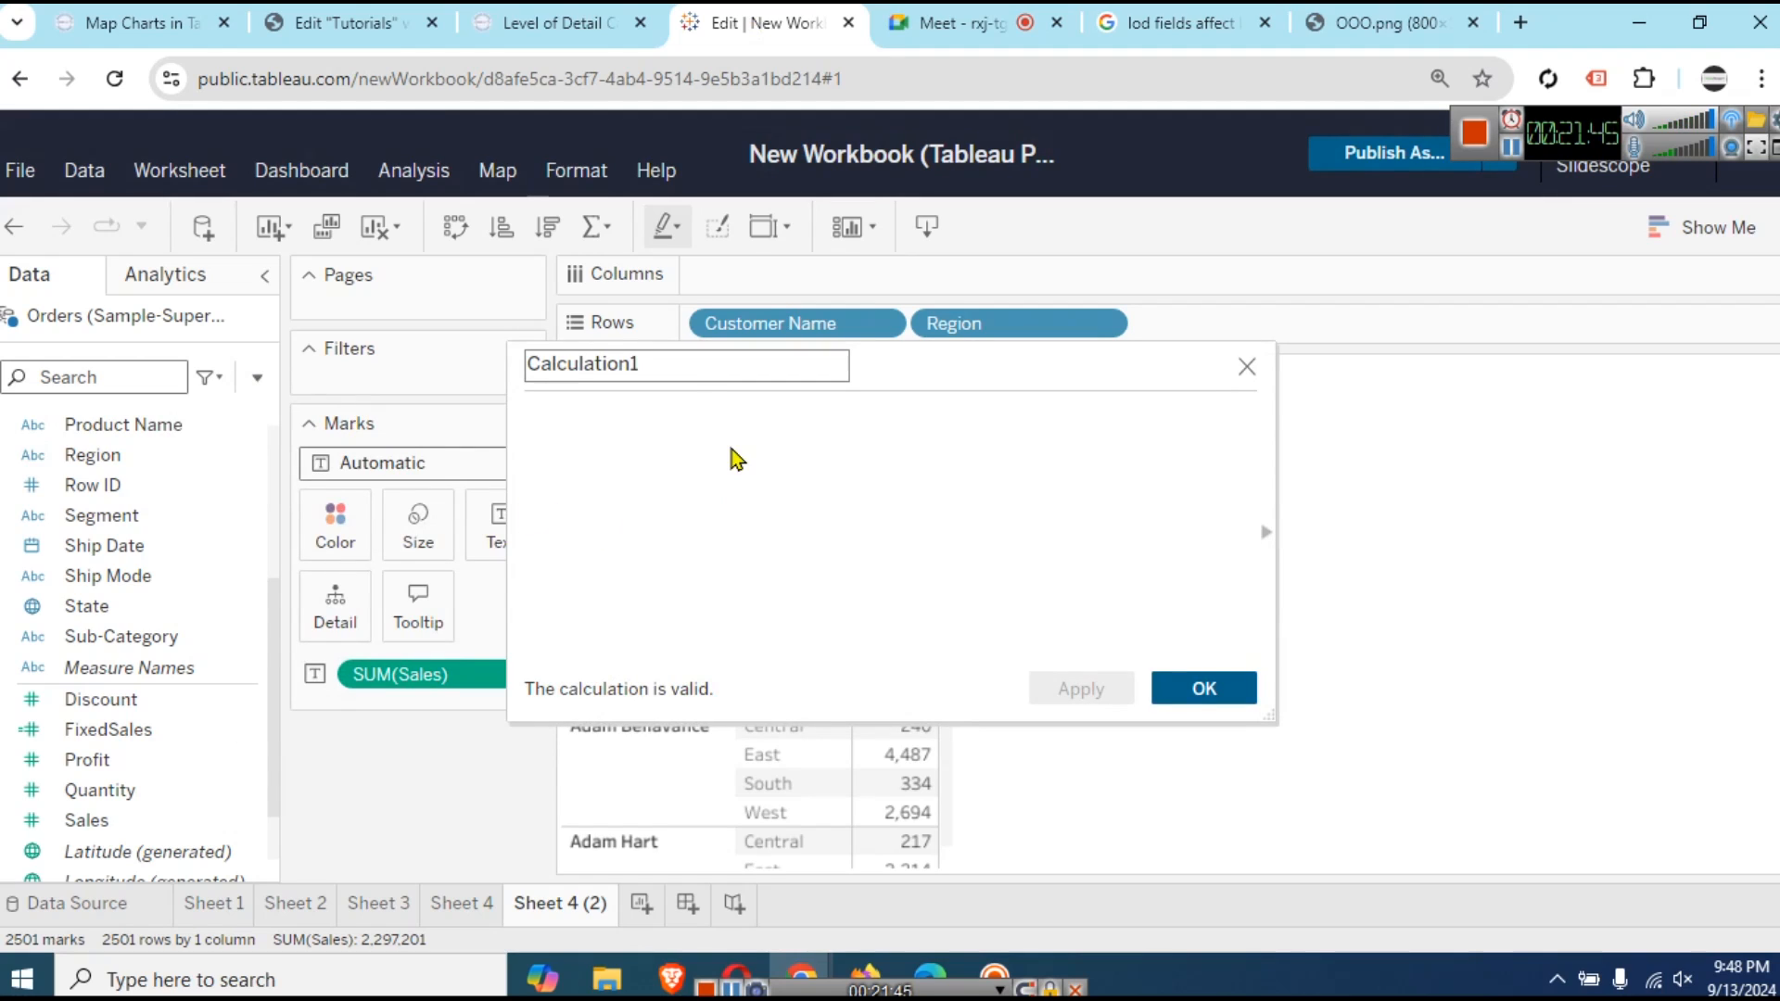
{"action": "double_click", "coordinate": [684, 360]}
{"action": "type", "text": "F"}
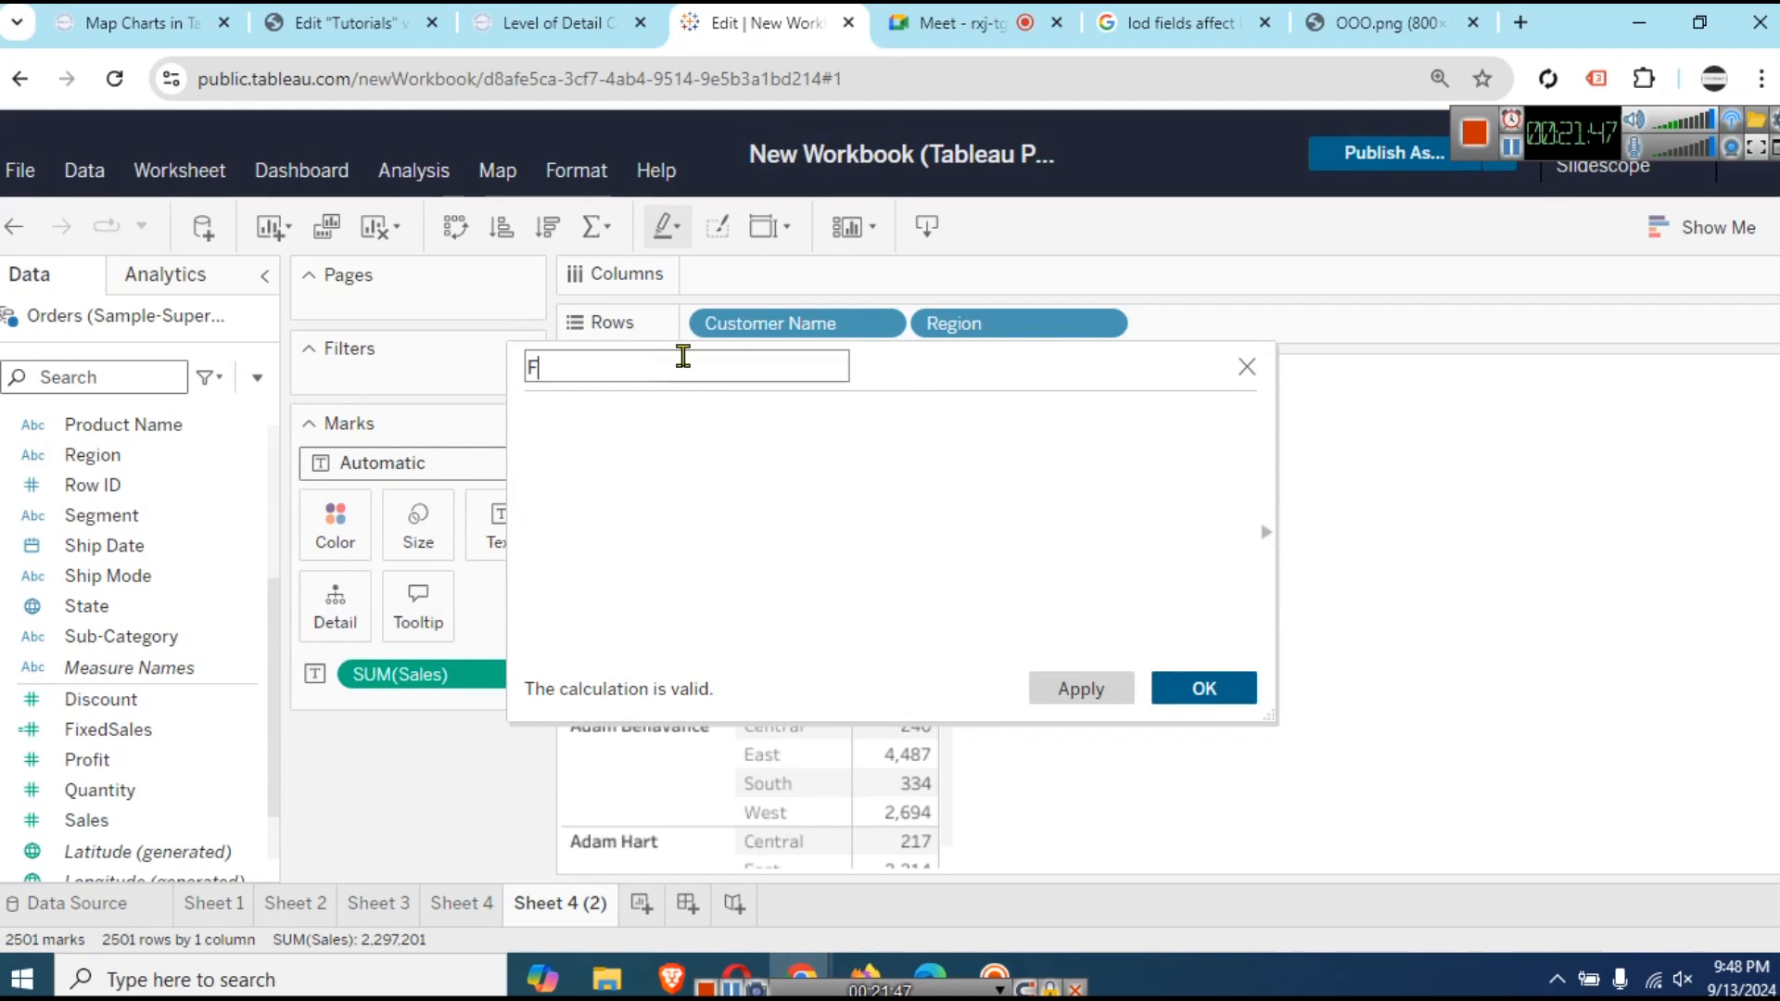
{"action": "type", "text": "ixws"}
{"action": "key", "text": "BackSpace"}
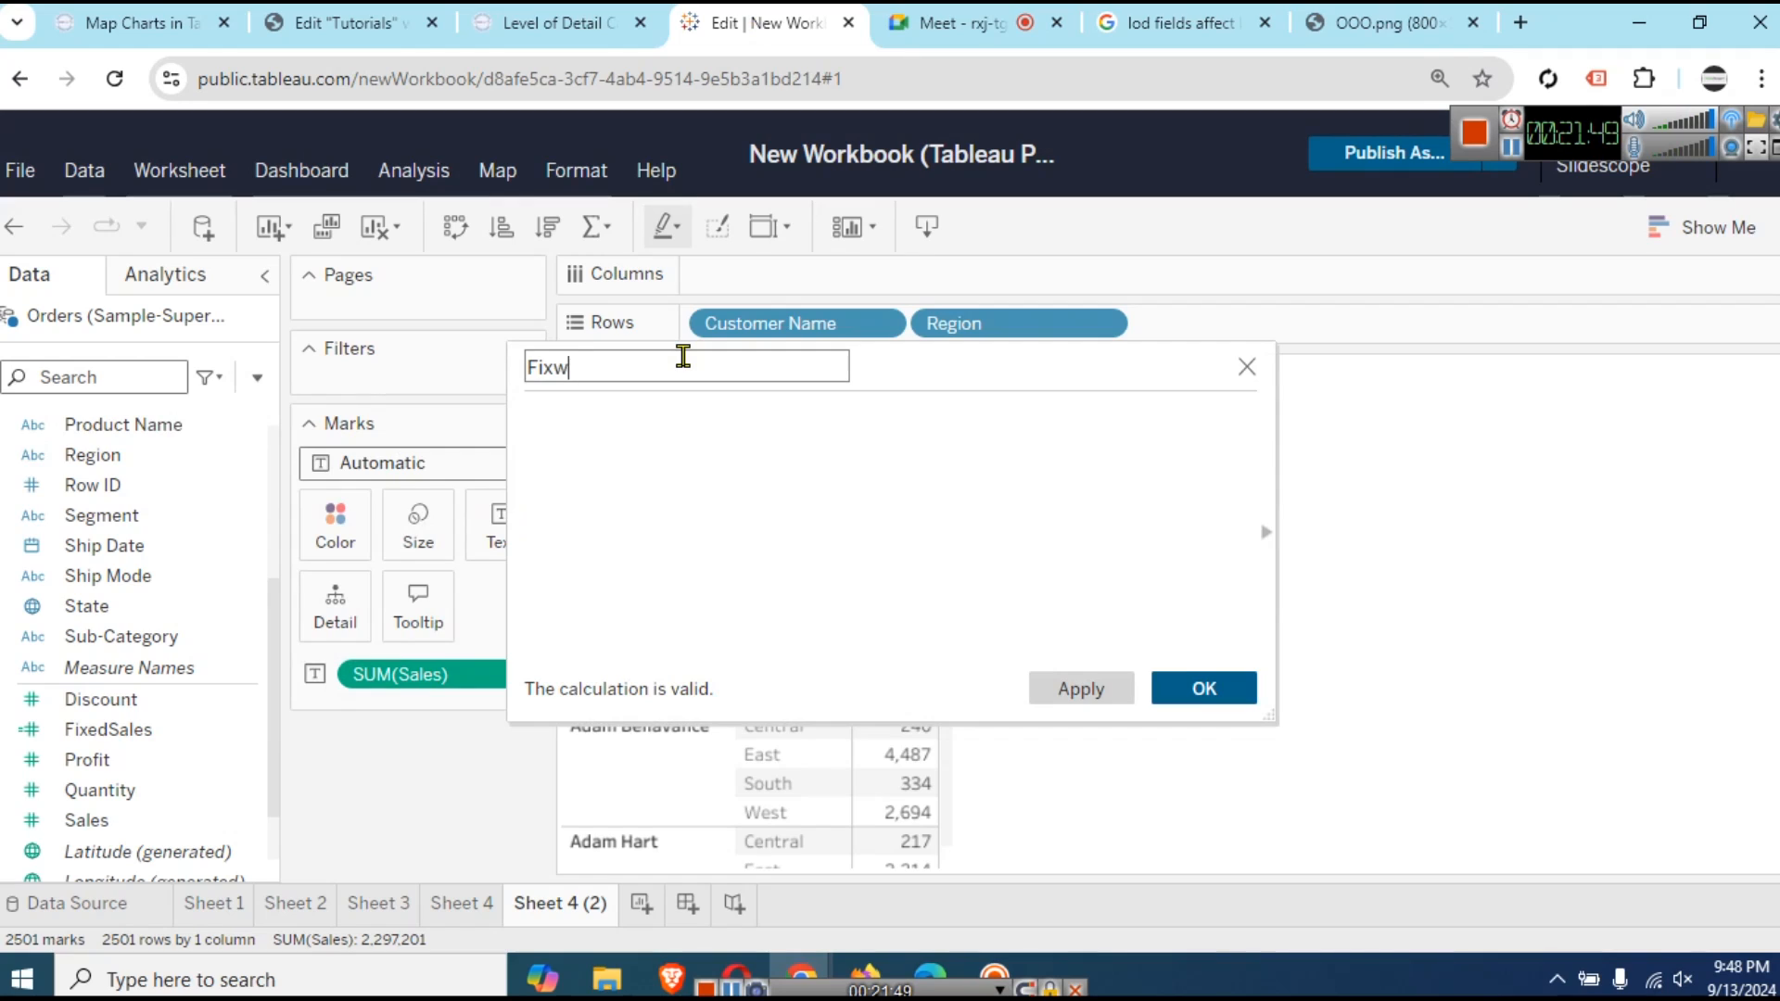
{"action": "key", "text": "BackSpace"}
{"action": "key", "text": "BackSpace"}
{"action": "left_click", "coordinate": [782, 510]}
{"action": "type", "text": "{FIXED [Customer Name] : SUM([Sales])}"}
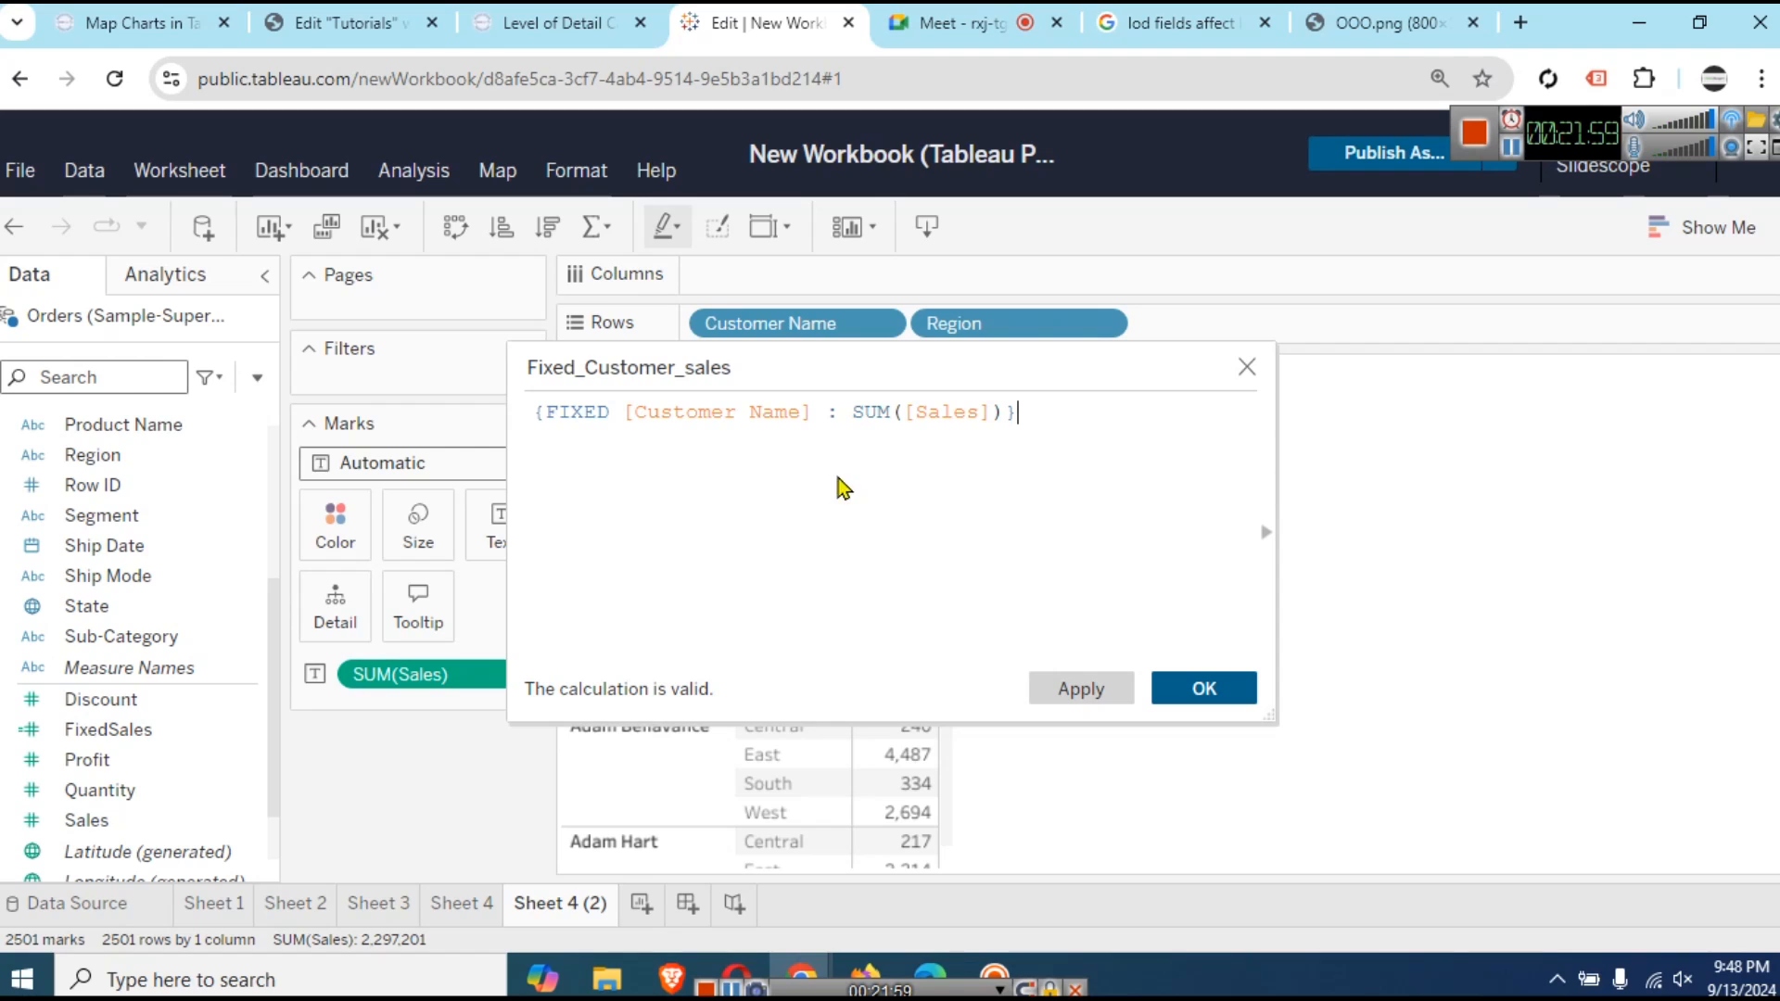
{"action": "left_click_drag", "start_coordinate": [828, 414], "coordinate": [621, 414]}
{"action": "key", "text": "BackSpace"}
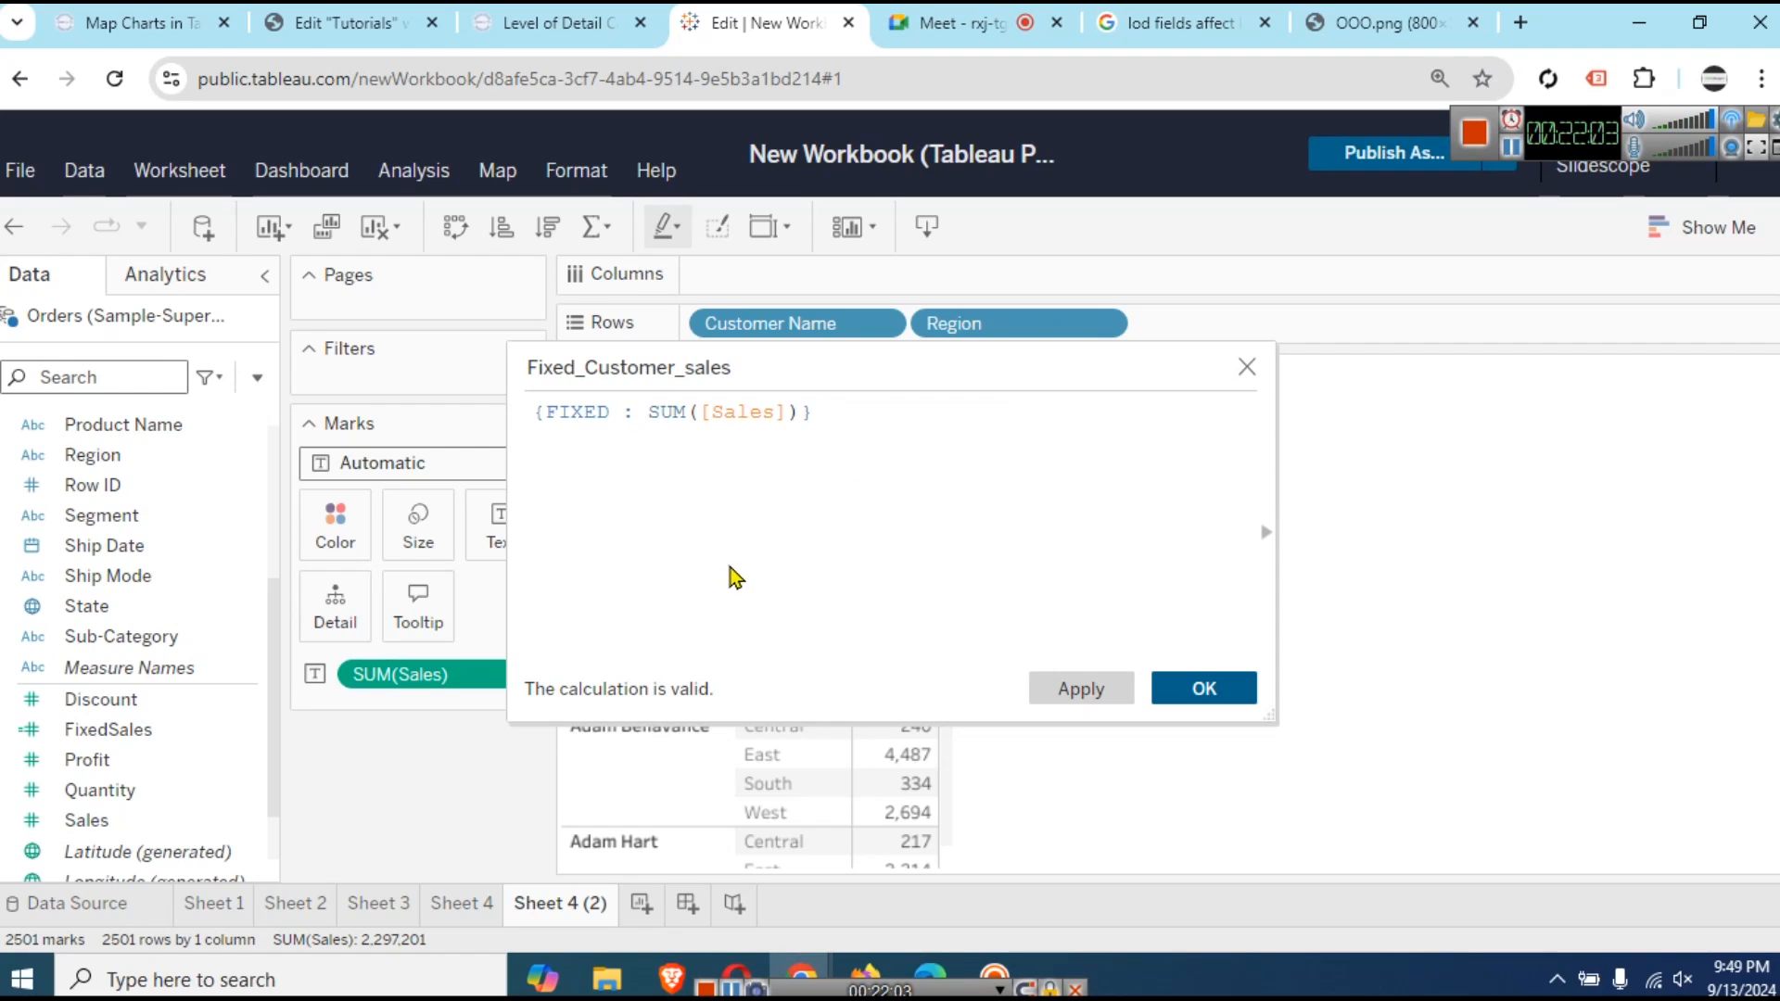
{"action": "key", "text": "ctrl+z"}
- Apply and save the Fixed_Customer_sales calculated field
{"action": "left_click", "coordinate": [789, 516]}
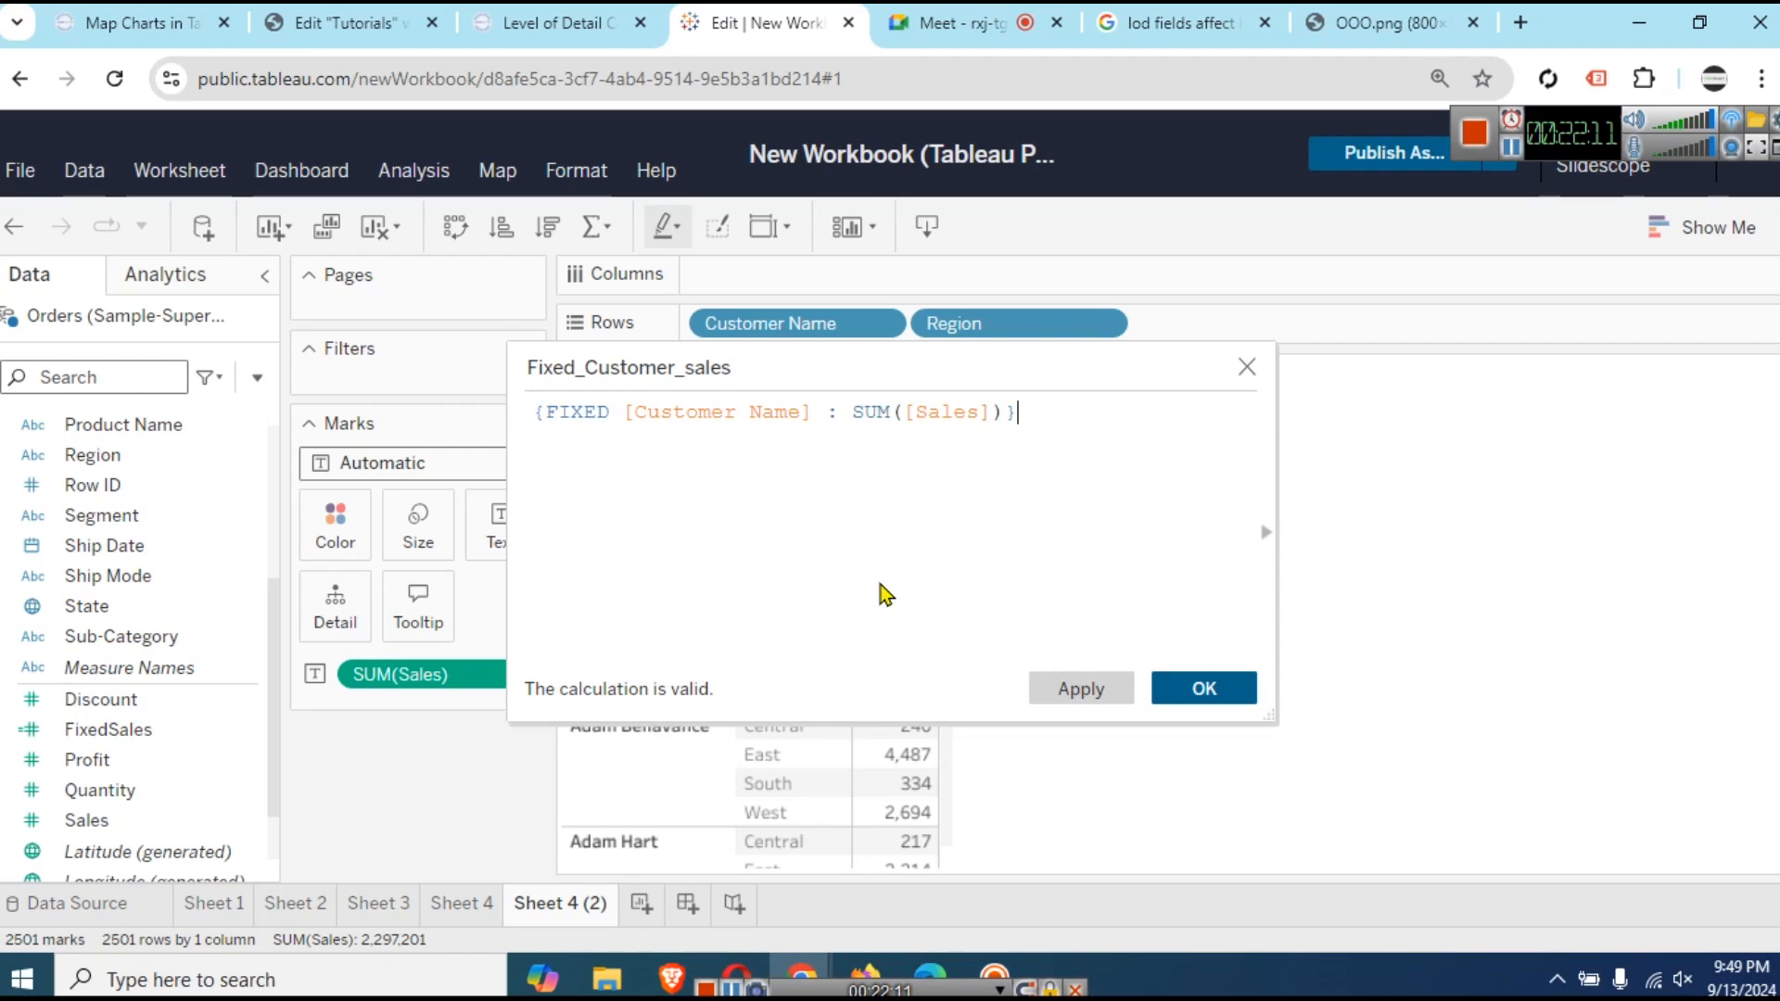
{"action": "left_click", "coordinate": [1117, 688]}
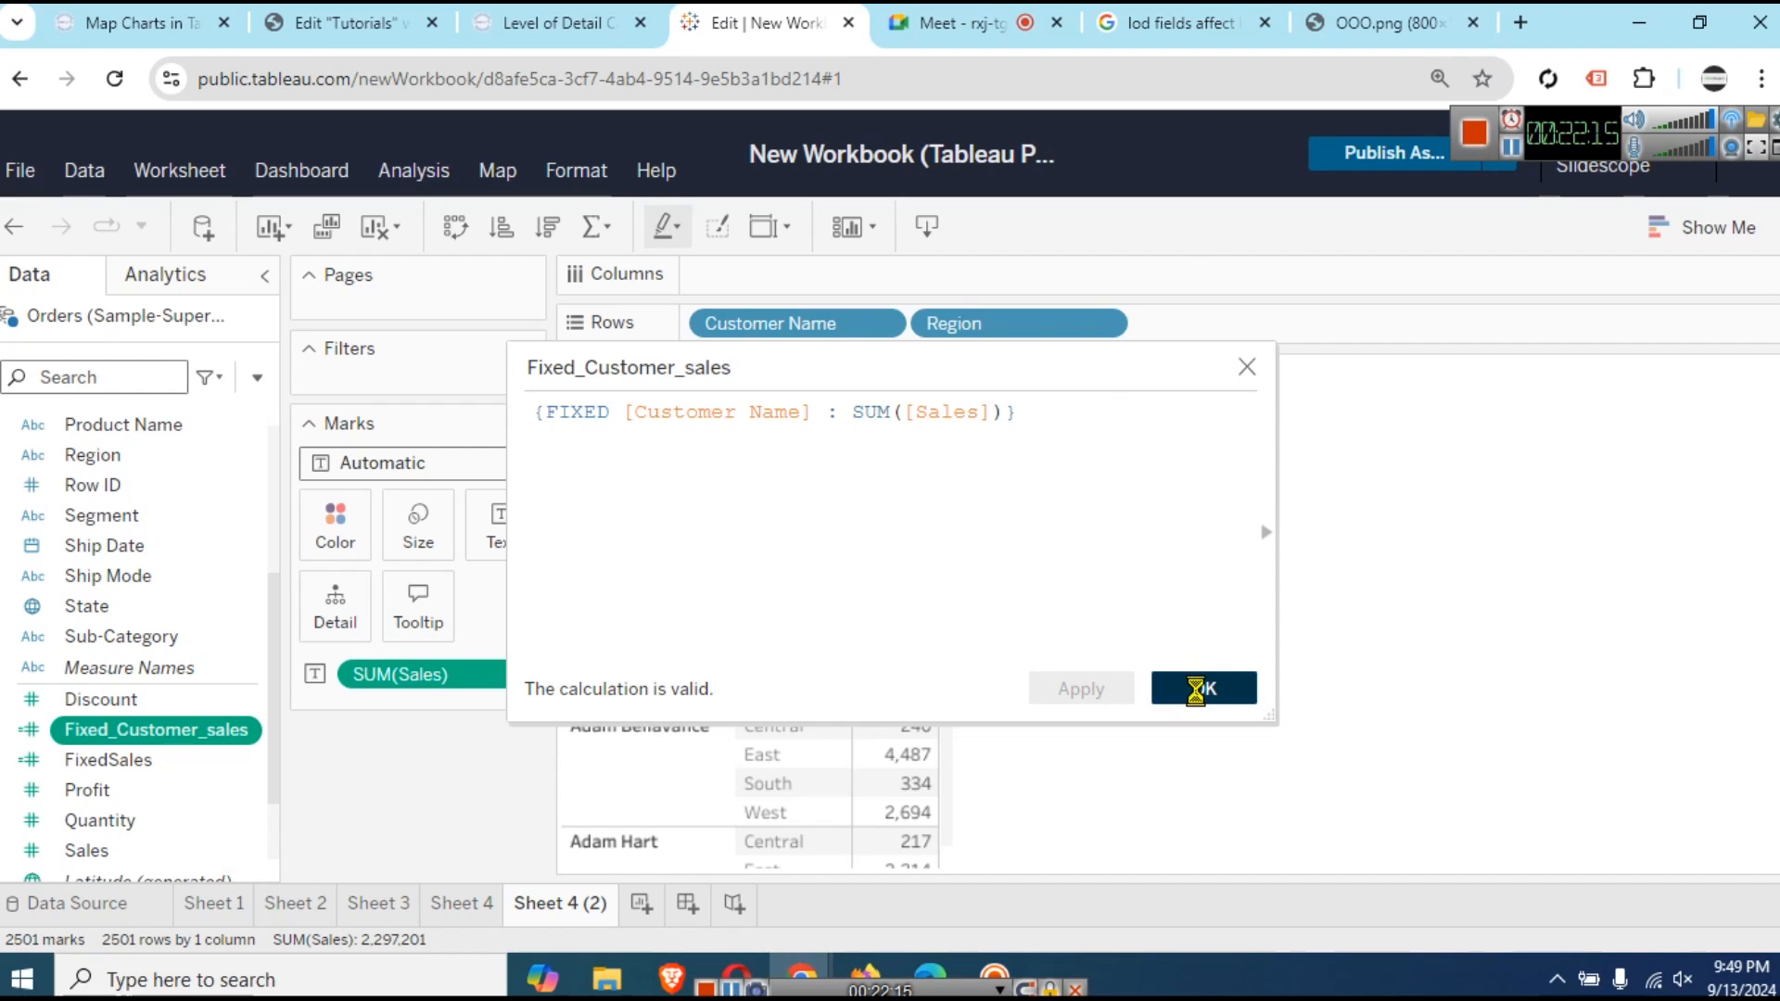
{"action": "left_click", "coordinate": [1196, 690]}
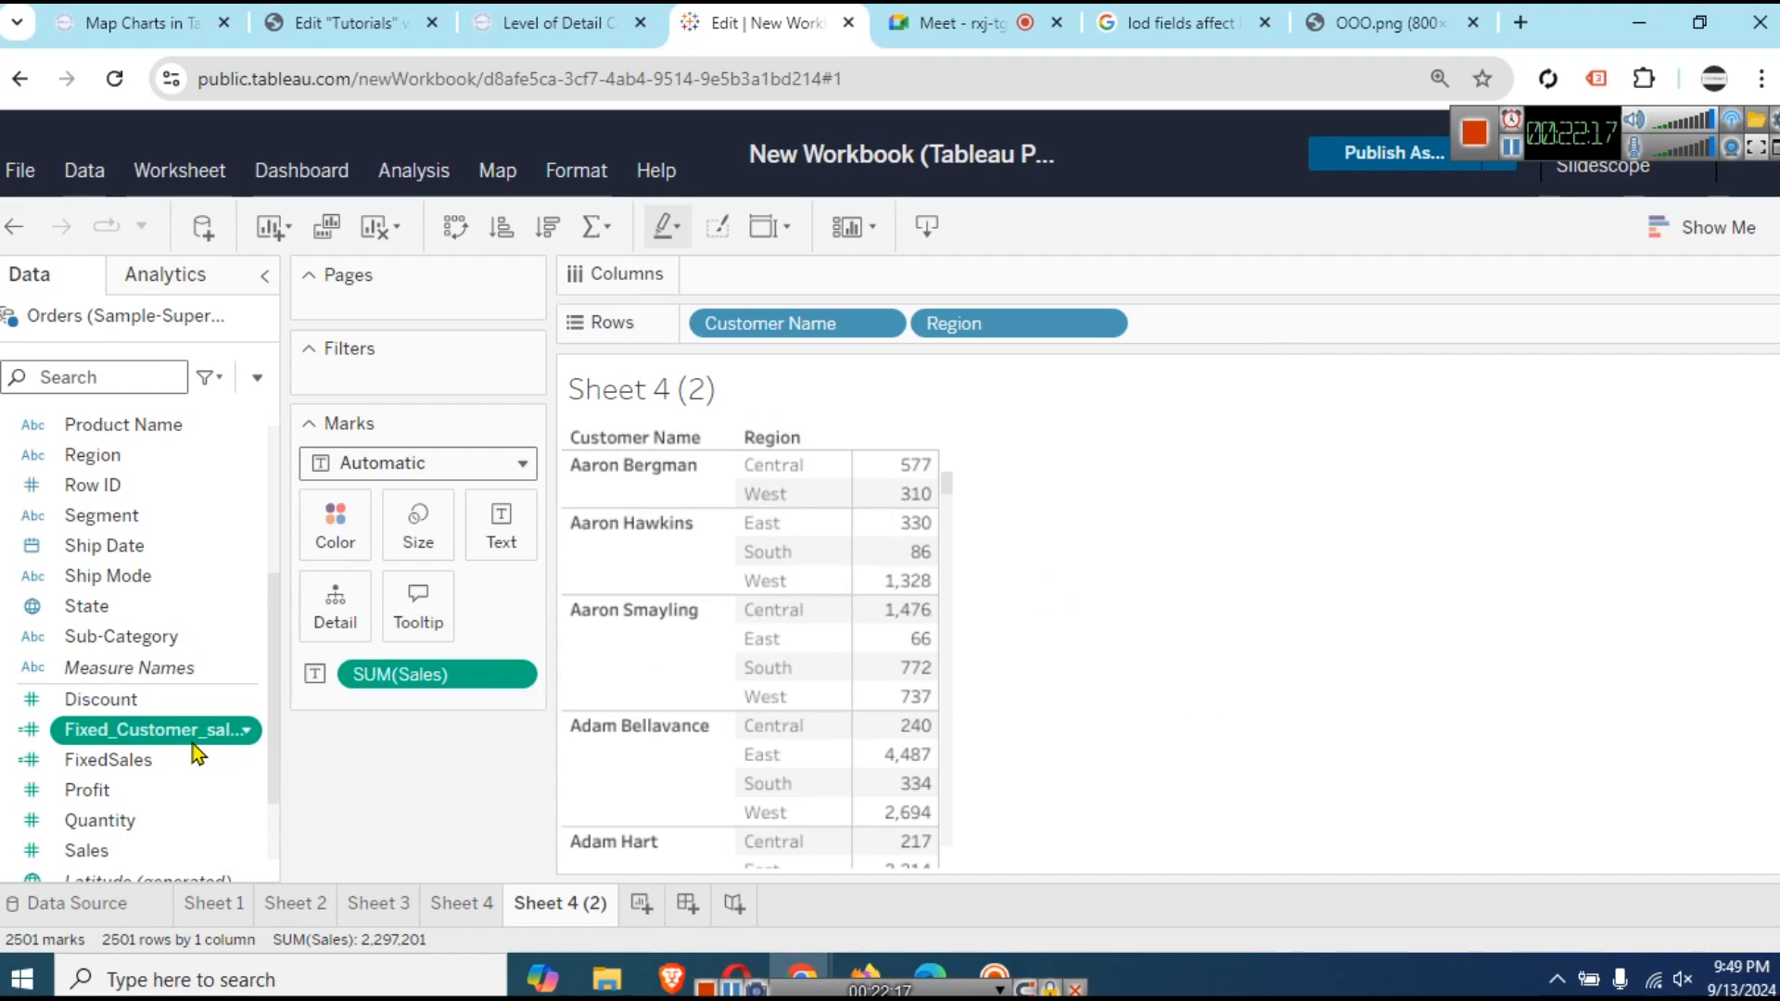
- Add Fixed_Customer_sales to the view, show it beside Sales as a text table, and widen the measure columns
{"action": "mouse_move", "coordinate": [190, 734]}
{"action": "left_mouse_down"}
{"action": "mouse_move", "coordinate": [834, 521]}
{"action": "mouse_move", "coordinate": [1182, 343]}
{"action": "left_mouse_up"}
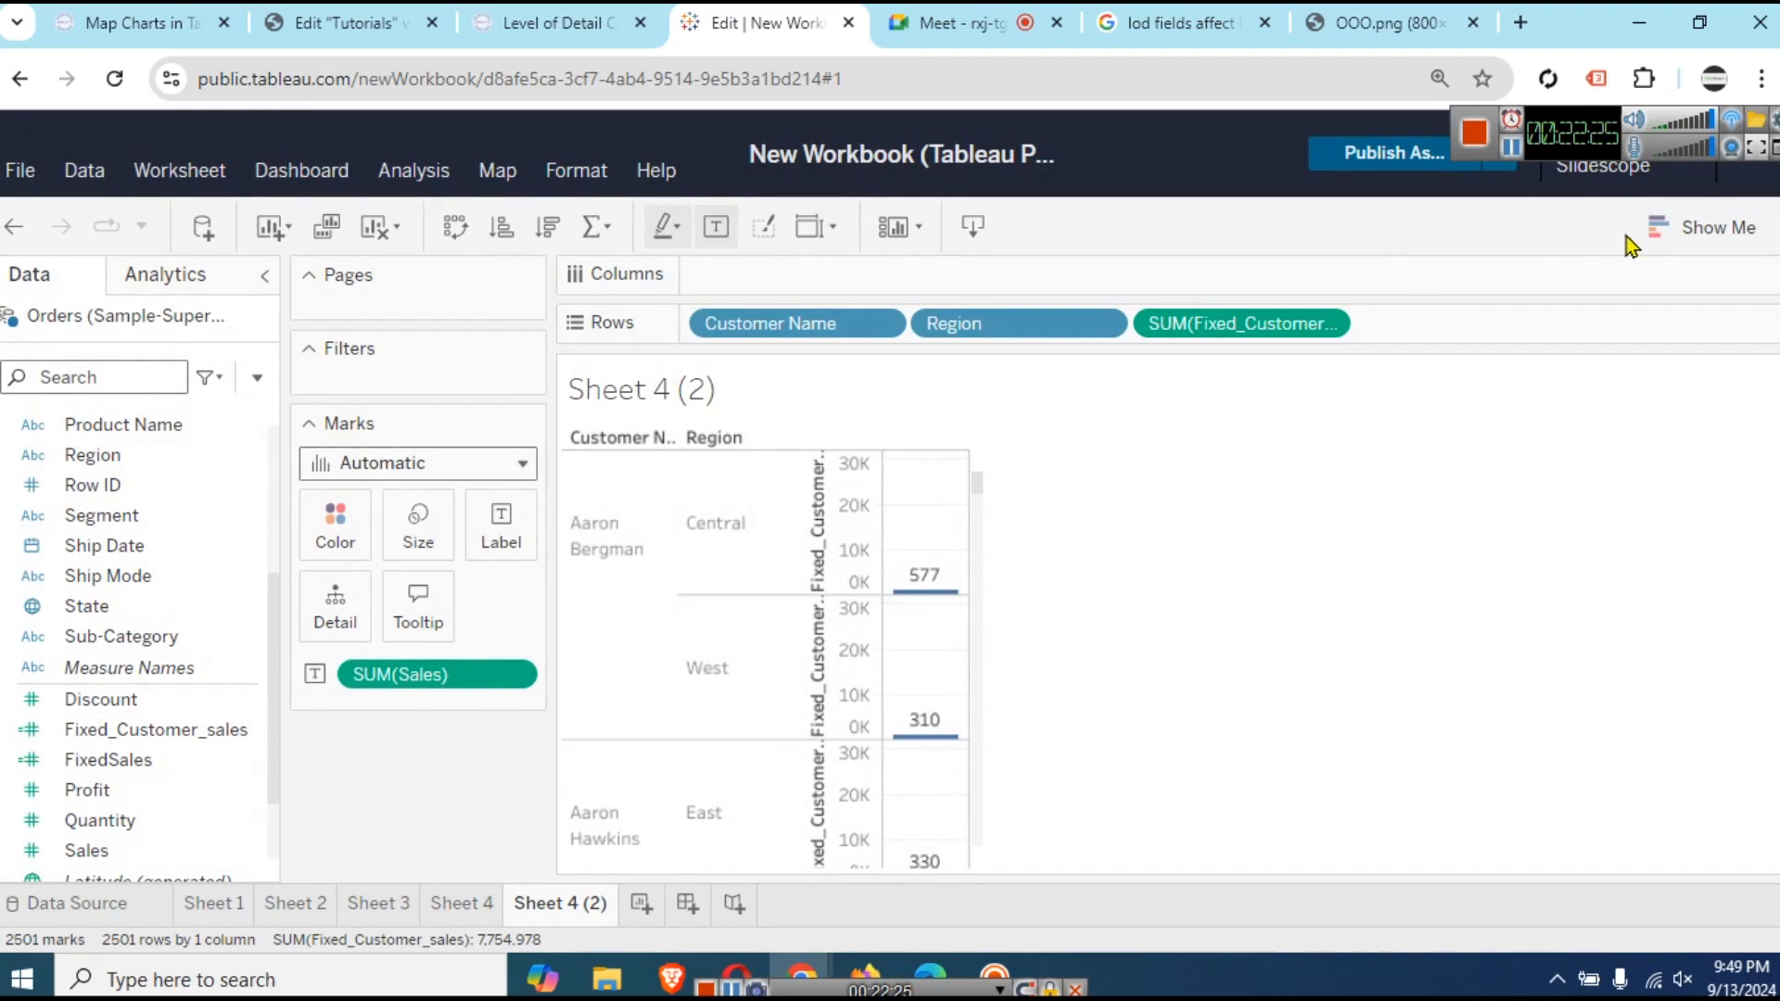
{"action": "left_click", "coordinate": [1660, 227]}
{"action": "left_click", "coordinate": [1502, 299]}
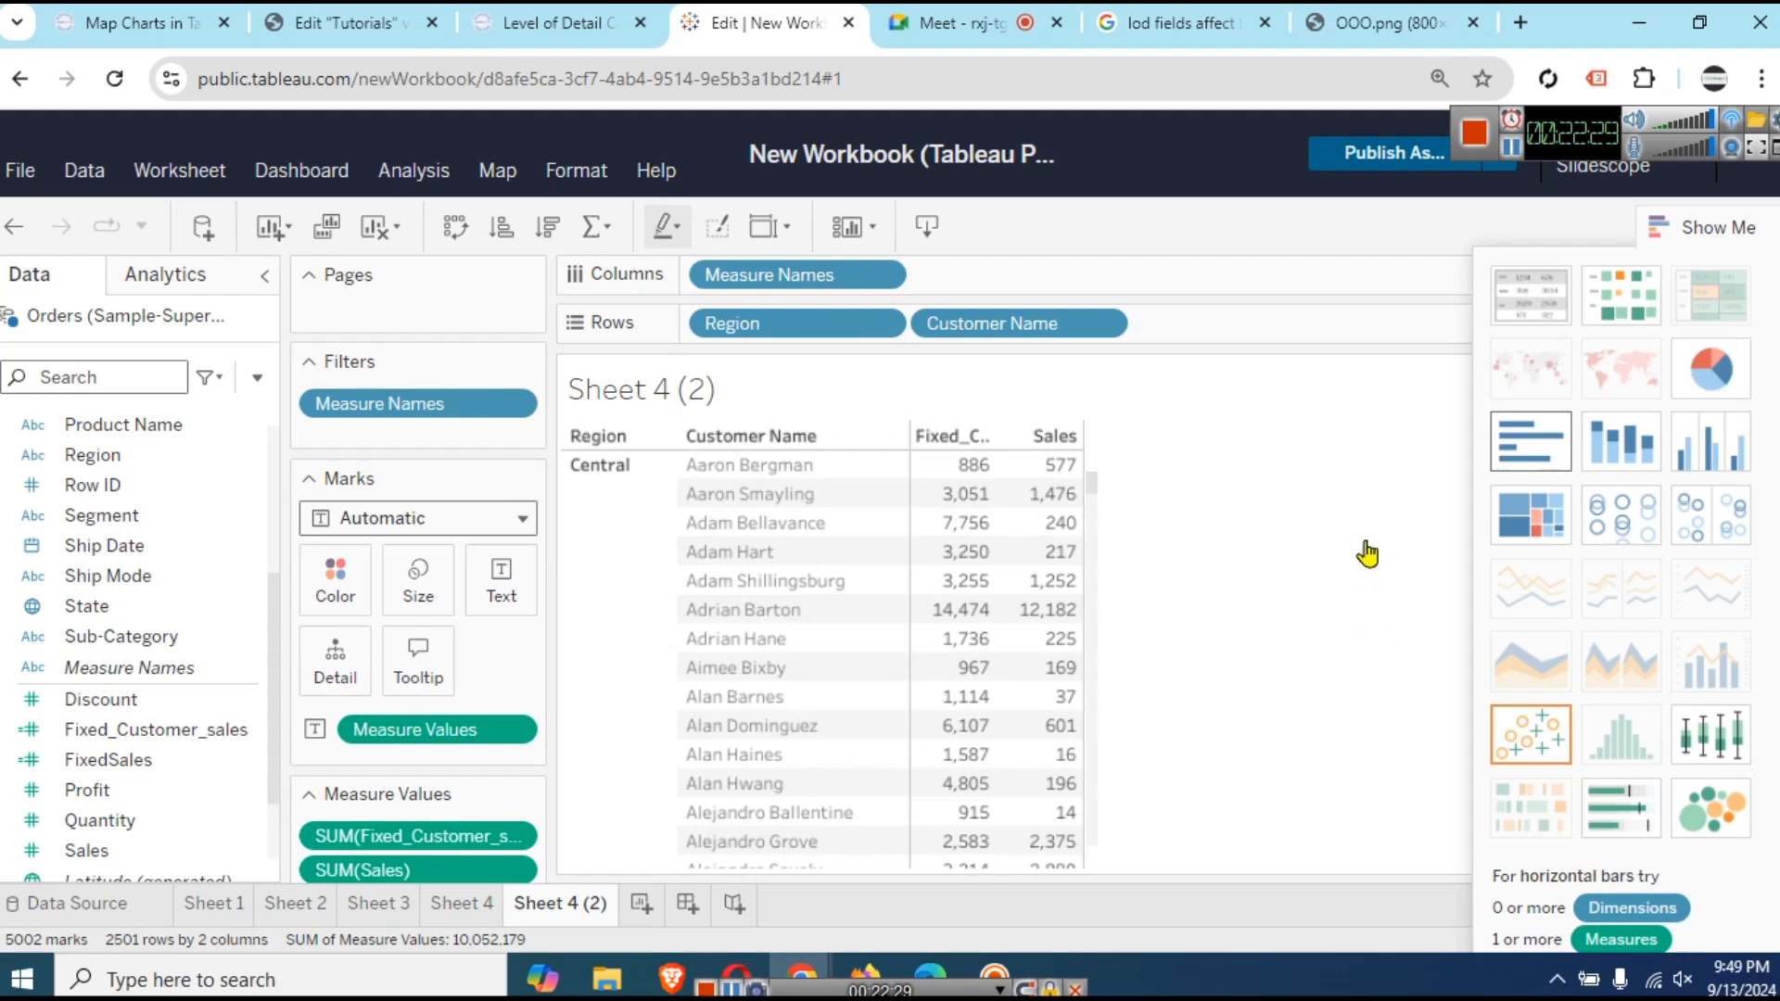
{"action": "left_click", "coordinate": [1664, 227]}
{"action": "left_click_drag", "start_coordinate": [993, 434], "coordinate": [1062, 433]}
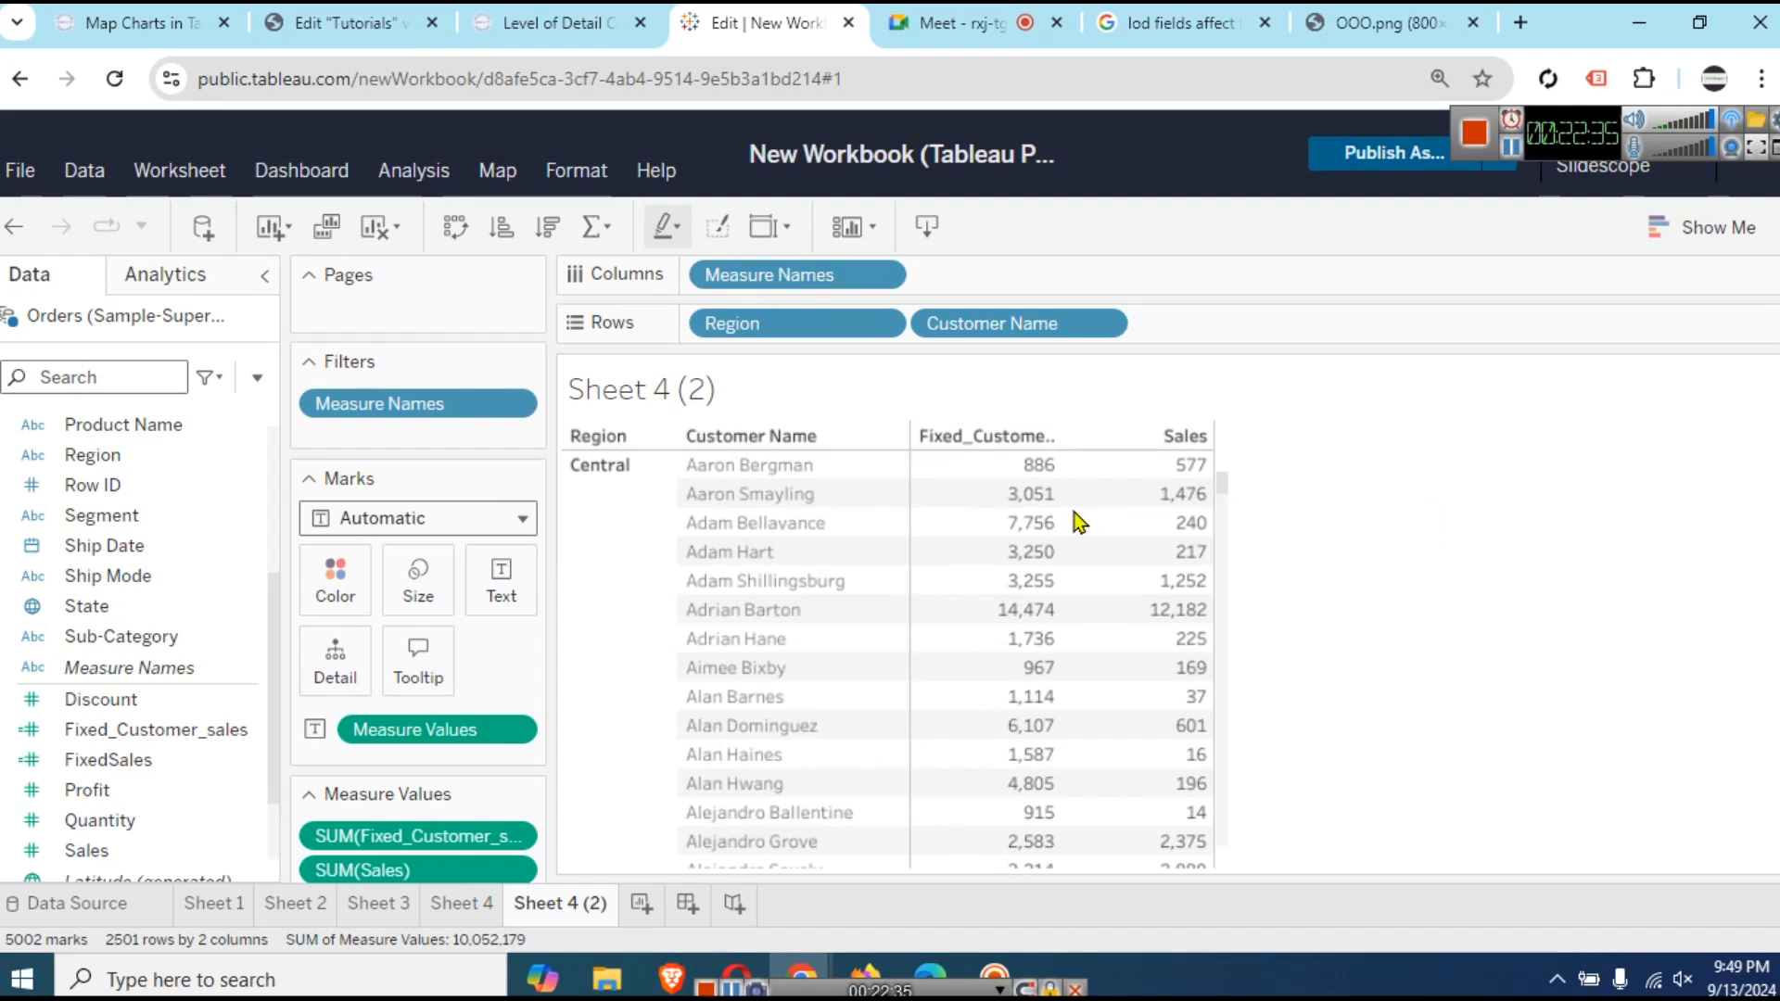
- Place Customer Name before Region on Rows and check the Fixed_Customer_sales values against the customer totals in Sheet 4
{"action": "mouse_move", "coordinate": [1034, 471]}
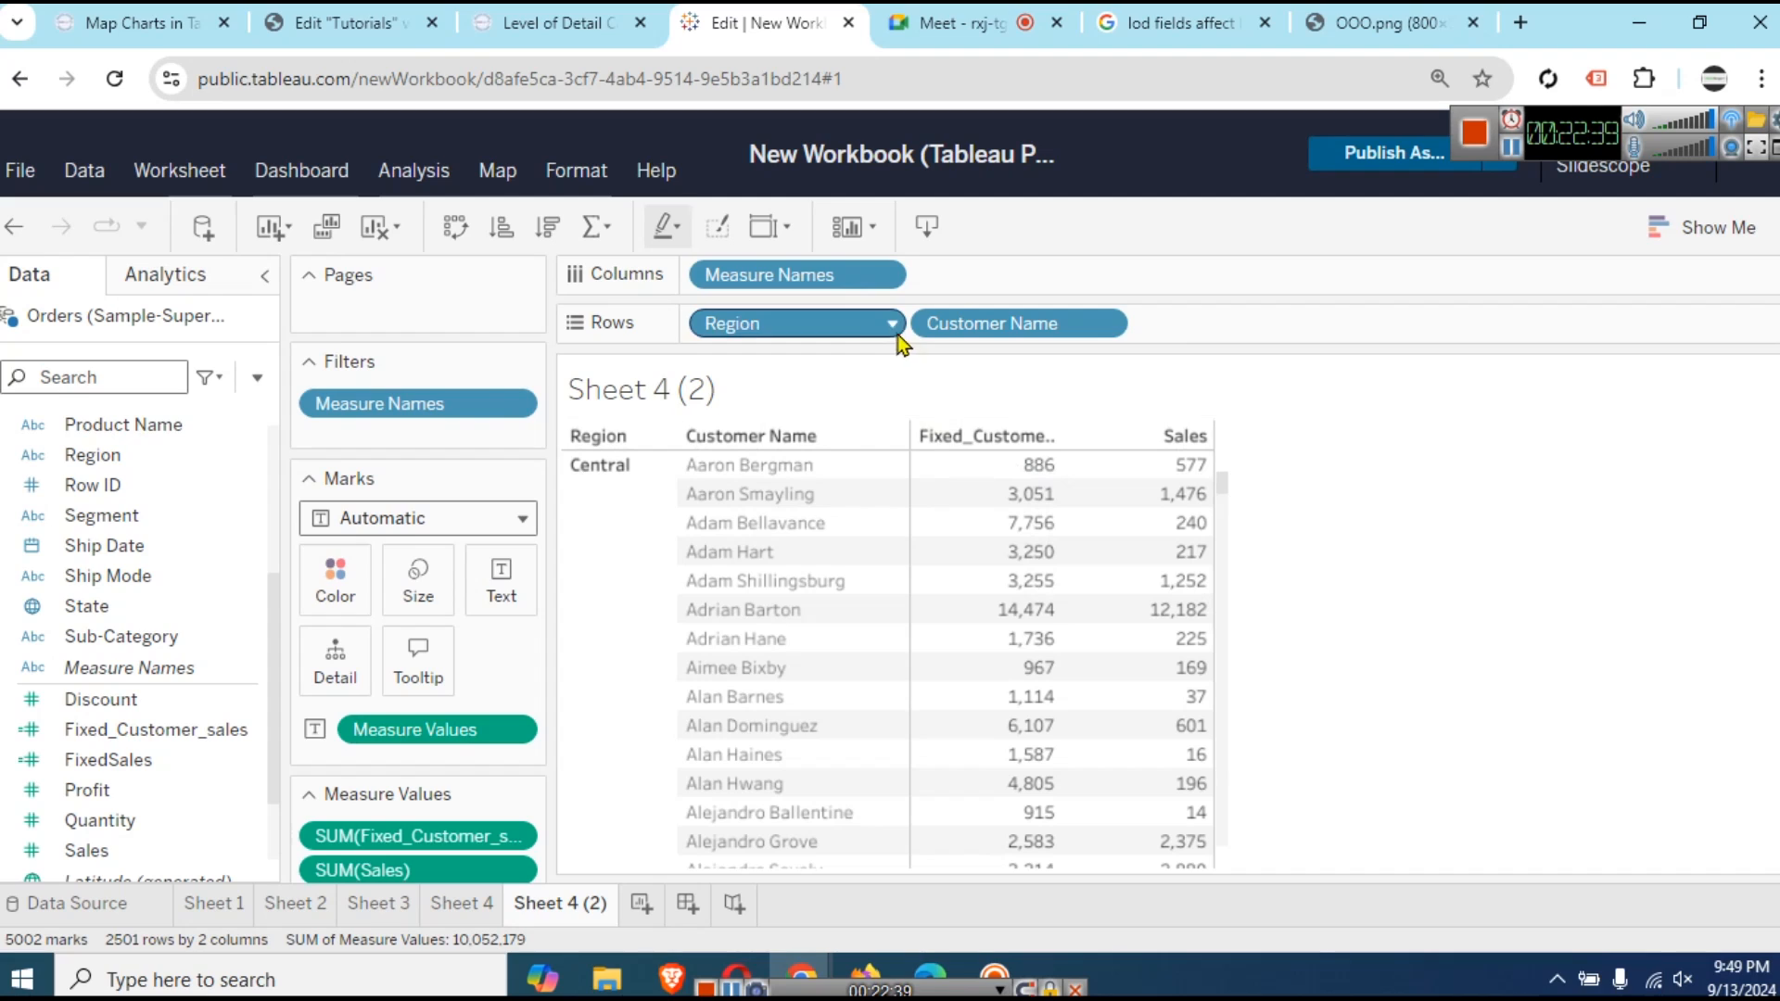
{"action": "left_click_drag", "start_coordinate": [936, 325], "coordinate": [665, 346]}
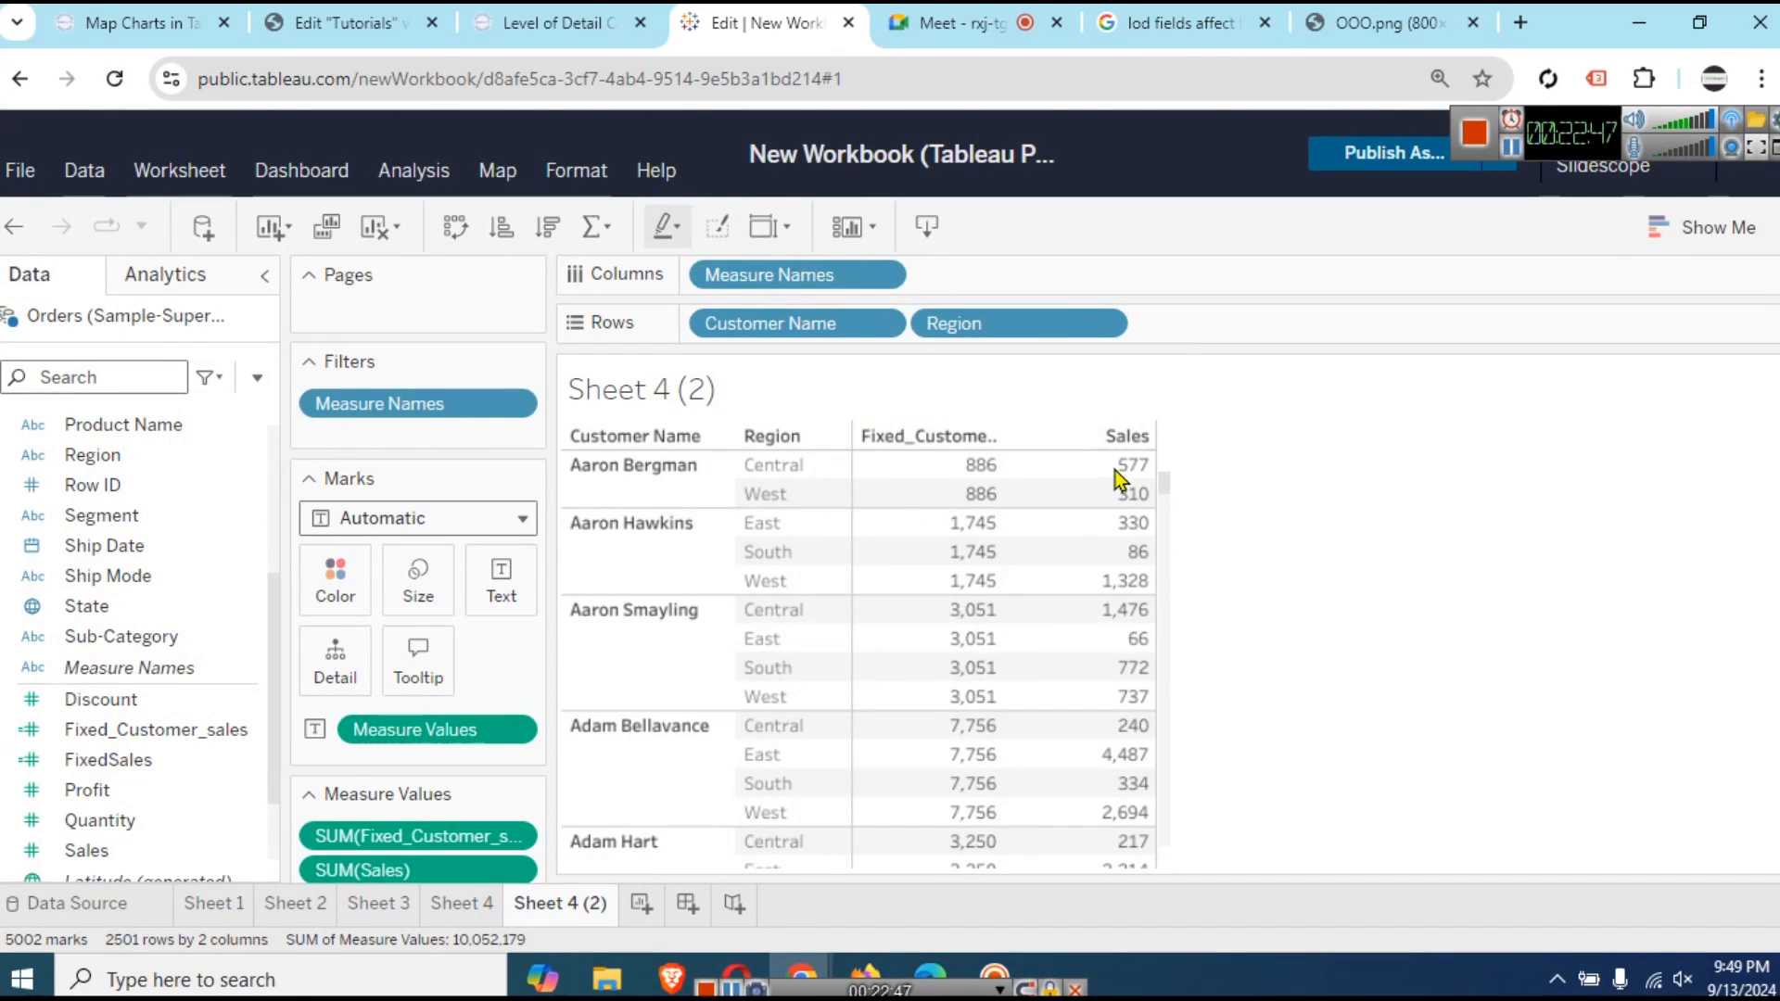
{"action": "left_click", "coordinate": [990, 444]}
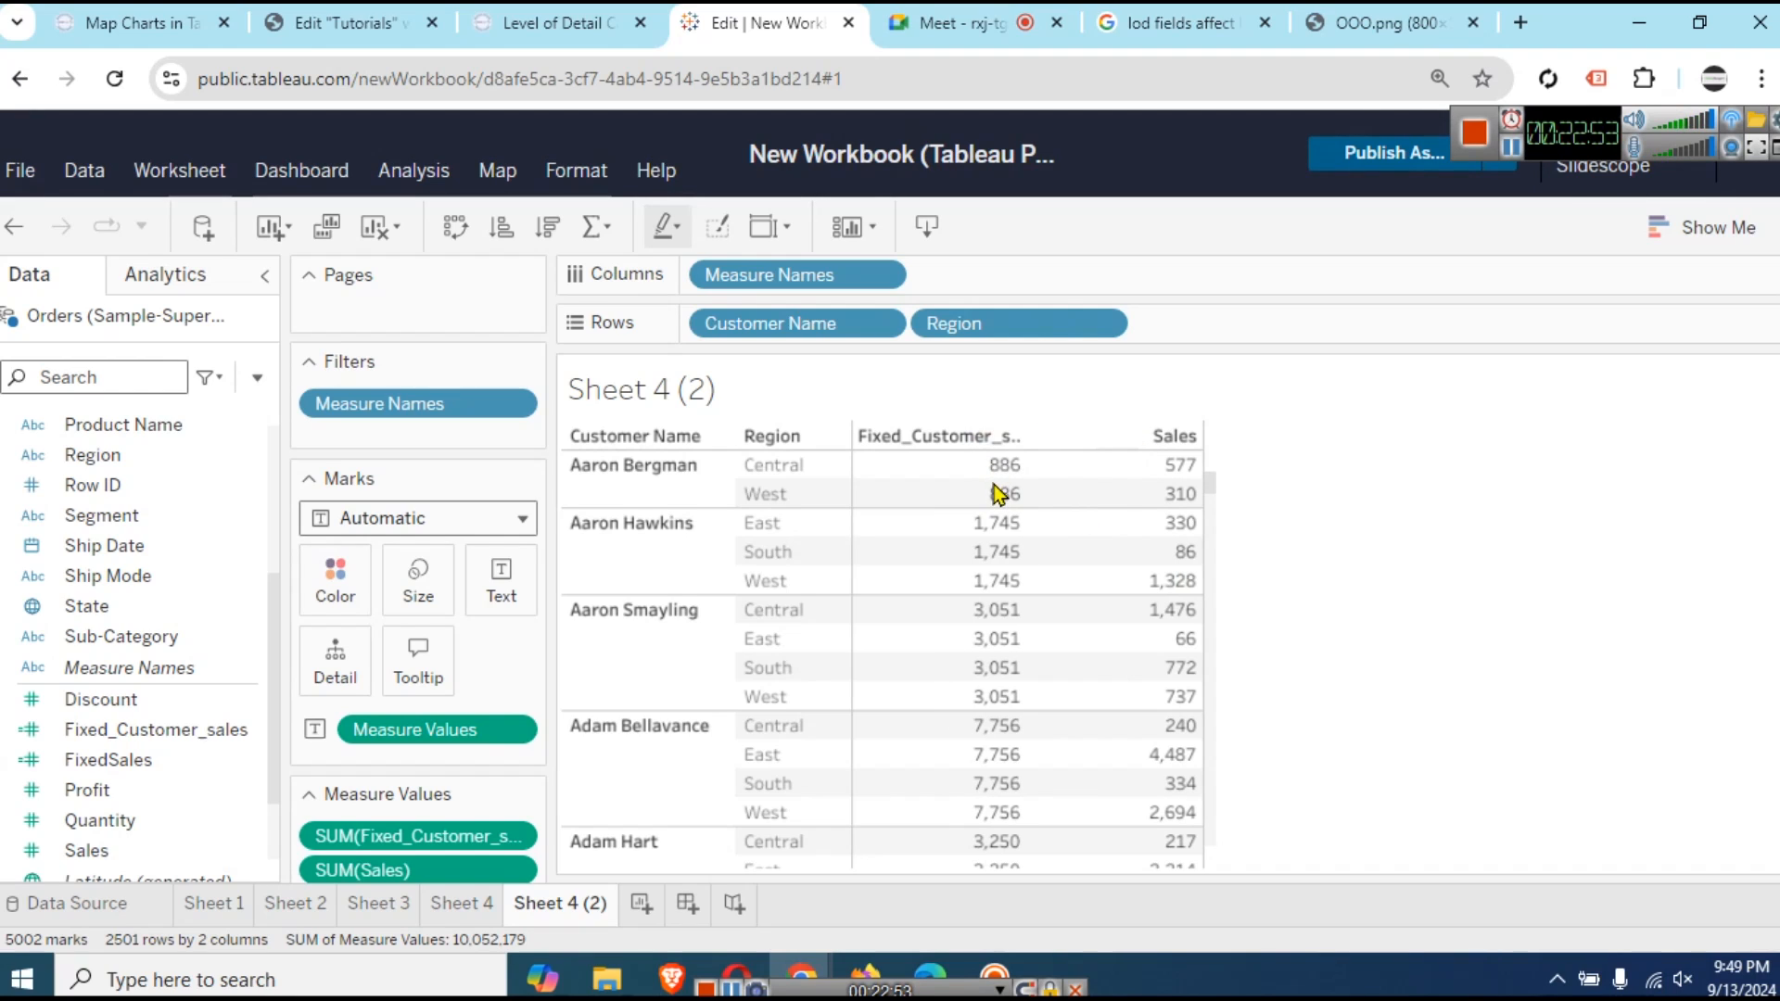
{"action": "left_click", "coordinate": [469, 905]}
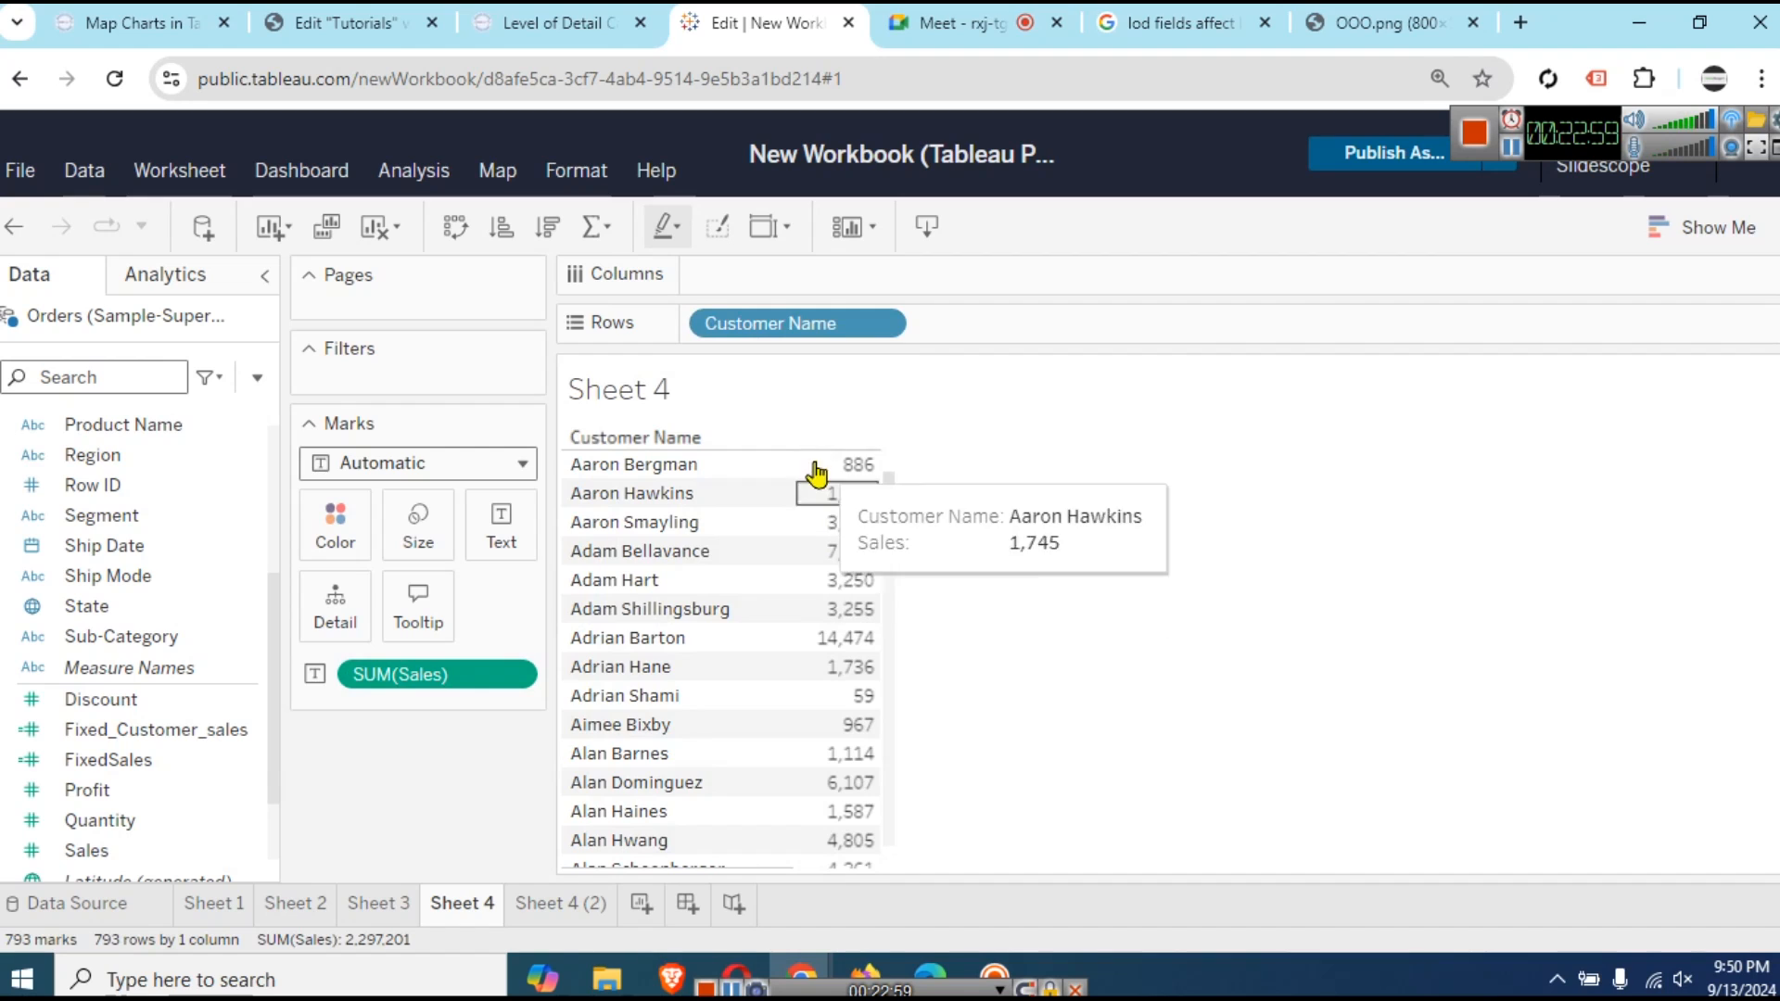
{"action": "left_click", "coordinate": [560, 904]}
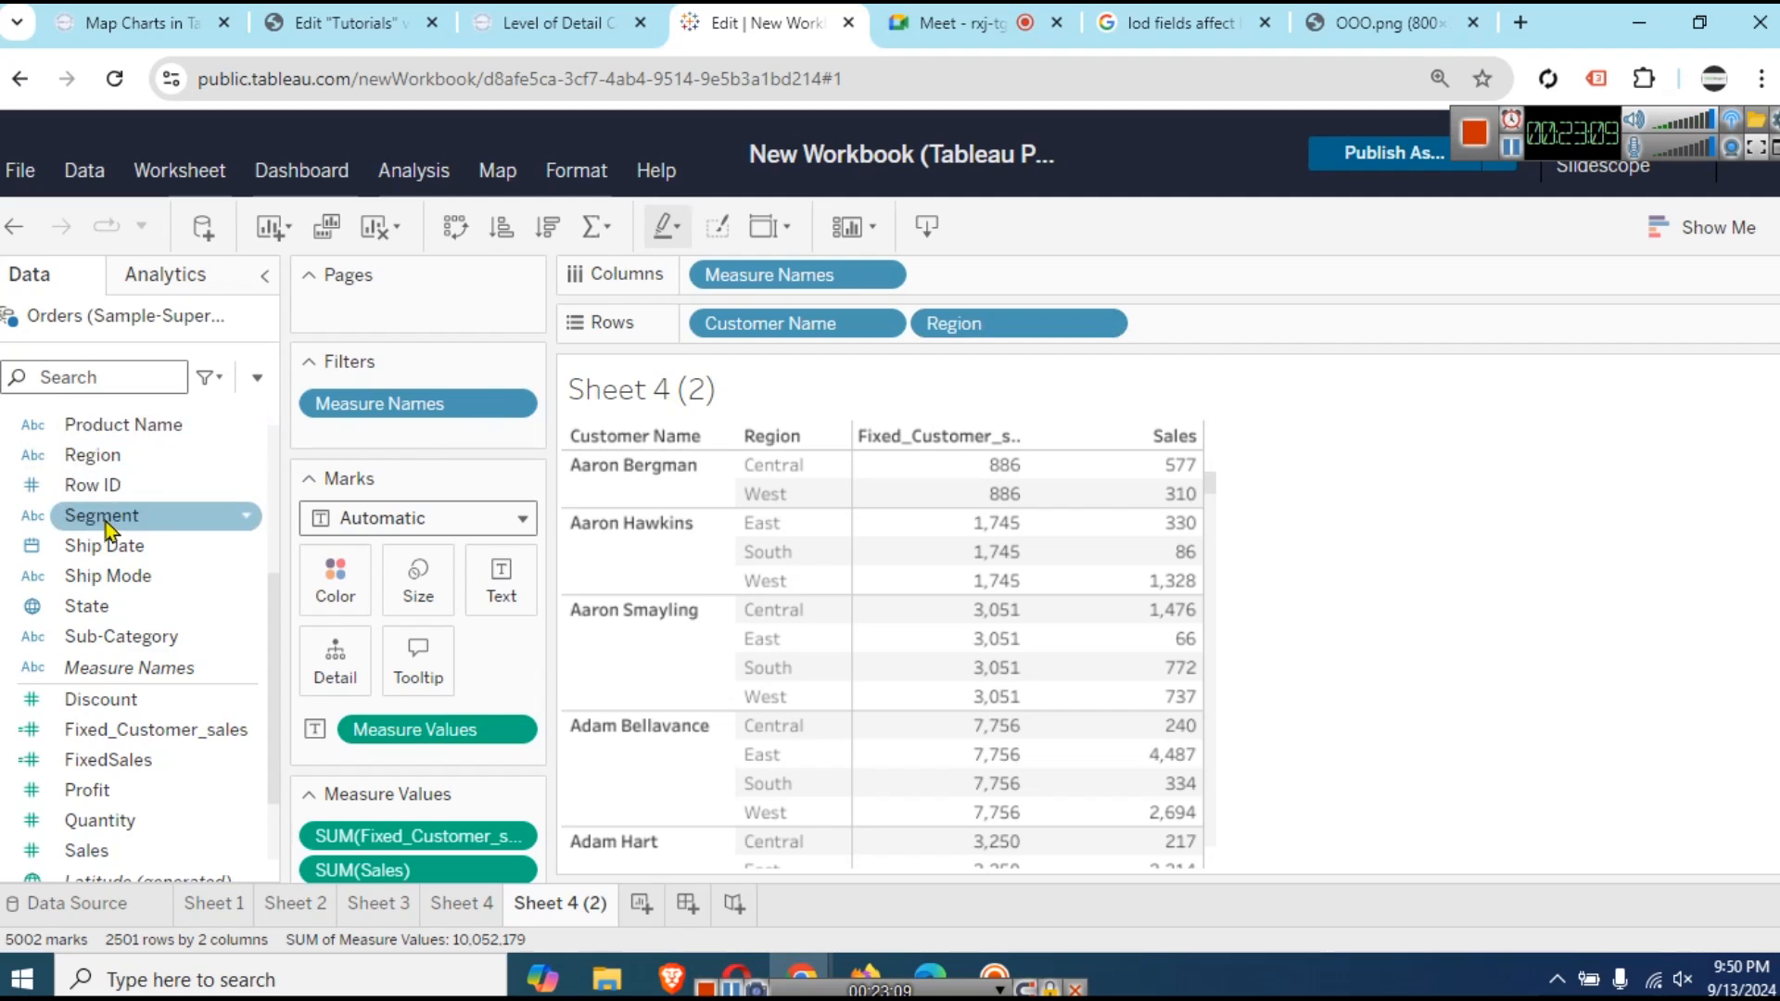
- Add Category after Region on Rows in Sheet 4 (2) and compare the Fixed_Customer_sales and Sales values
{"action": "scroll", "coordinate": [232, 516], "scroll_direction": "up", "scroll_amount": 5}
{"action": "left_click_drag", "start_coordinate": [144, 459], "coordinate": [1285, 320]}
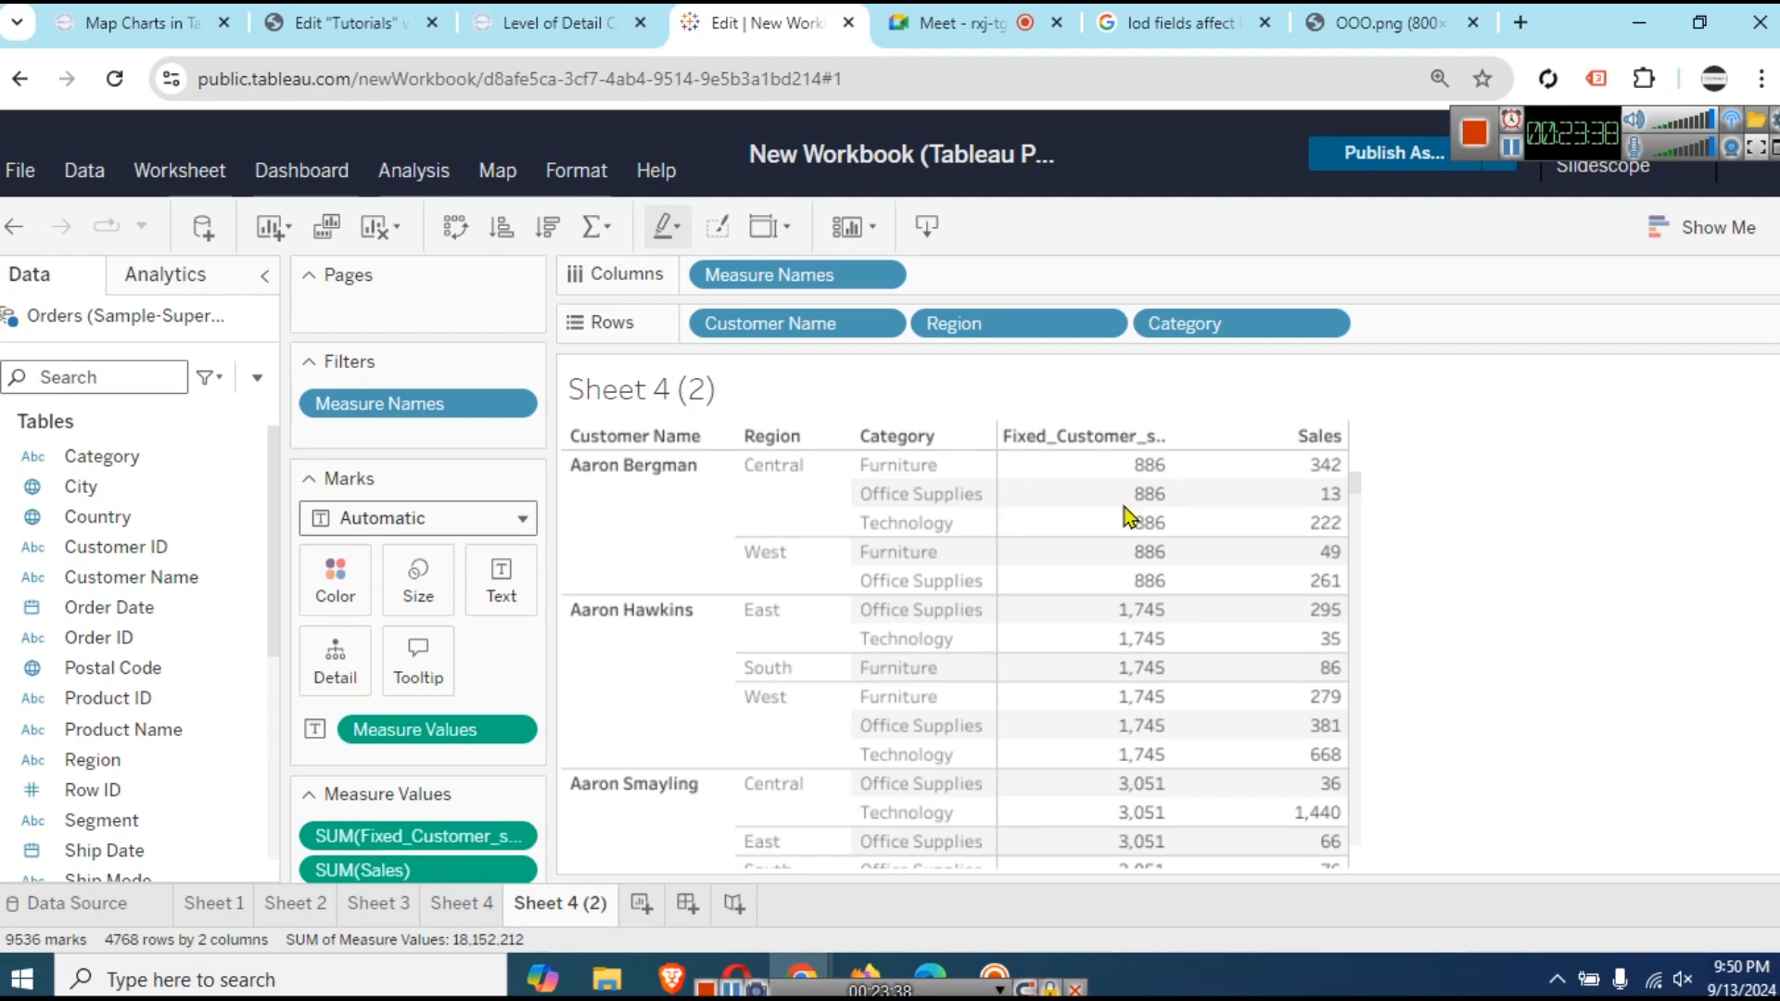
{"action": "mouse_move", "coordinate": [1147, 487]}
{"action": "mouse_move", "coordinate": [1323, 584]}
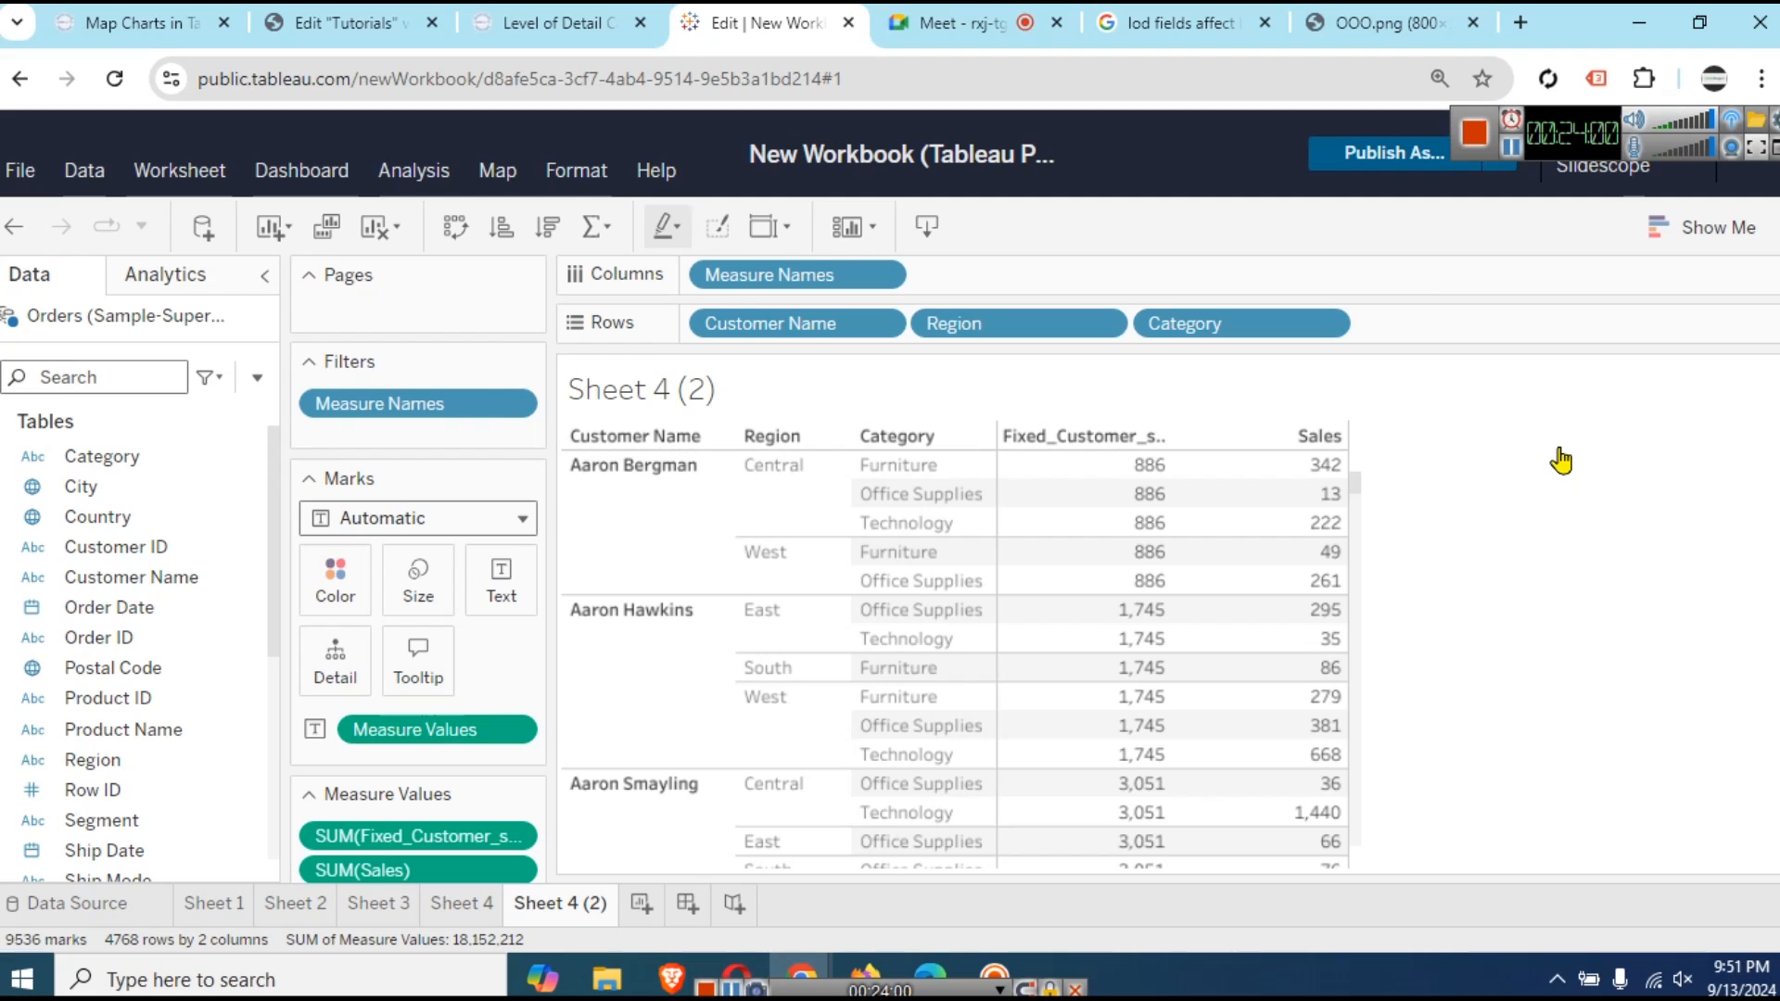
- Edit Fixed_Customer_sales to {FIXED [Customer Name],[Region] : SUM([Sales])} and save it
{"action": "left_click", "coordinate": [257, 380]}
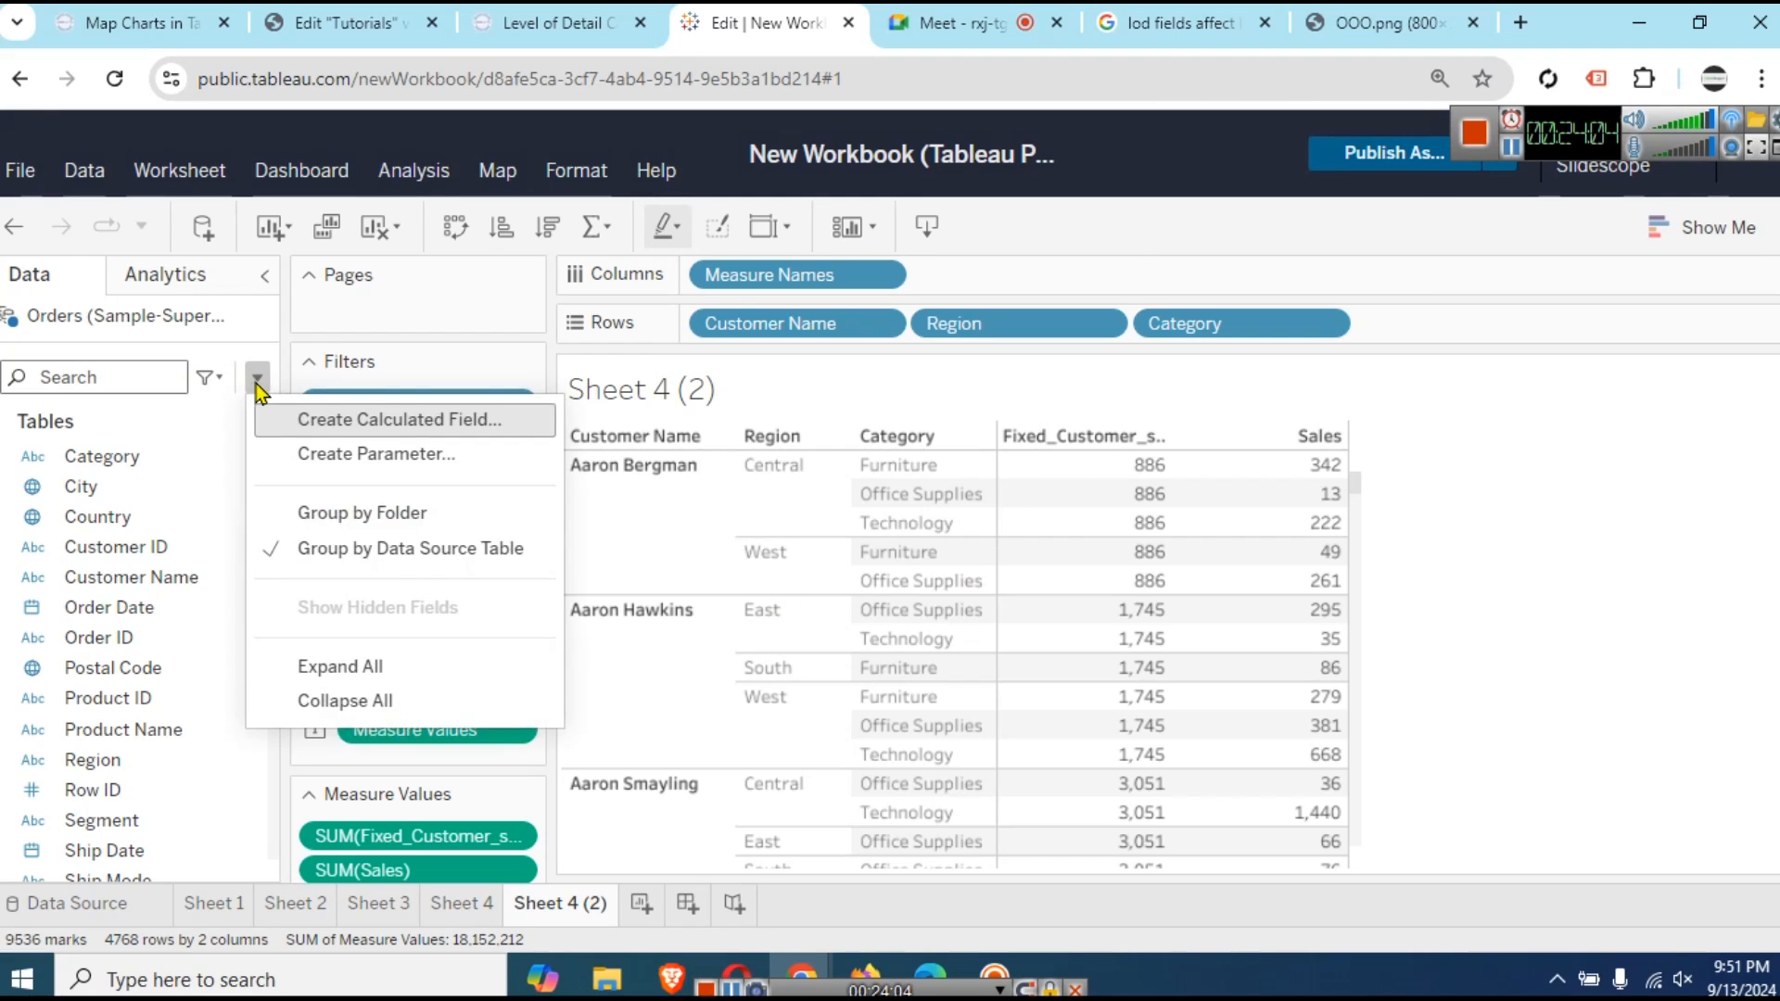
{"action": "left_click", "coordinate": [1648, 521]}
{"action": "scroll", "coordinate": [125, 707], "scroll_direction": "down", "scroll_amount": 5}
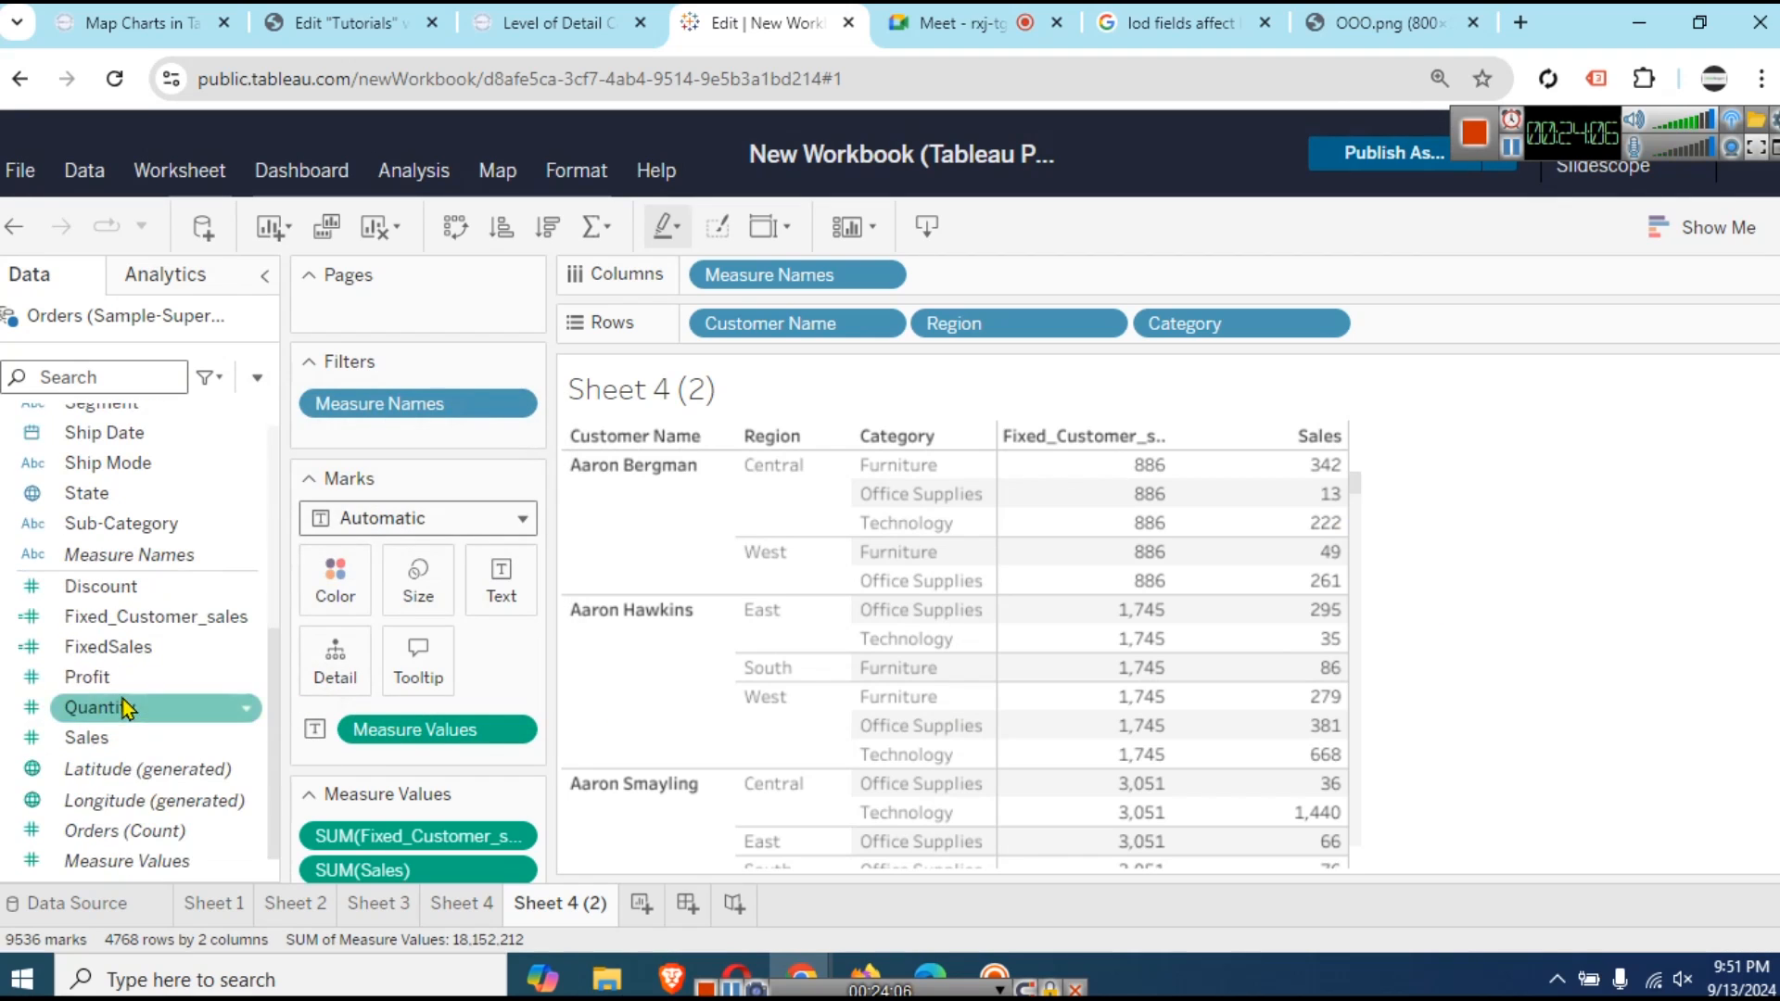
{"action": "right_click", "coordinate": [135, 616]}
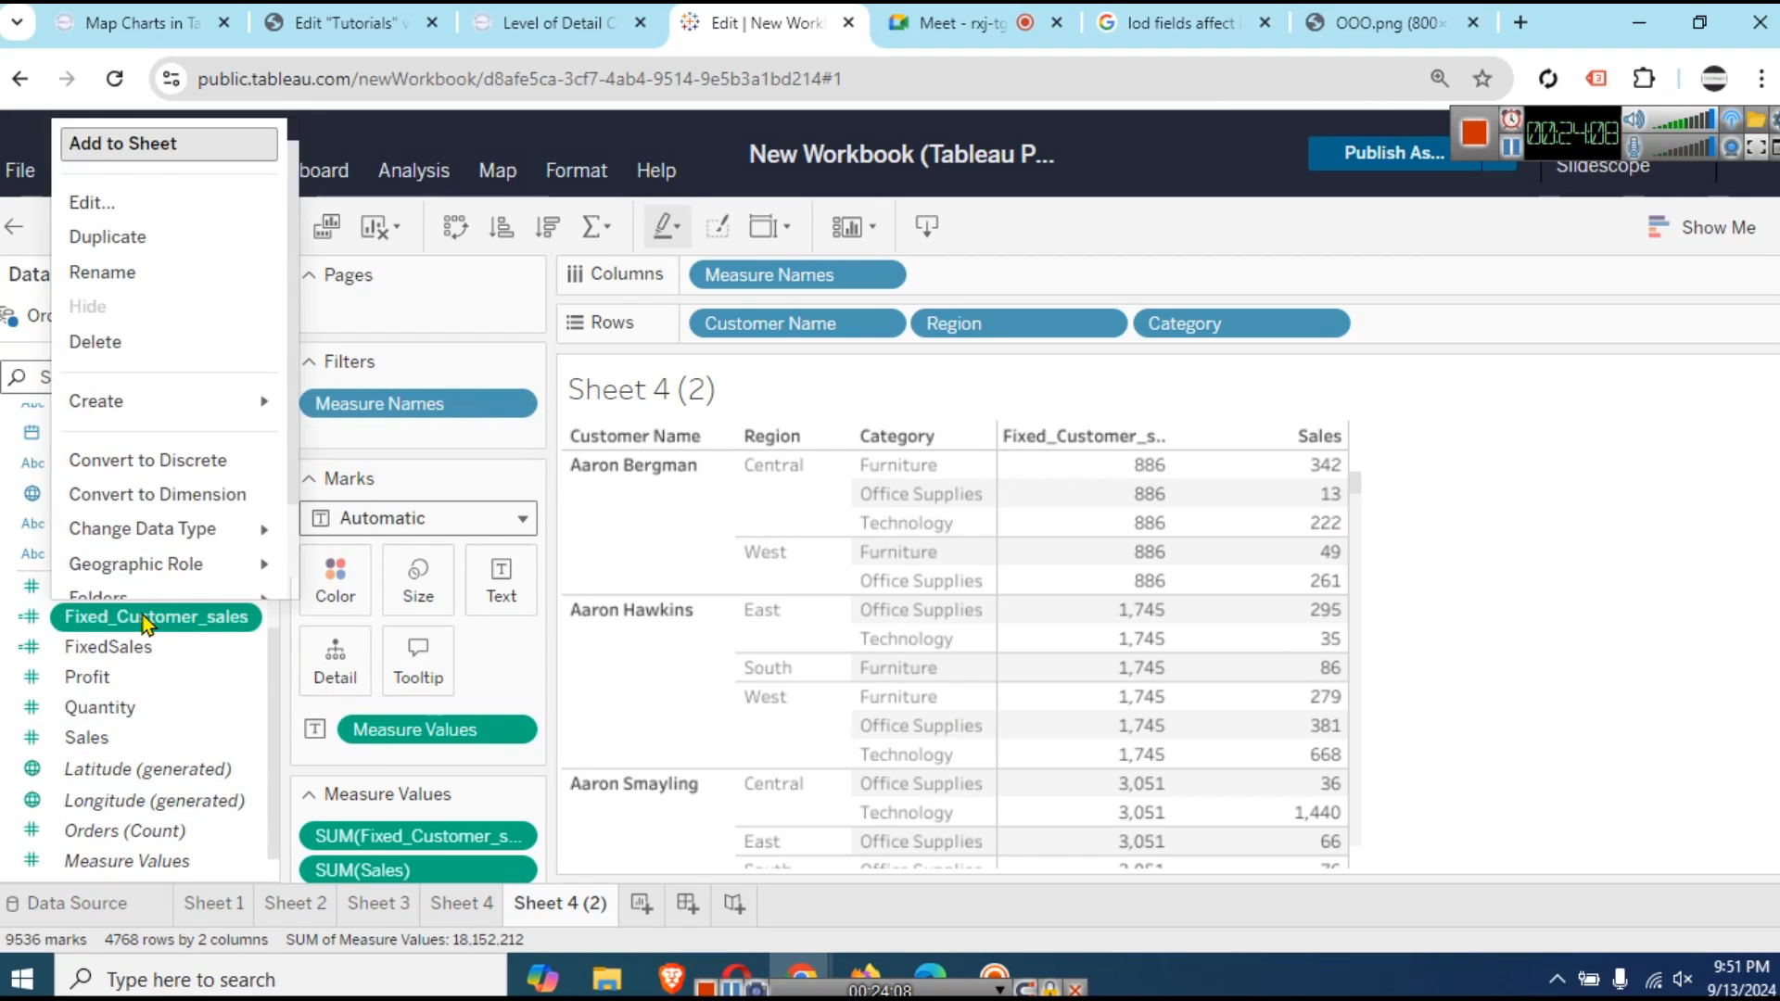
{"action": "left_click", "coordinate": [130, 181]}
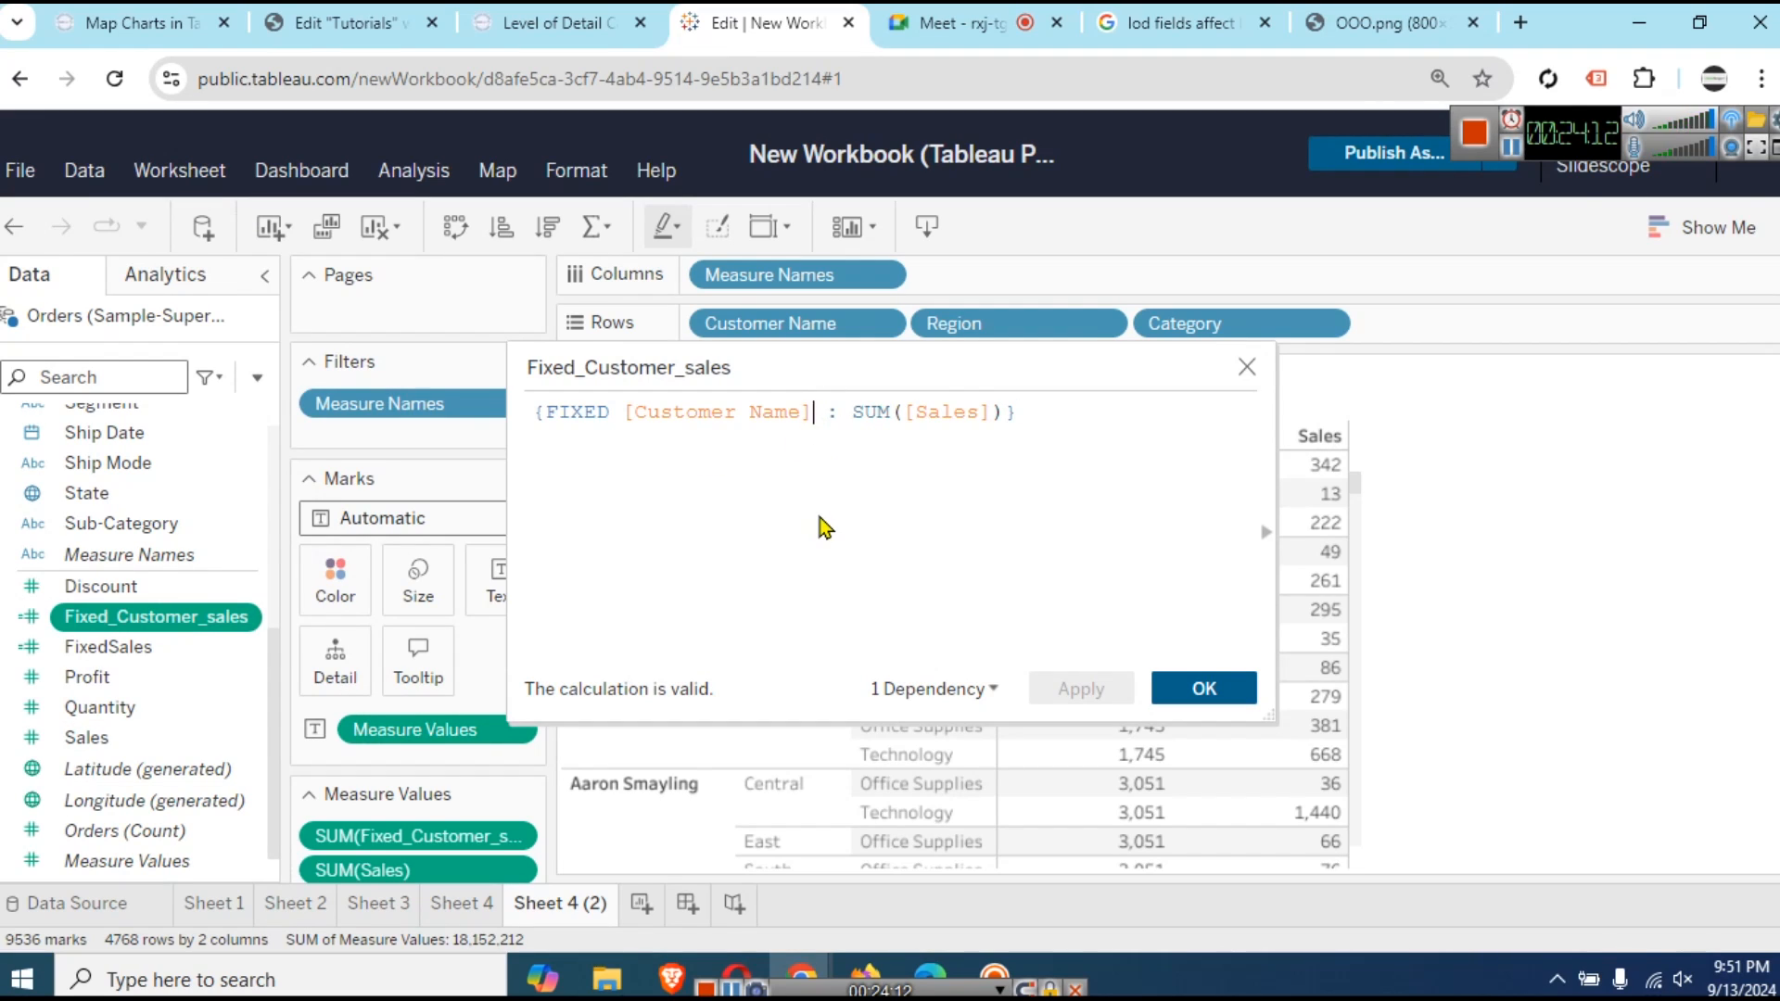
{"action": "type", "text": ",Region"}
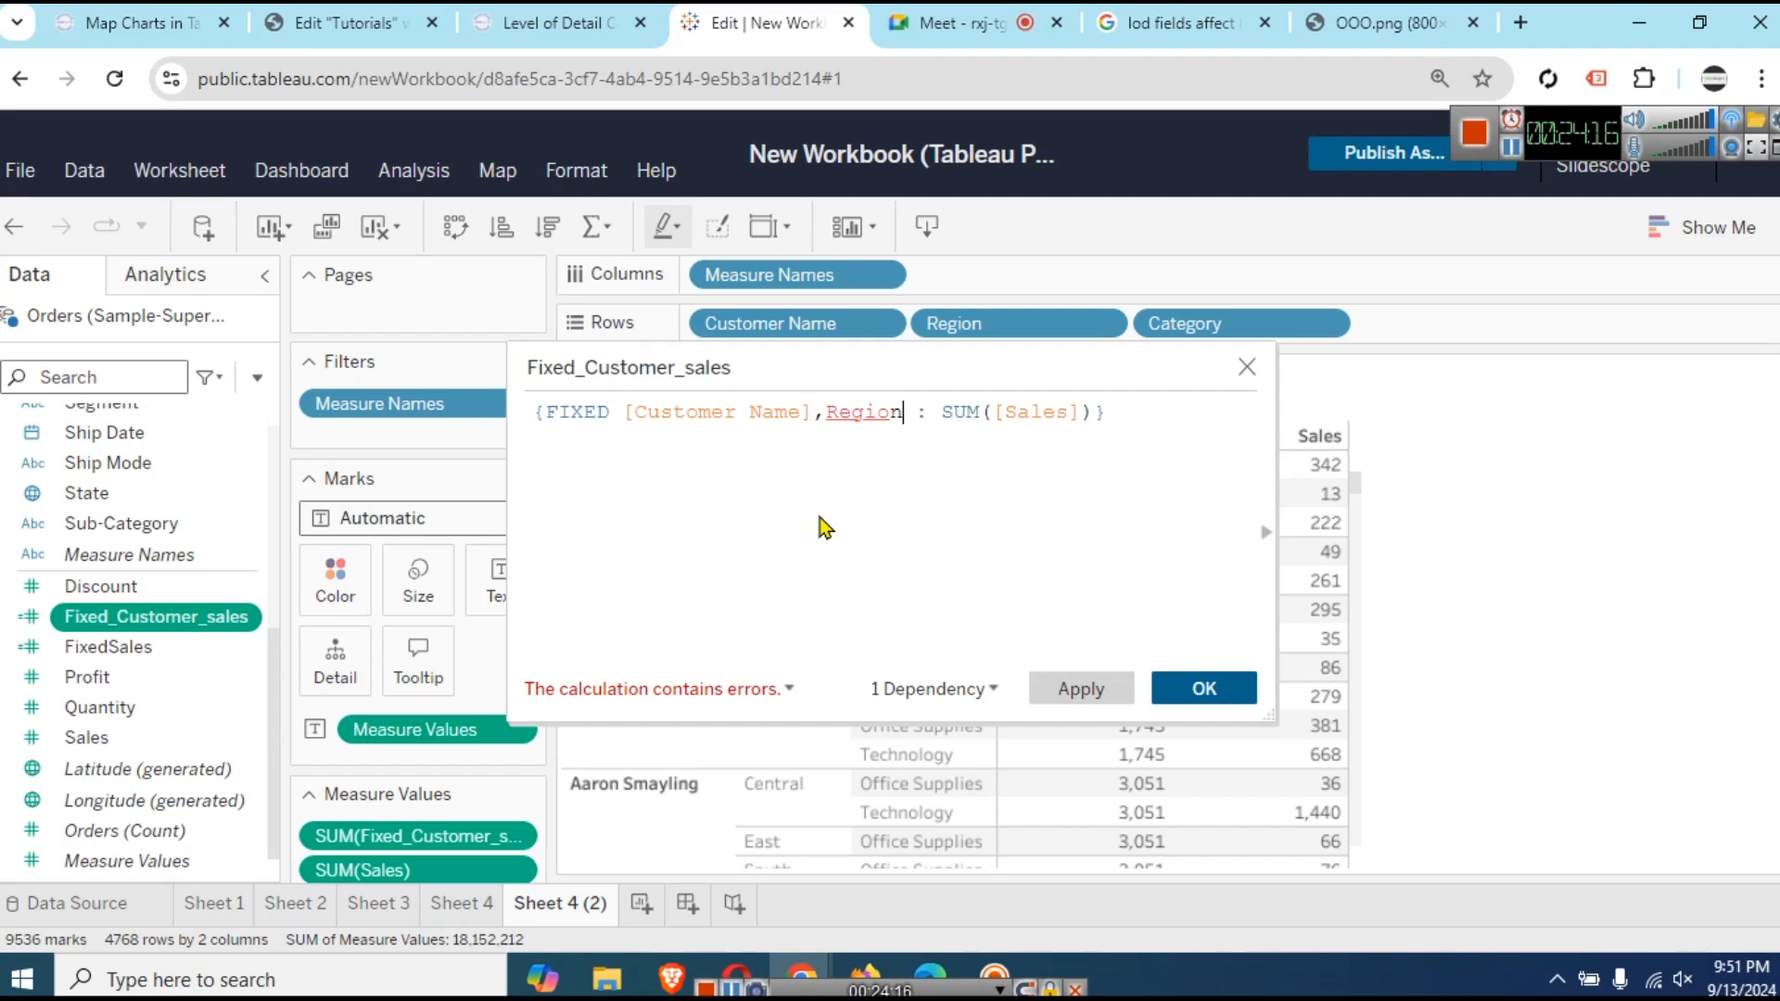
{"action": "key", "text": "Return"}
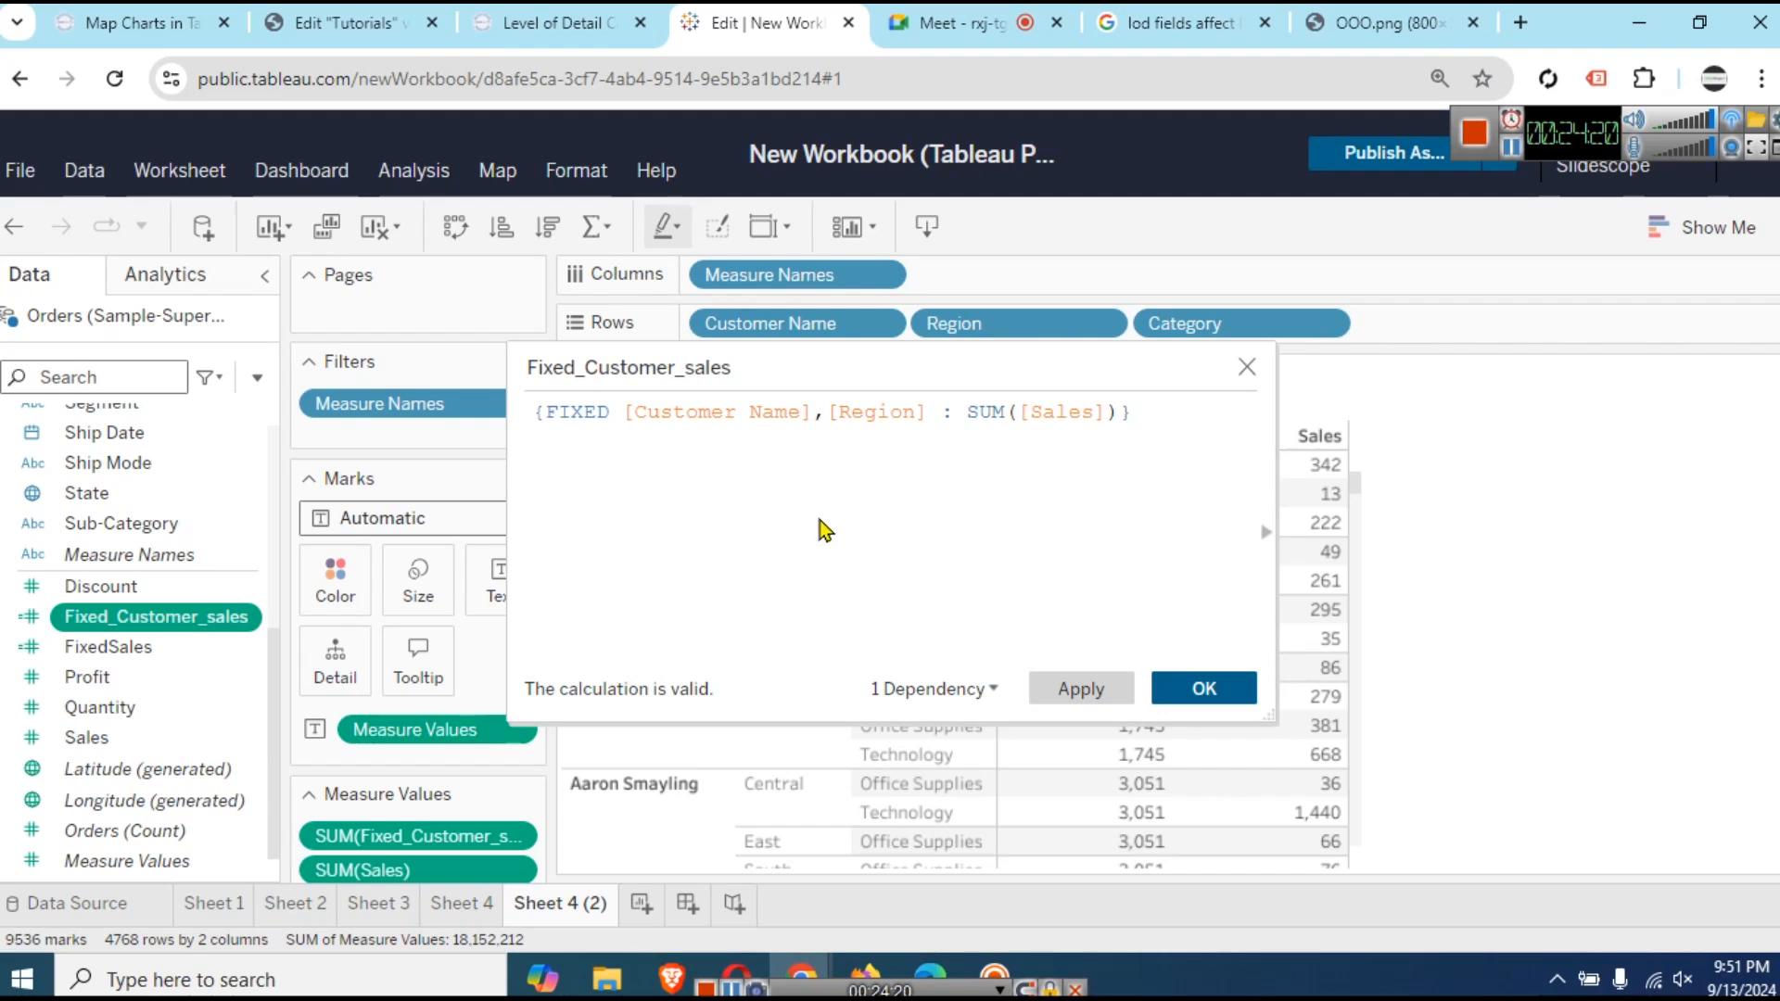
{"action": "left_click_drag", "start_coordinate": [977, 370], "coordinate": [1081, 576]}
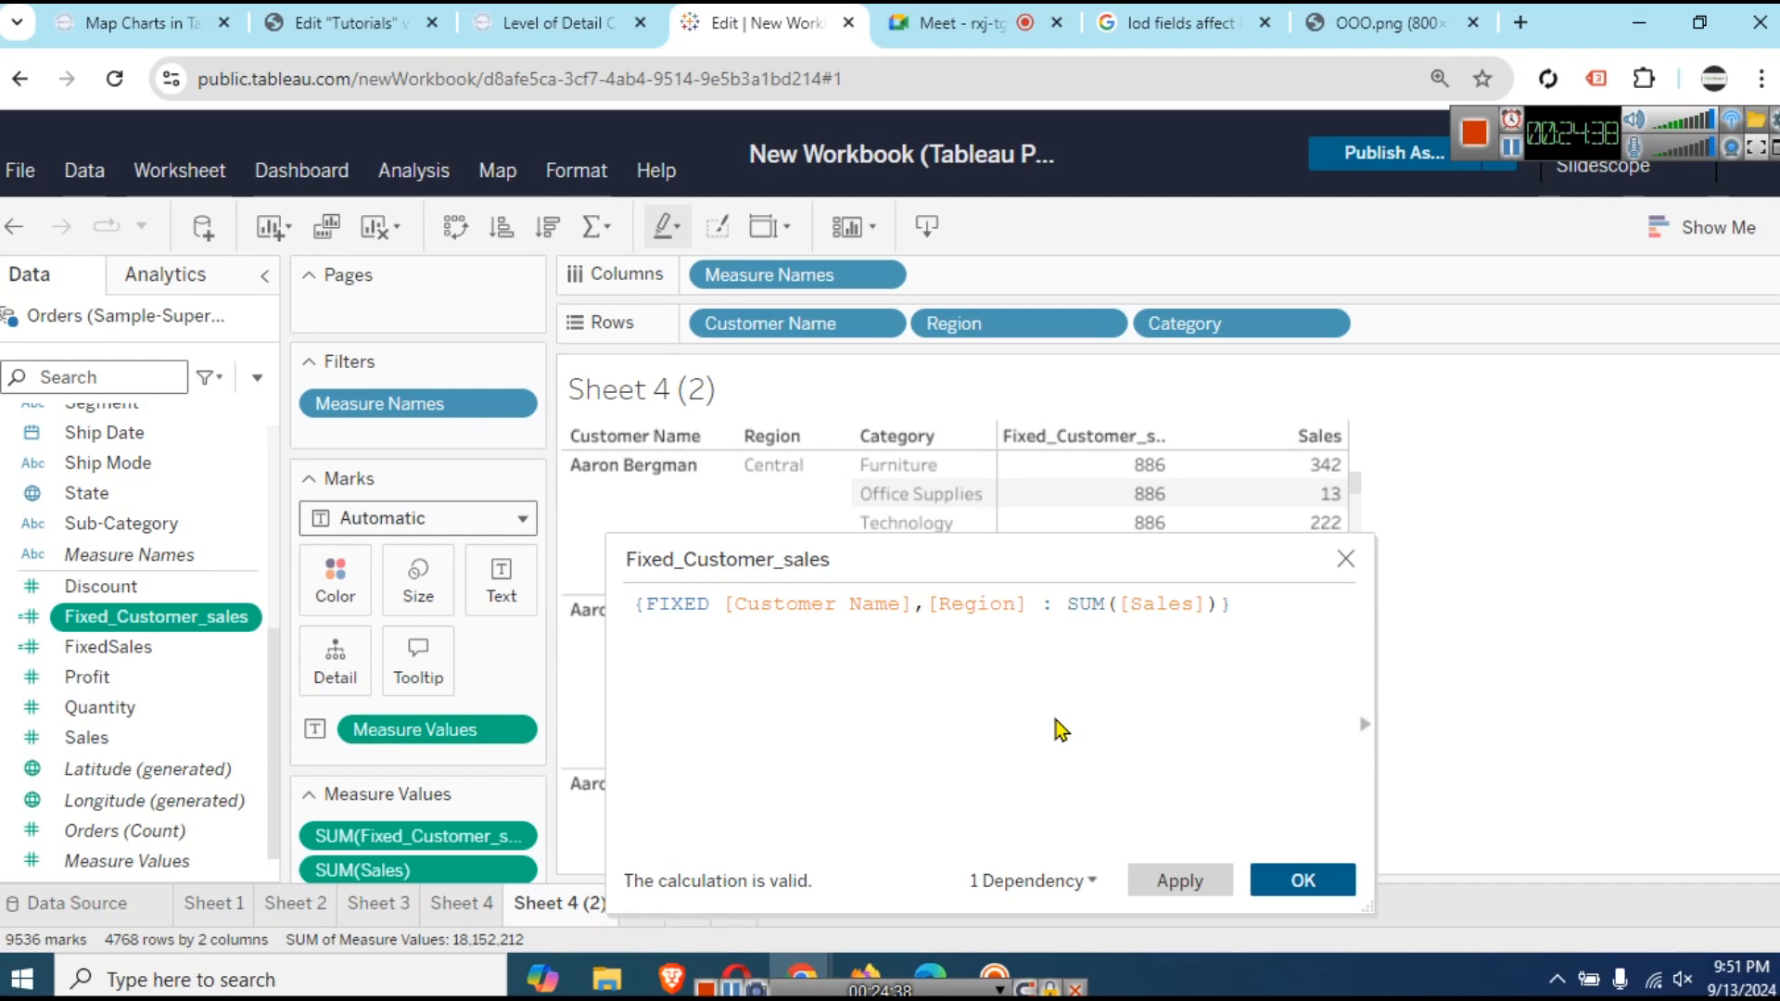
{"action": "left_click", "coordinate": [1293, 876]}
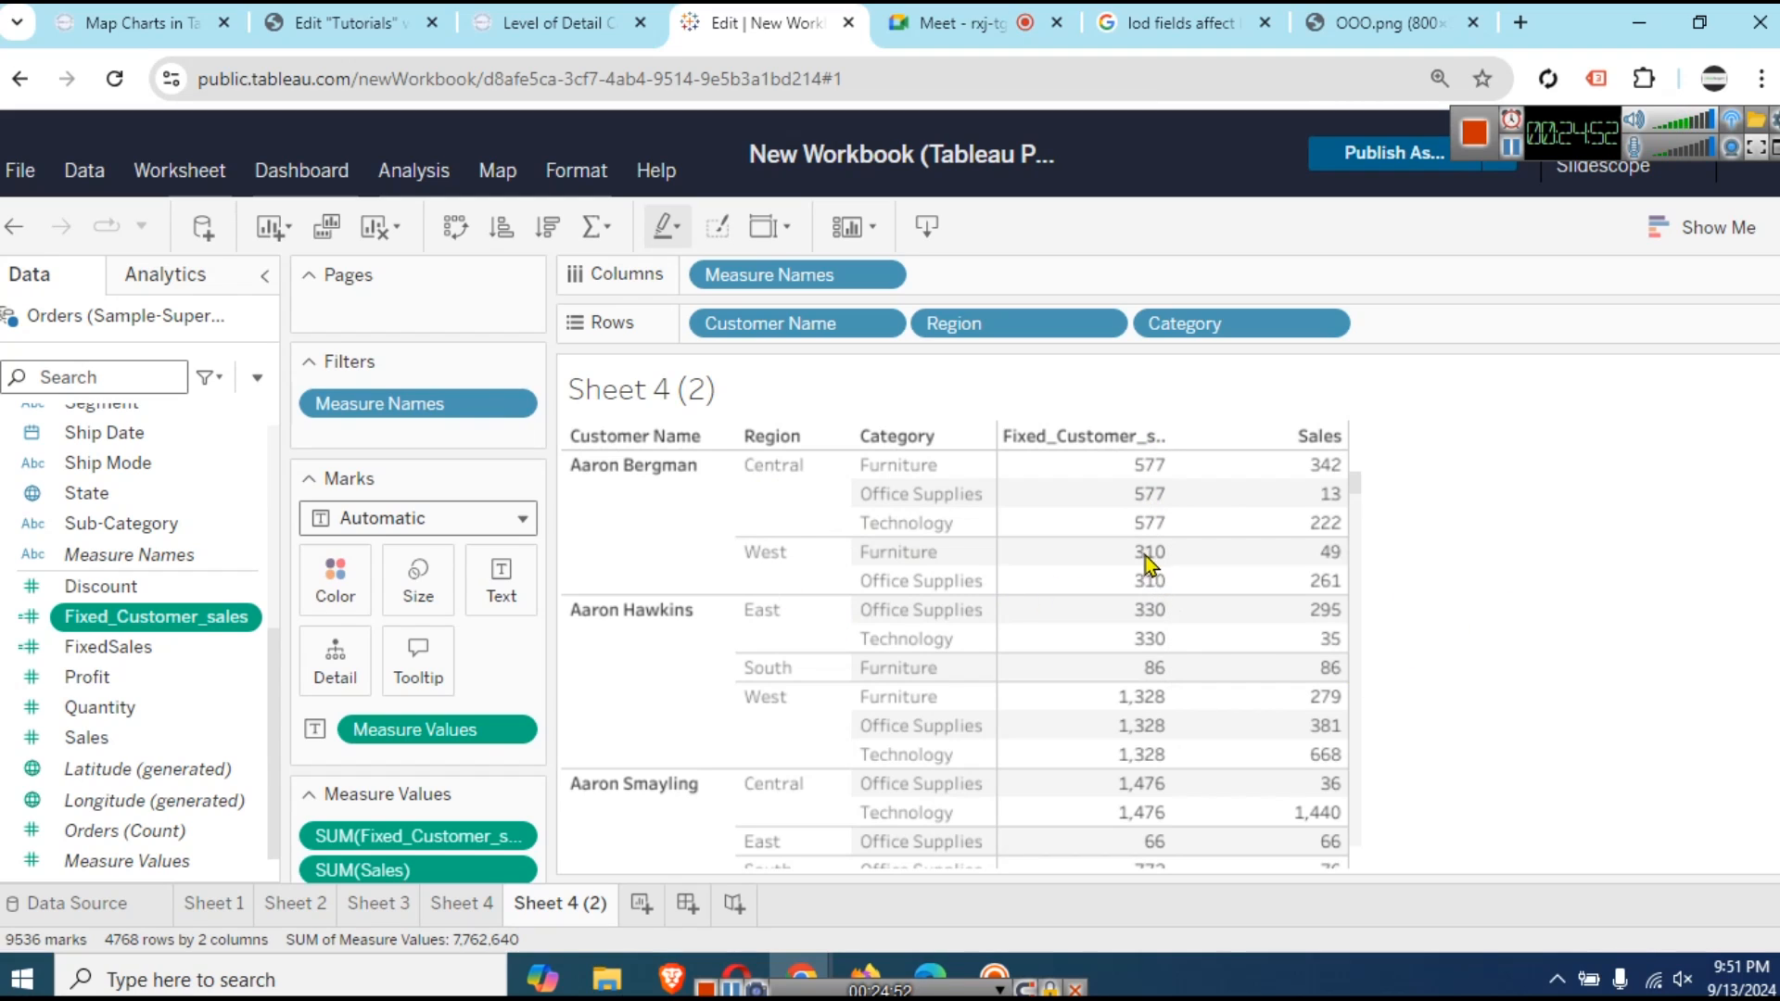
- Review the Fixed_Customer_sales values per customer and region, then compare them with the customer totals in Sheet 4
{"action": "mouse_move", "coordinate": [1147, 581]}
{"action": "left_click", "coordinate": [1510, 146]}
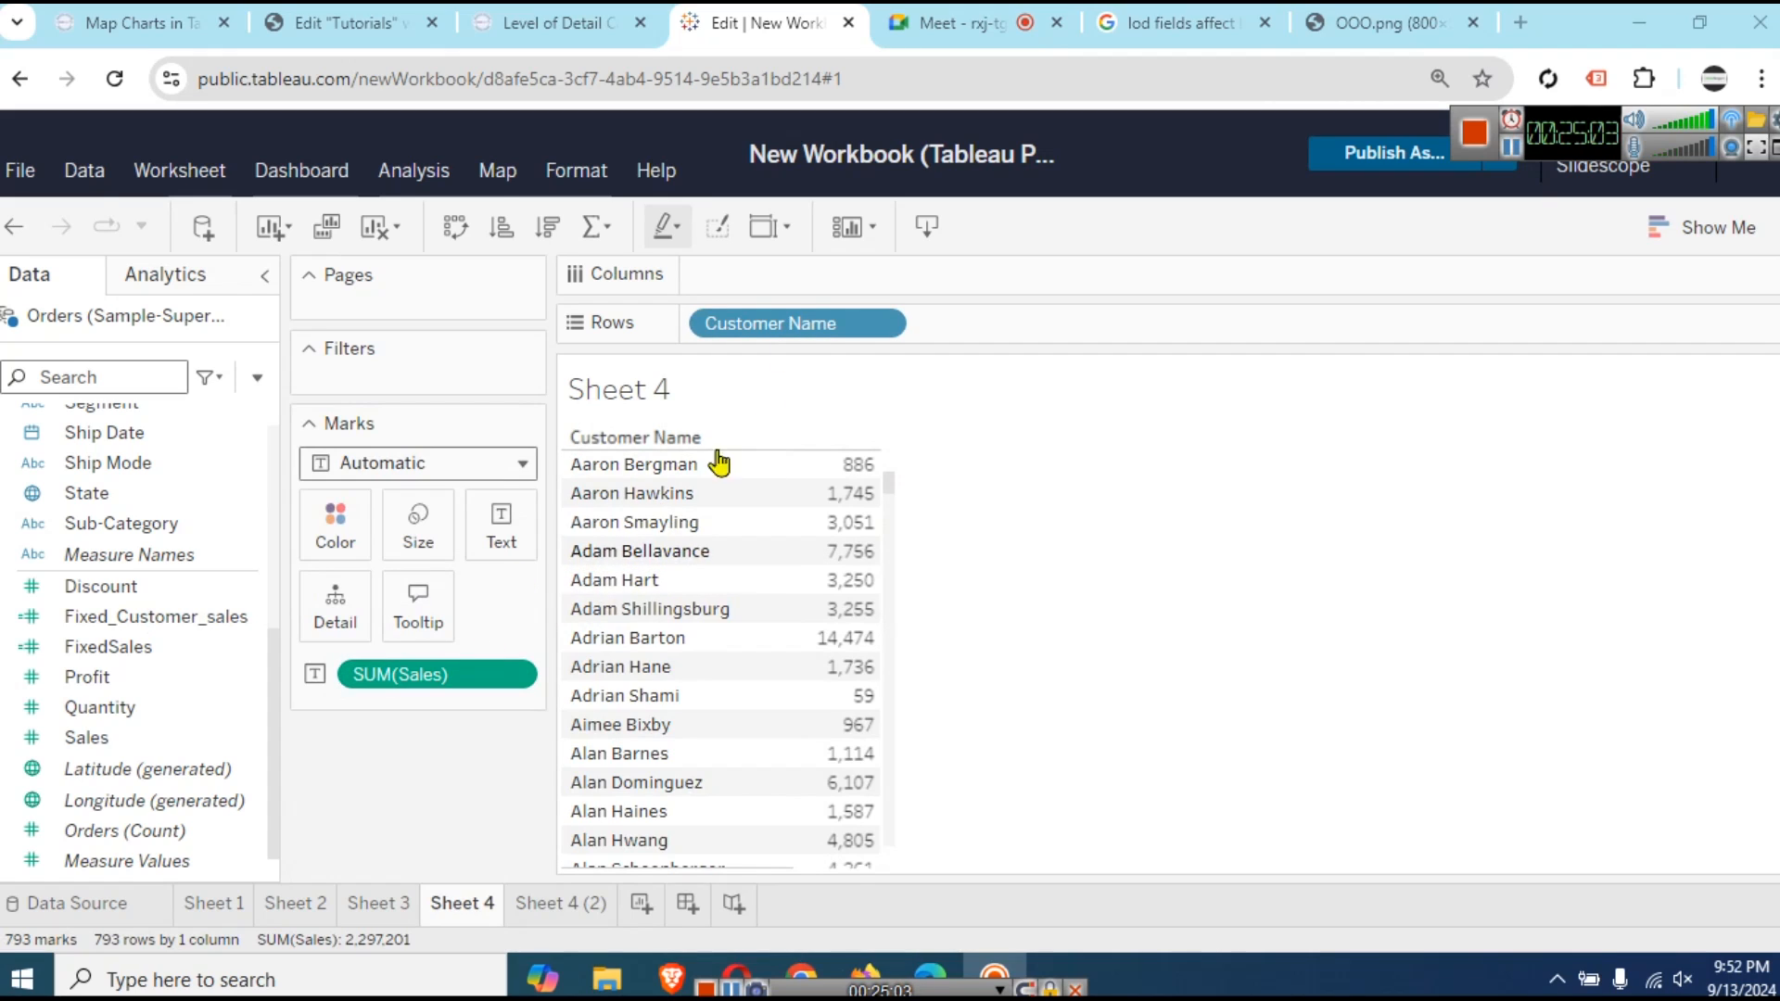
{"action": "mouse_move", "coordinate": [851, 480]}
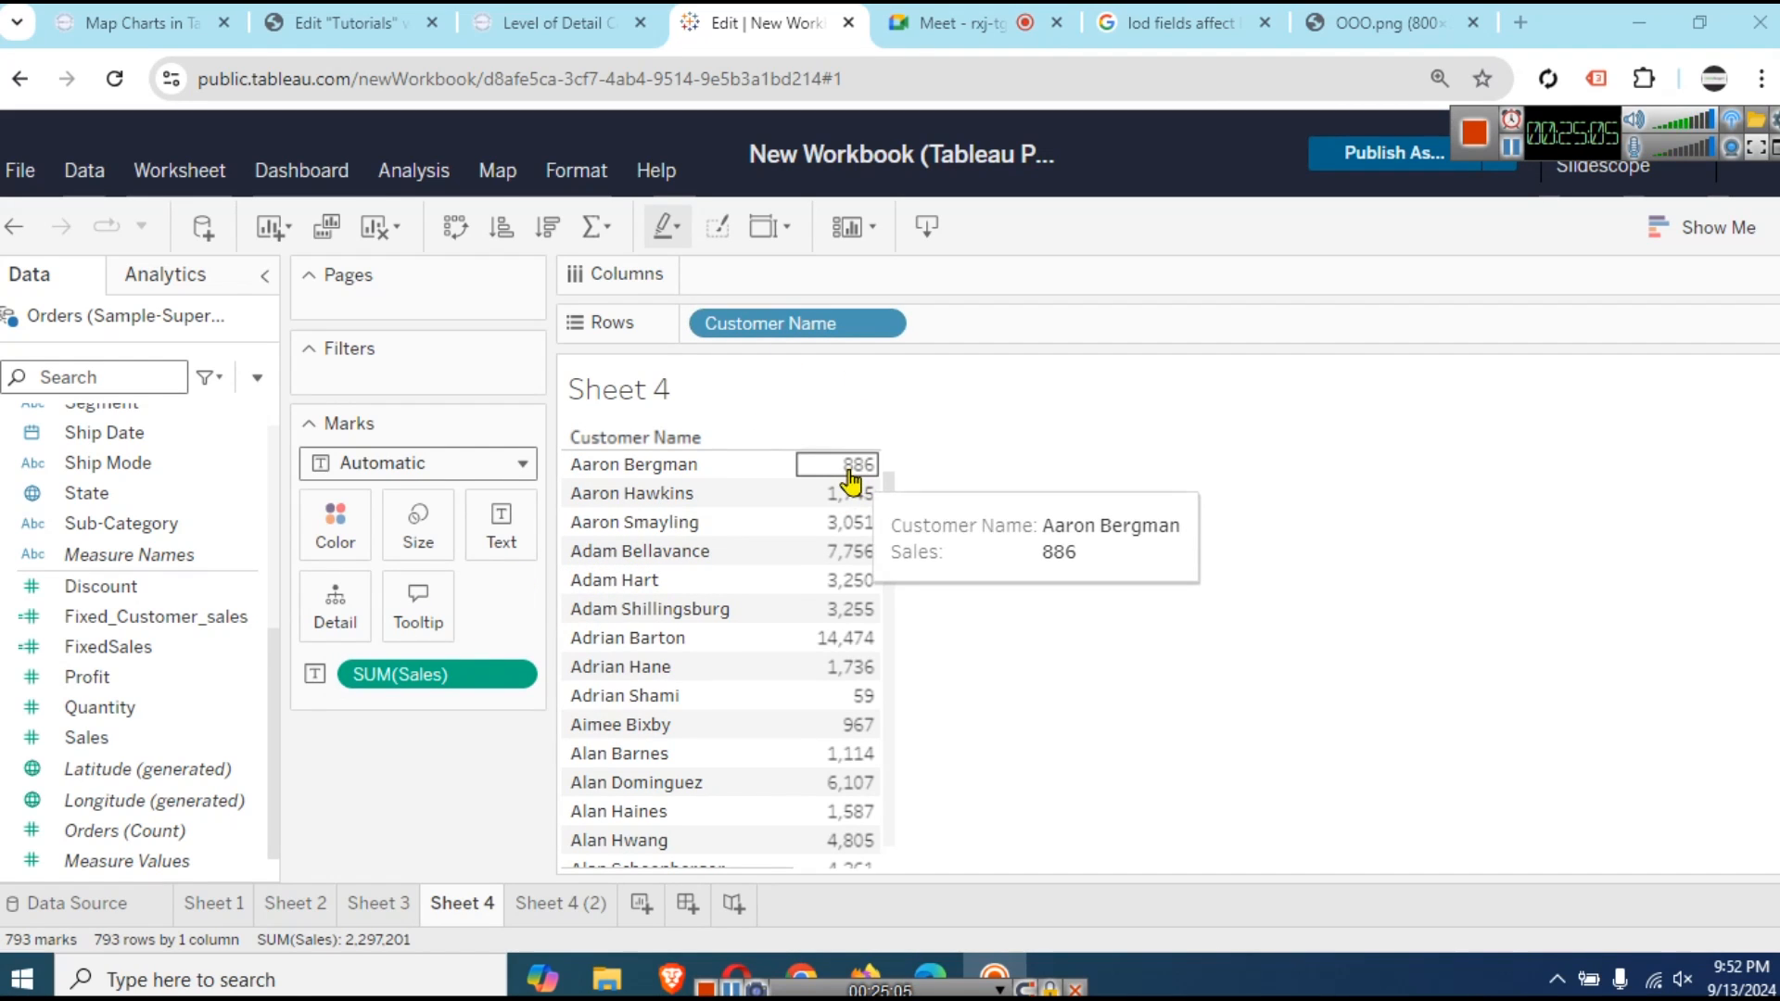
- Add Region after Customer Name on Rows in Sheet 4 and check the sales per customer and region
{"action": "scroll", "coordinate": [167, 511], "scroll_direction": "up", "scroll_amount": 5}
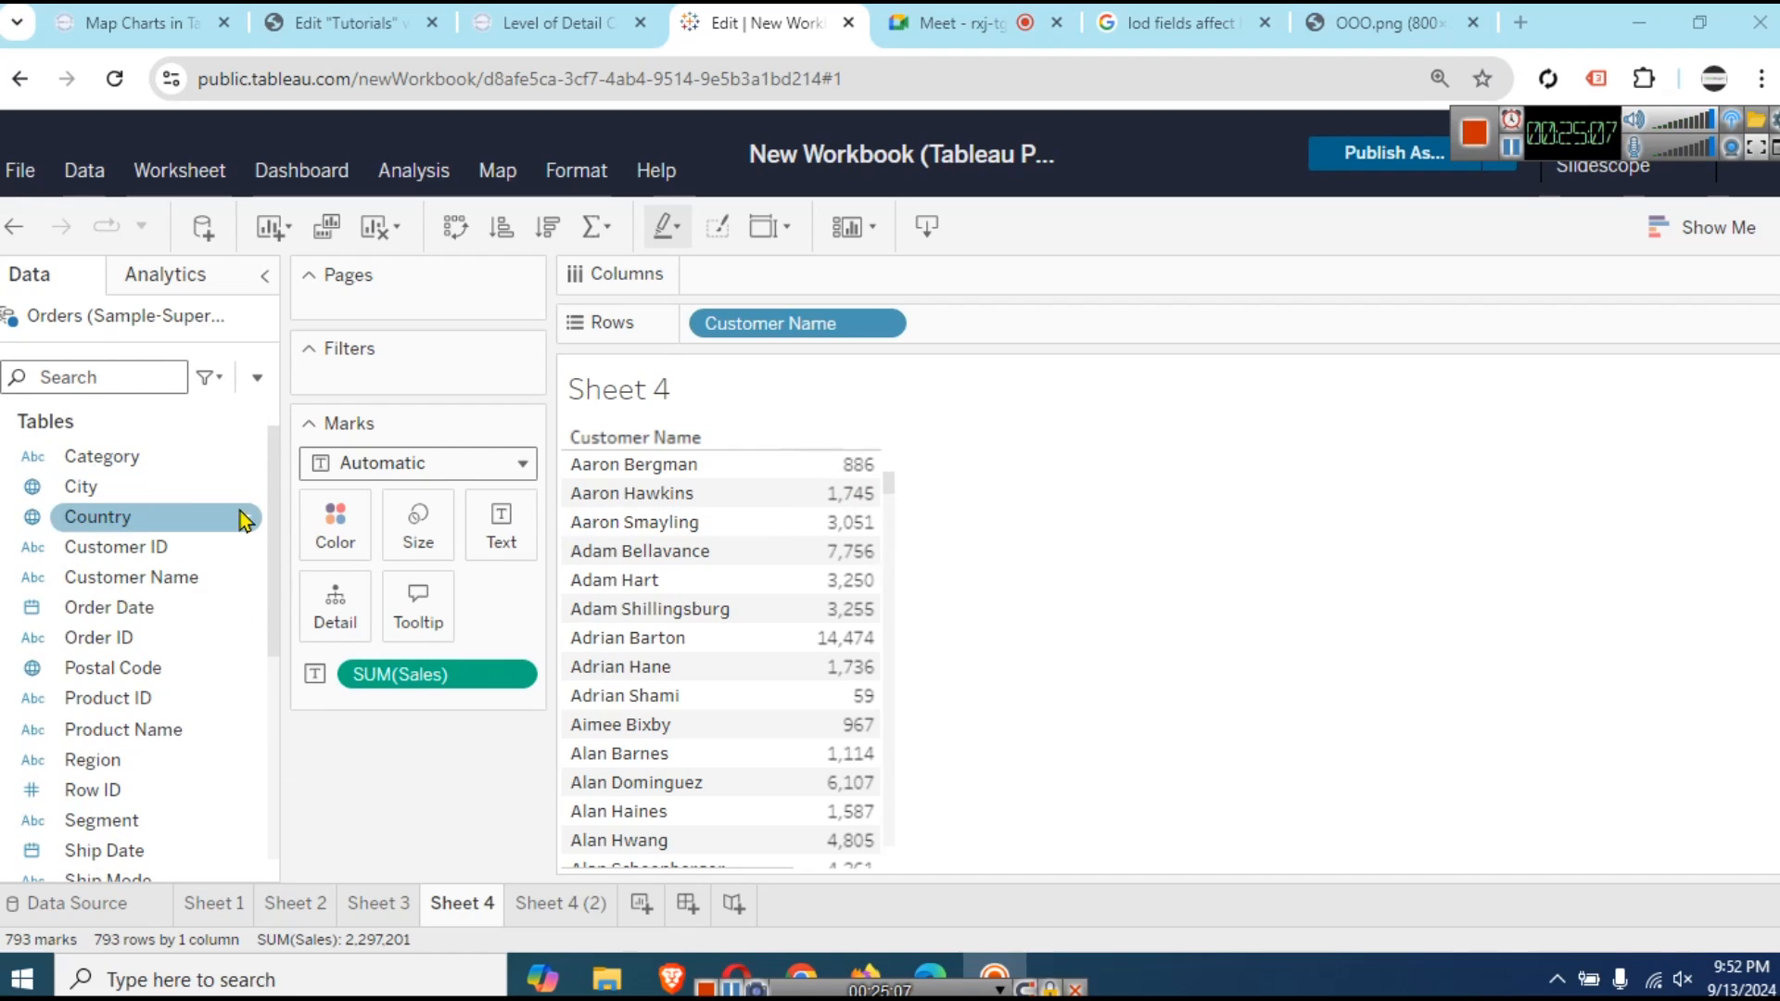
{"action": "left_click_drag", "start_coordinate": [232, 759], "coordinate": [1018, 319]}
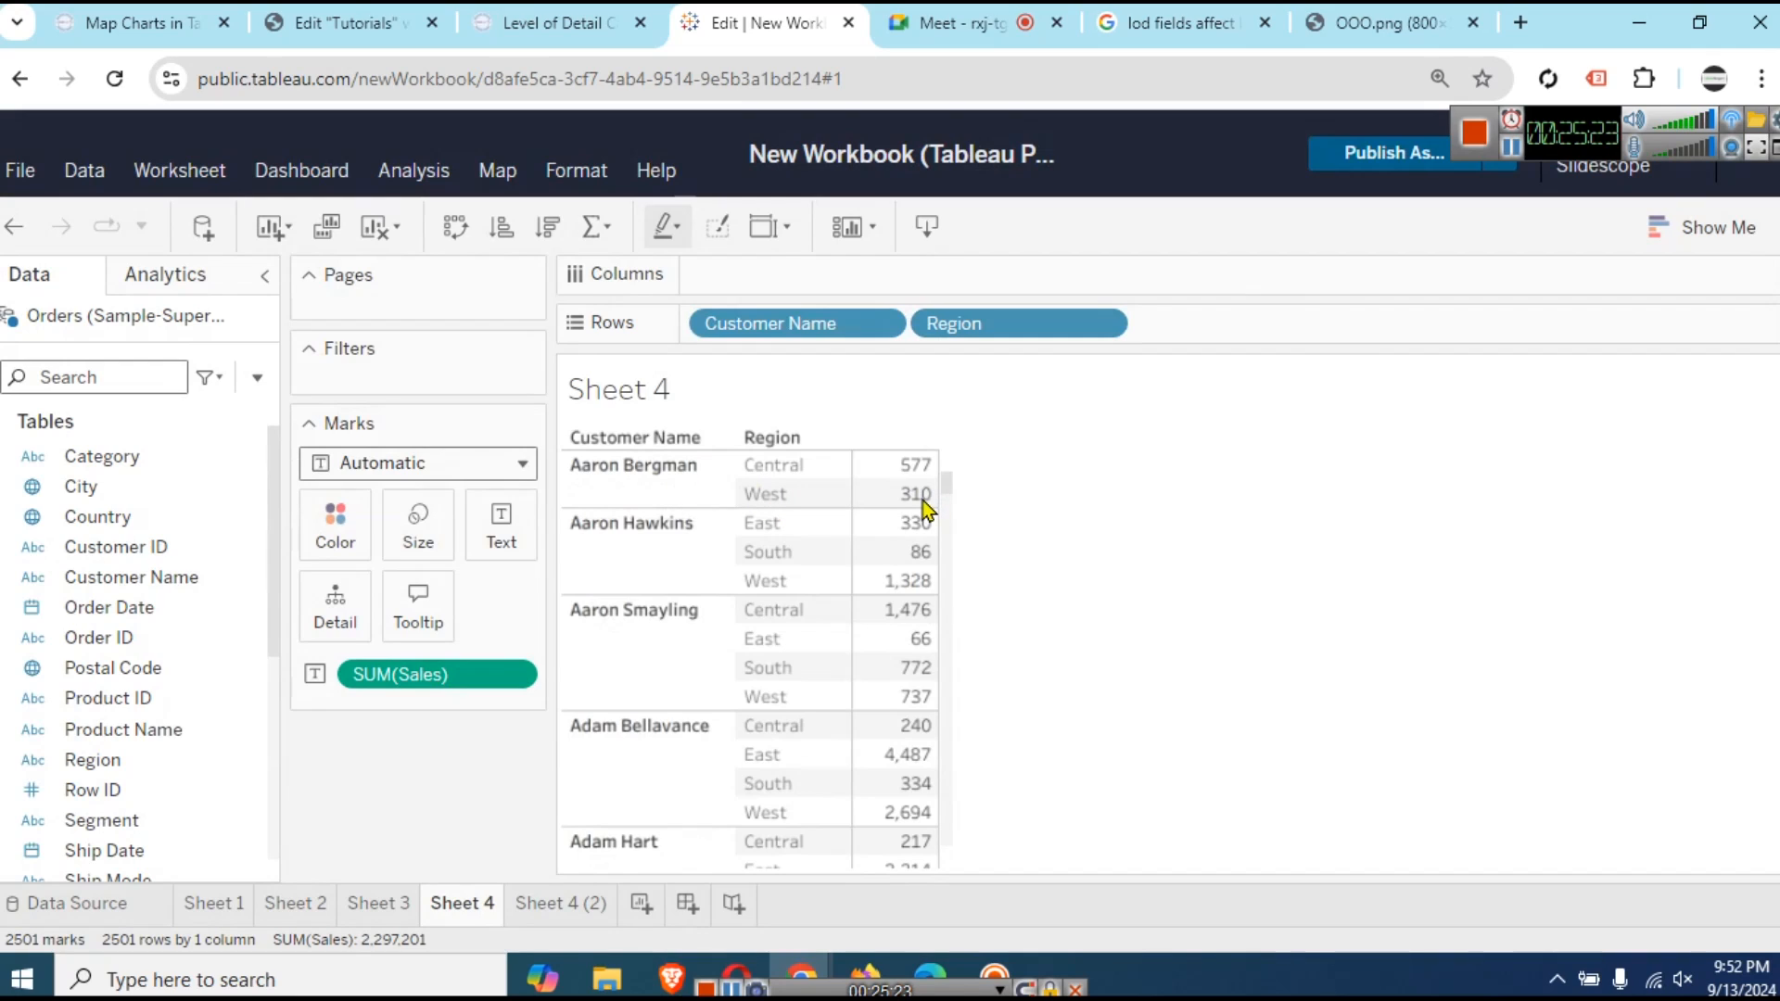
{"action": "mouse_move", "coordinate": [921, 501]}
- Add Ship Mode after Category on Rows in Sheet 4 (2) and compare the Fixed_Customer_sales values with Sales
{"action": "left_click", "coordinate": [561, 904]}
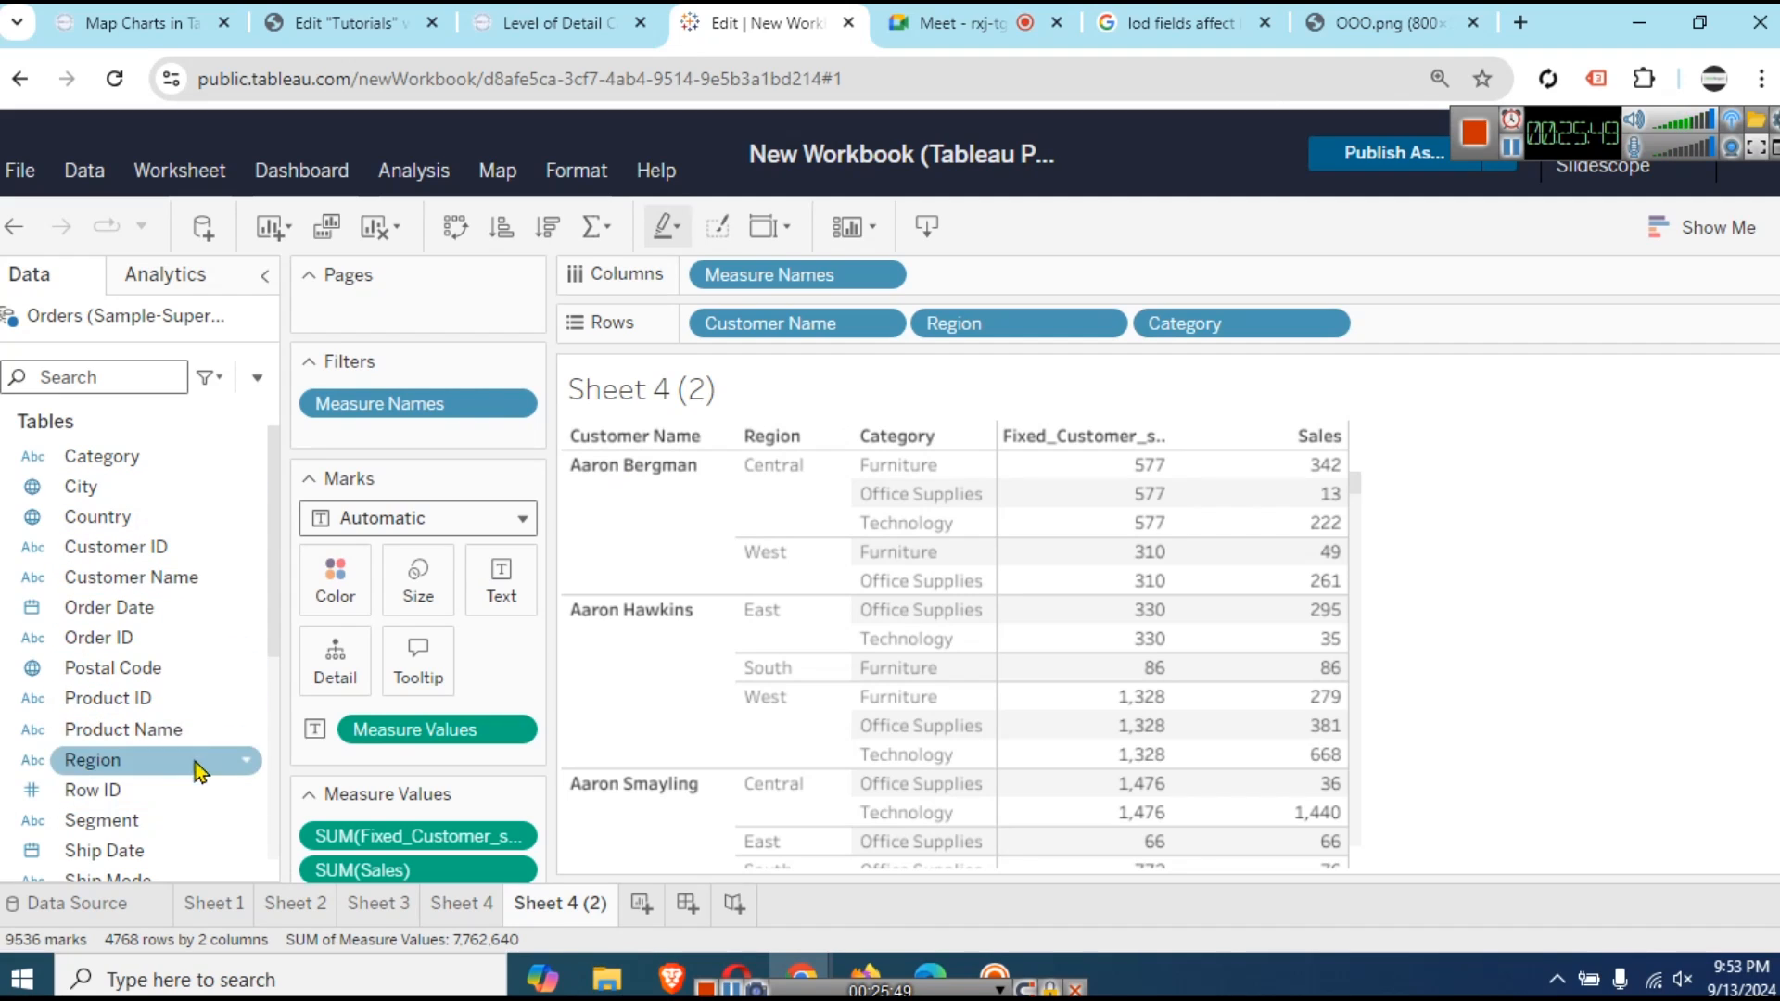
{"action": "scroll", "coordinate": [134, 816], "scroll_direction": "down", "scroll_amount": 3}
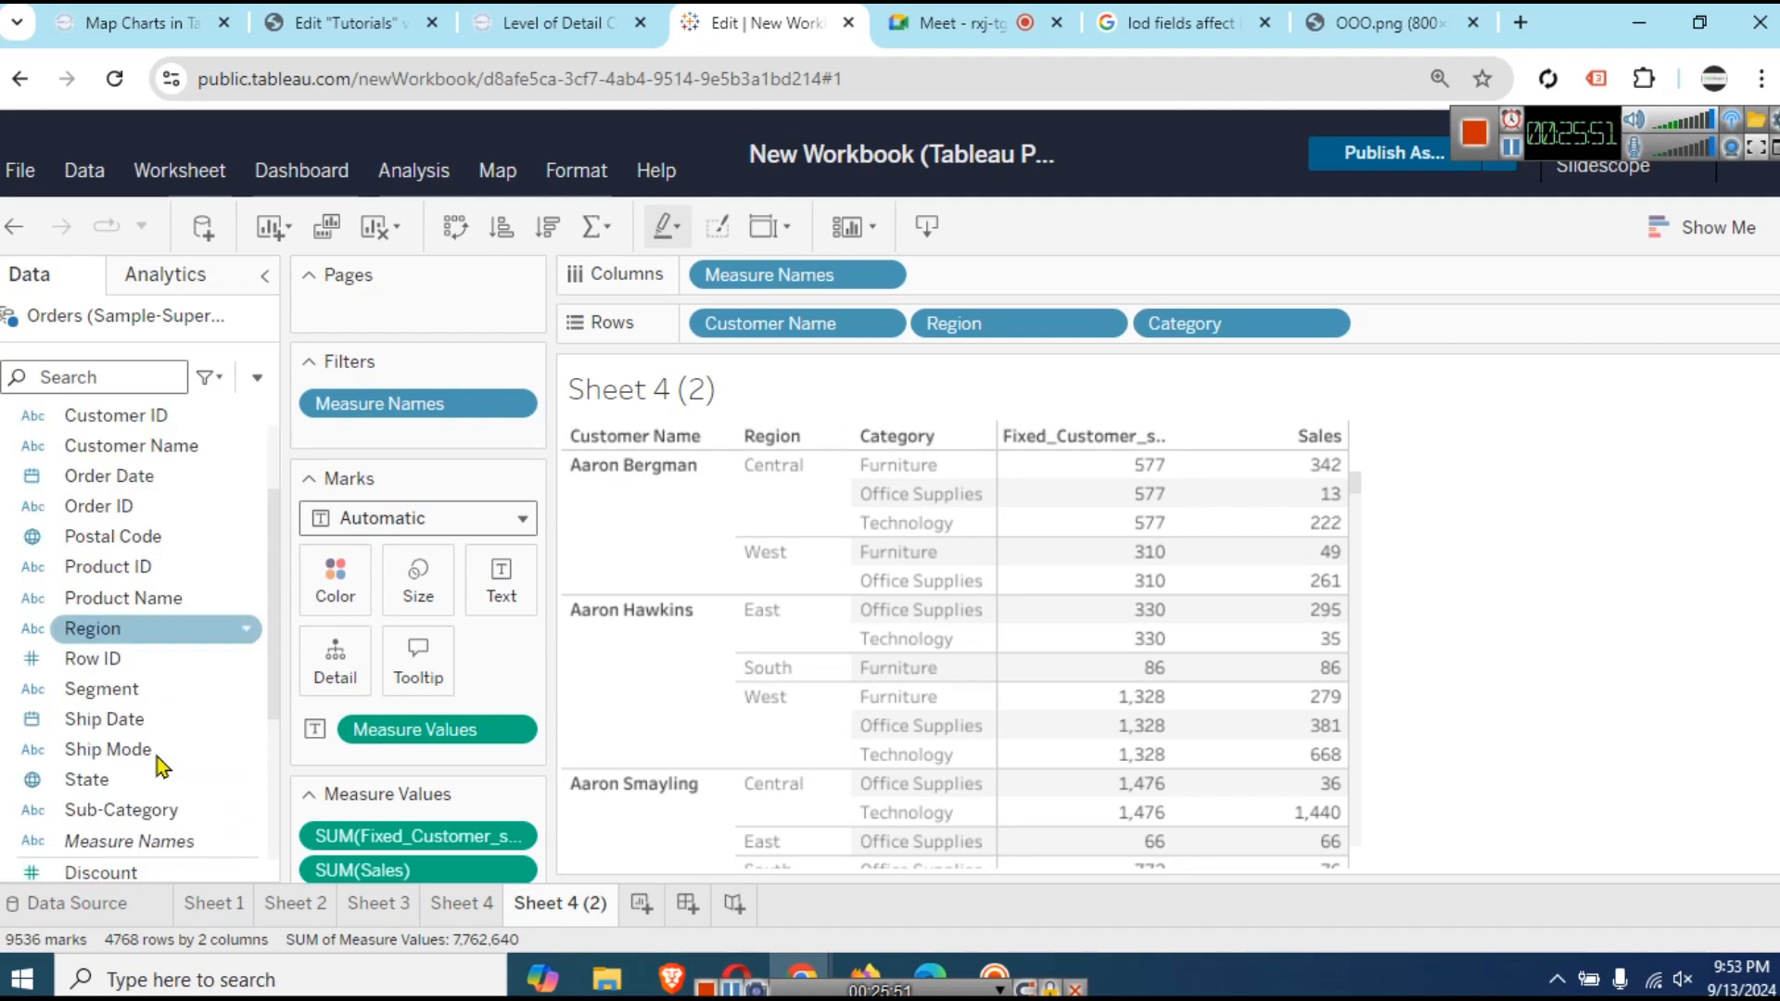
{"action": "left_click_drag", "start_coordinate": [104, 756], "coordinate": [1529, 334]}
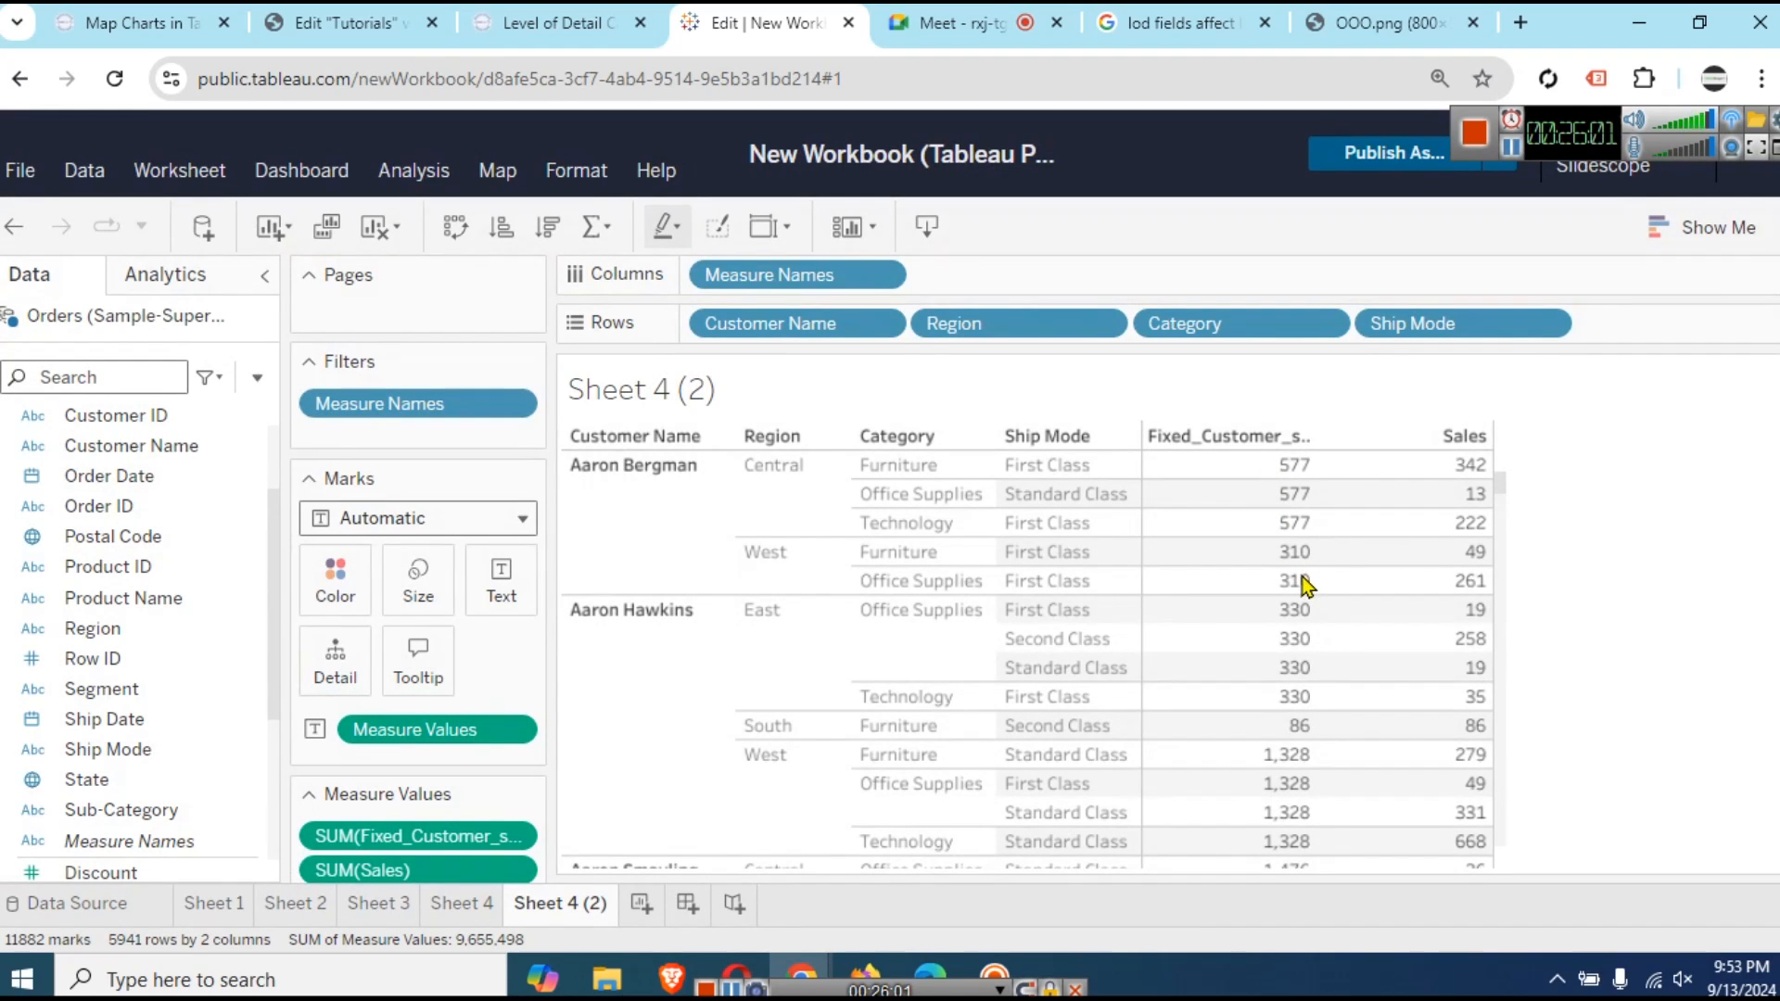
{"action": "mouse_move", "coordinate": [1305, 584]}
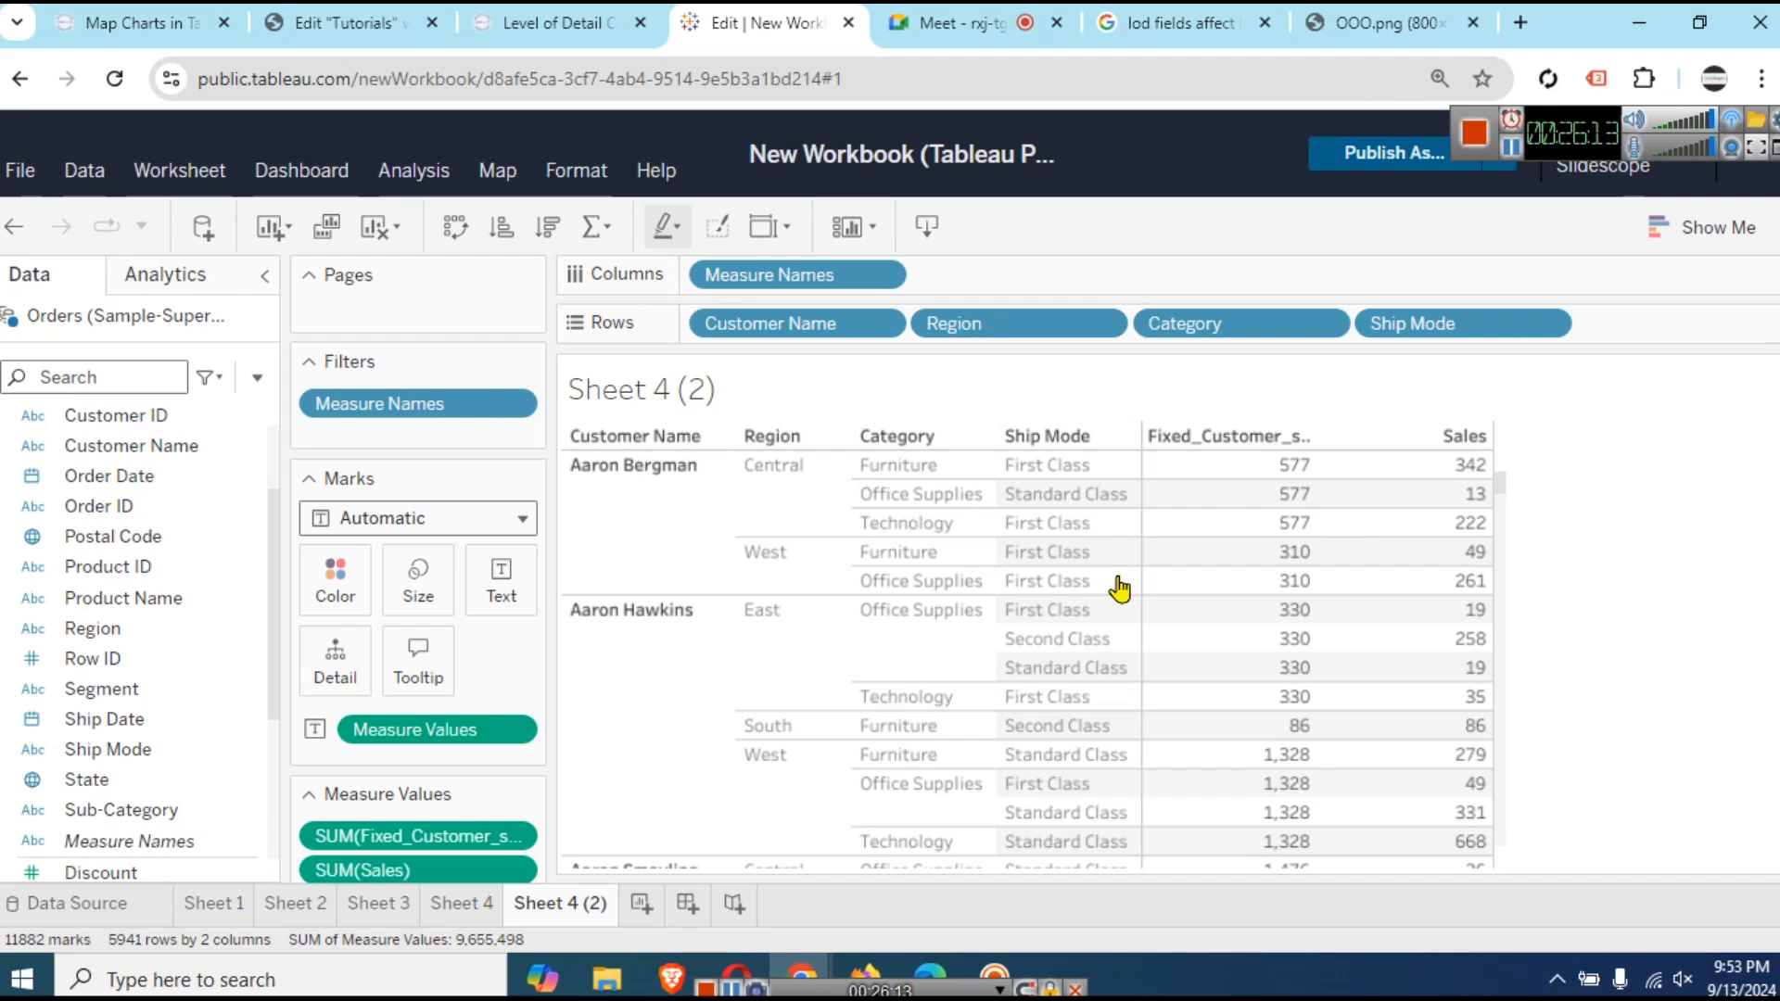
- Review the FIXED LOD examples and the INCLUDE LOD section in the Level of Detail tutorial, then return to the Tableau workbook
{"action": "left_click", "coordinate": [547, 25]}
{"action": "scroll", "coordinate": [834, 538], "scroll_direction": "down", "scroll_amount": 4}
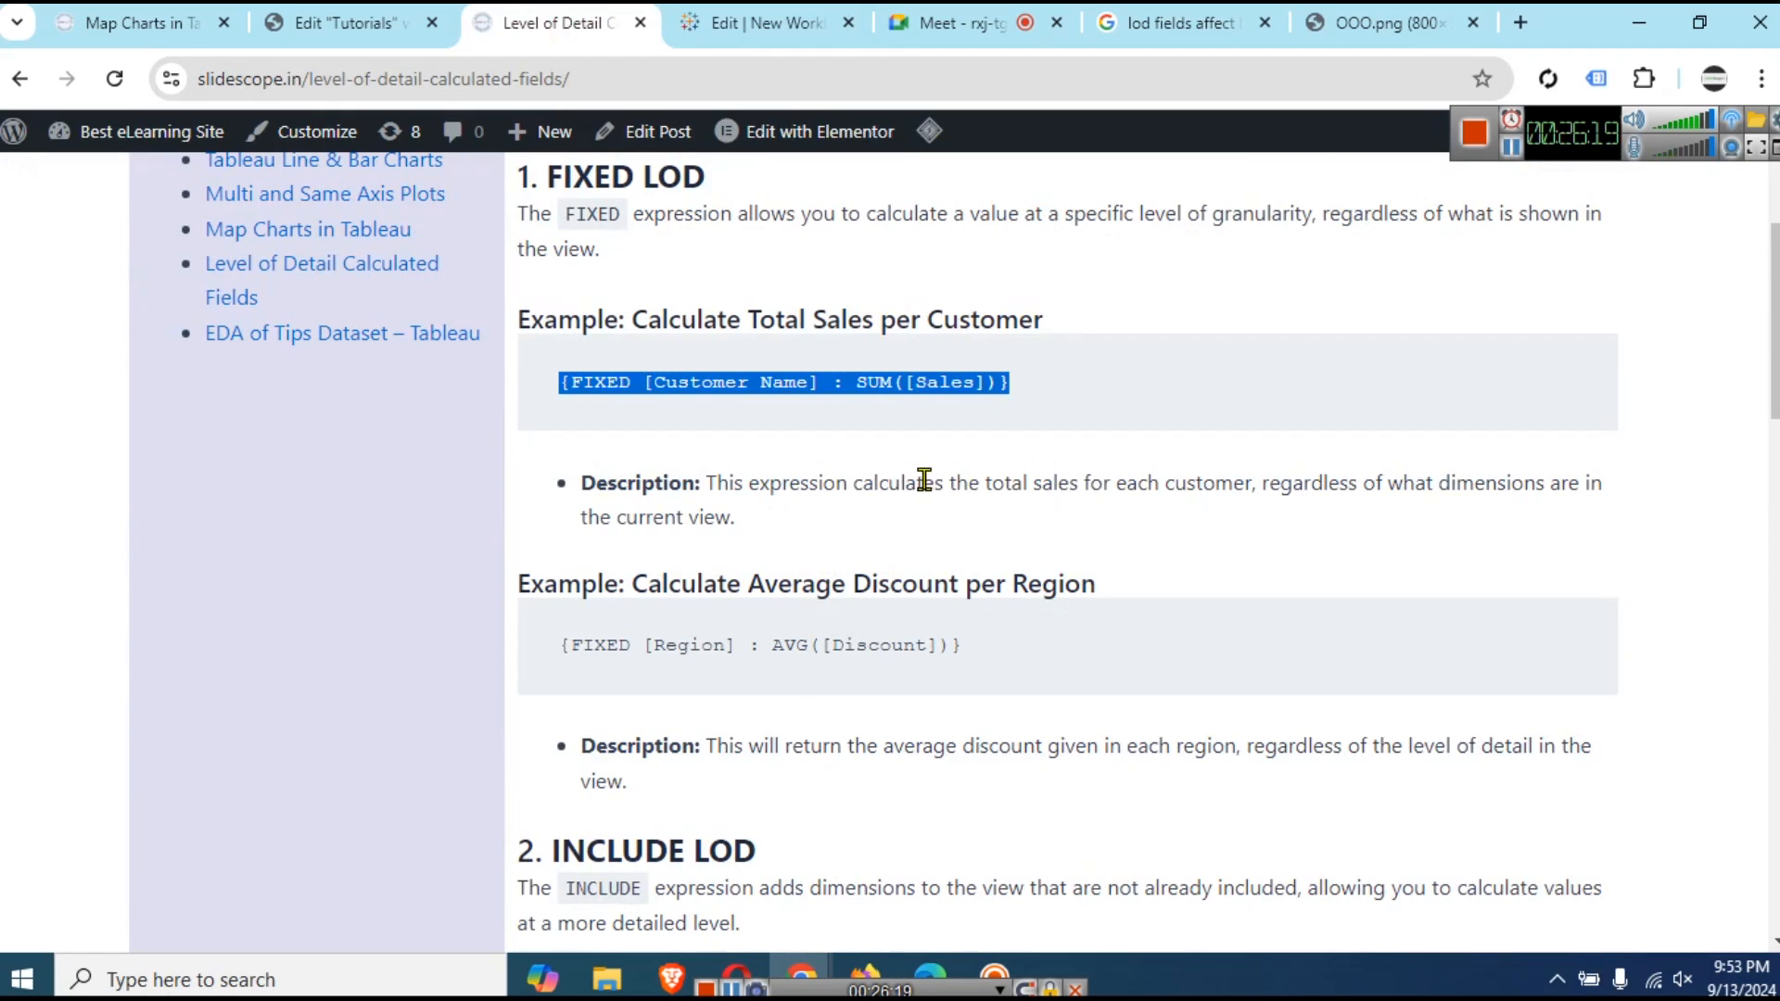
{"action": "scroll", "coordinate": [932, 482], "scroll_direction": "down", "scroll_amount": 1}
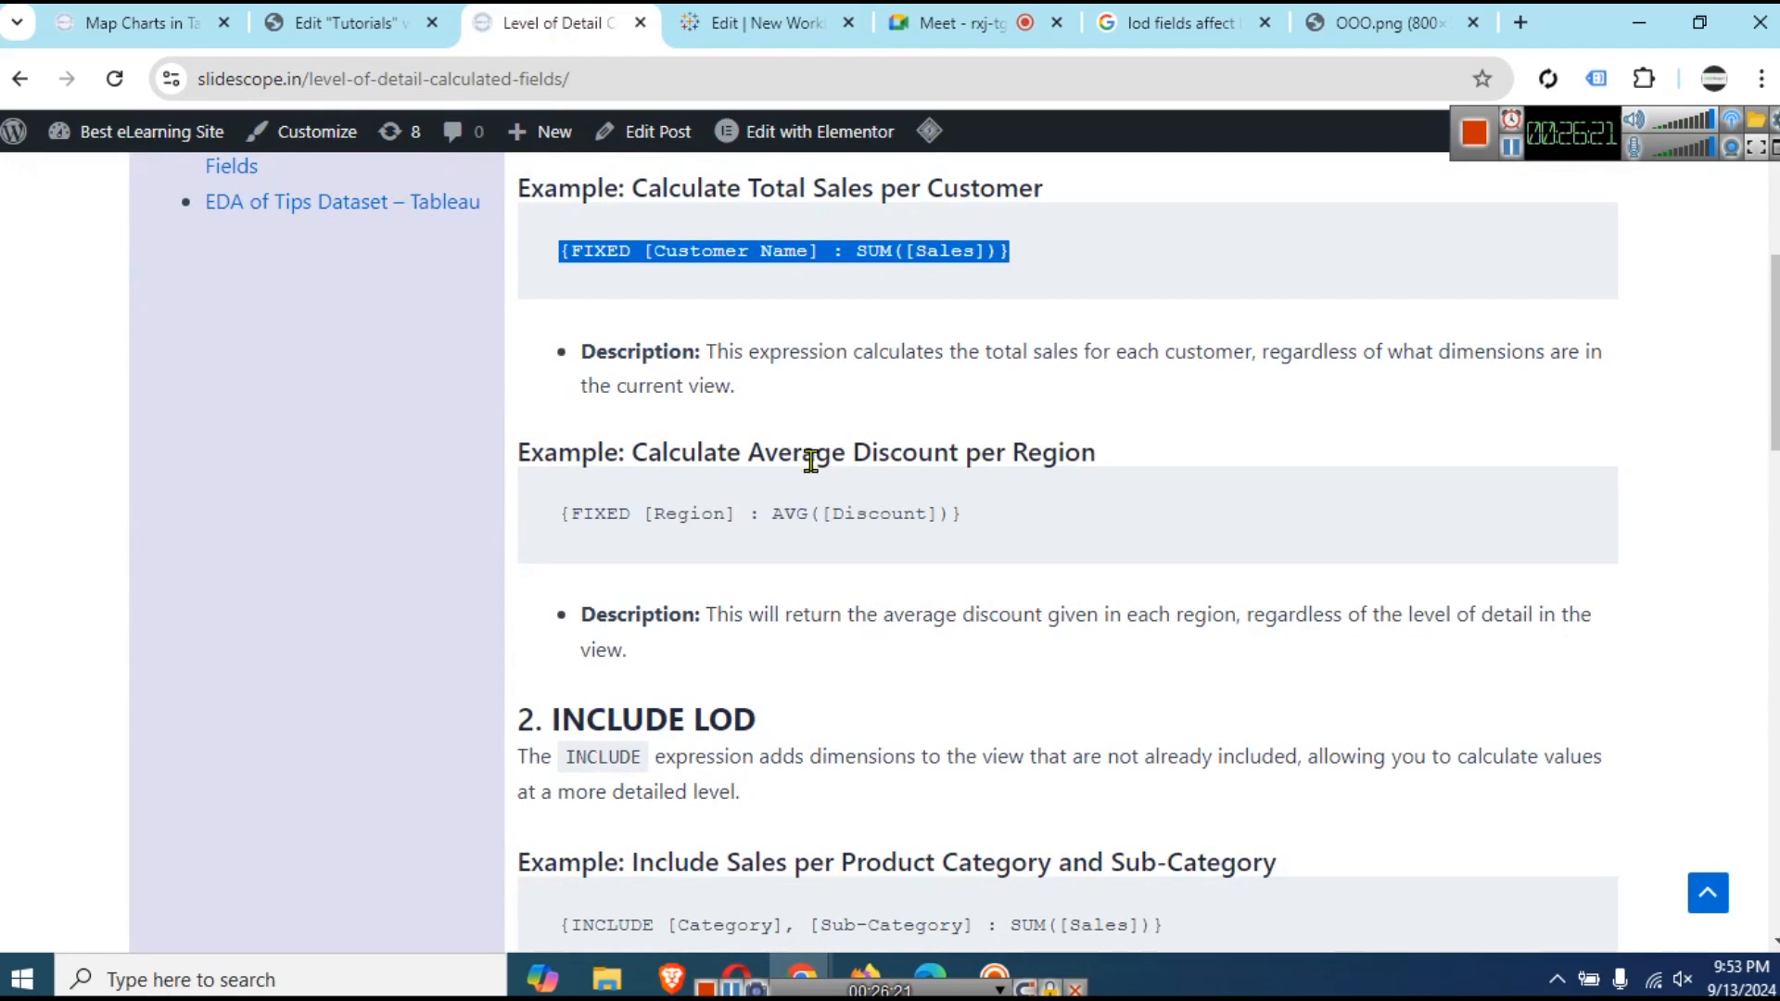
{"action": "left_click", "coordinate": [1027, 557]}
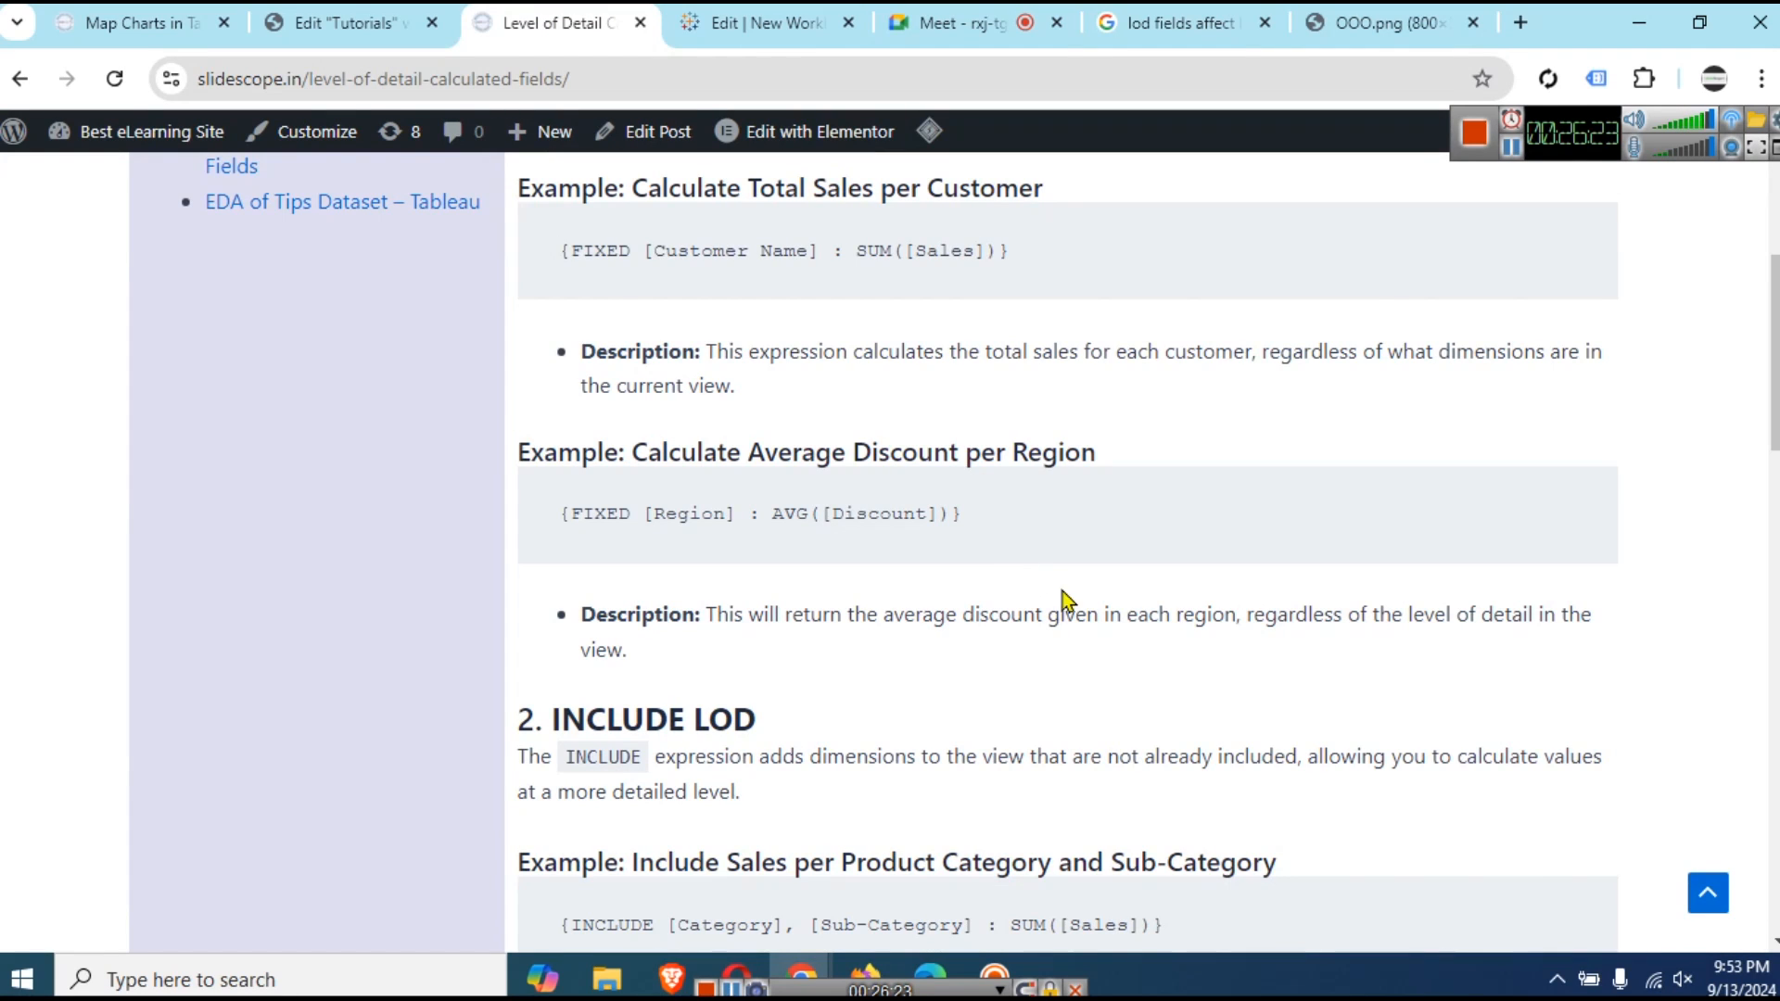
{"action": "scroll", "coordinate": [1039, 594], "scroll_direction": "up", "scroll_amount": 1}
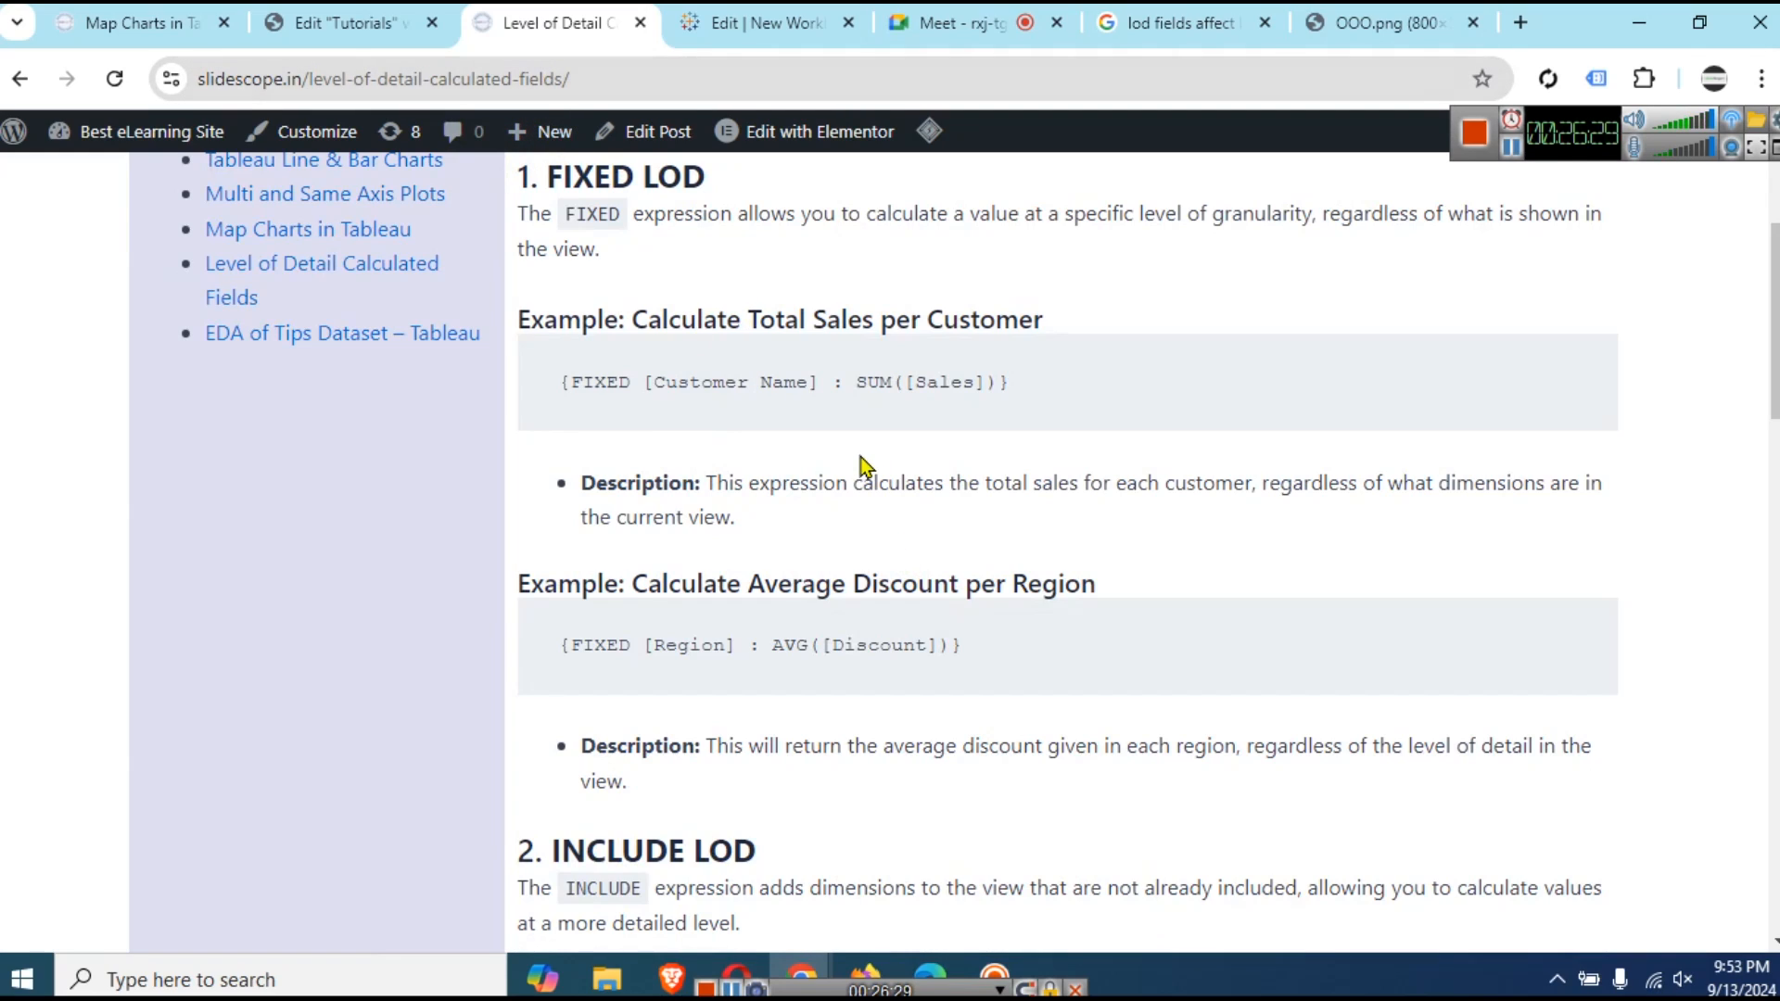
{"action": "left_click_drag", "start_coordinate": [562, 644], "coordinate": [1012, 679]}
{"action": "left_click", "coordinate": [1083, 666]}
{"action": "scroll", "coordinate": [793, 570], "scroll_direction": "down", "scroll_amount": 3}
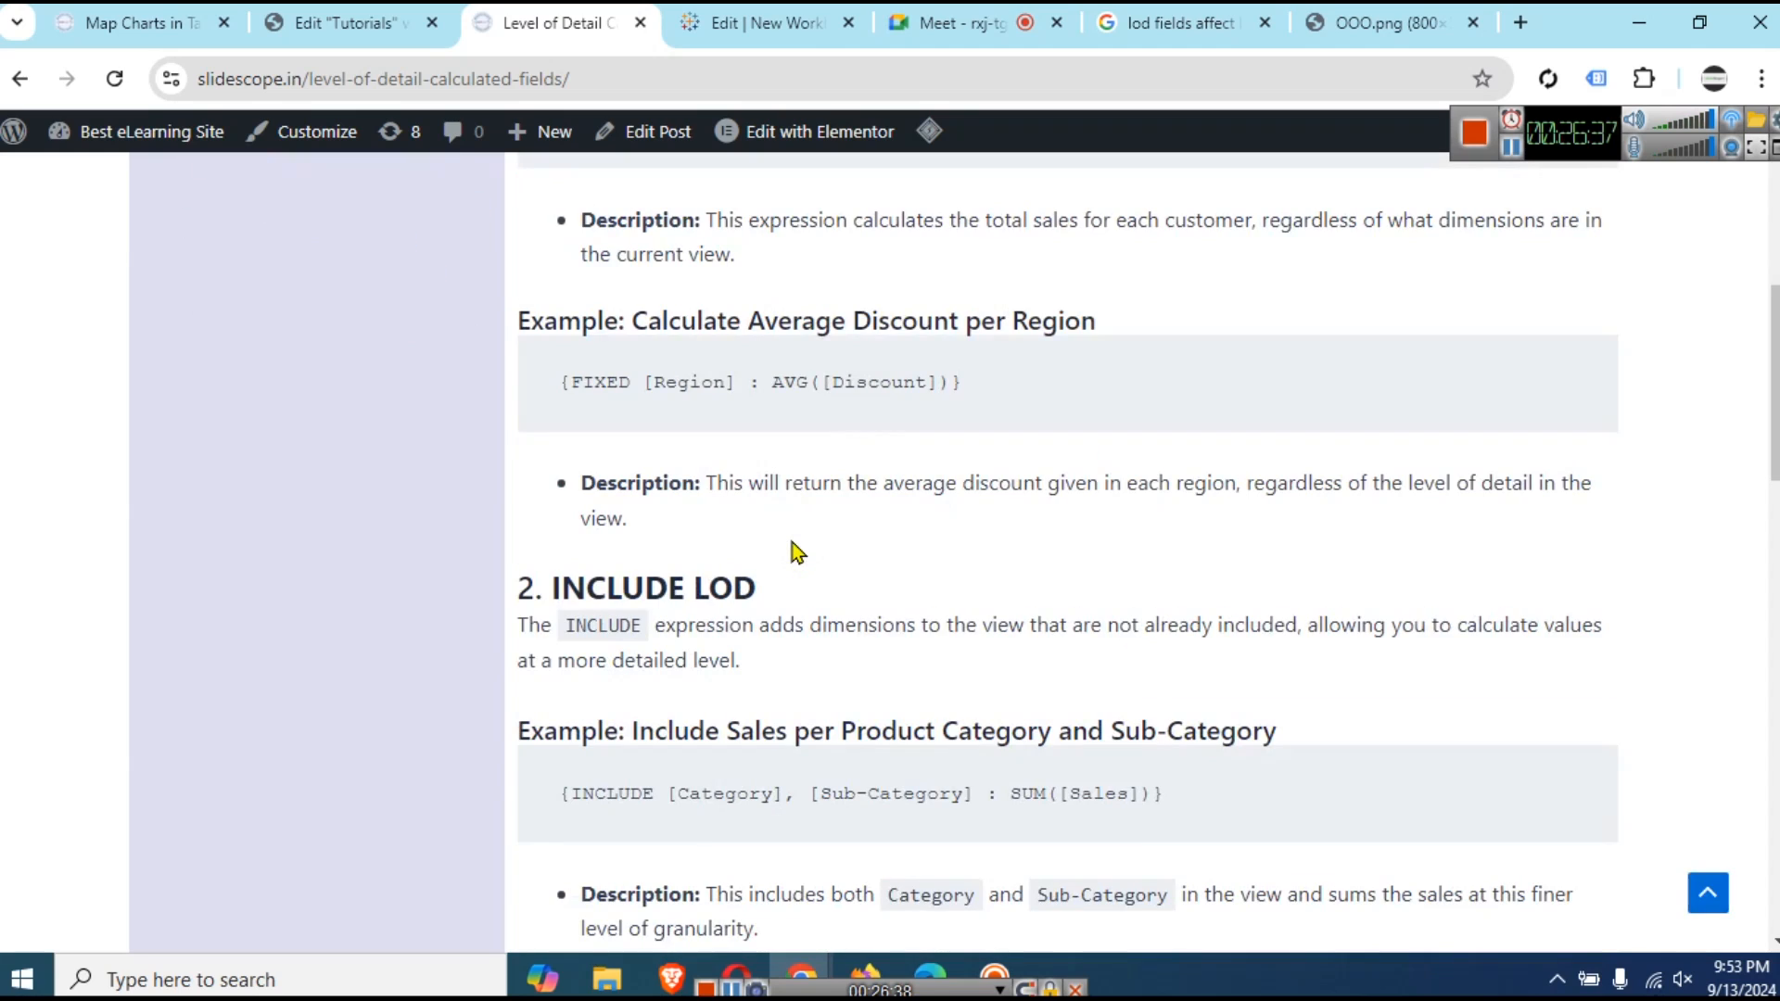
{"action": "scroll", "coordinate": [796, 553], "scroll_direction": "down", "scroll_amount": 3}
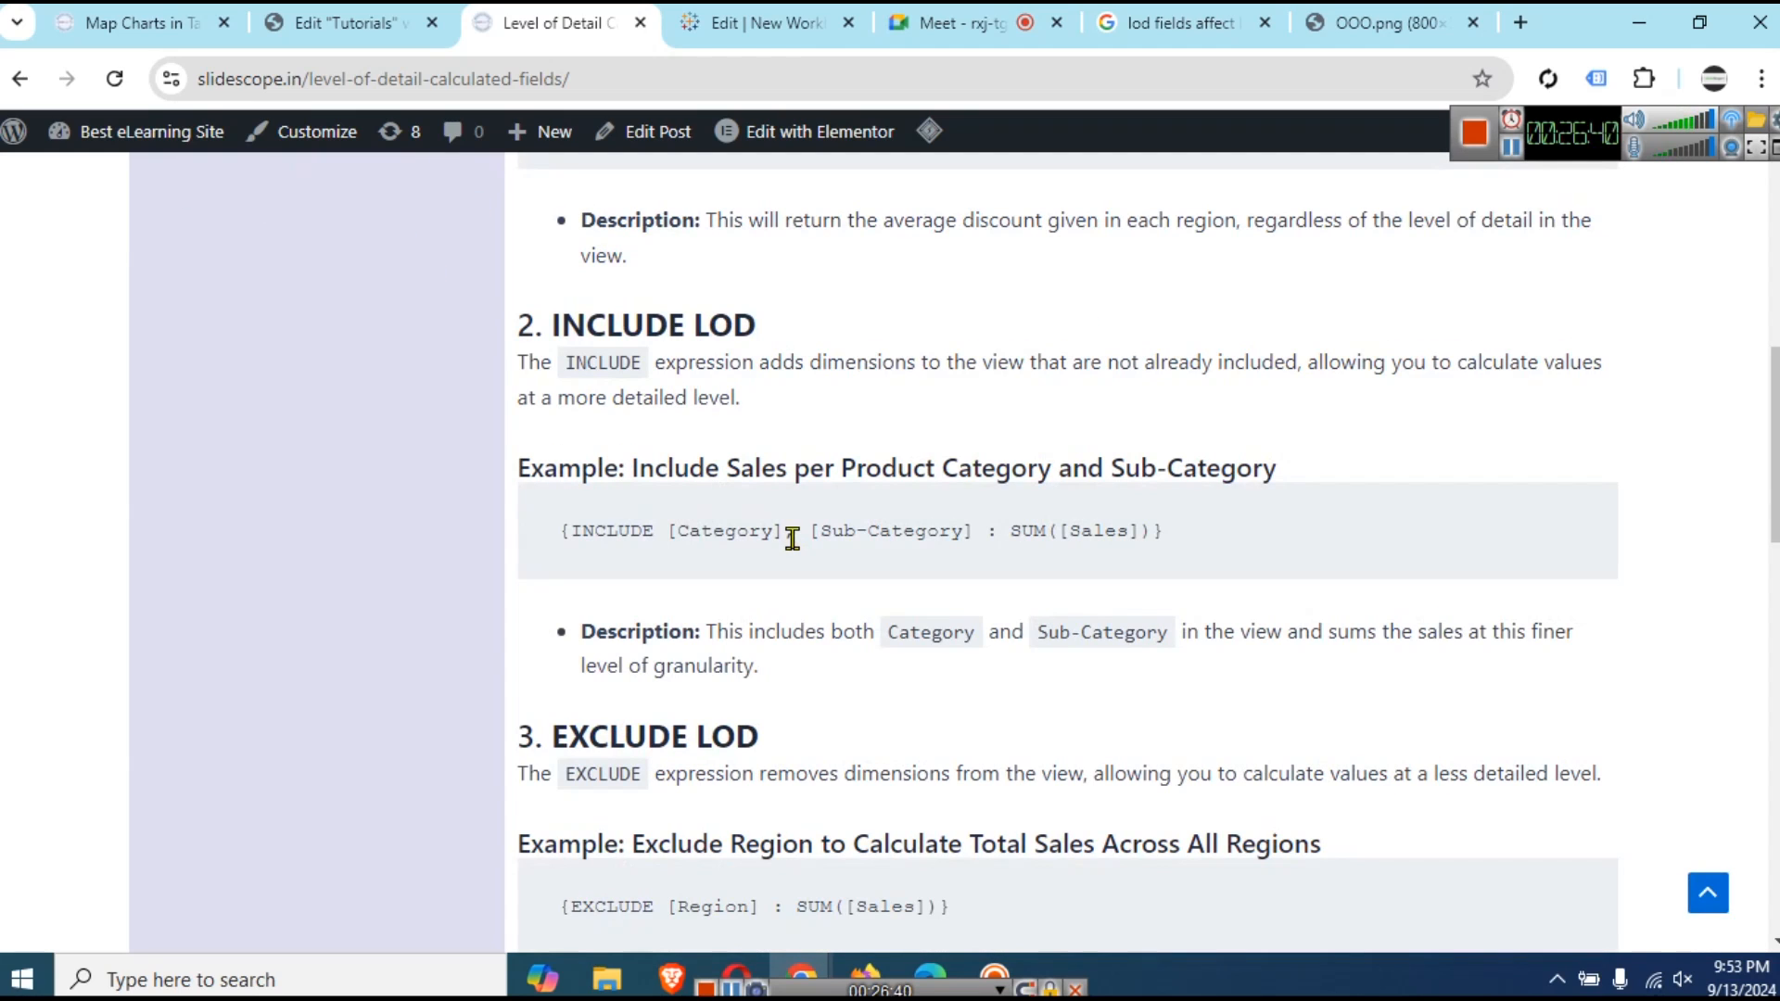
{"action": "scroll", "coordinate": [797, 542], "scroll_direction": "up", "scroll_amount": 7}
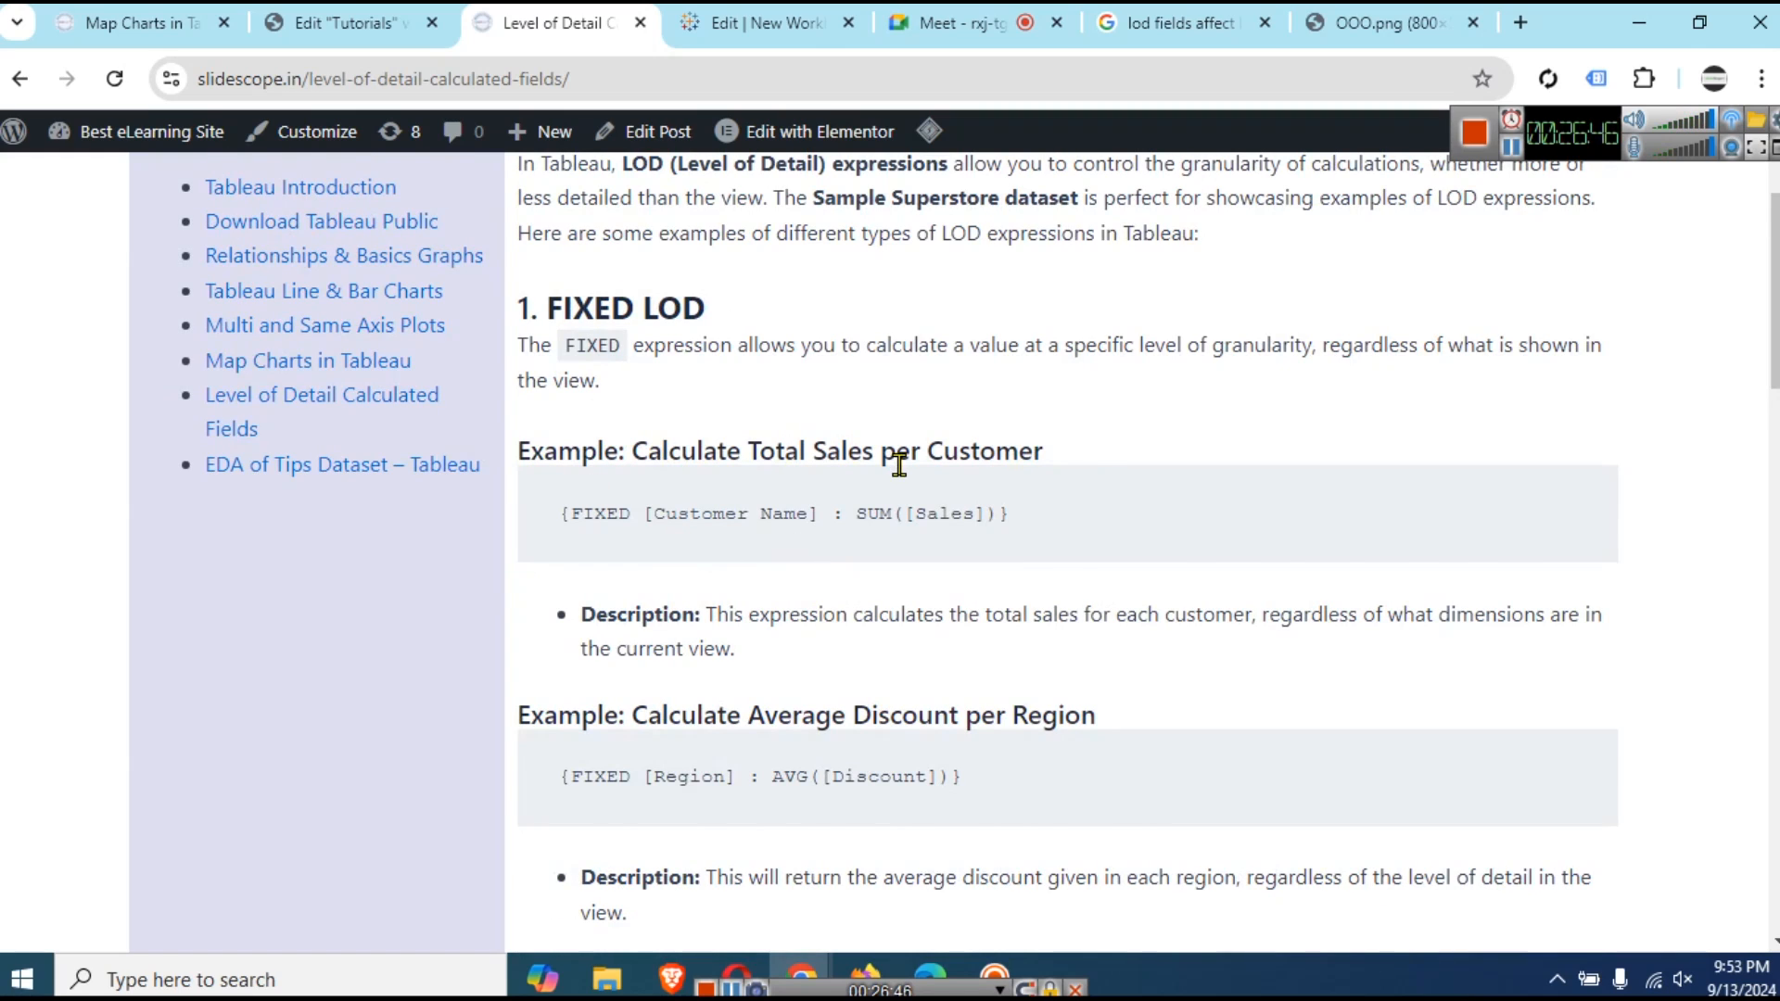
{"action": "scroll", "coordinate": [898, 464], "scroll_direction": "down", "scroll_amount": 6}
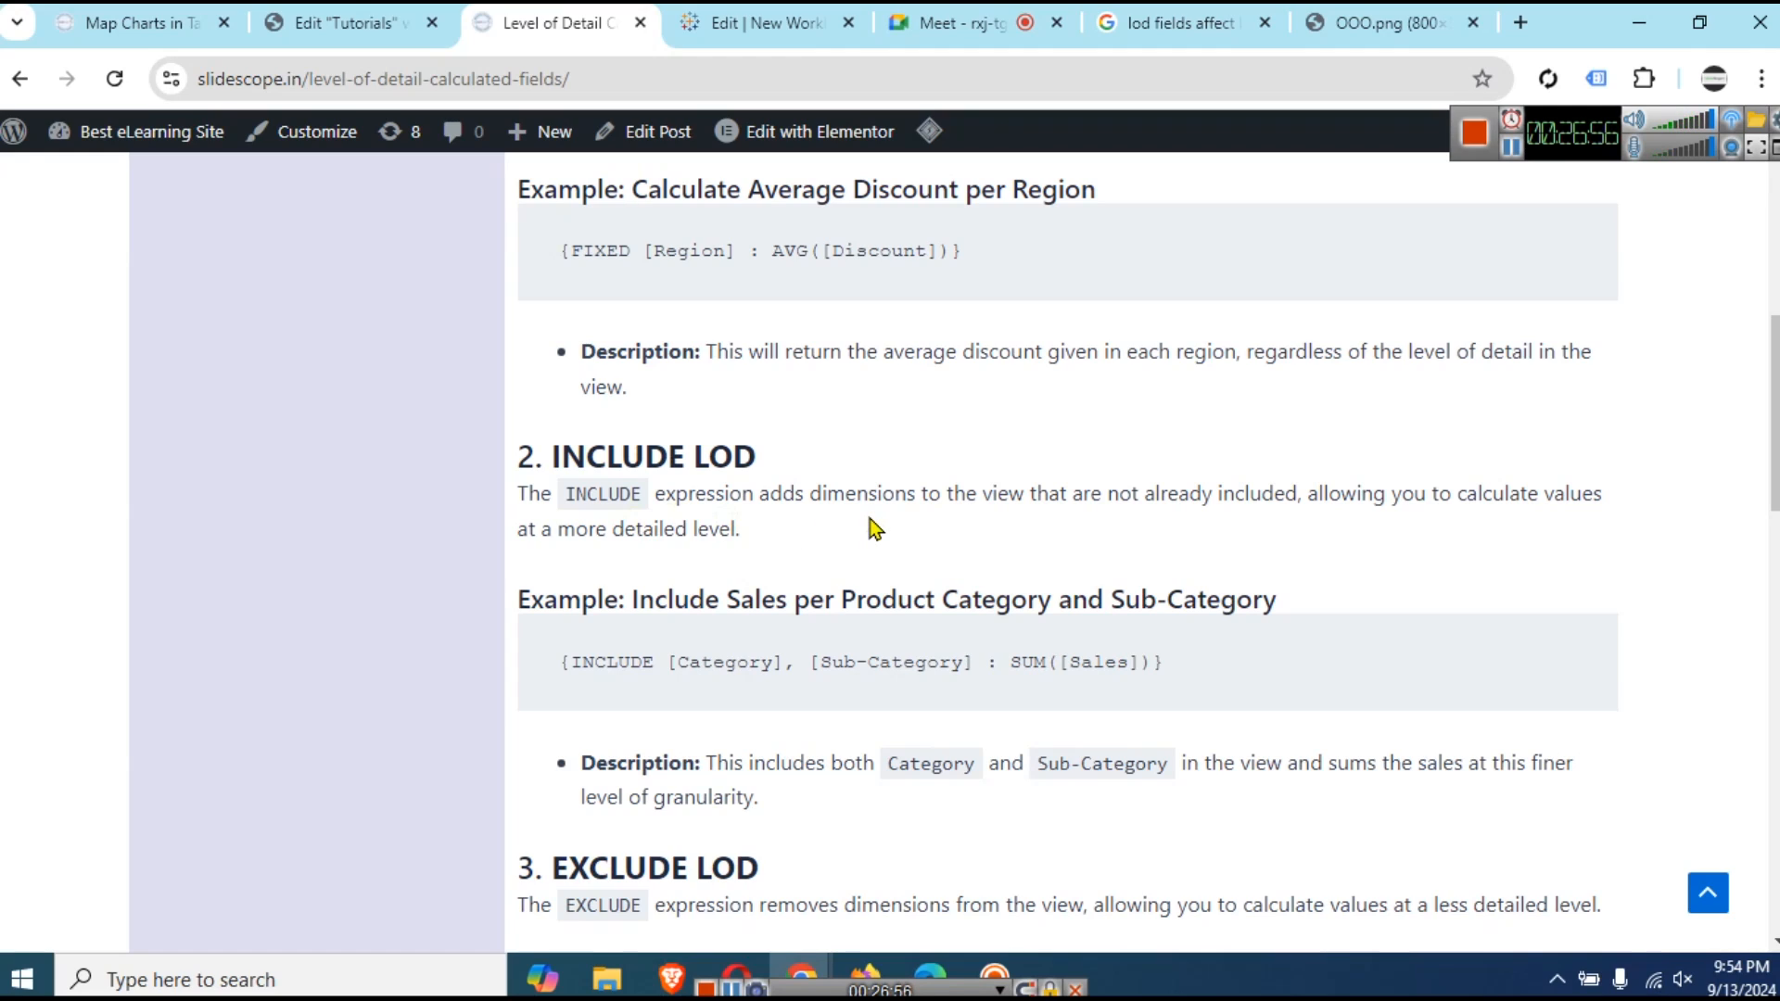
{"action": "left_click", "coordinate": [794, 29]}
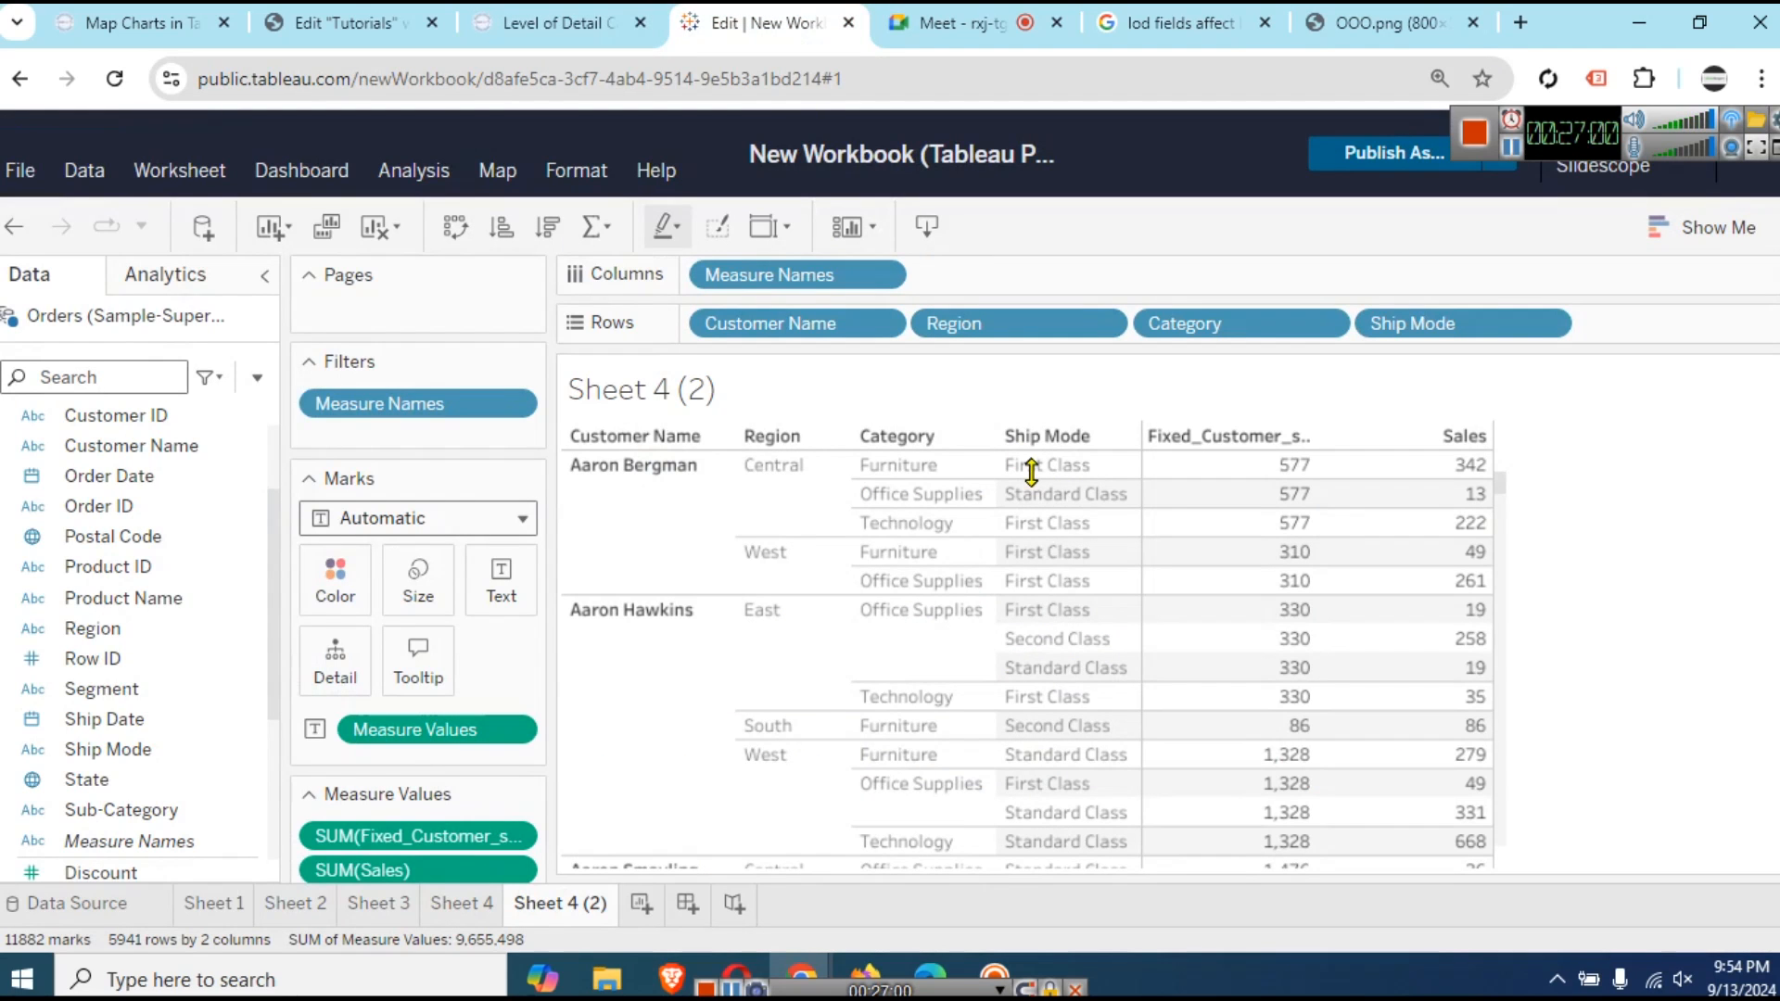